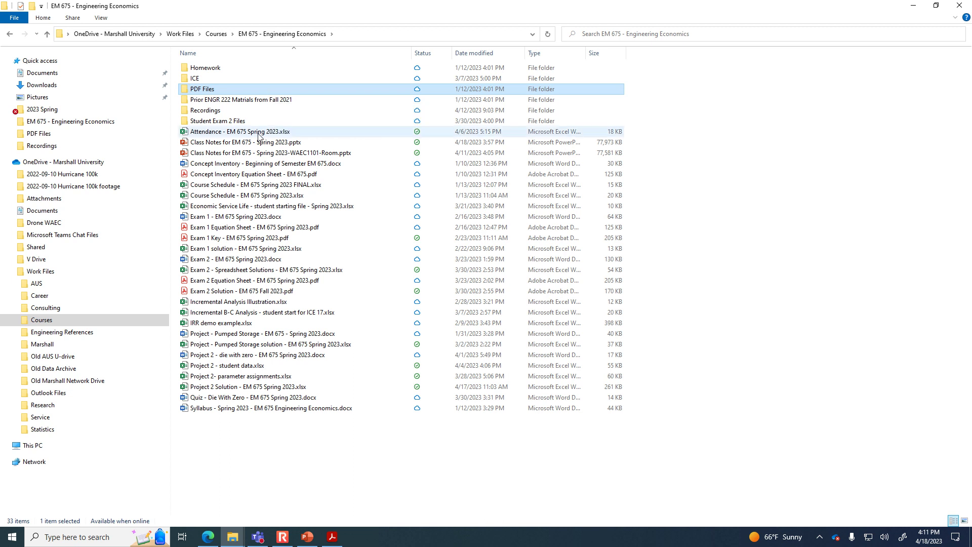
Open the ICE folder, then the ICE 27 Uncertainty, Profit Probability, and Monte Carlo .docx file.
double_click(267, 77)
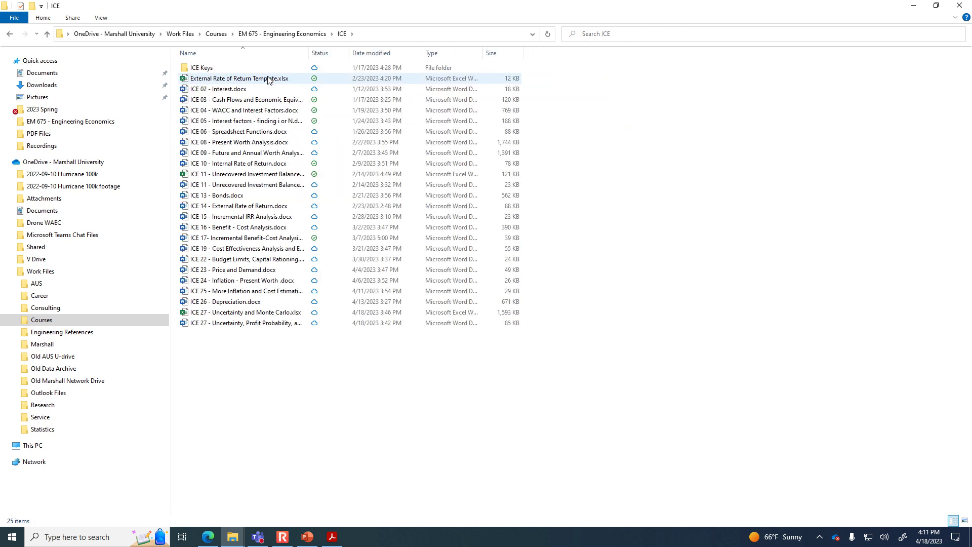
double_click(253, 323)
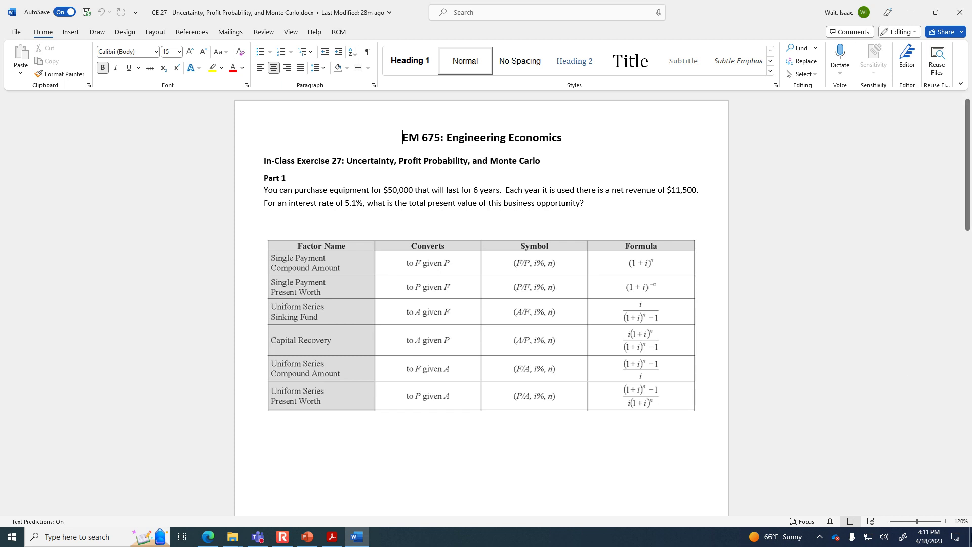
Zoom the Word exercise page in to 160% and save the document.
click(945, 521)
click(945, 521)
click(944, 521)
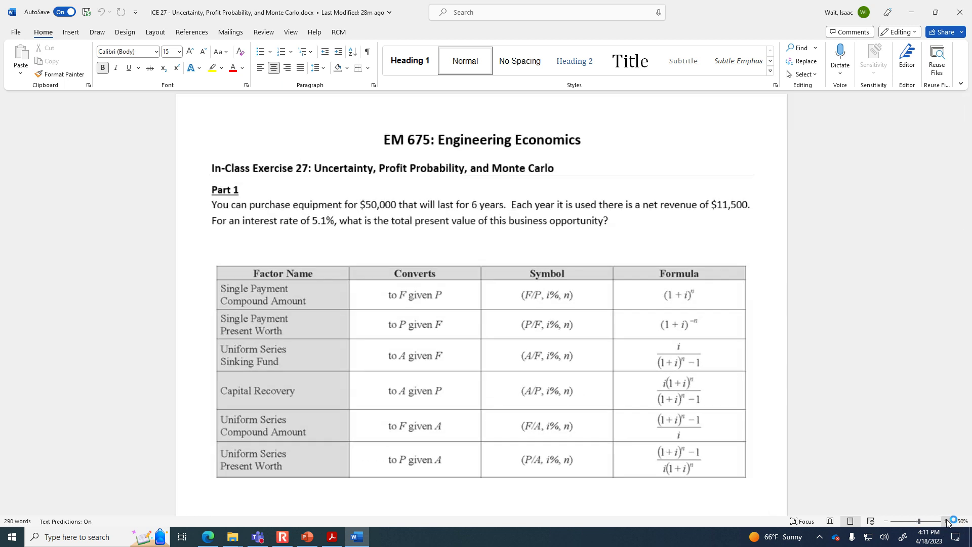
click(945, 521)
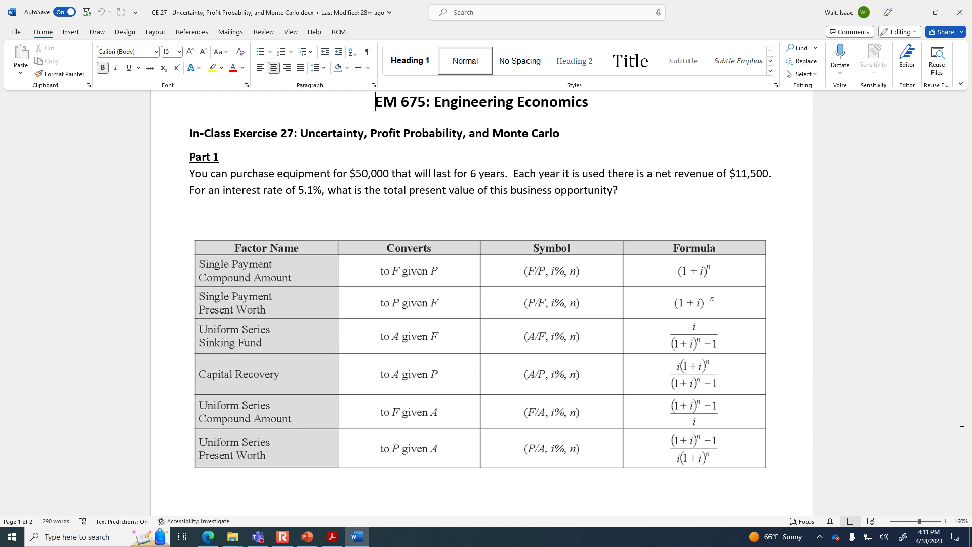
key(ctrl+s)
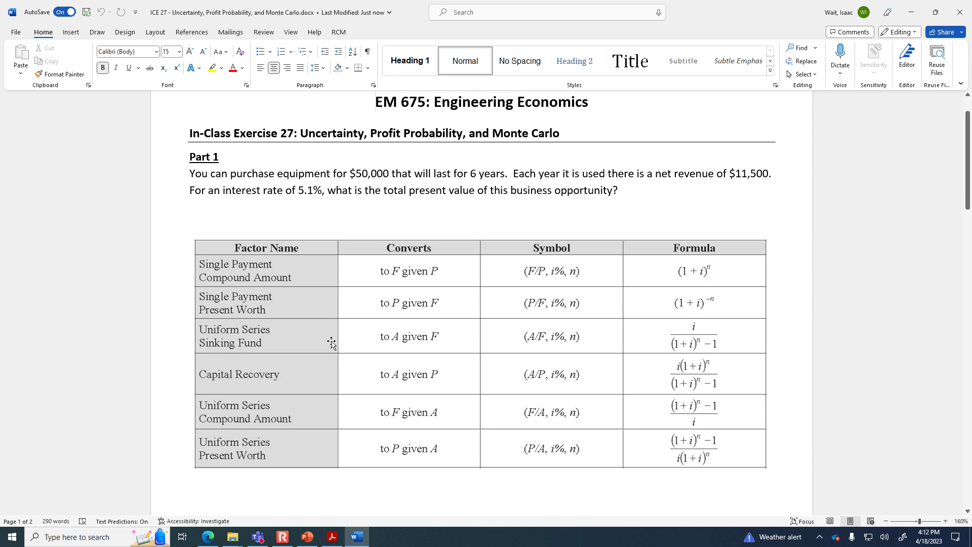
click(284, 533)
click(133, 116)
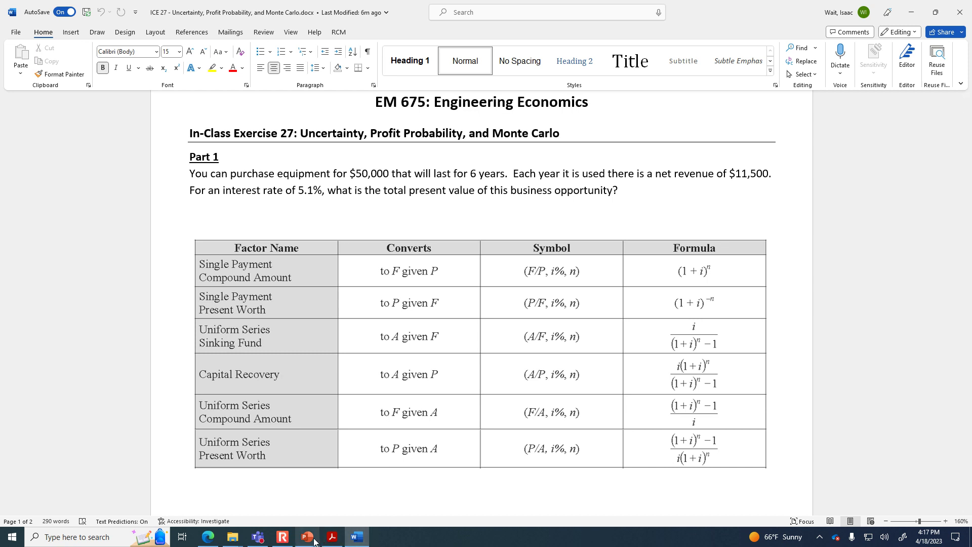
mouse_move(246, 544)
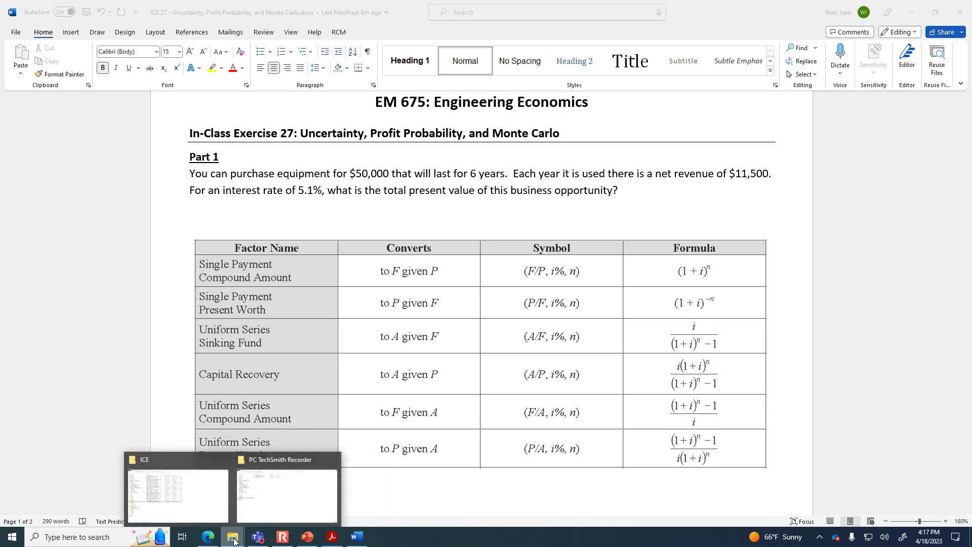
Open ICE 27 - Uncertainty.pdf from the ICE Keys folder.
click(214, 515)
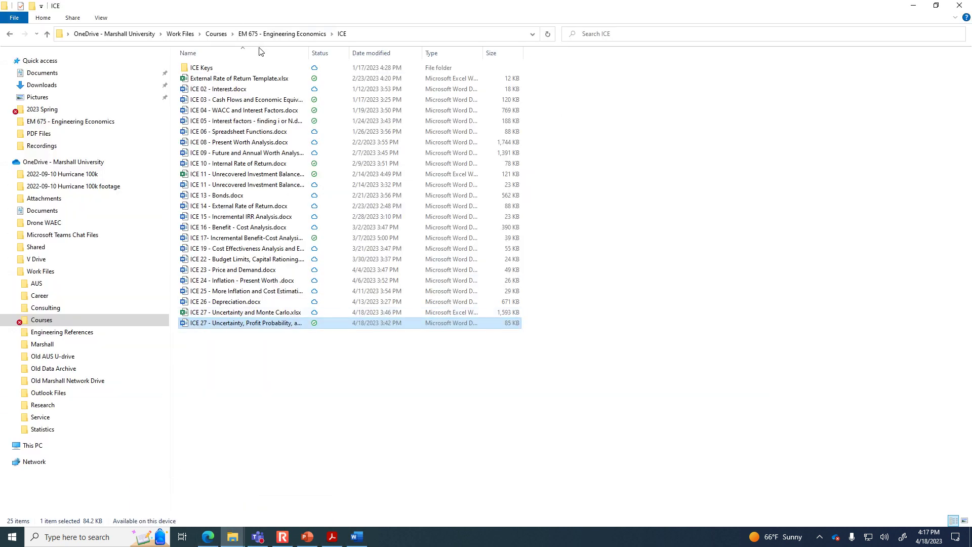
double_click(227, 70)
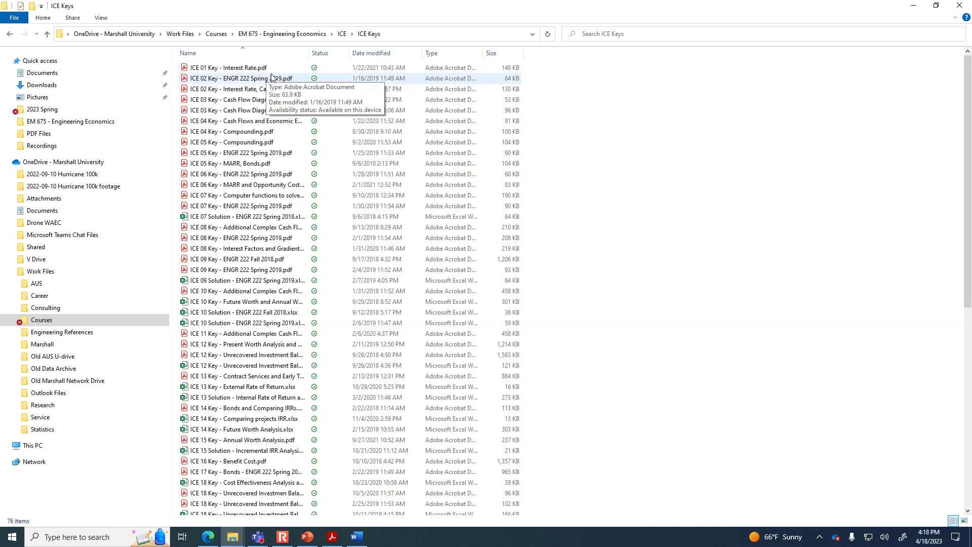
scroll(241, 352, down, 12)
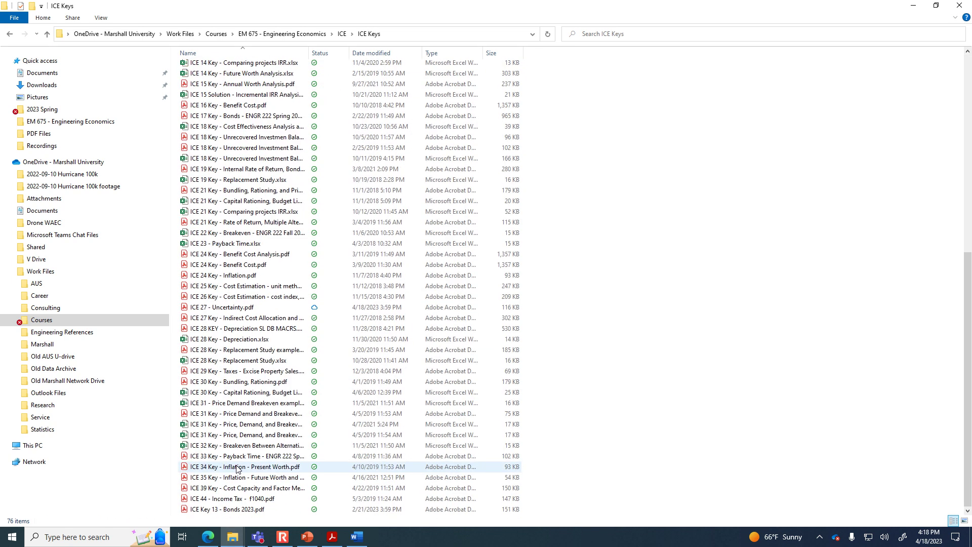
double_click(251, 308)
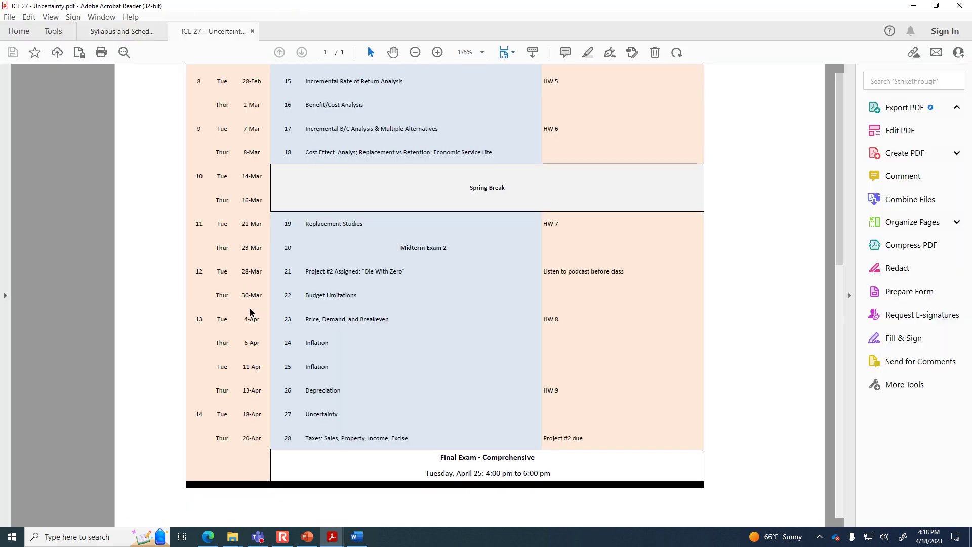
Scroll the key down to the handwritten P/A factor 5.0595 and P = $11,500 (5.0595) work.
scroll(291, 362, down, 1)
scroll(292, 363, down, 4)
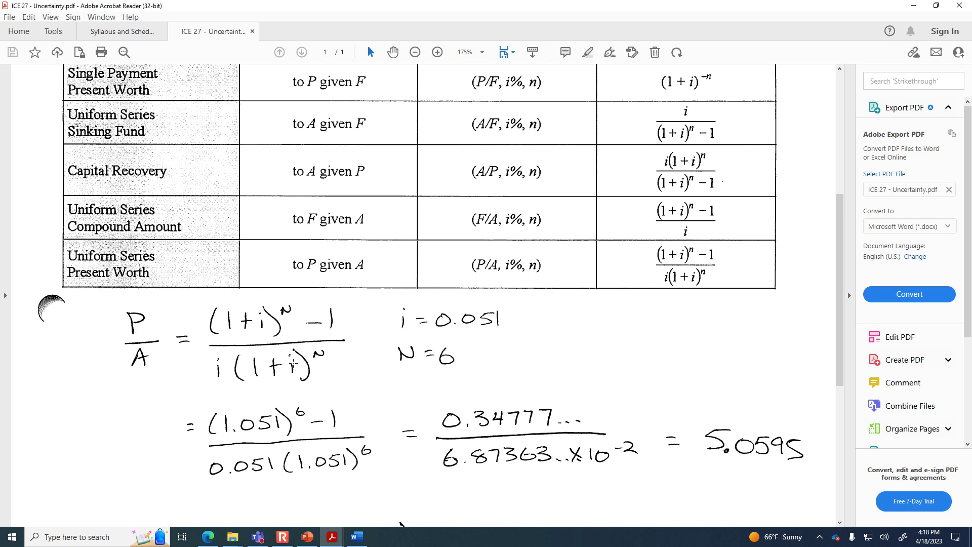
scroll(293, 361, down, 3)
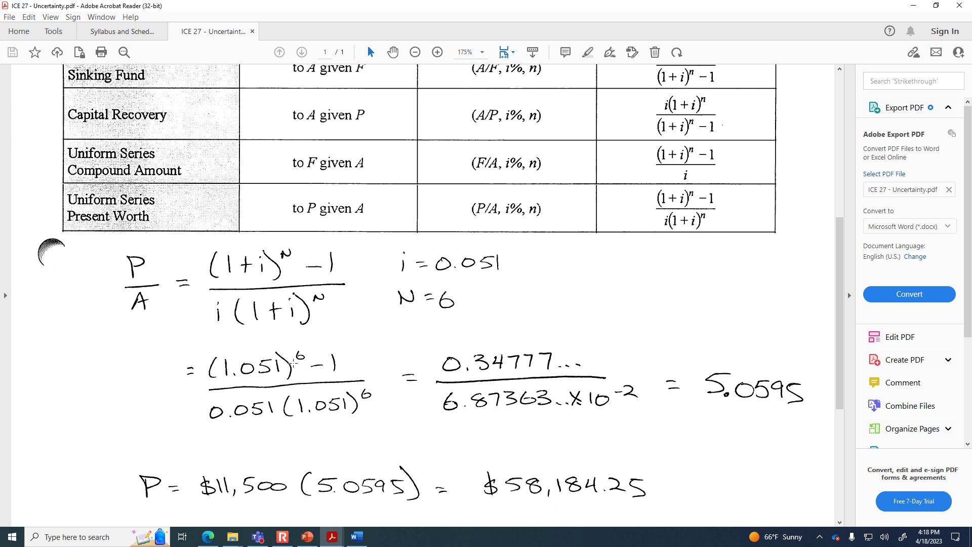
scroll(293, 363, down, 3)
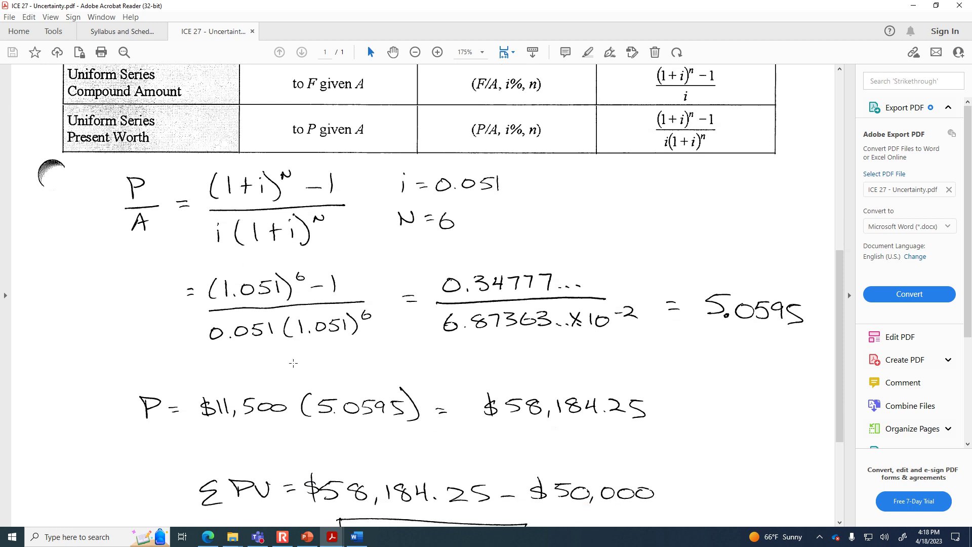
scroll(293, 363, down, 1)
Scroll to reveal the boxed $8184.25 net present value, then back up slightly.
scroll(293, 362, down, 1)
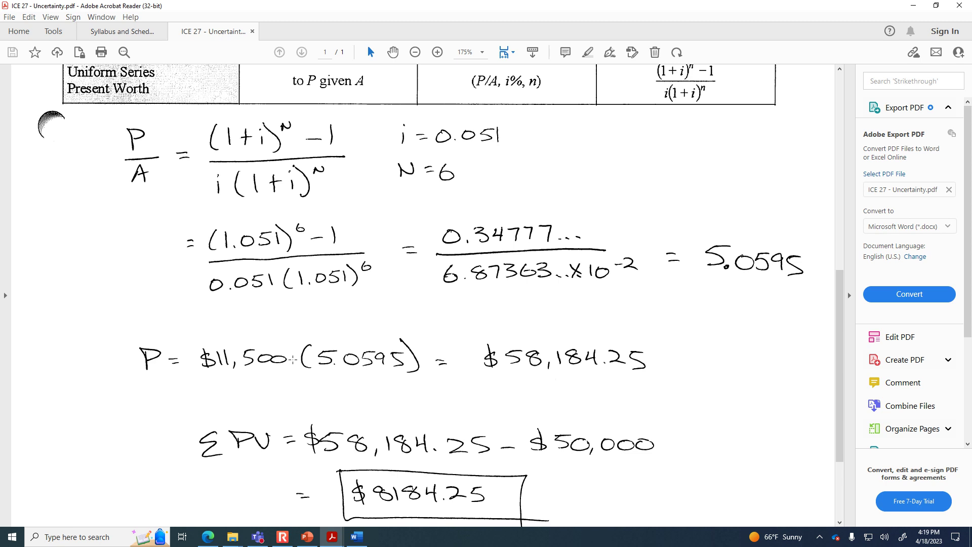
scroll(537, 264, up, 3)
Scroll back up to the exercise title, Part 1 problem text and factor table.
scroll(537, 265, up, 4)
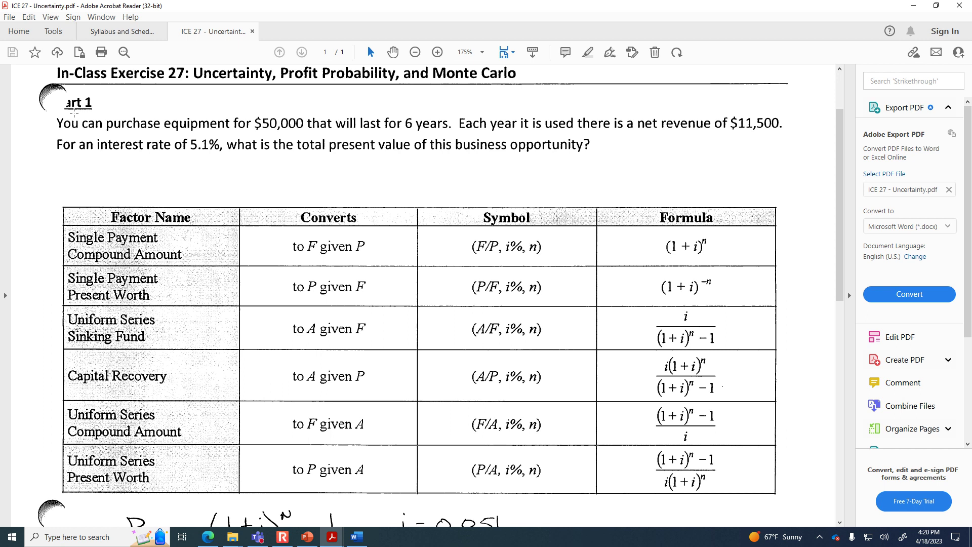
Highlight the Part 1 figures $50,000, 6 years, $11,500 and 5.1% in the key's problem text.
drag(252, 109, 310, 138)
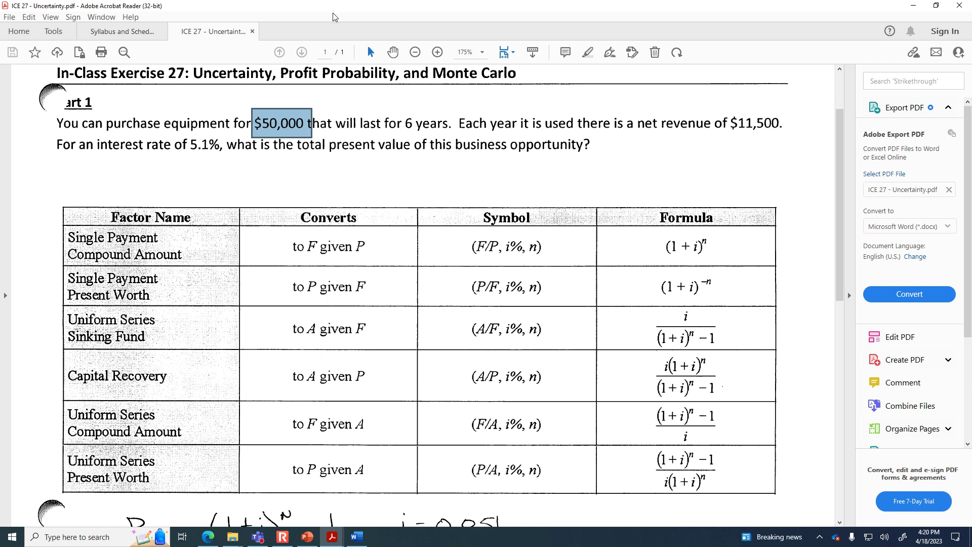
drag(401, 112, 452, 135)
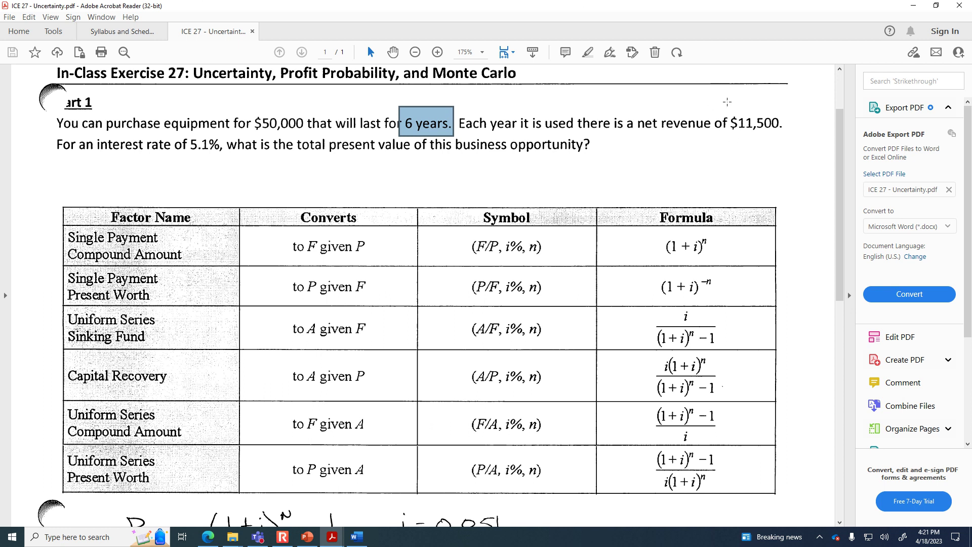
drag(720, 103, 788, 135)
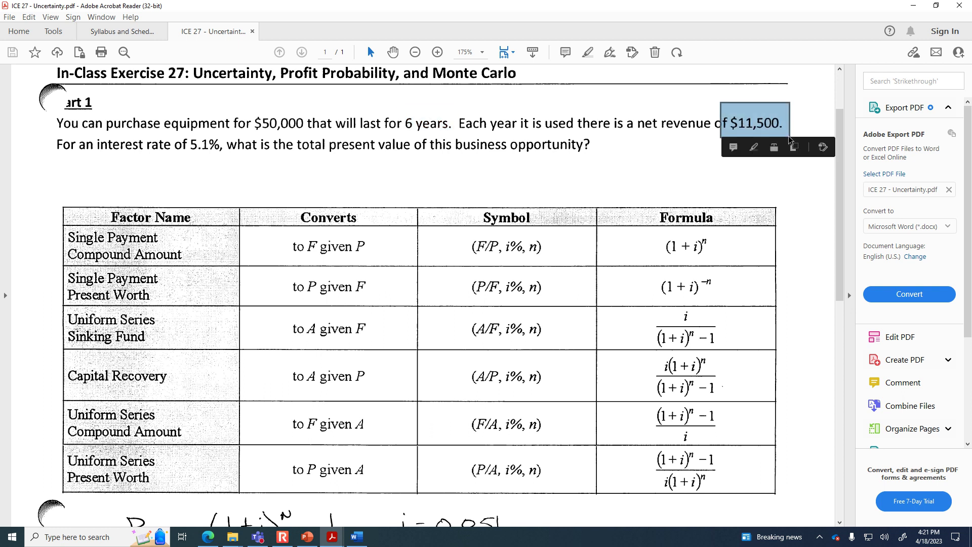
click(795, 87)
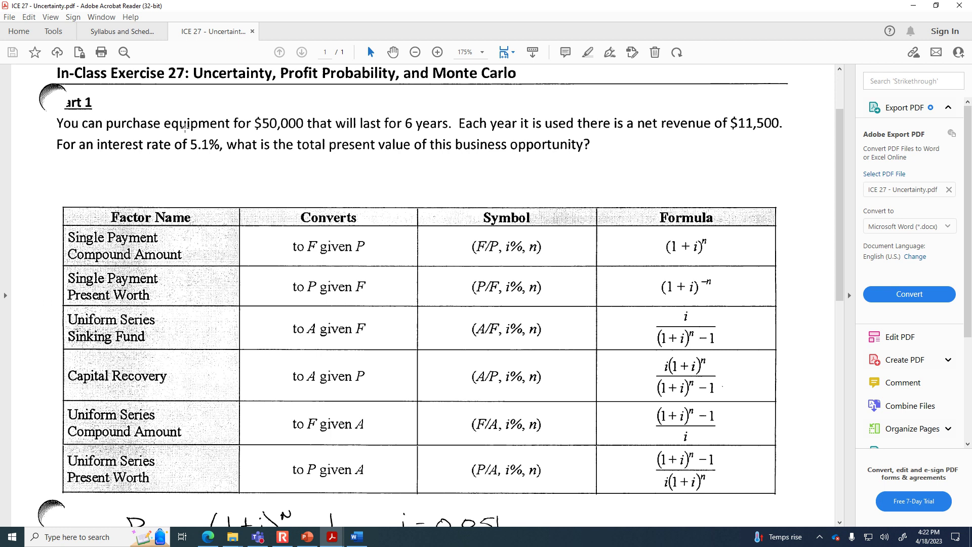
drag(185, 127, 228, 160)
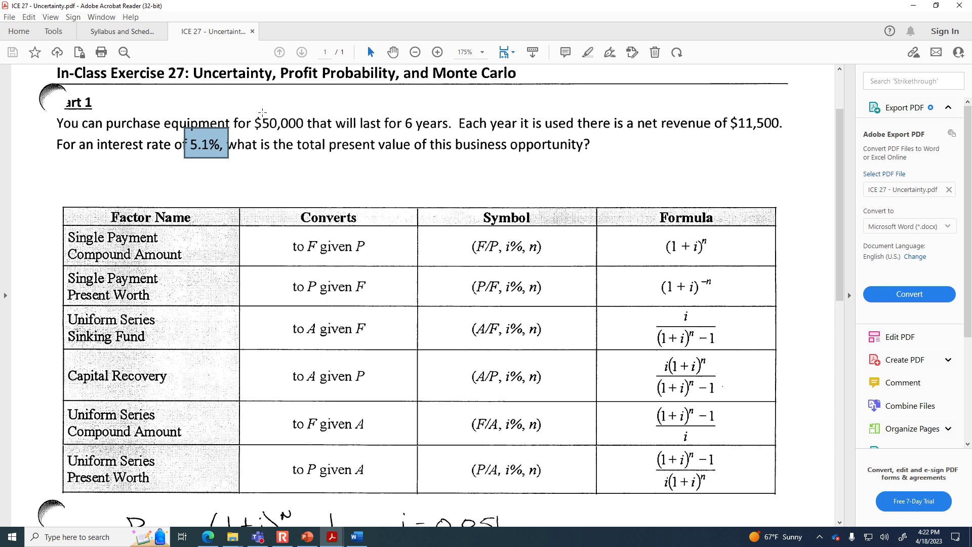
drag(252, 121, 303, 129)
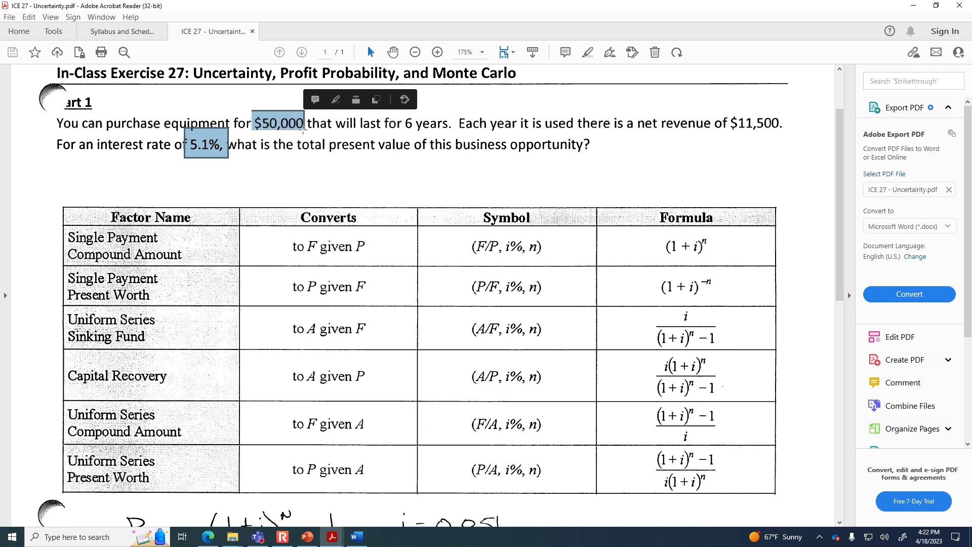
drag(404, 122, 456, 135)
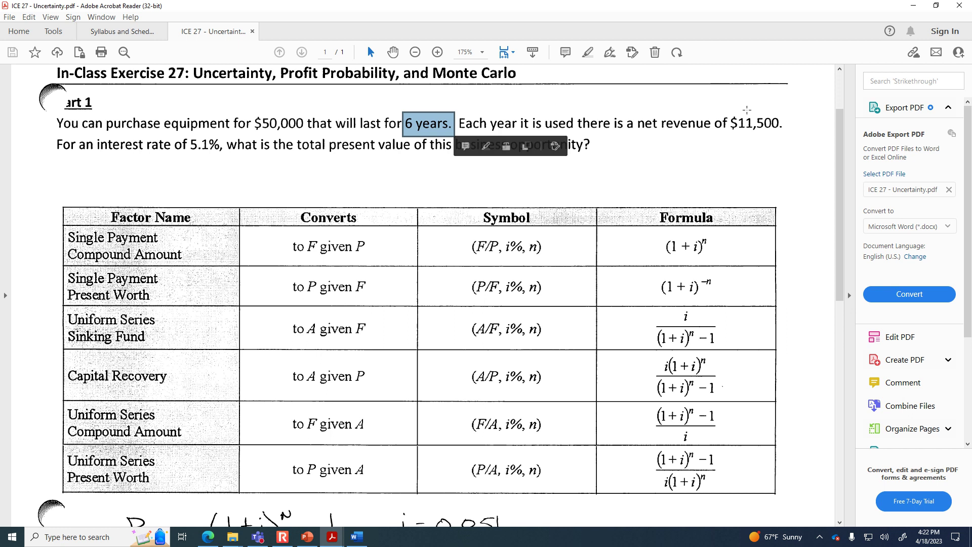
drag(731, 117, 785, 137)
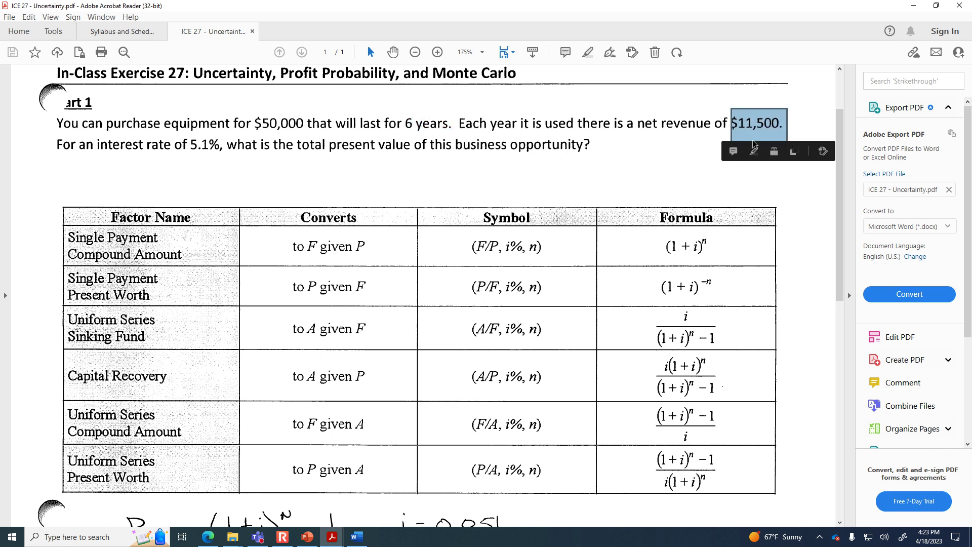
drag(186, 133, 229, 159)
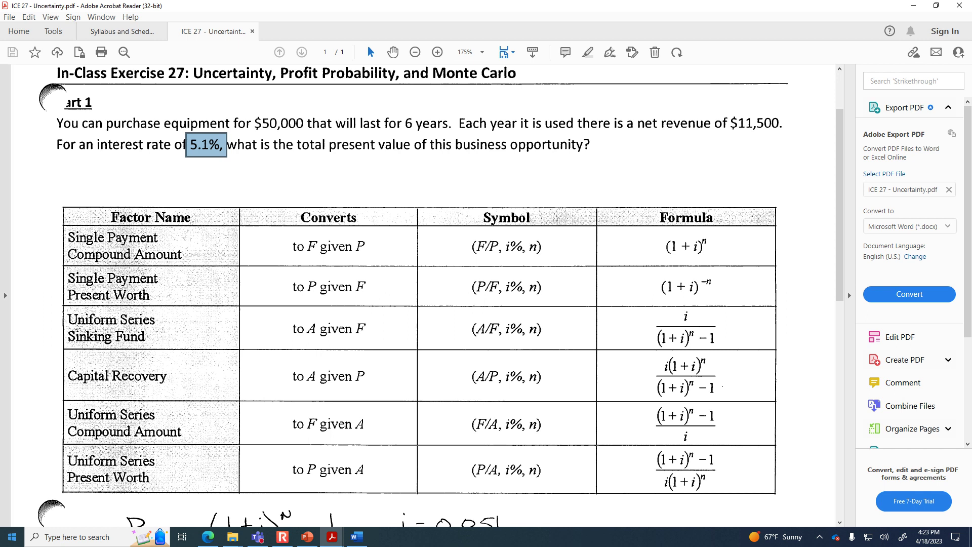
Switch to Word, zoom to 180% and scroll to the Part 2 Monte Carlo problem.
click(357, 536)
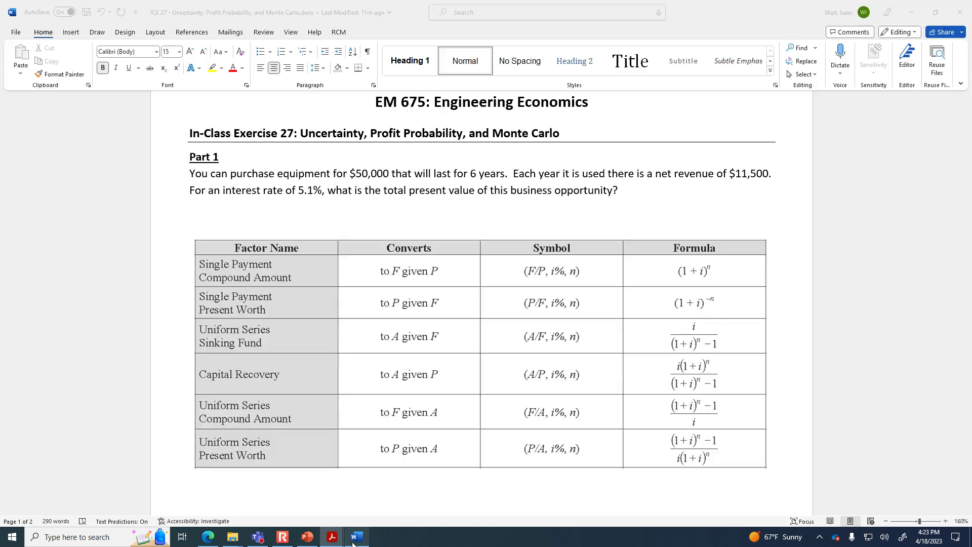
scroll(430, 433, down, 10)
scroll(430, 434, down, 8)
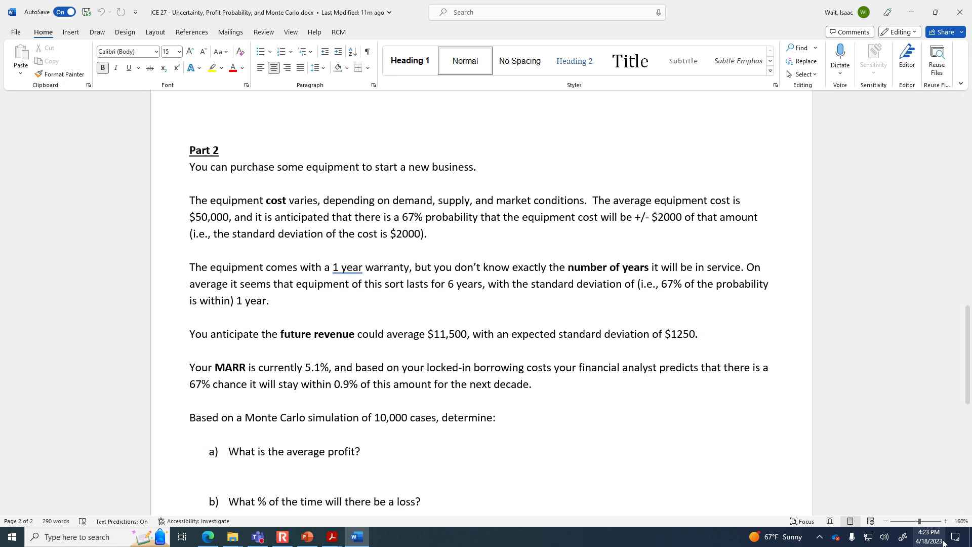
click(945, 521)
click(945, 522)
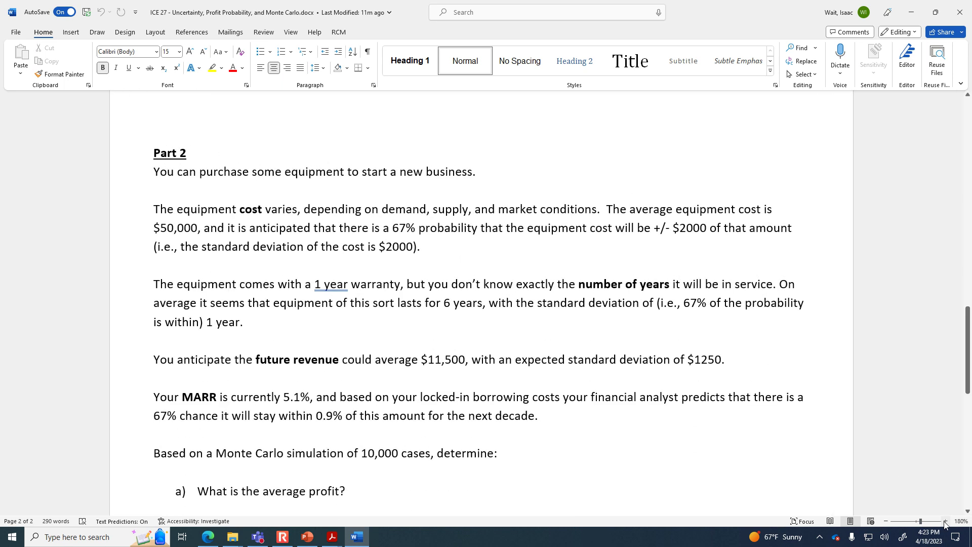
scroll(844, 404, down, 1)
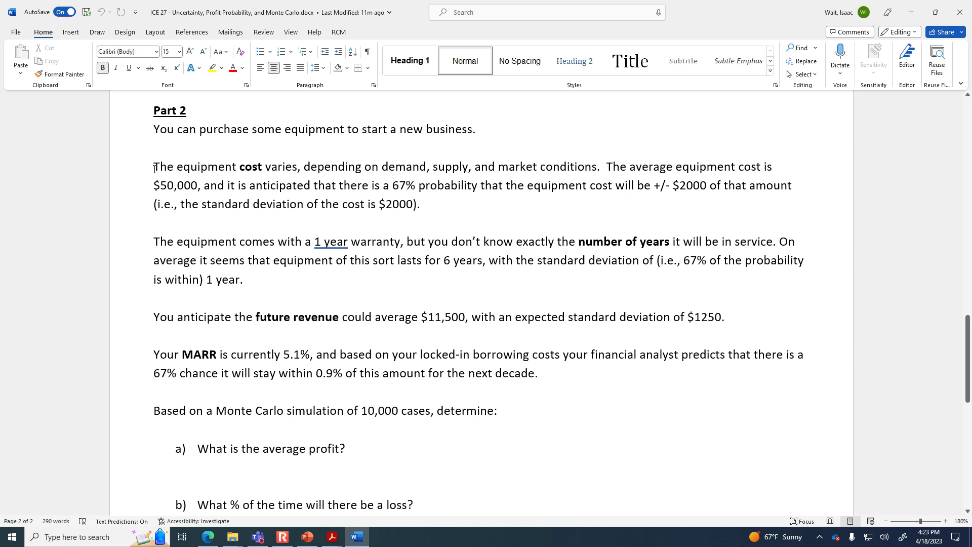
drag(192, 168, 282, 168)
drag(154, 185, 206, 186)
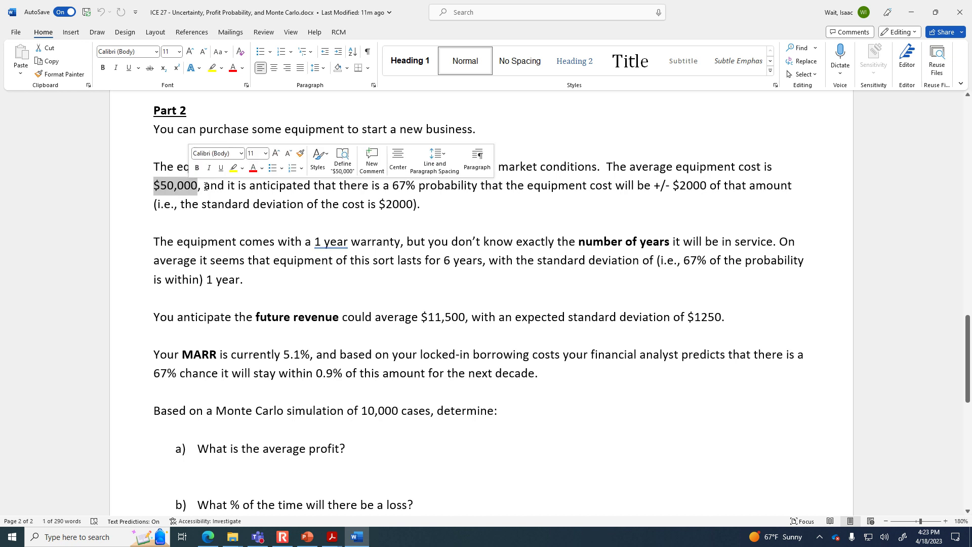
click(378, 188)
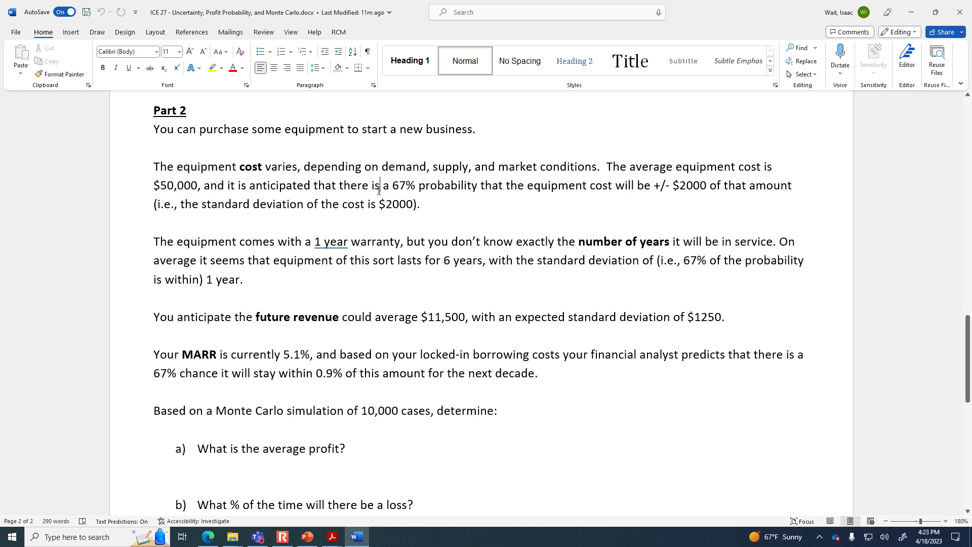
drag(393, 185, 407, 185)
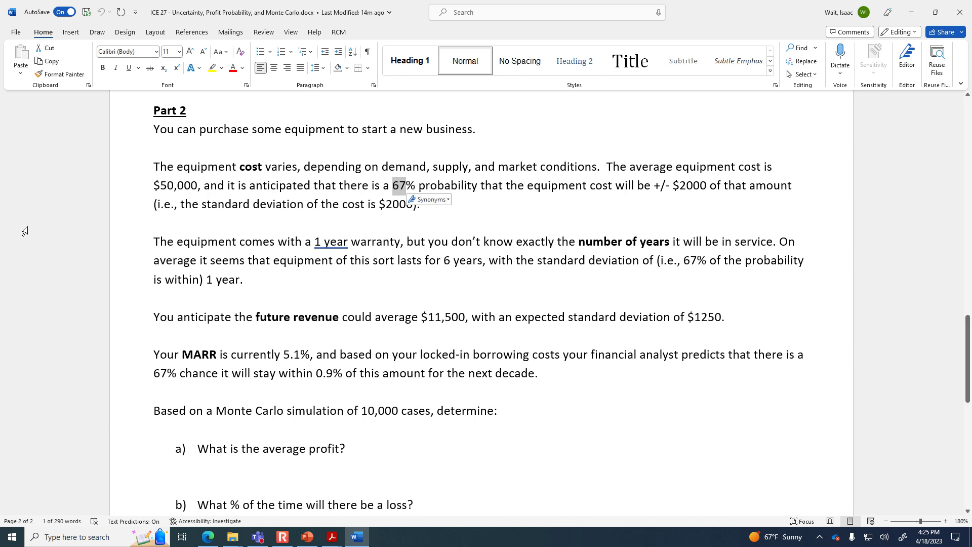
drag(156, 168, 423, 199)
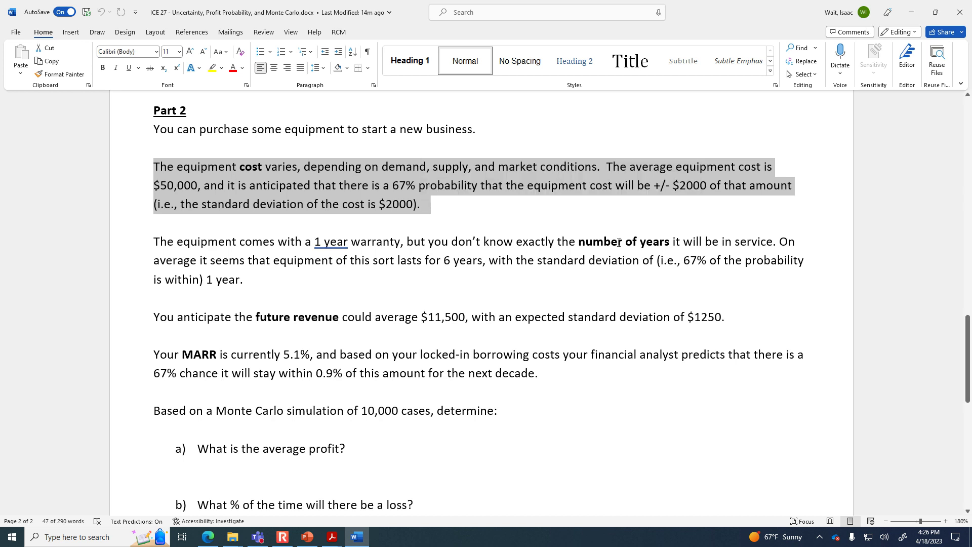
drag(592, 248, 579, 242)
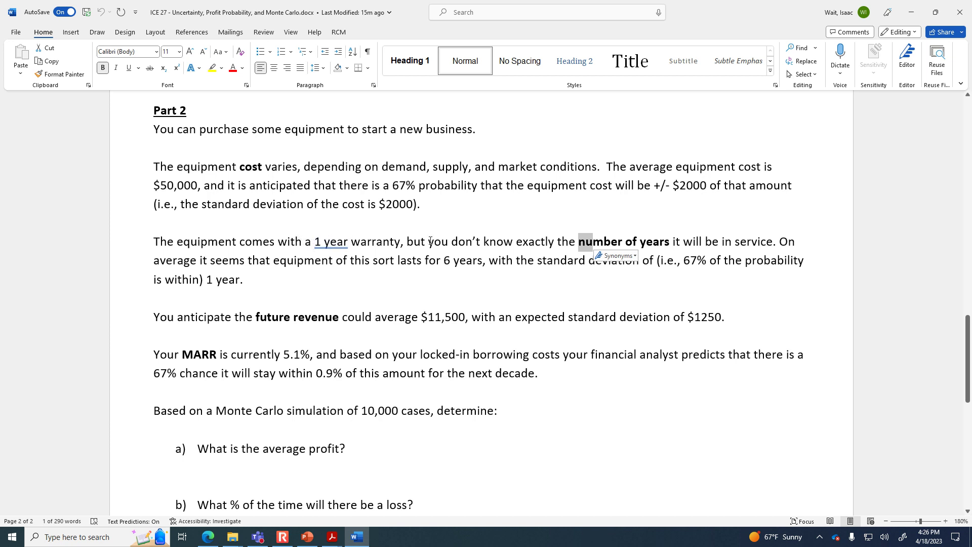
drag(444, 261, 467, 263)
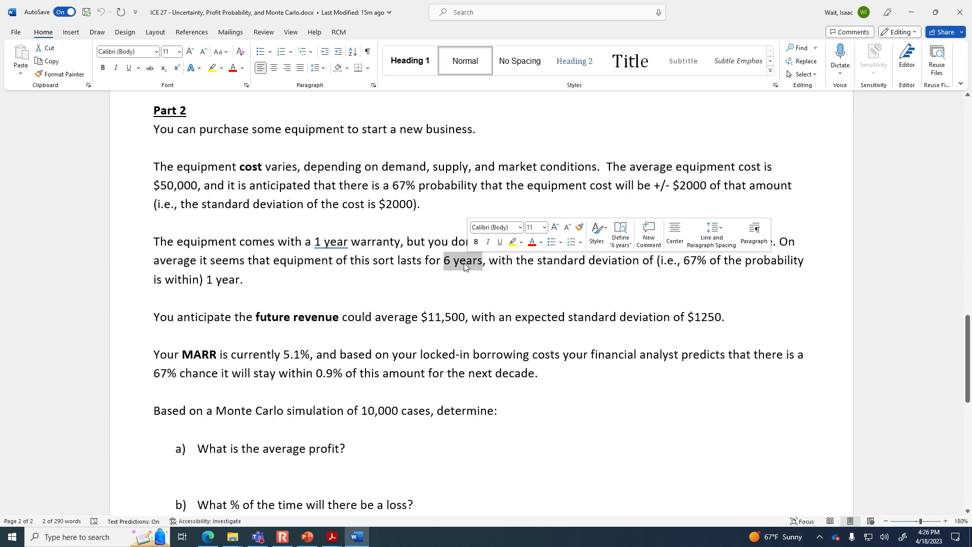
click(445, 259)
drag(446, 260, 453, 259)
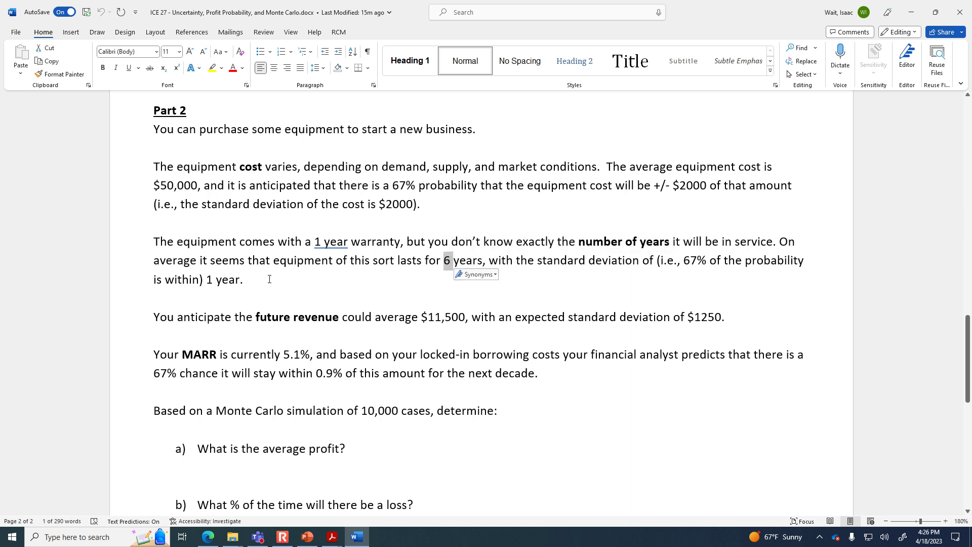
click(214, 279)
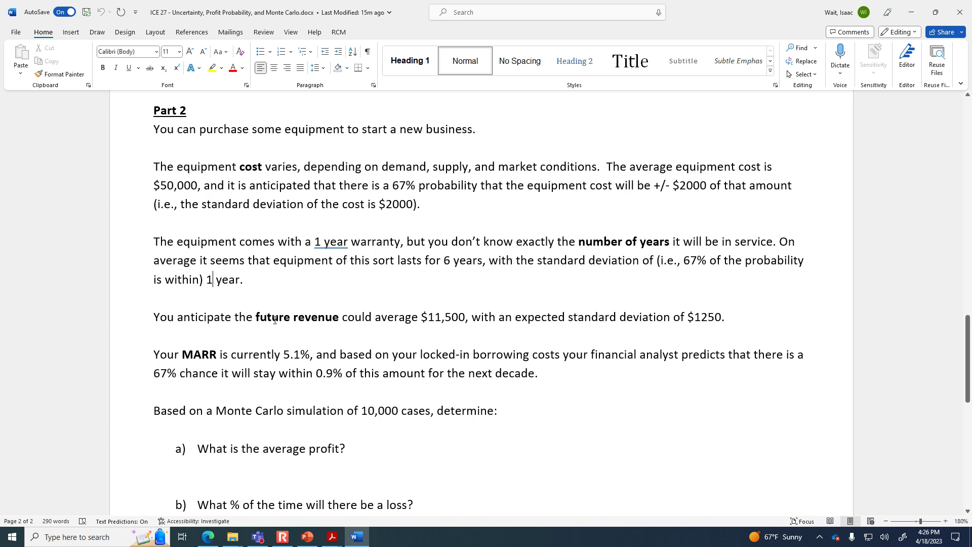
drag(428, 318, 465, 316)
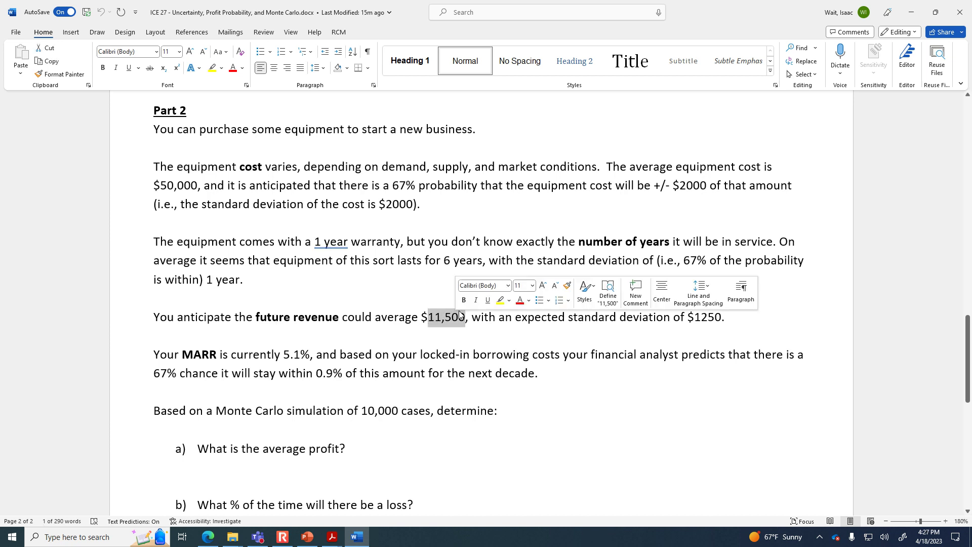
drag(692, 318, 717, 317)
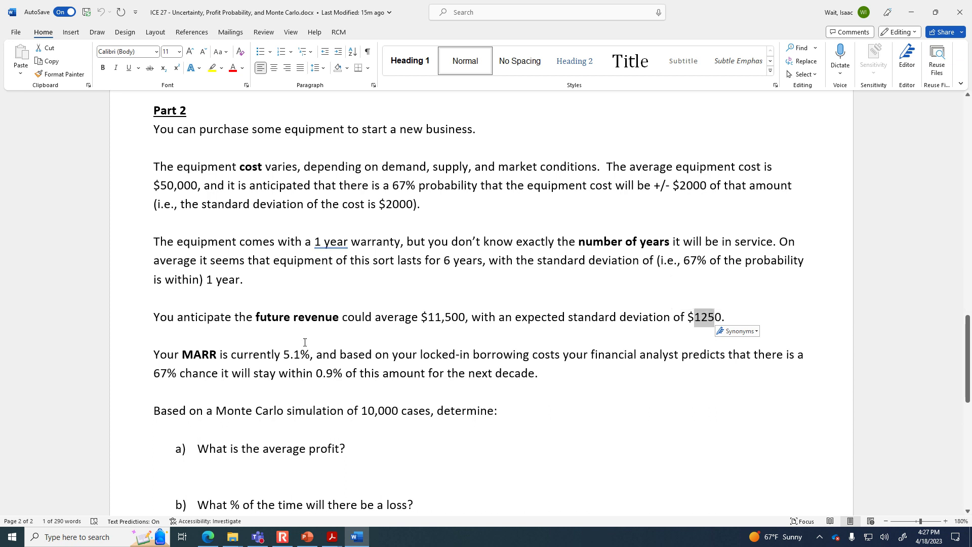
drag(285, 353, 299, 356)
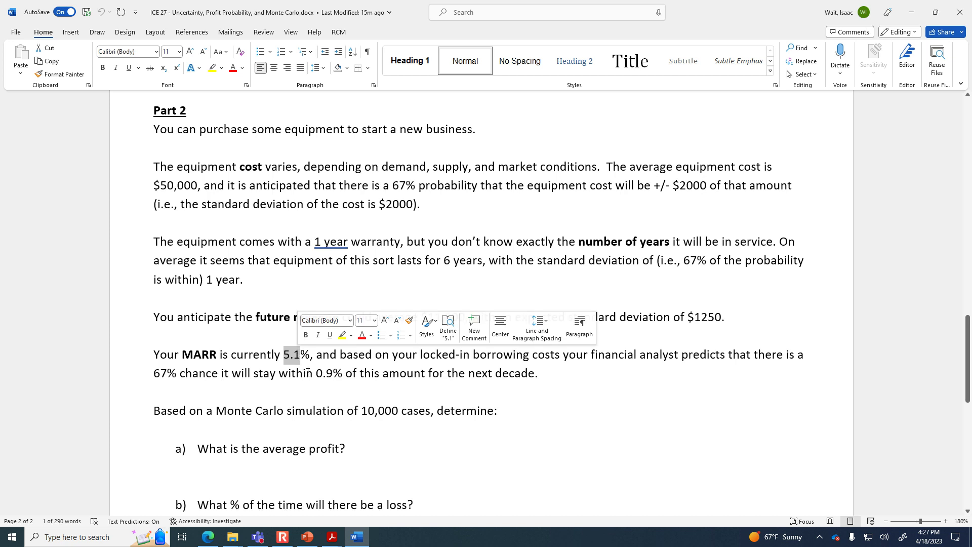
drag(317, 374, 334, 373)
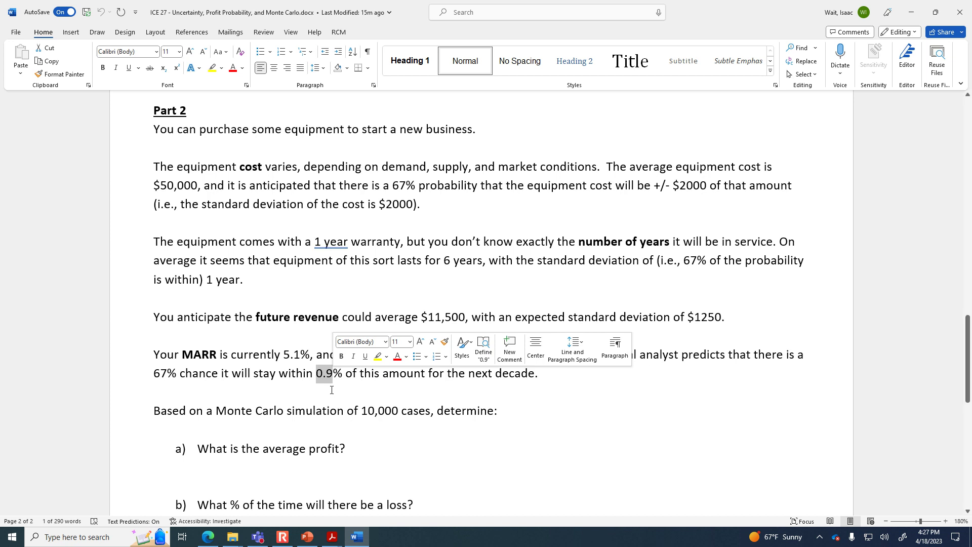
drag(361, 410, 387, 409)
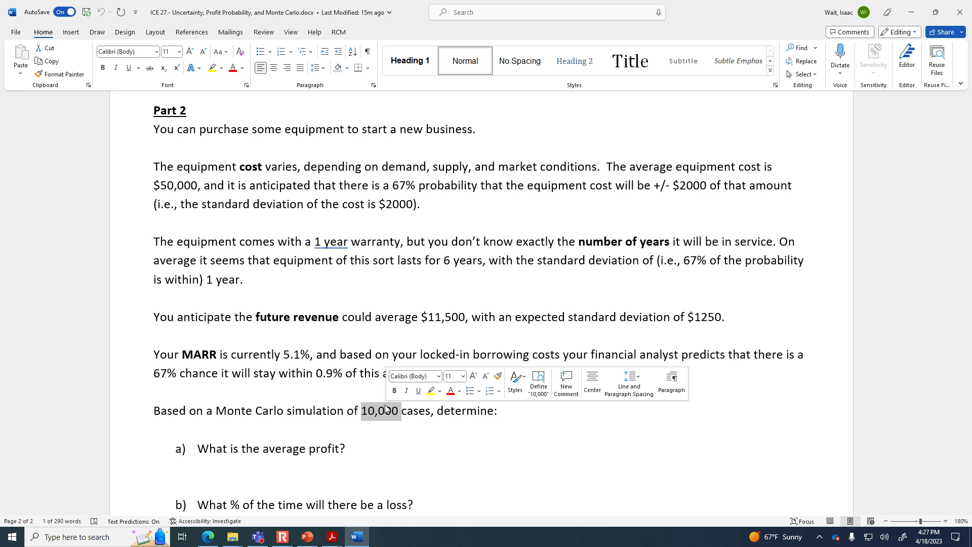
scroll(385, 409, down, 1)
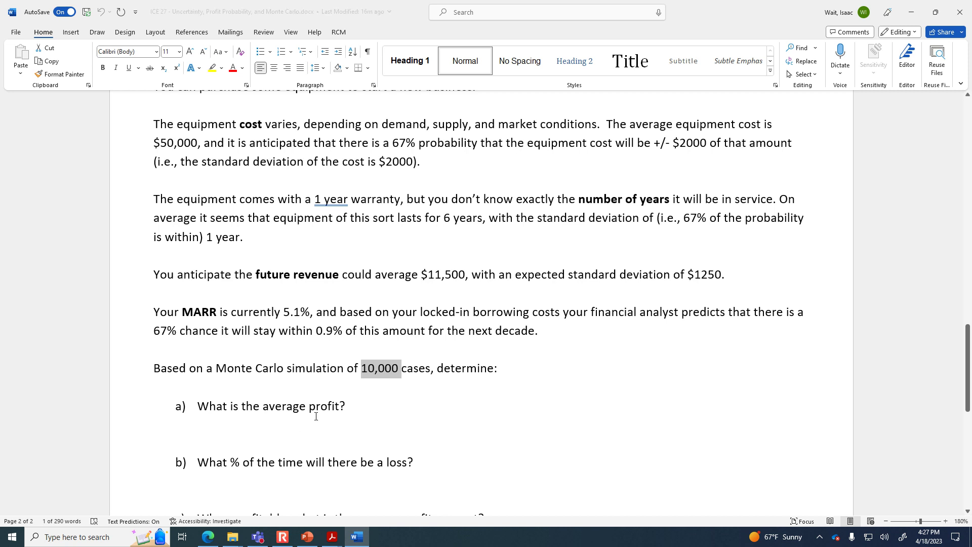
scroll(324, 412, down, 2)
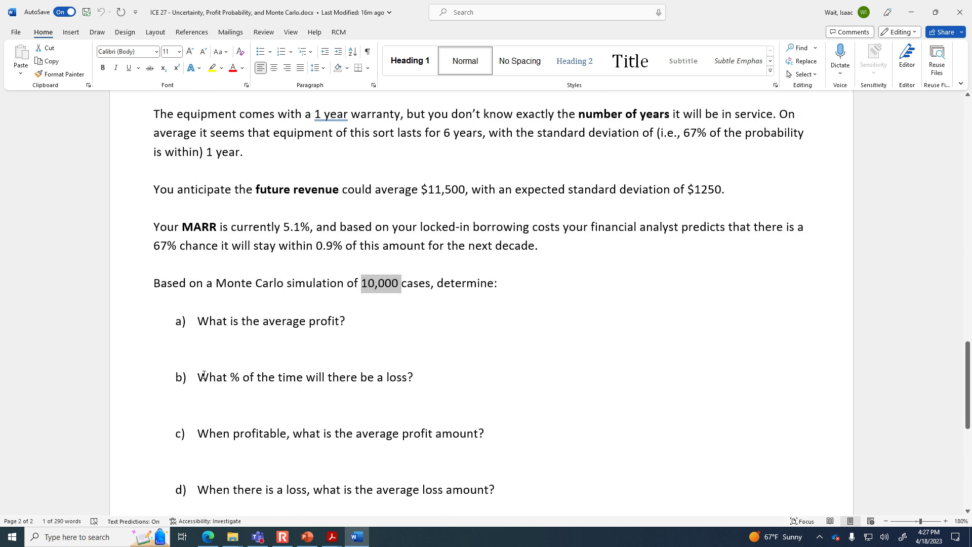
drag(206, 378, 406, 376)
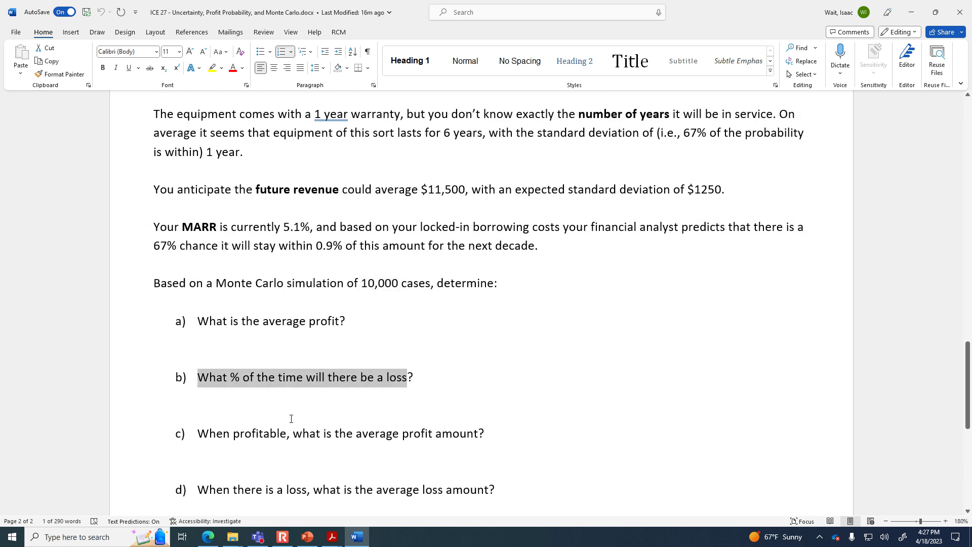
drag(210, 434, 461, 432)
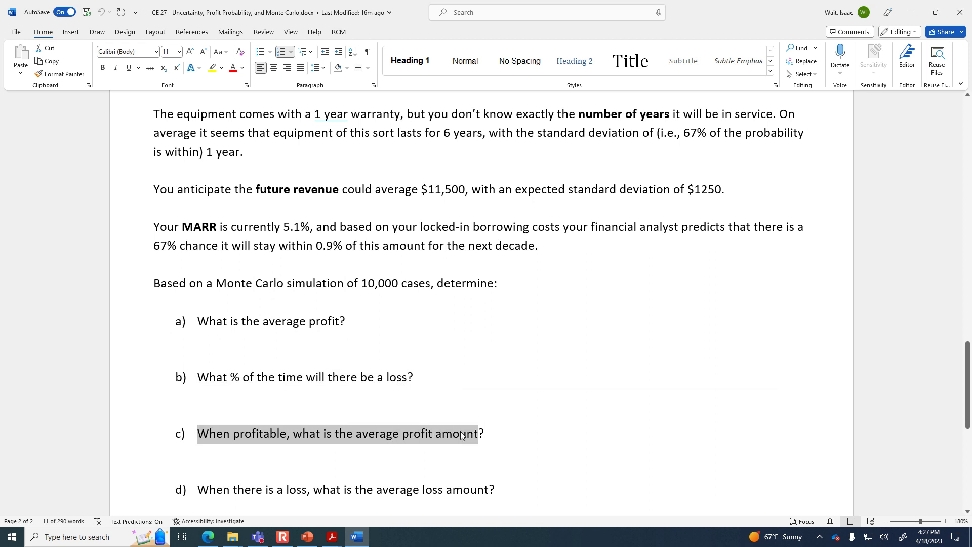
scroll(227, 406, down, 2)
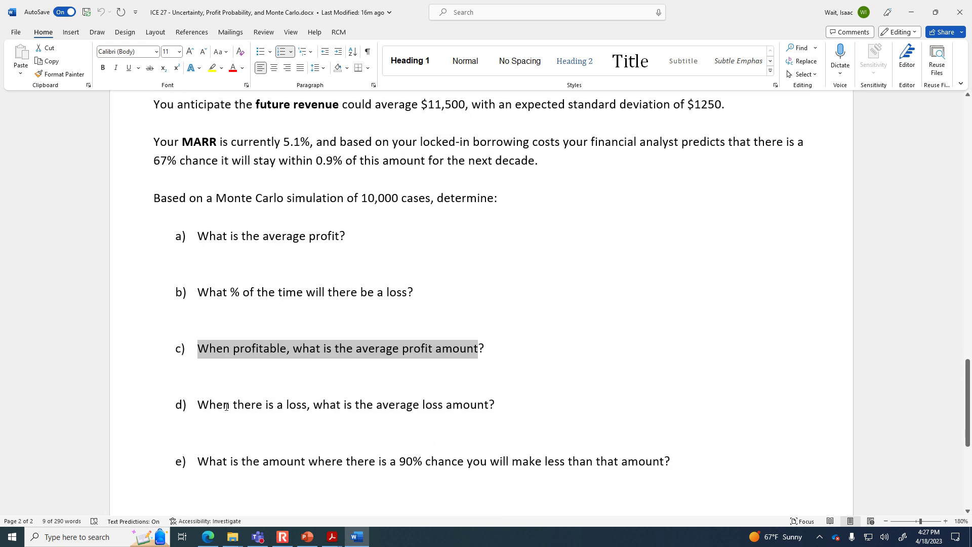
drag(197, 408, 487, 408)
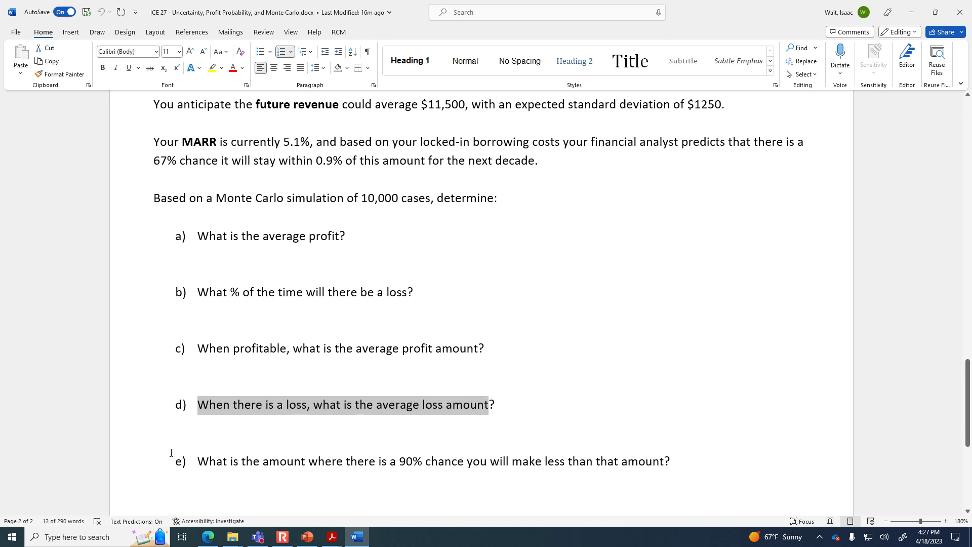
drag(199, 461, 653, 467)
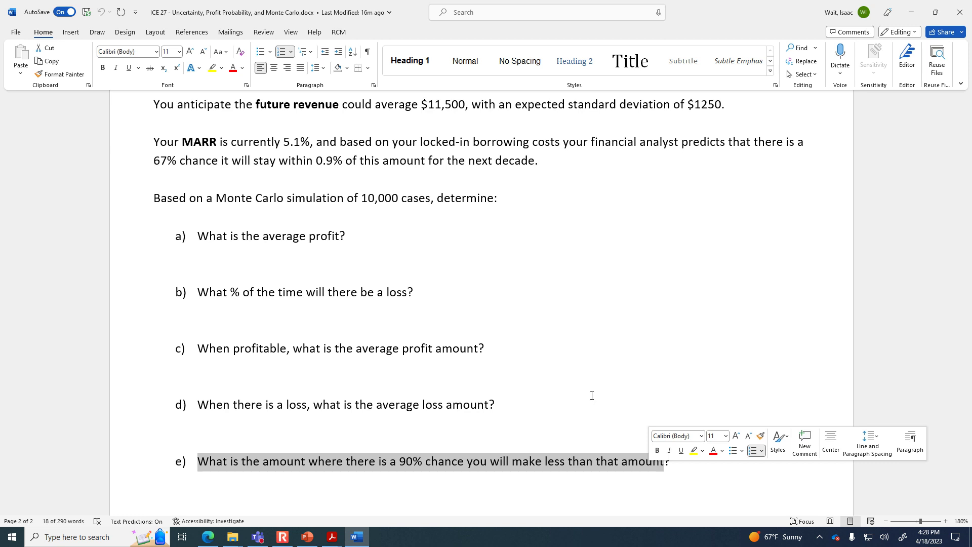
scroll(333, 238, down, 3)
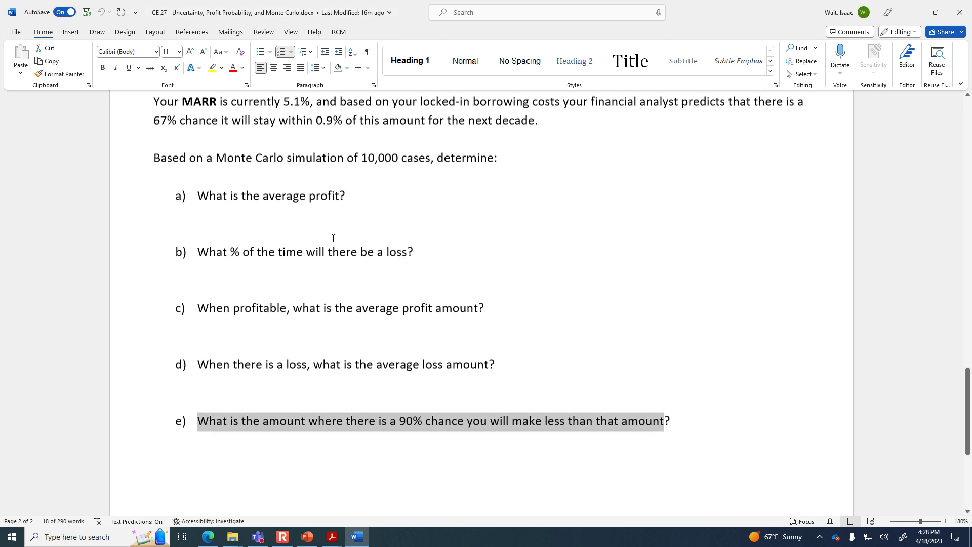
scroll(333, 238, up, 3)
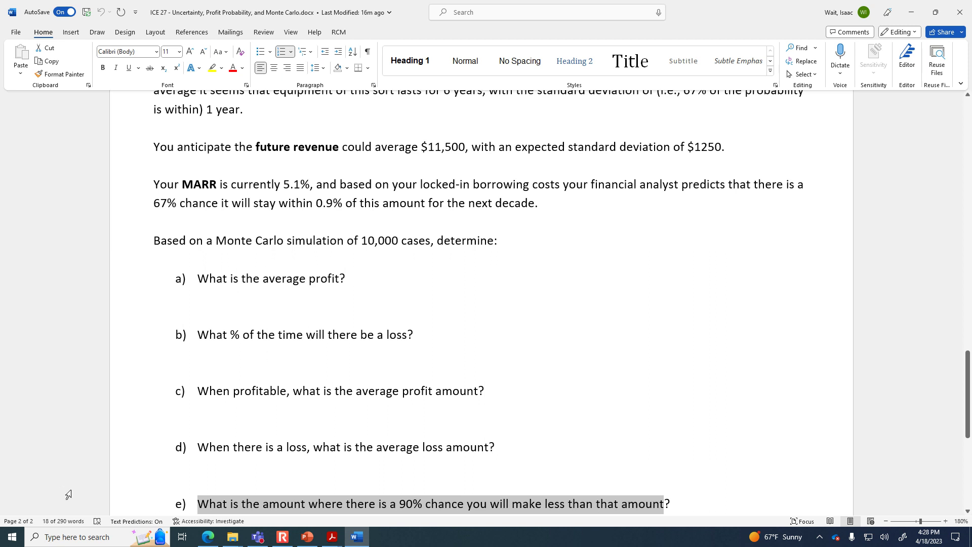
Launch Excel from the Start search and create a blank workbook, Book1.
click(12, 537)
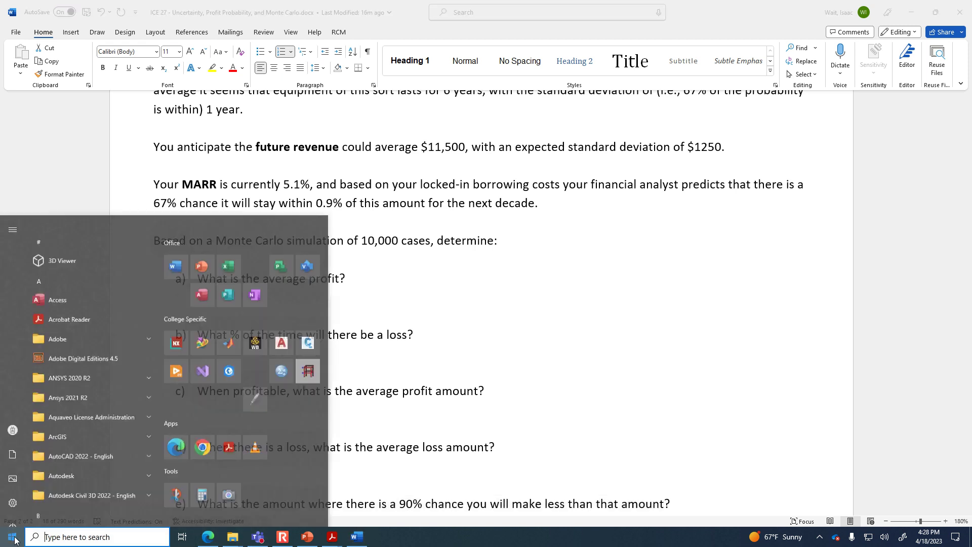
text(excel)
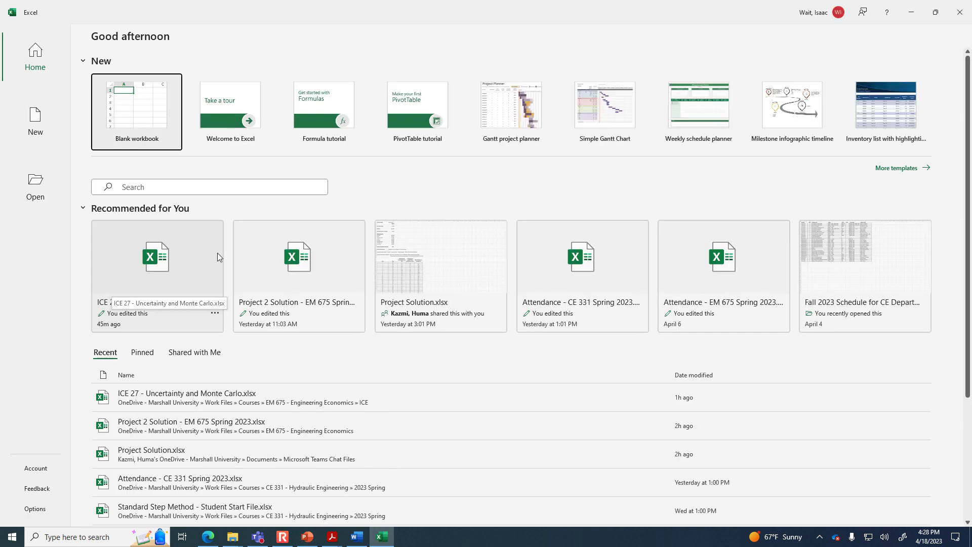
click(134, 108)
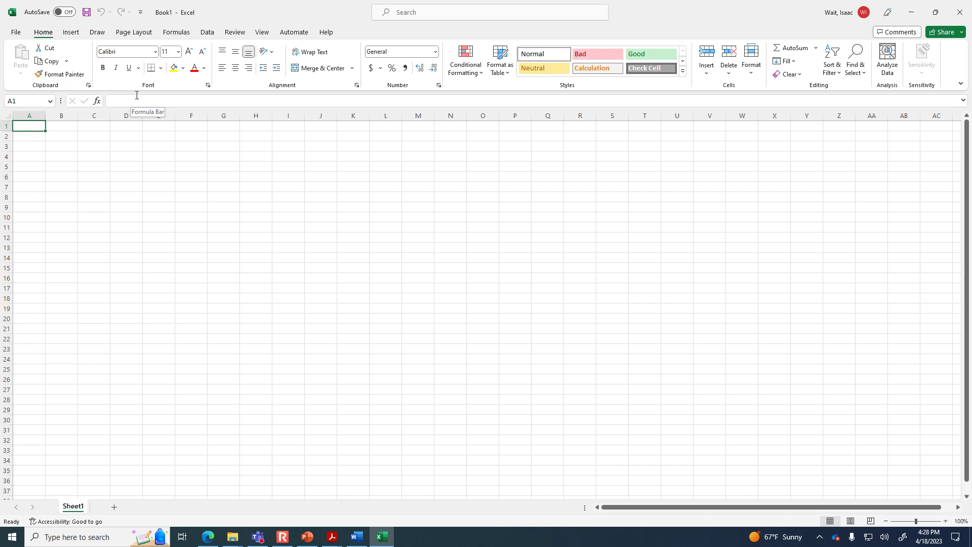
Zoom the sheet to 150% and label A2 'Average' and A3 'St Dev'.
click(944, 521)
click(945, 521)
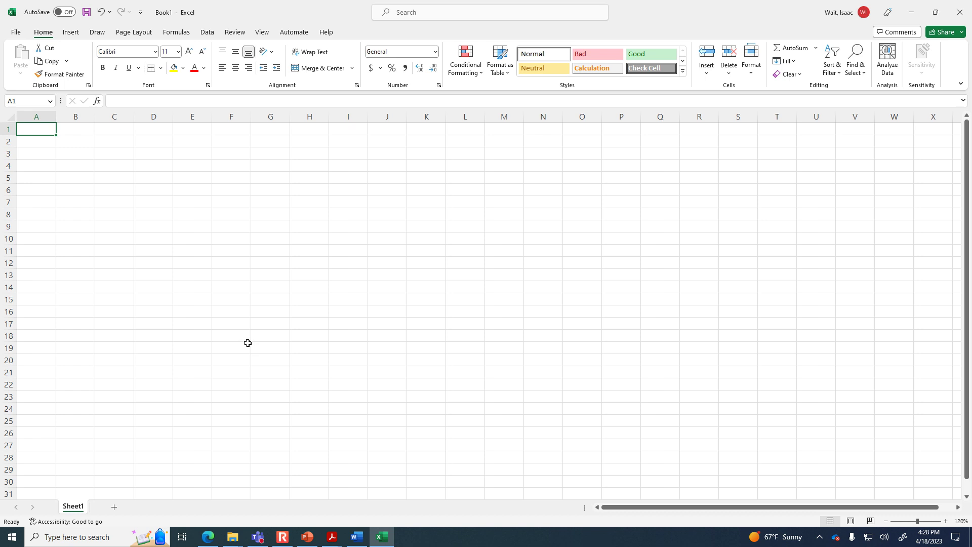
key(Return)
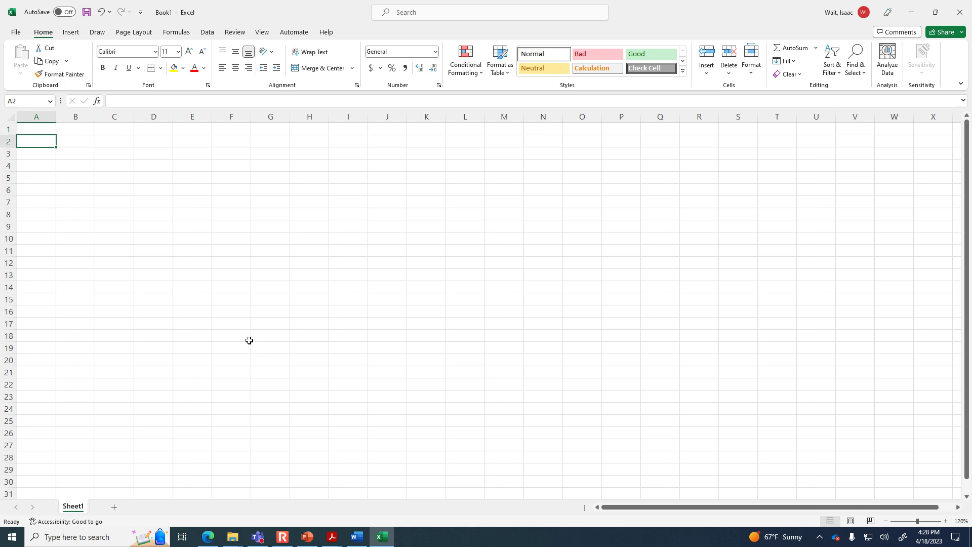
click(945, 521)
click(945, 521)
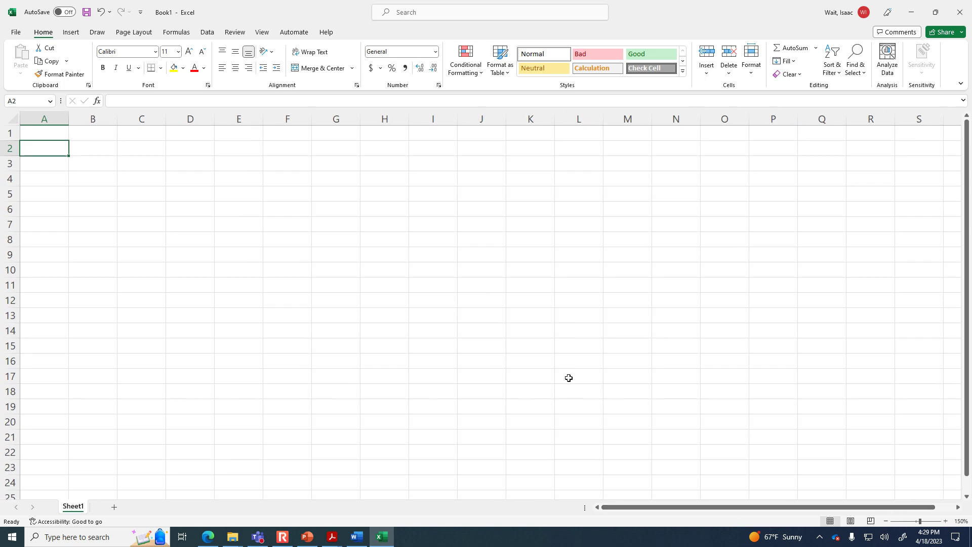
text(A)
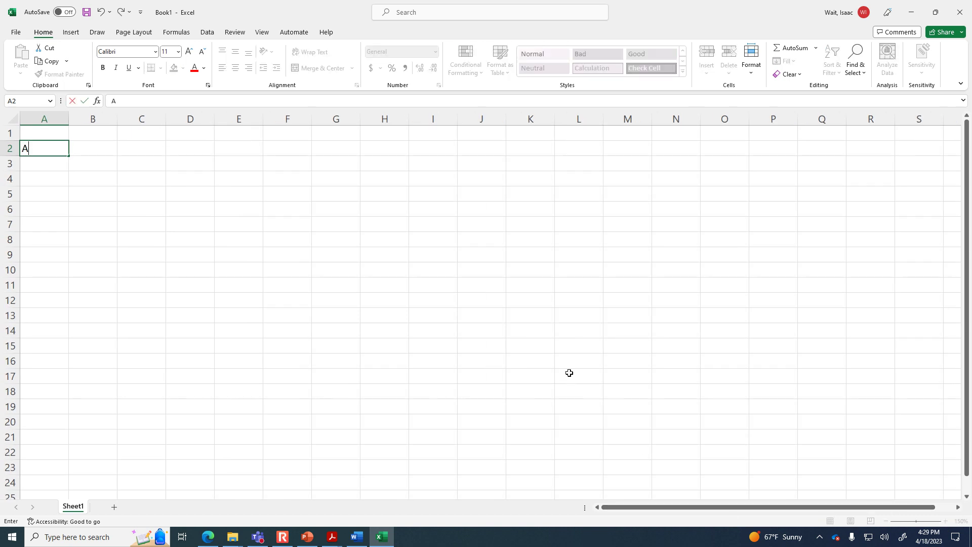
text(verage Cost)
key(Return)
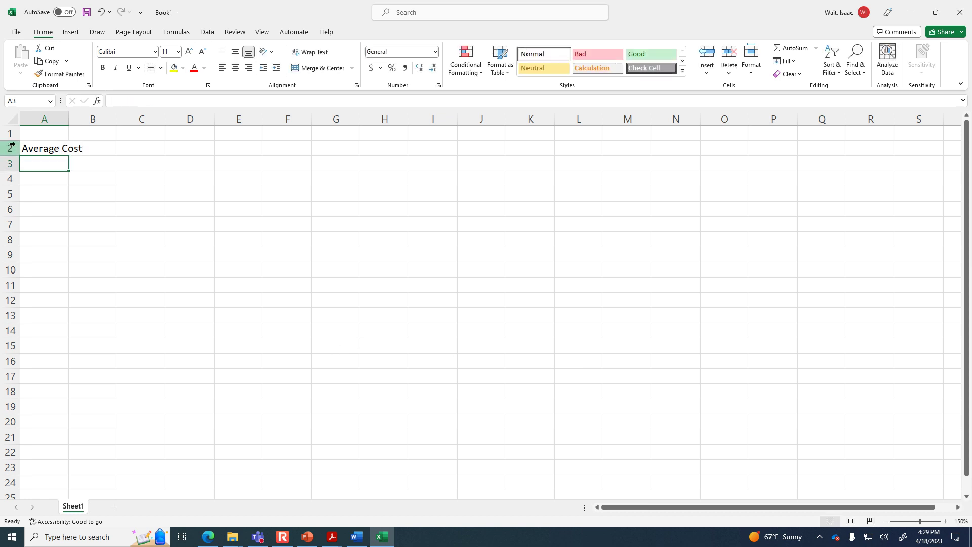
click(44, 147)
text(Average)
key(Return)
text(St Dev)
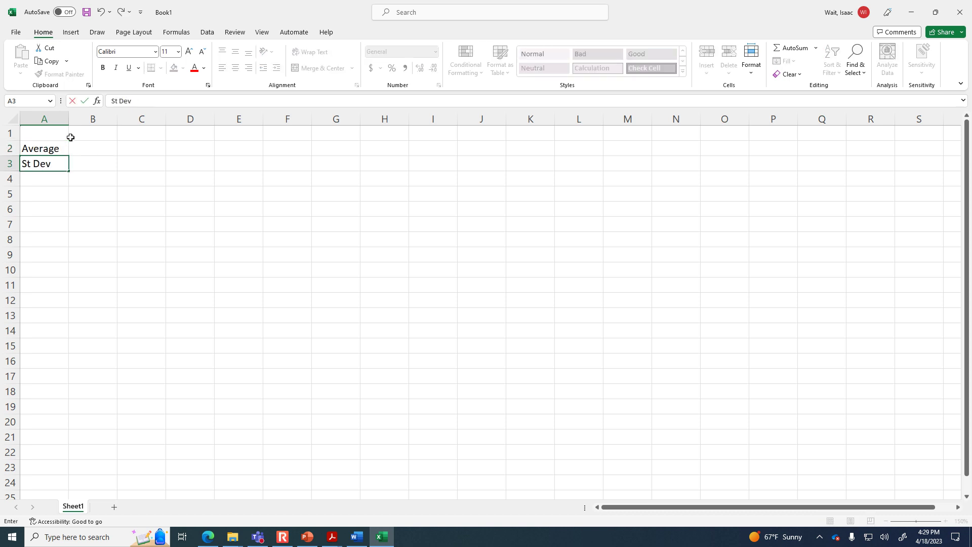
Enter column headers First Cost, Revenue and N in B1:D1, and Rate in F1.
click(70, 138)
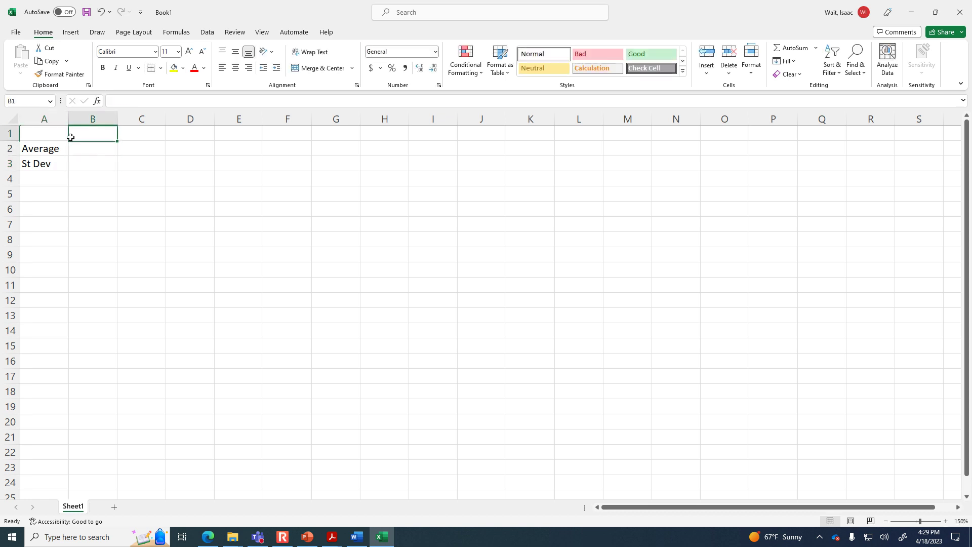
text(First Cost)
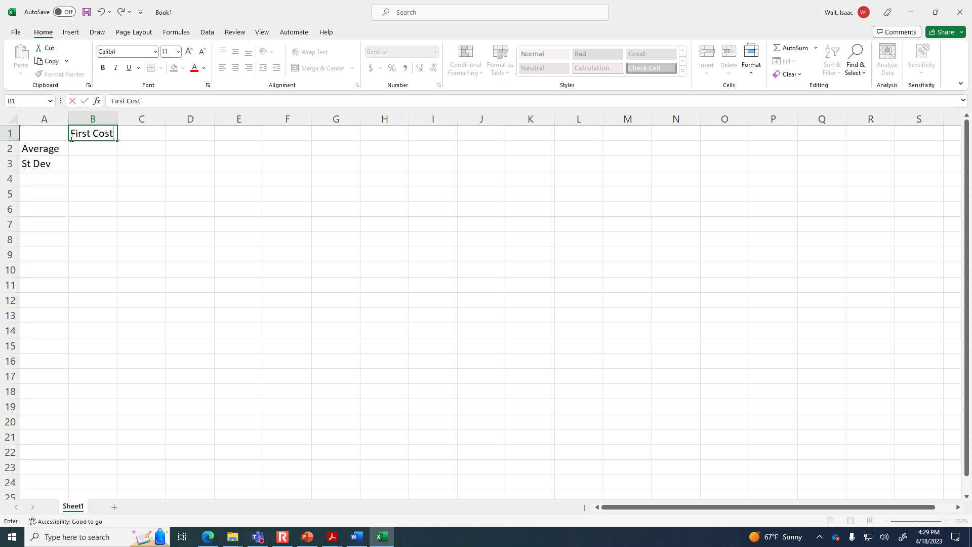
key(Tab)
text(Revenue)
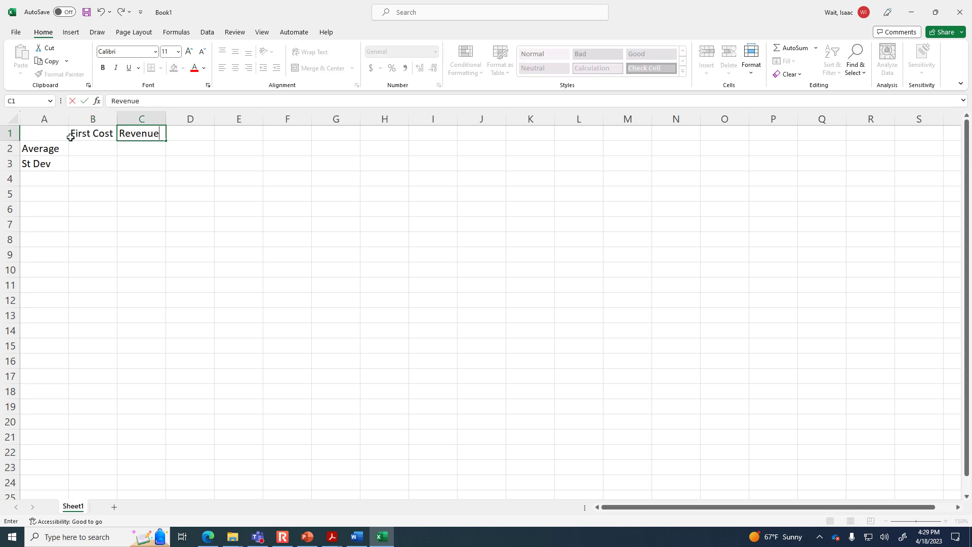
key(Tab)
text(N)
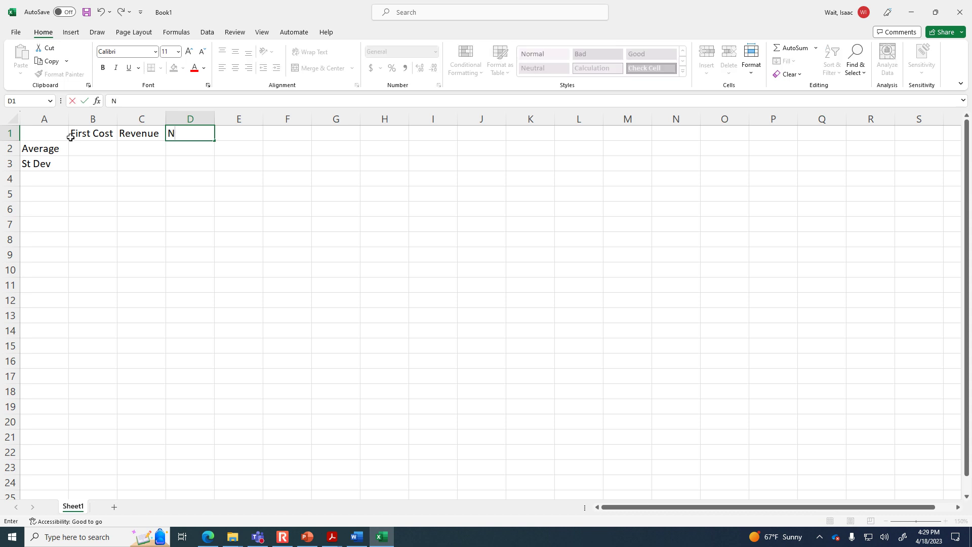
key(Tab)
key(Tab)
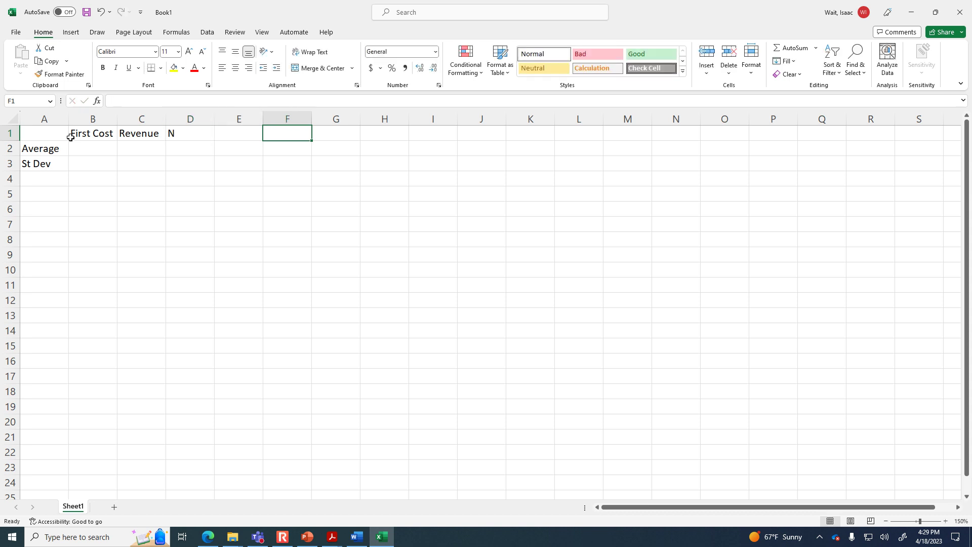
text(Rate)
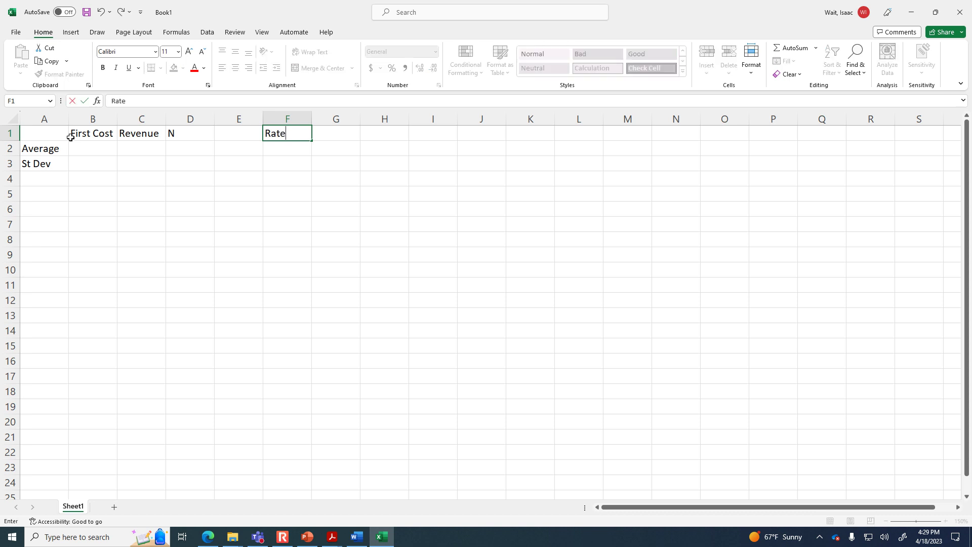
key(Return)
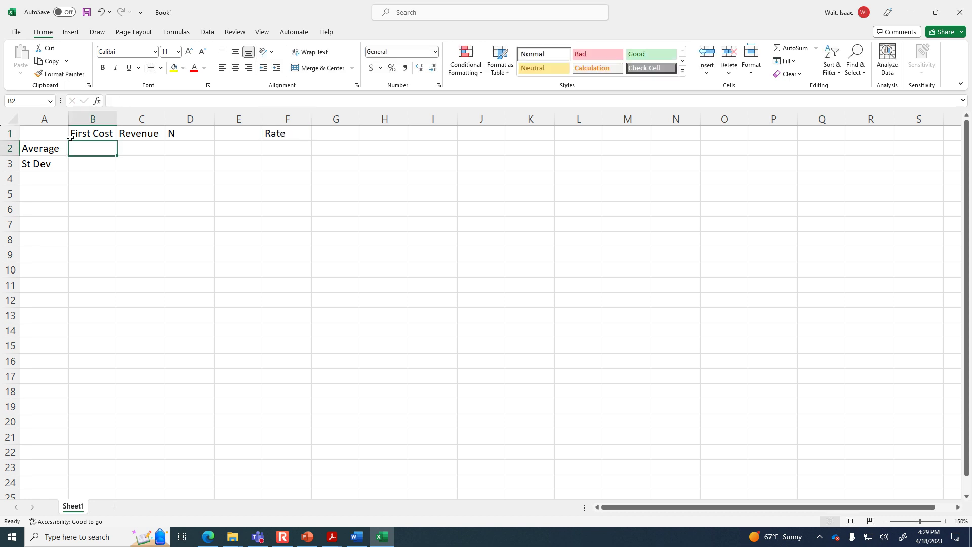
Enter First Cost average -50000 in B2 and standard deviation 2000 in B3.
click(93, 176)
click(107, 147)
text(-)
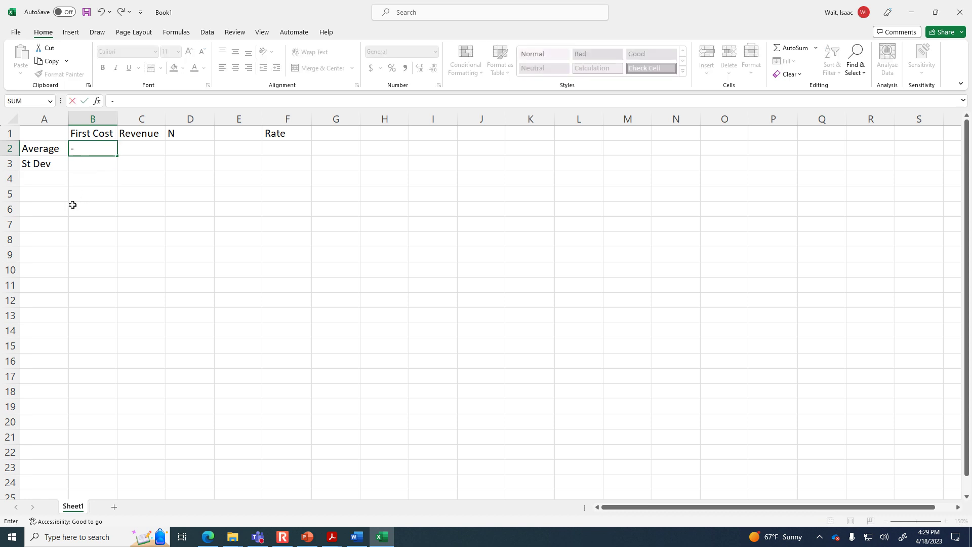
text(50000)
key(Return)
click(92, 150)
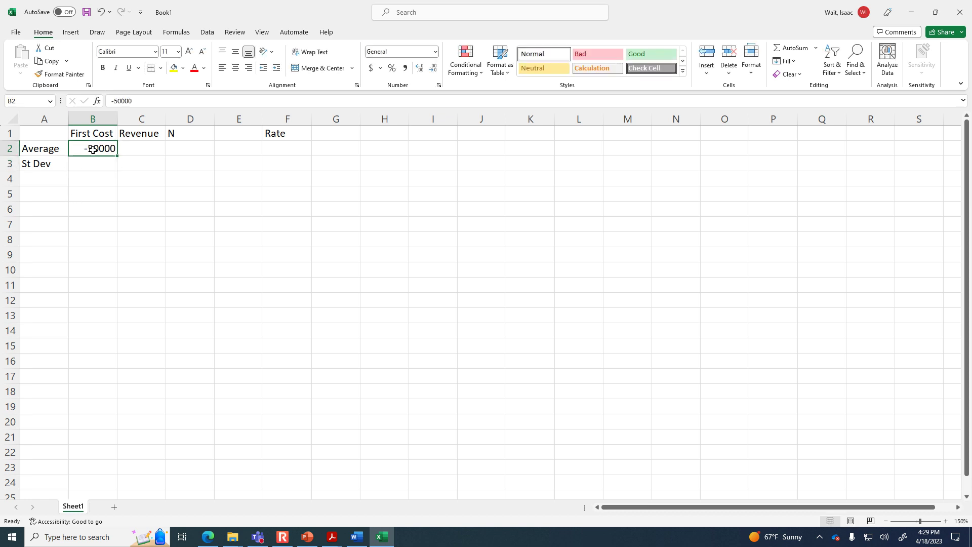
click(104, 162)
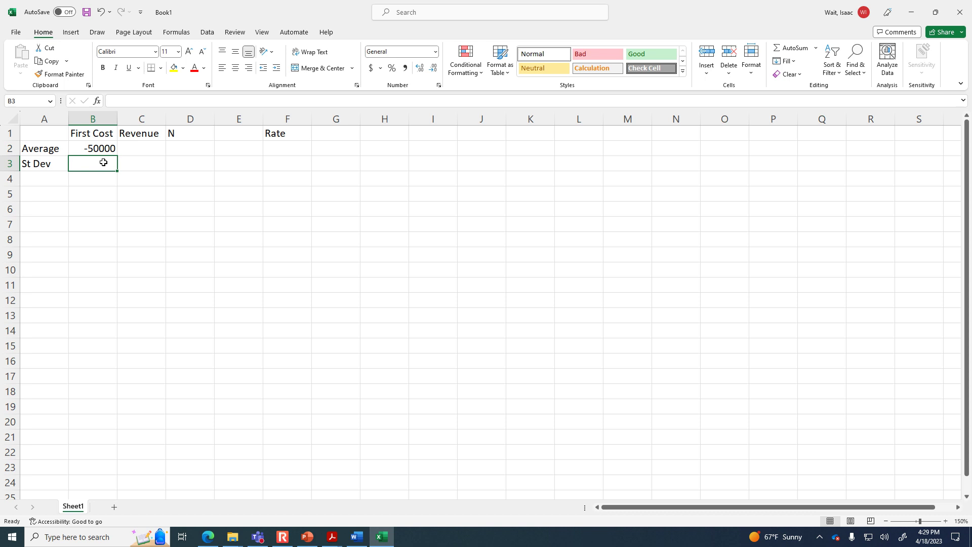
text(200)
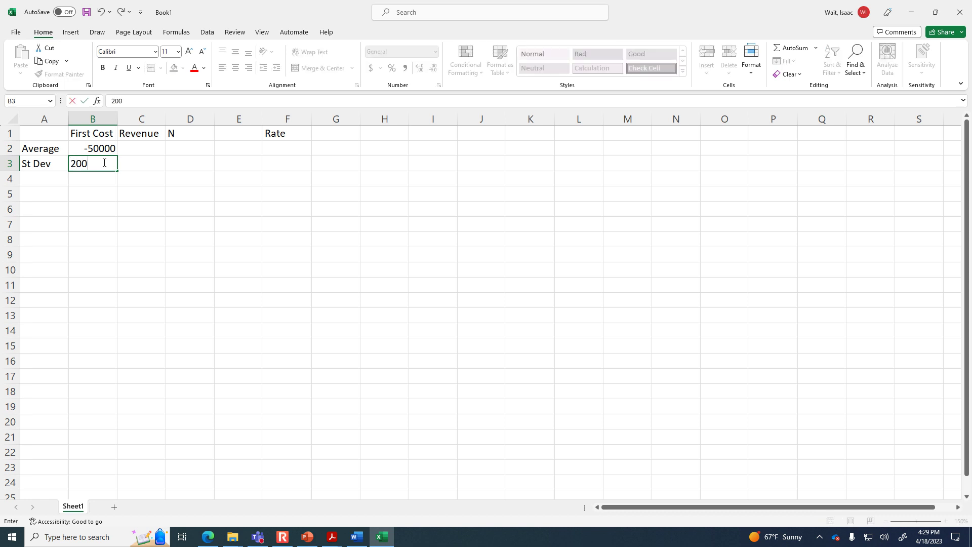
text(00)
key(BackSpace)
key(Return)
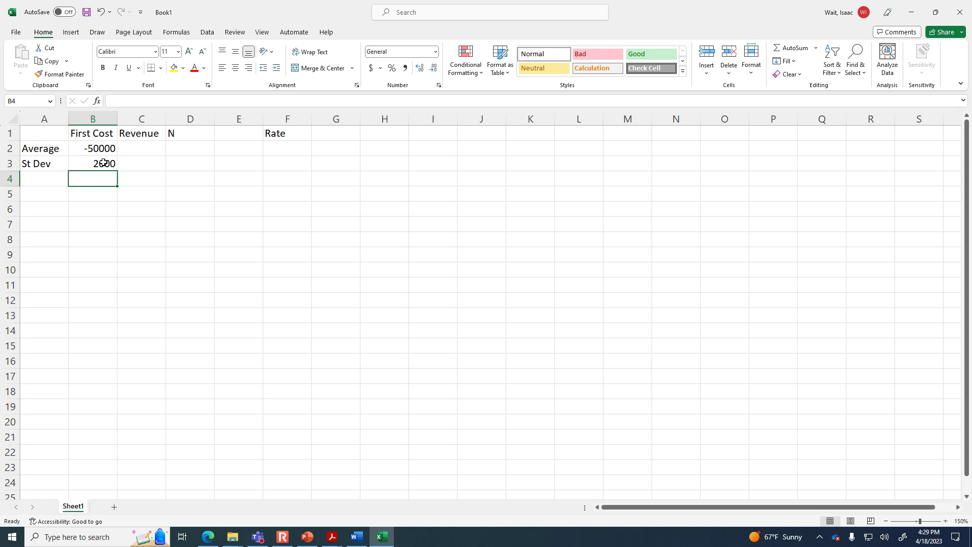
Enter Revenue average 11500 in C2 and standard deviation 1250 in C3.
click(101, 146)
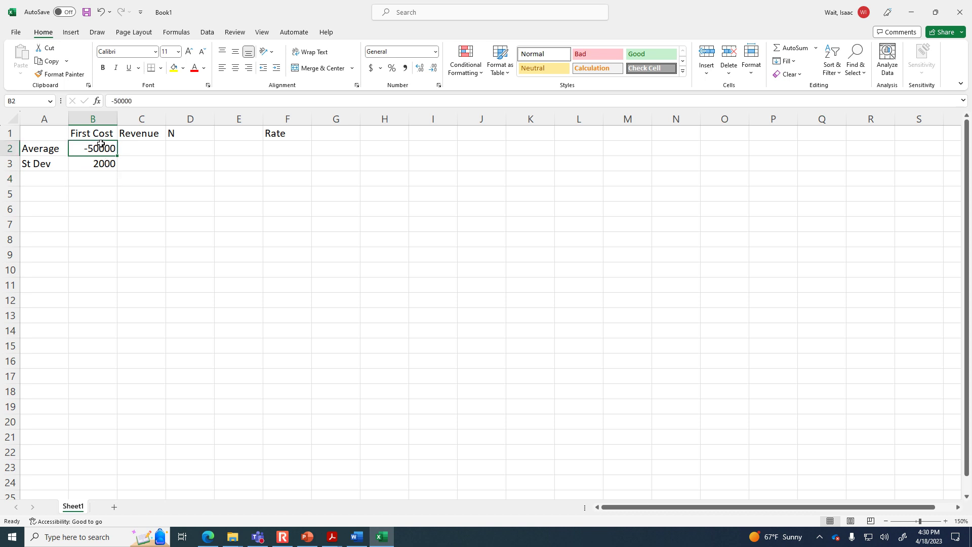
click(156, 146)
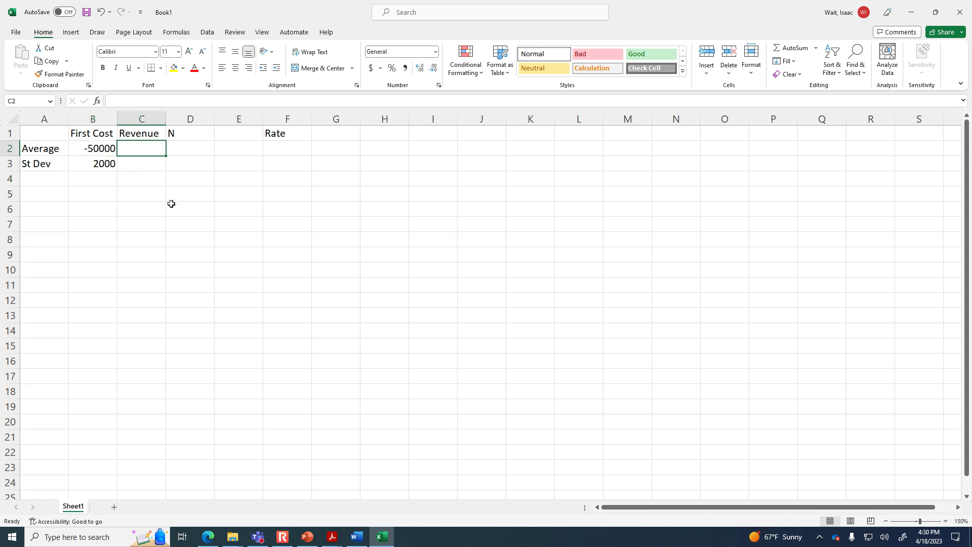
text(11500)
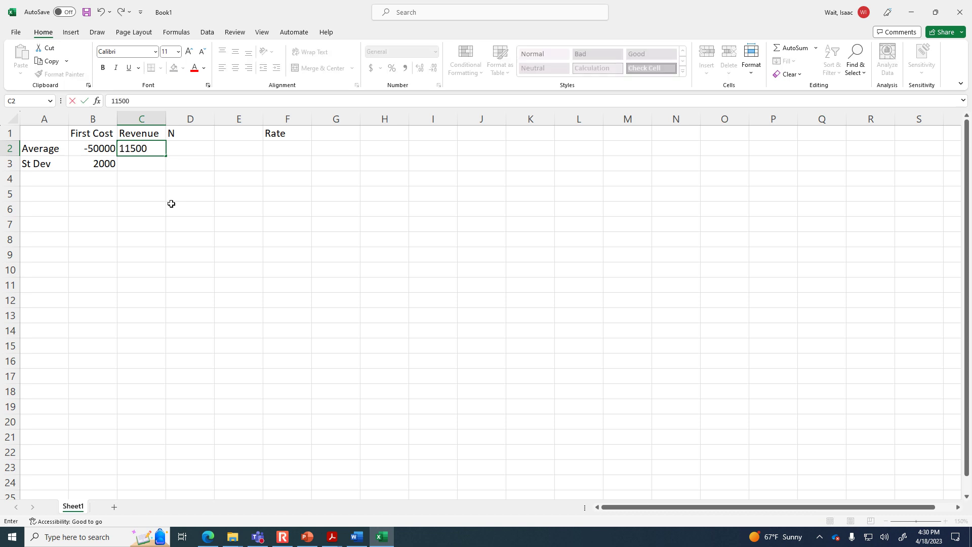
key(Return)
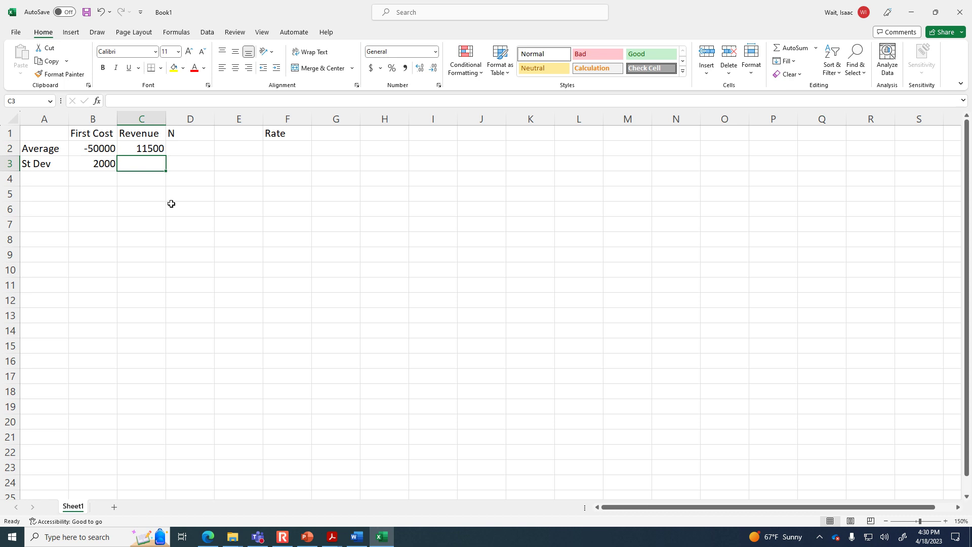
text(125)
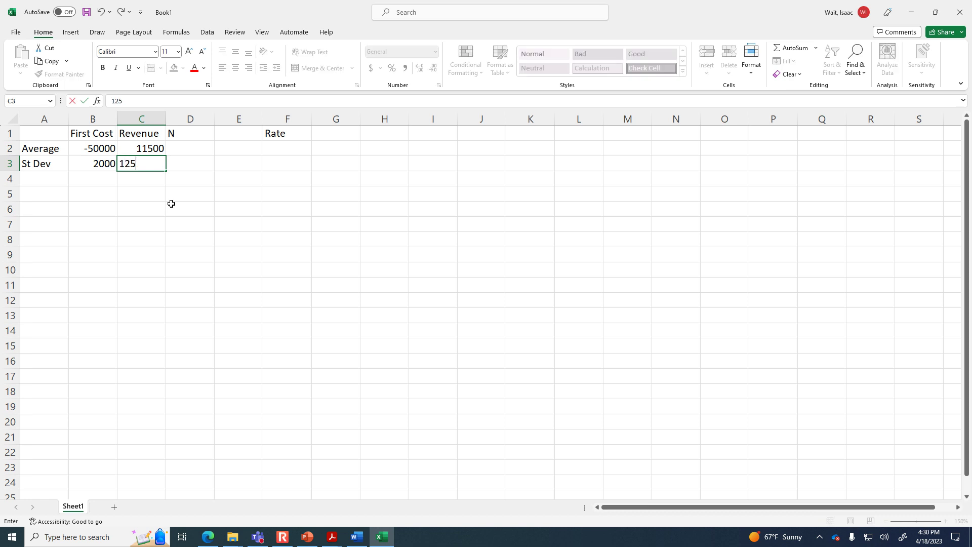
text(0)
key(Return)
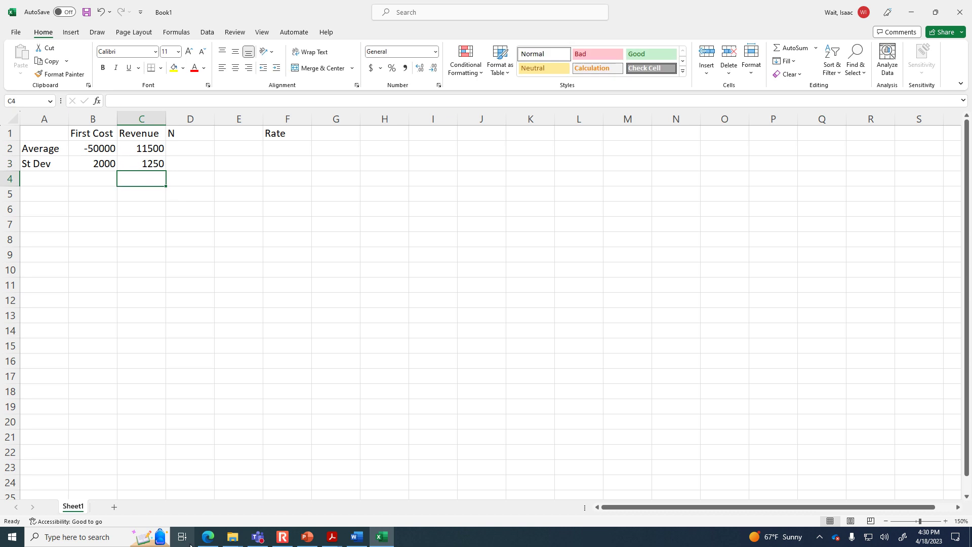
After checking the assignment in Word, enter N average 6 and standard deviation 1.
click(357, 537)
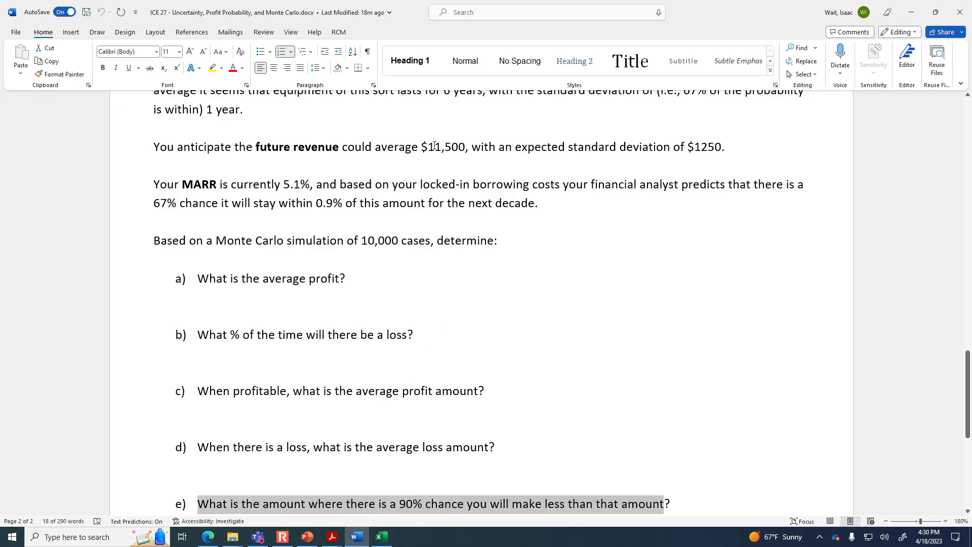
click(383, 538)
click(144, 164)
click(195, 145)
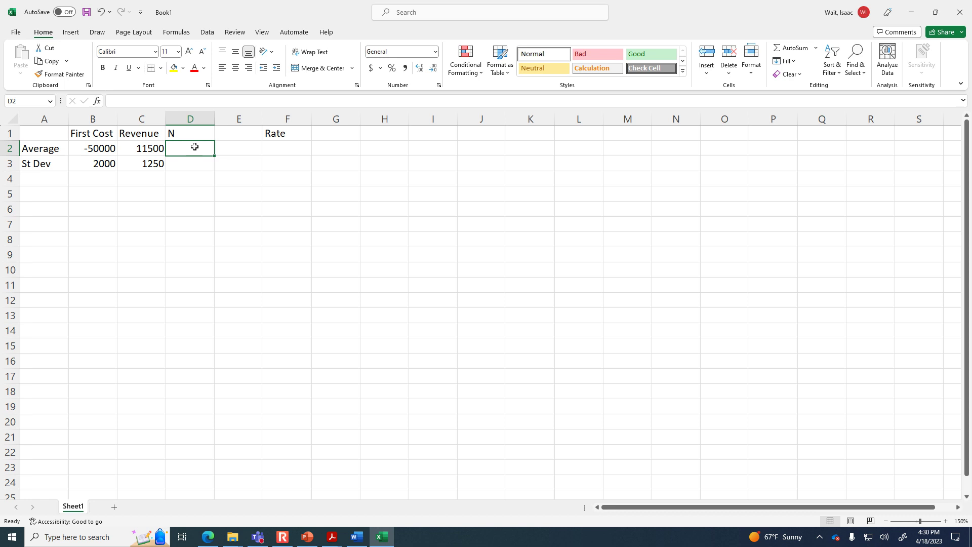
text(6)
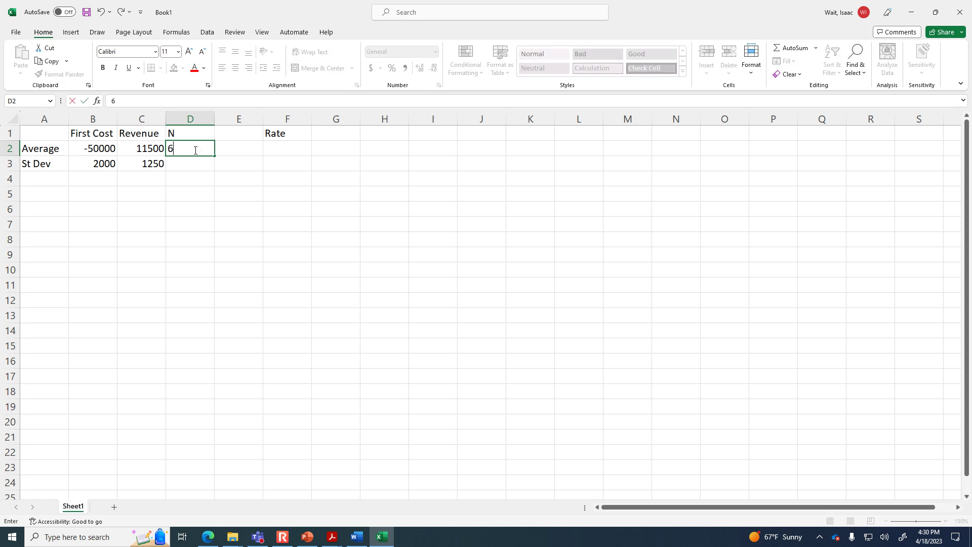
key(Return)
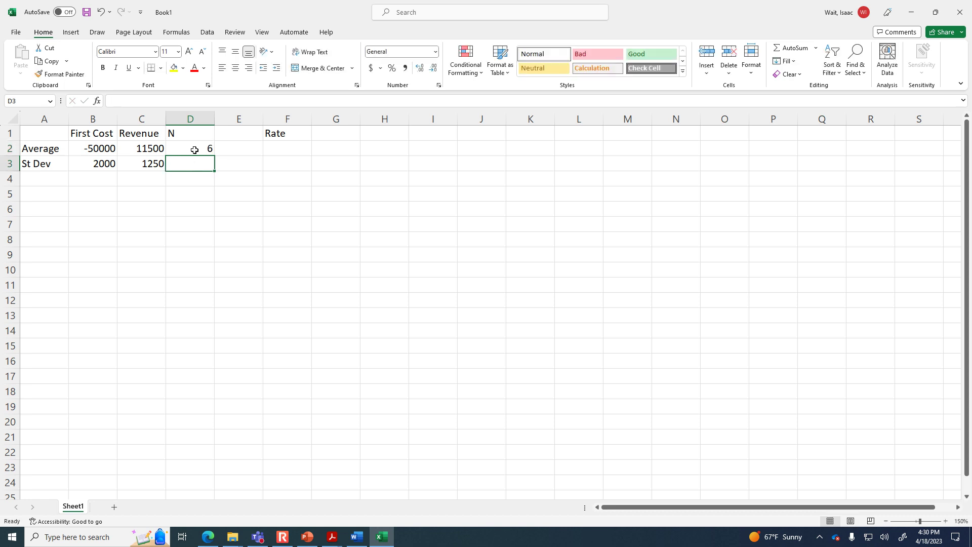
text(1)
key(Return)
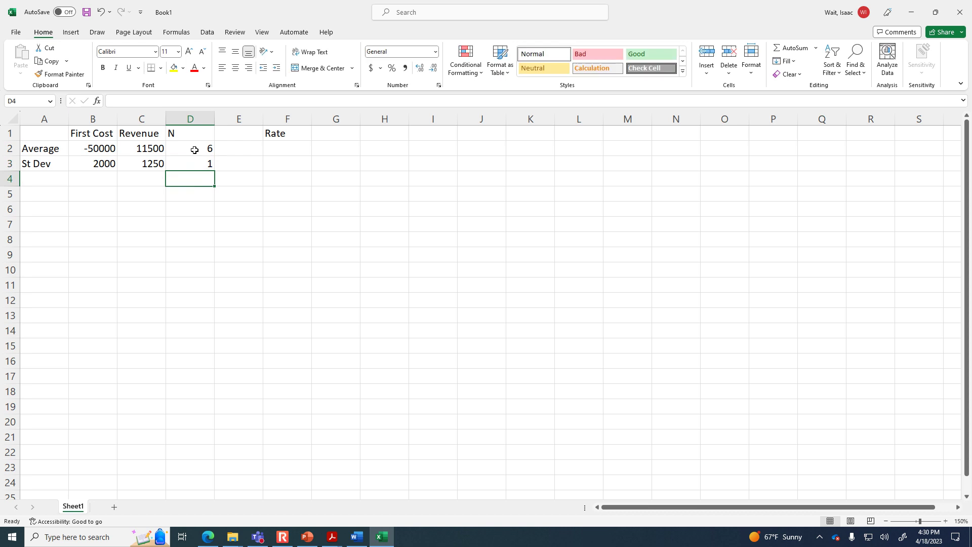
Enter Rate average 0.051 and standard deviation 0.009.
key(Right)
key(Up)
key(Right)
key(Up)
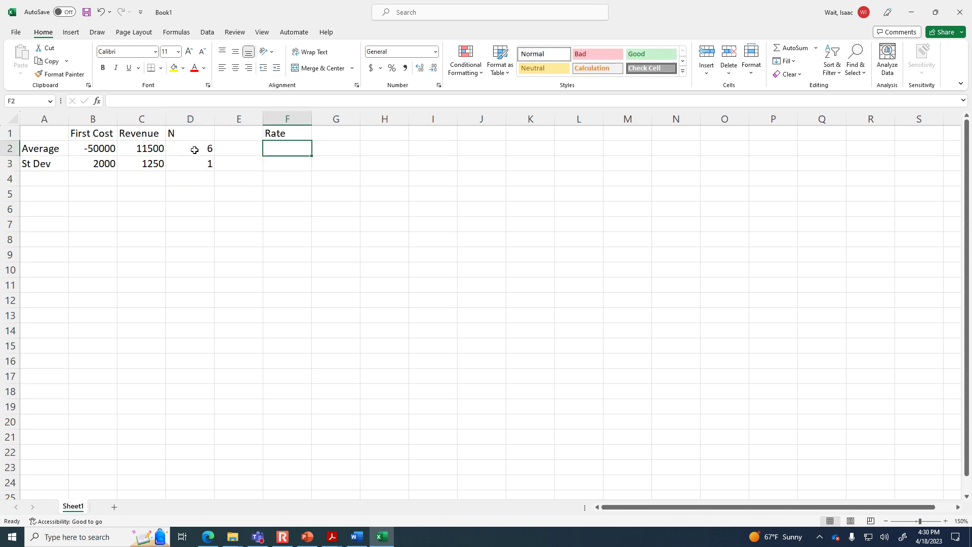
text(.051)
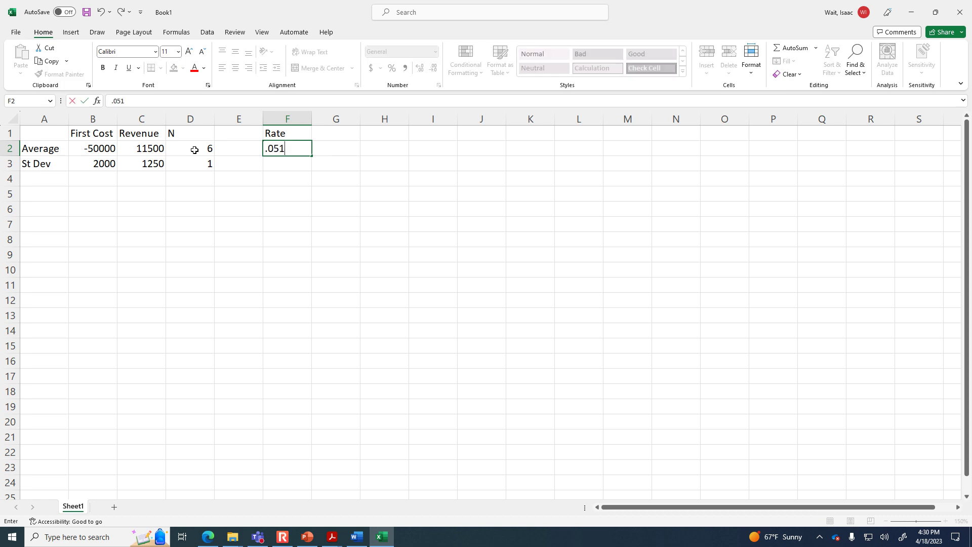
key(Return)
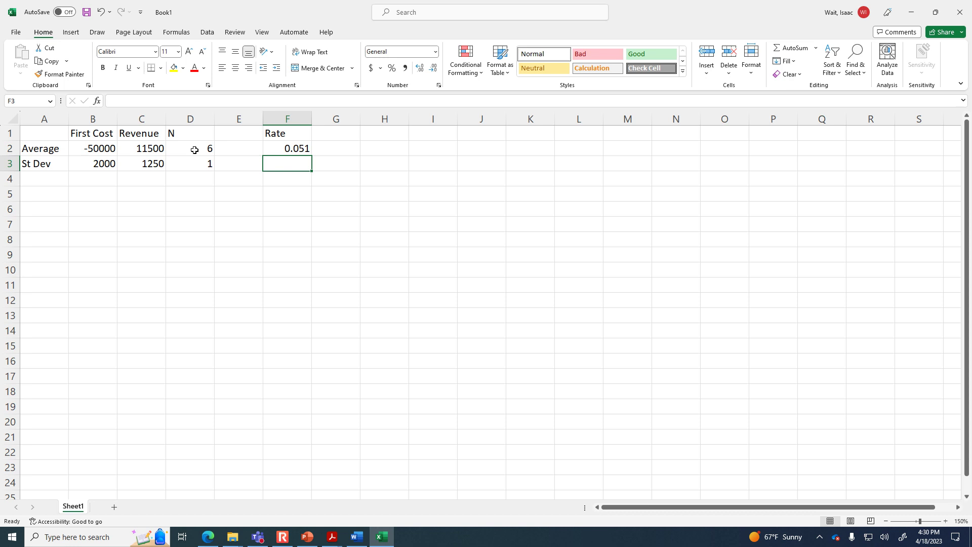
text(.009)
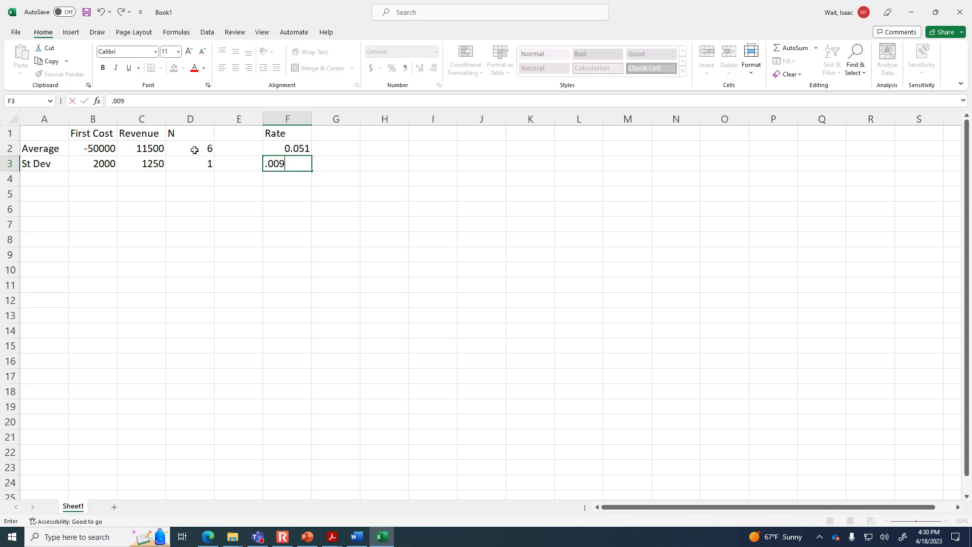
key(Return)
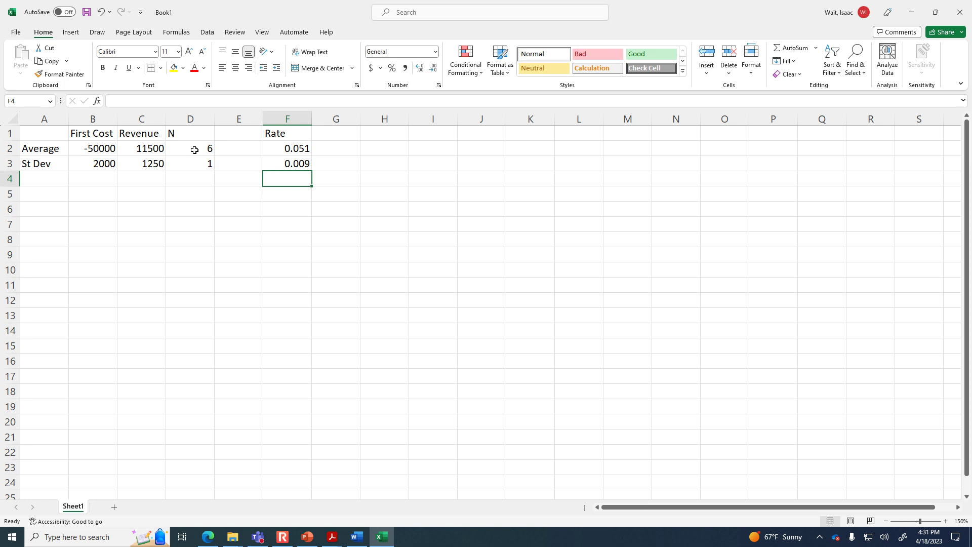
click(356, 536)
scroll(397, 358, down, 6)
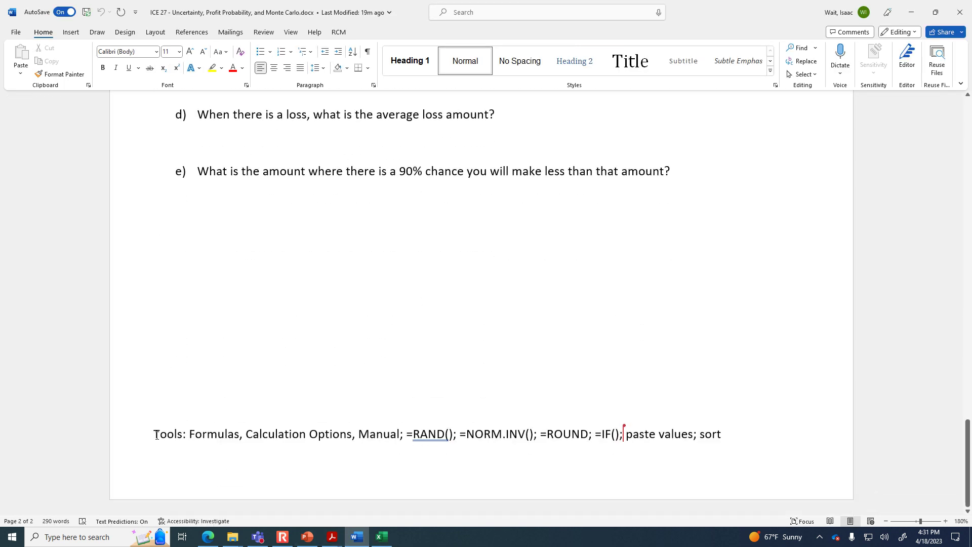
drag(156, 433, 719, 431)
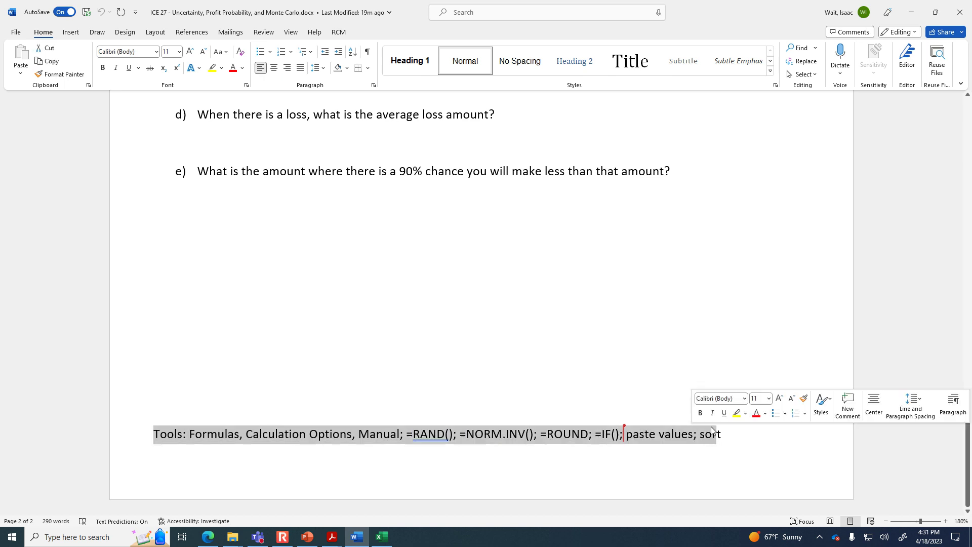
click(152, 262)
click(382, 541)
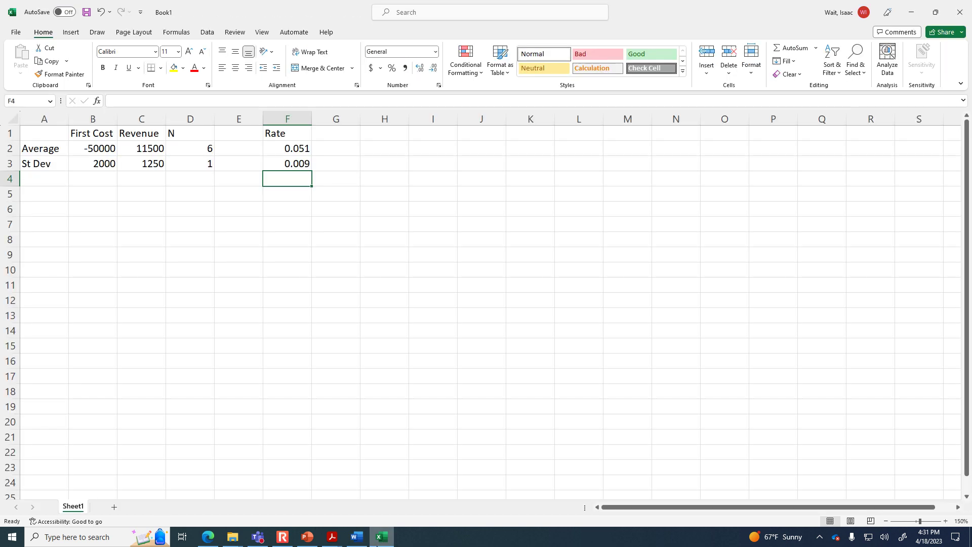
Type the heading 'Simulation #' in cell A5.
click(37, 197)
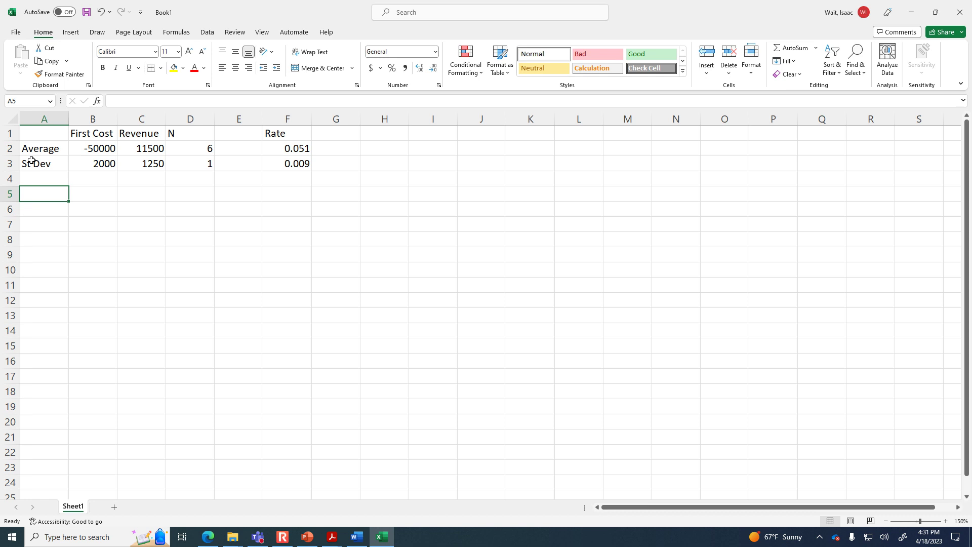
text(Su)
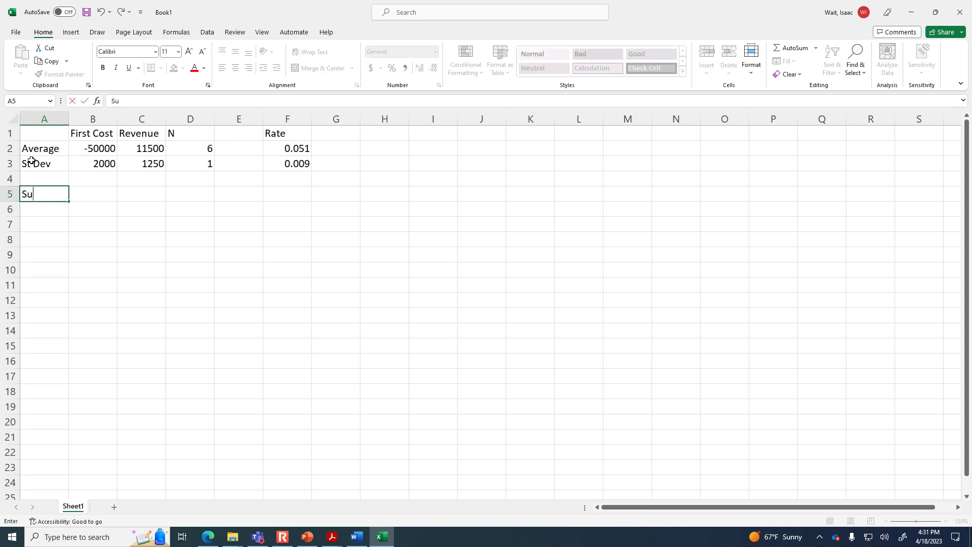
key(BackSpace)
text(imulation #)
key(Return)
Number simulations 1–4 in A6:A9 and fill the series down to 20 in A25.
text(1)
key(Return)
text(2)
key(Return)
text(3)
key(Return)
text(4)
key(Return)
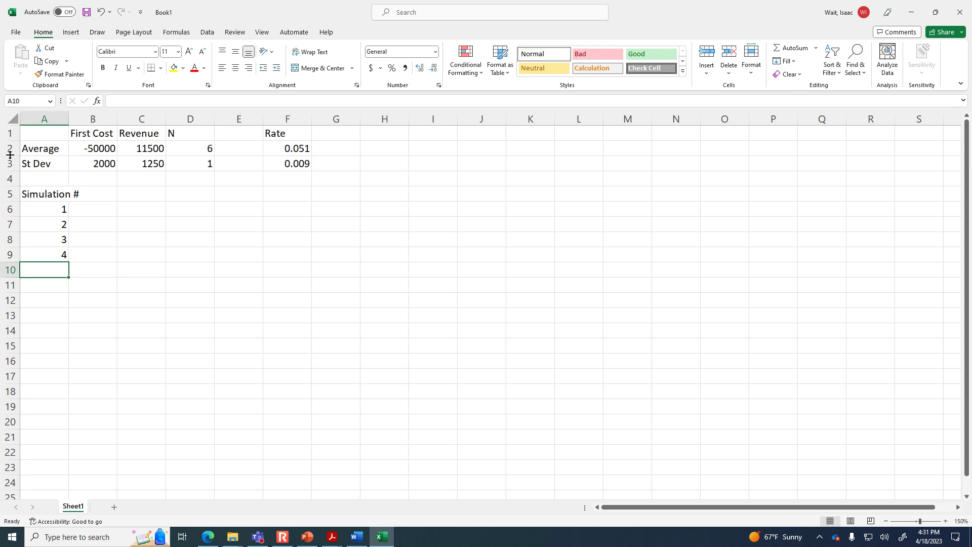
drag(69, 218, 52, 462)
Widen column A to fit the Simulation # heading.
scroll(93, 418, up, 1)
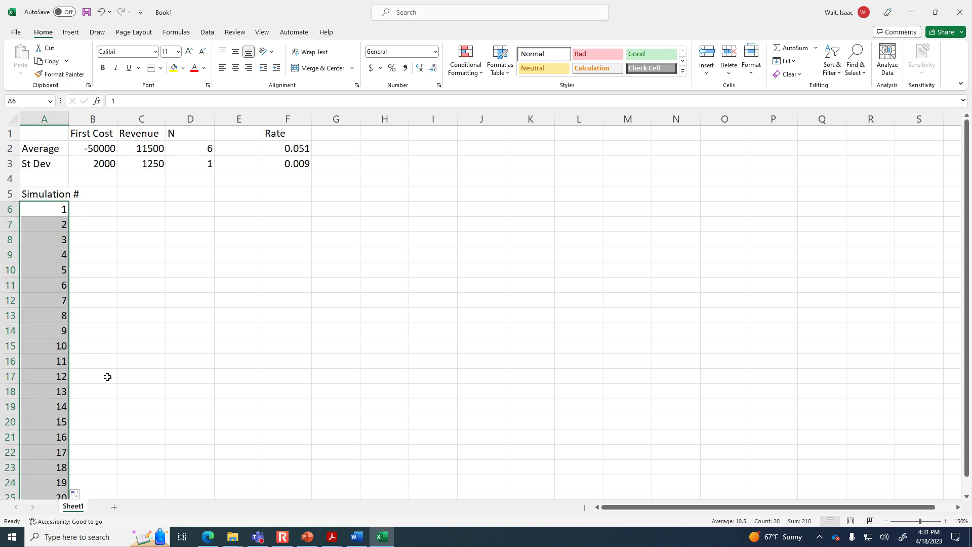
drag(69, 118, 84, 120)
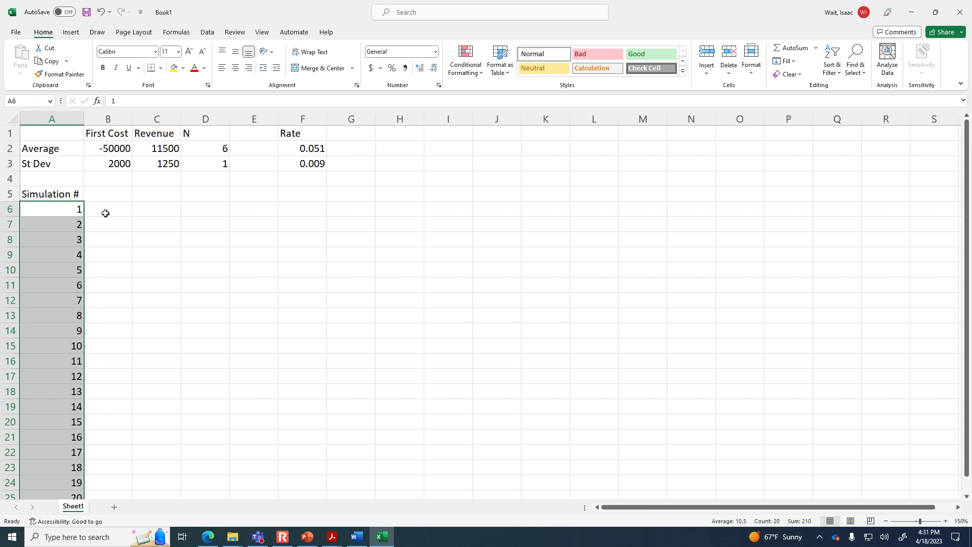
click(109, 205)
click(109, 194)
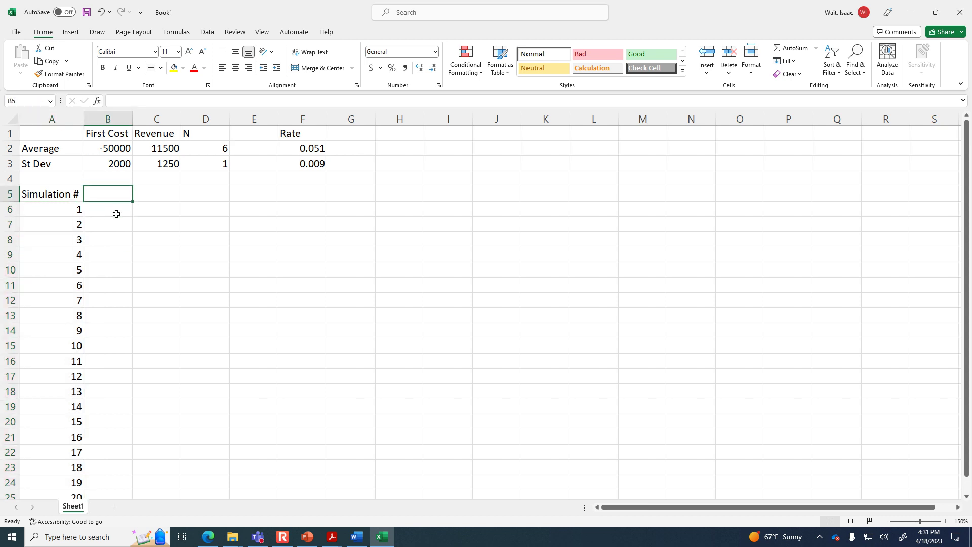
Head B5 'Cost', then start a =norm.inv(=rand(), formula in B6 and discard it.
text(Cost)
key(Return)
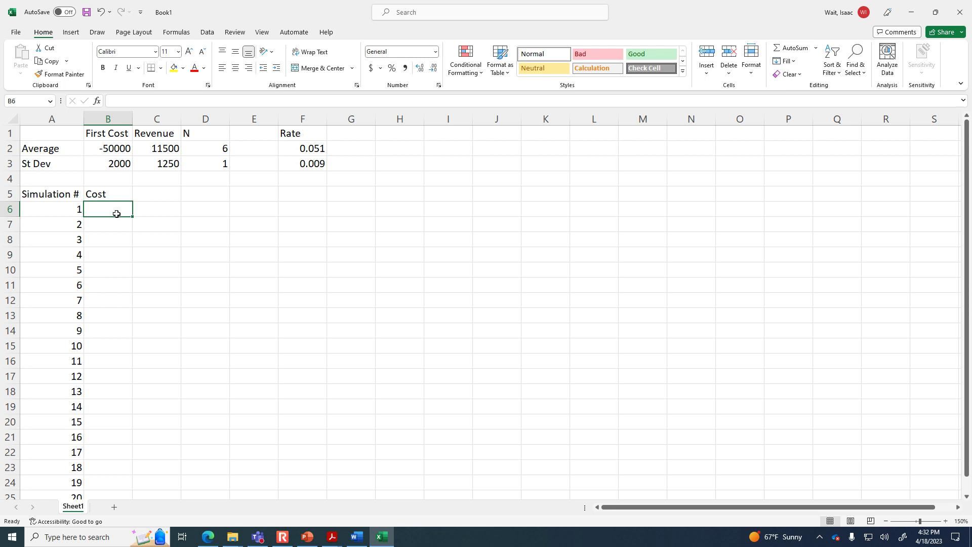
text(=)
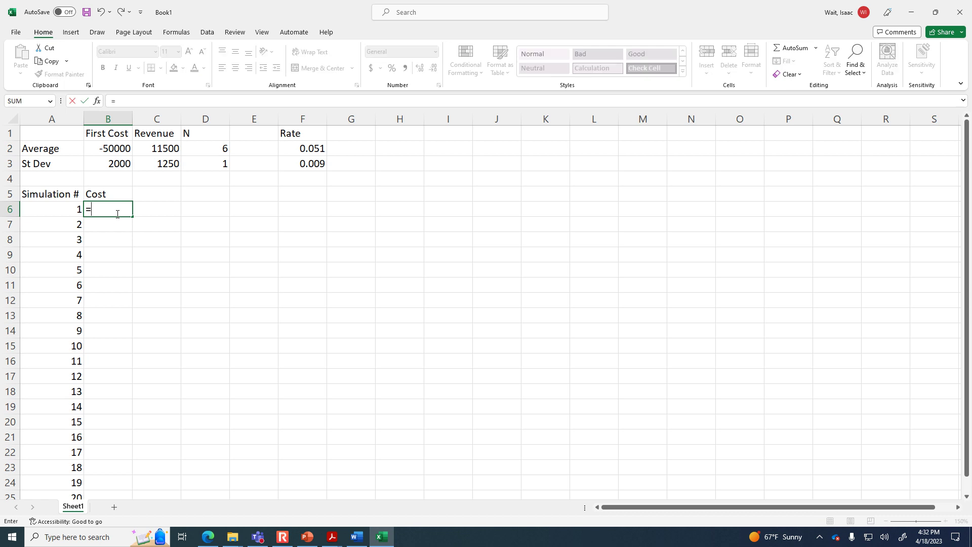
text(norm.inv)
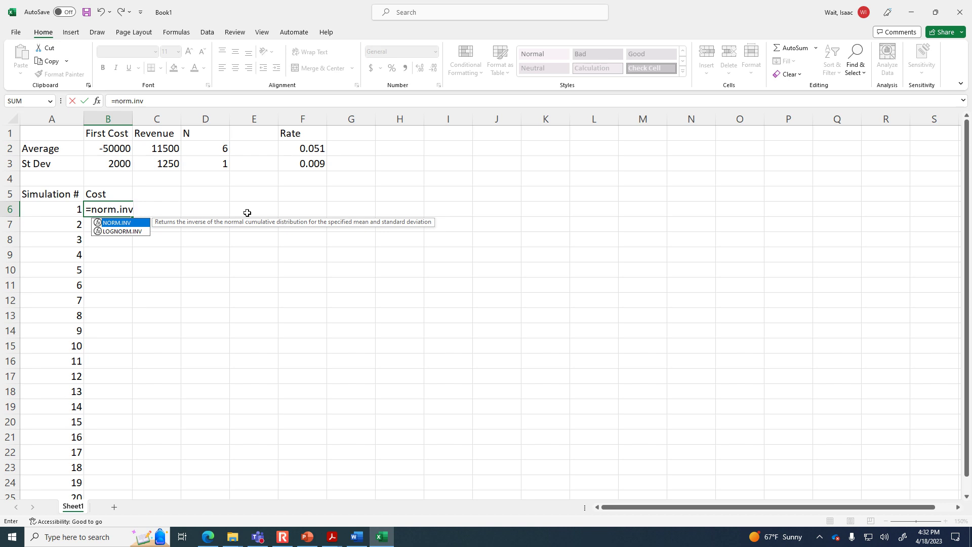
text(()
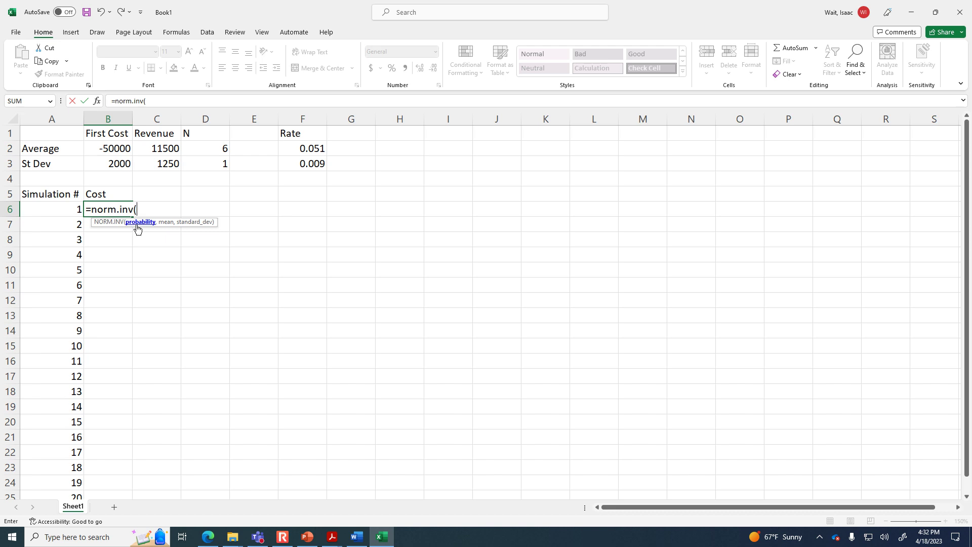
text(=ran)
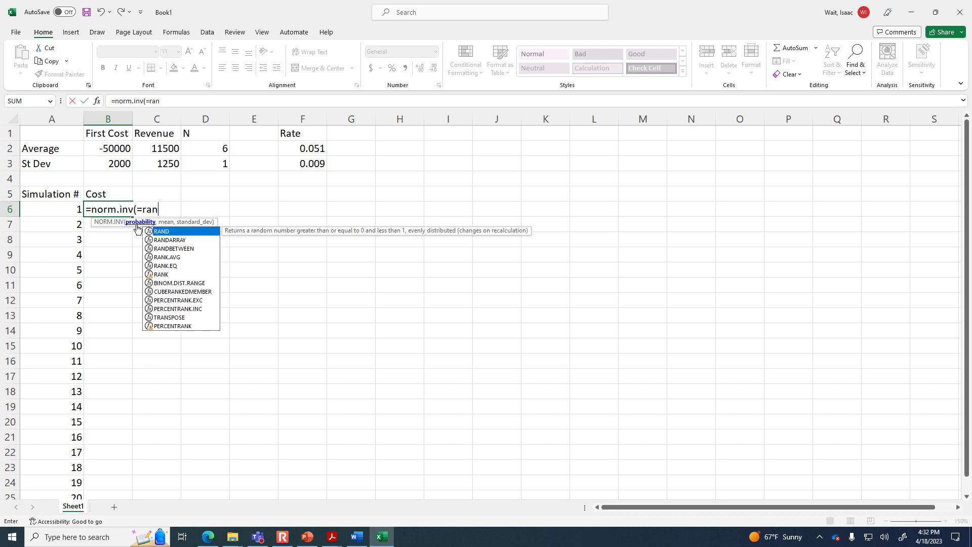
text(d()
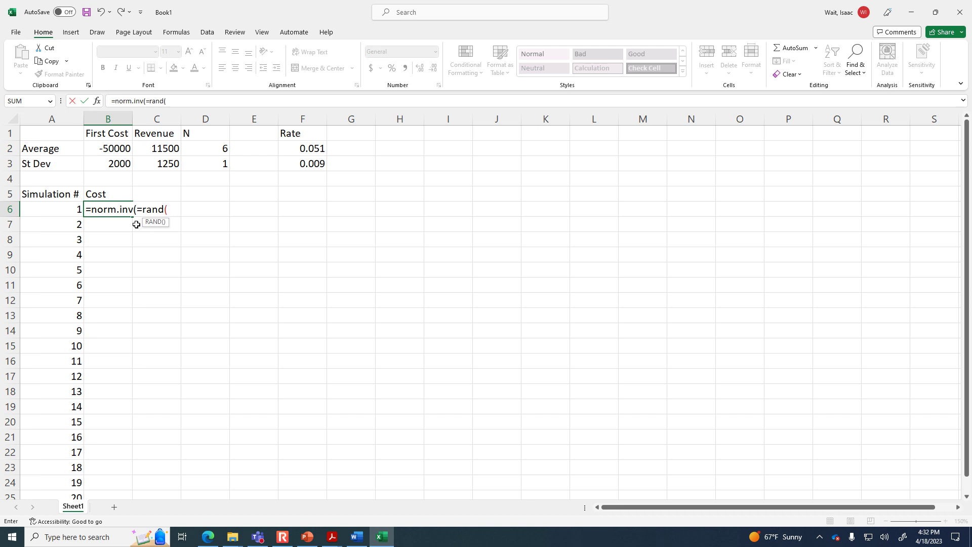
text(),)
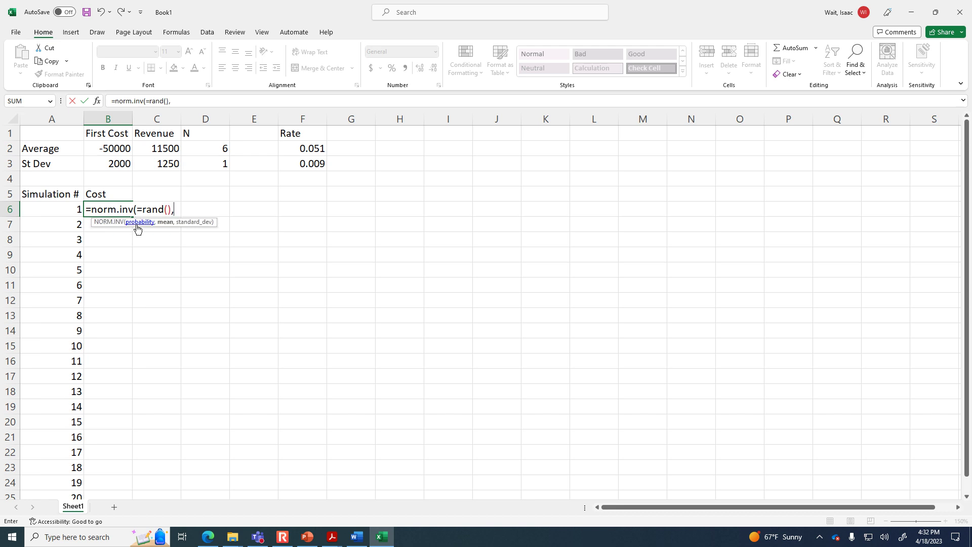
key(Escape)
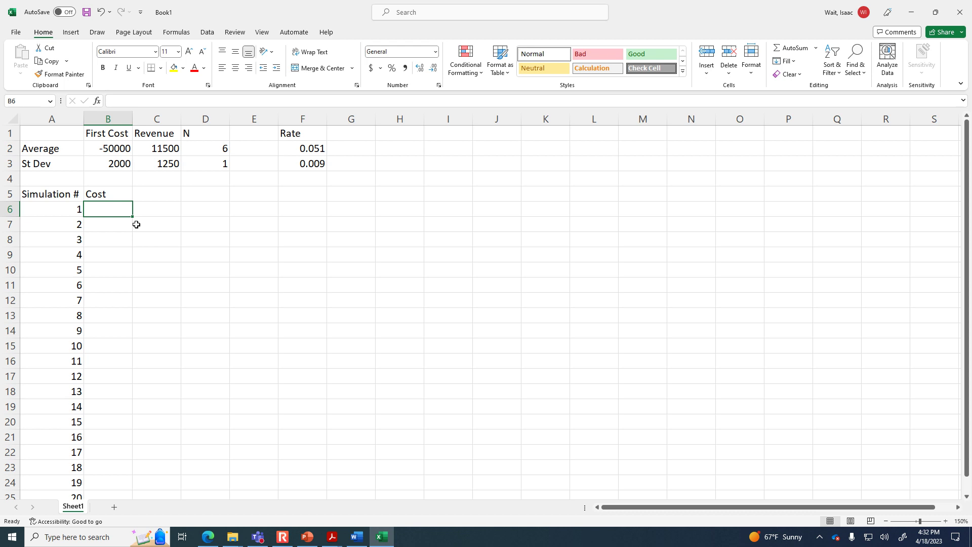
text(=rand())
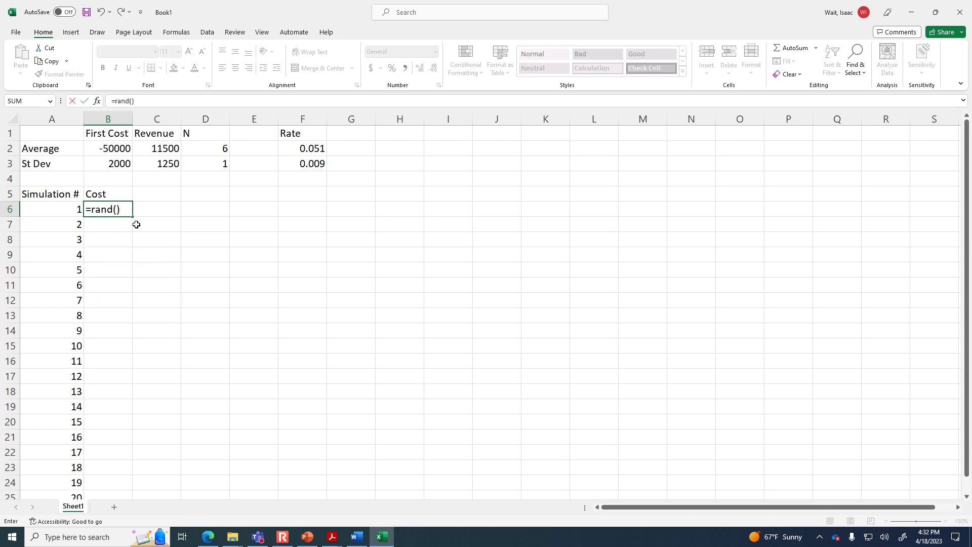
key(Return)
key(Up)
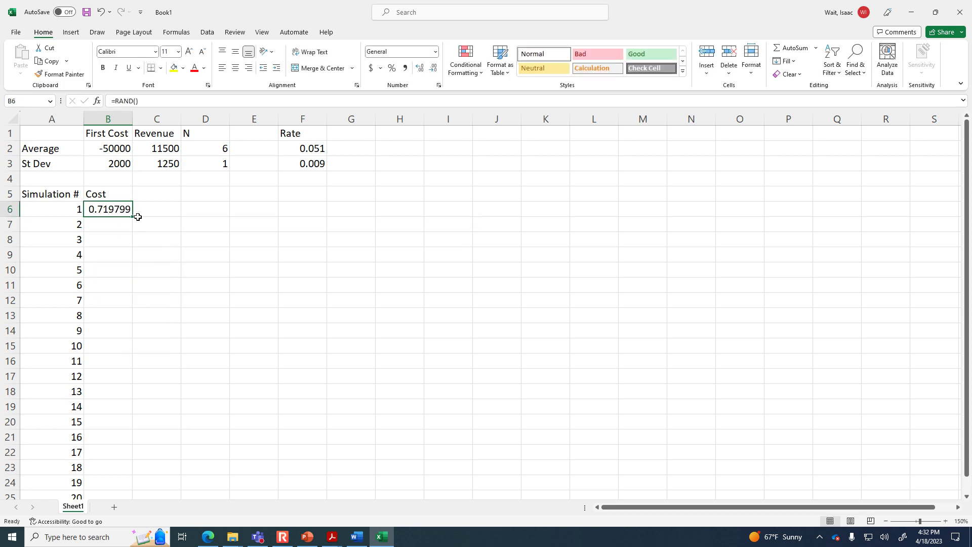
drag(134, 217, 136, 487)
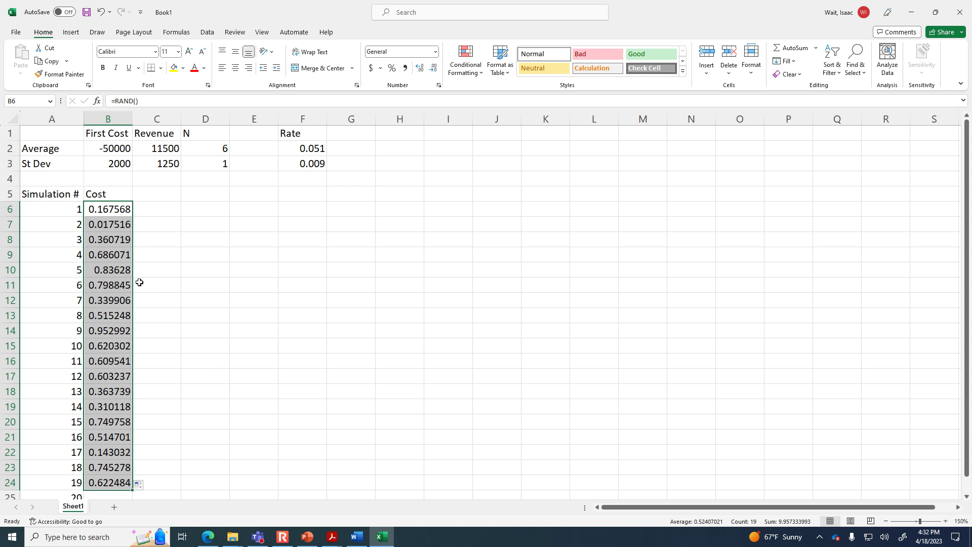
click(113, 405)
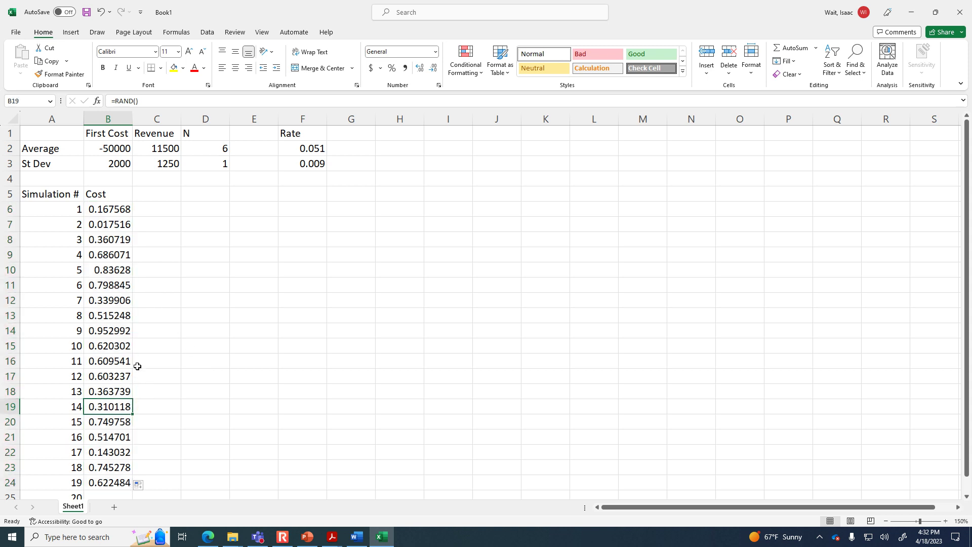
click(126, 285)
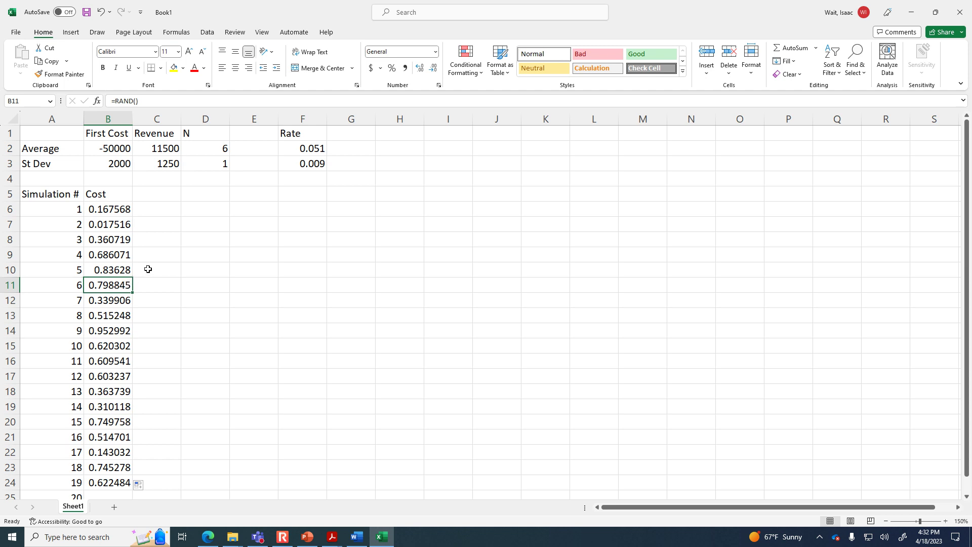
click(123, 215)
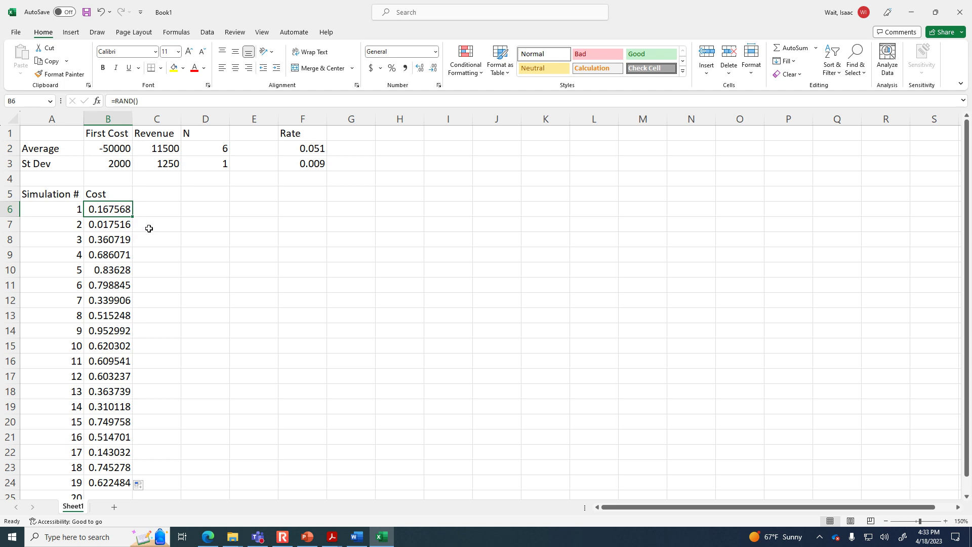
click(184, 248)
drag(111, 209, 107, 453)
key(Delete)
scroll(137, 399, up, 1)
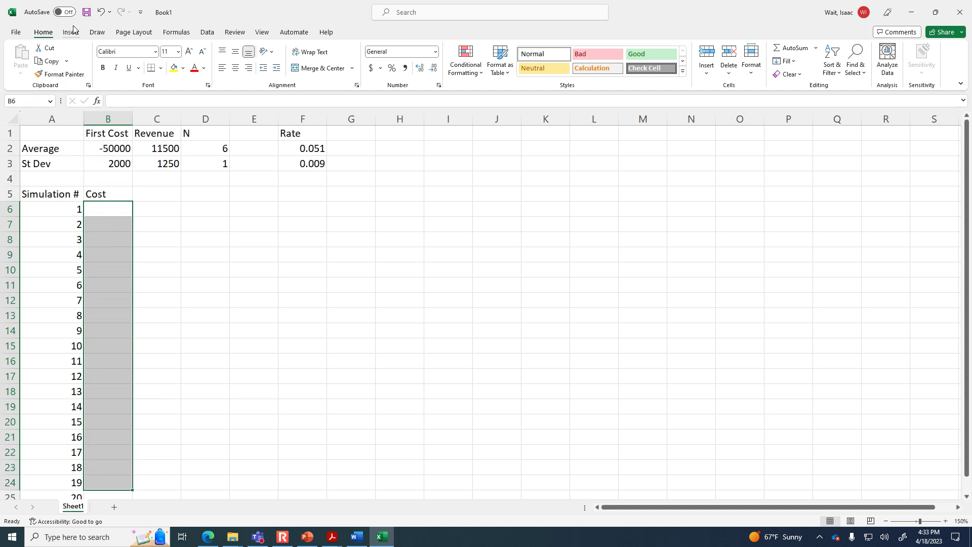
Enter =norm.inv(=rand(),$B$2,$B$3) in B6, which Excel rejects with a formula error.
click(102, 207)
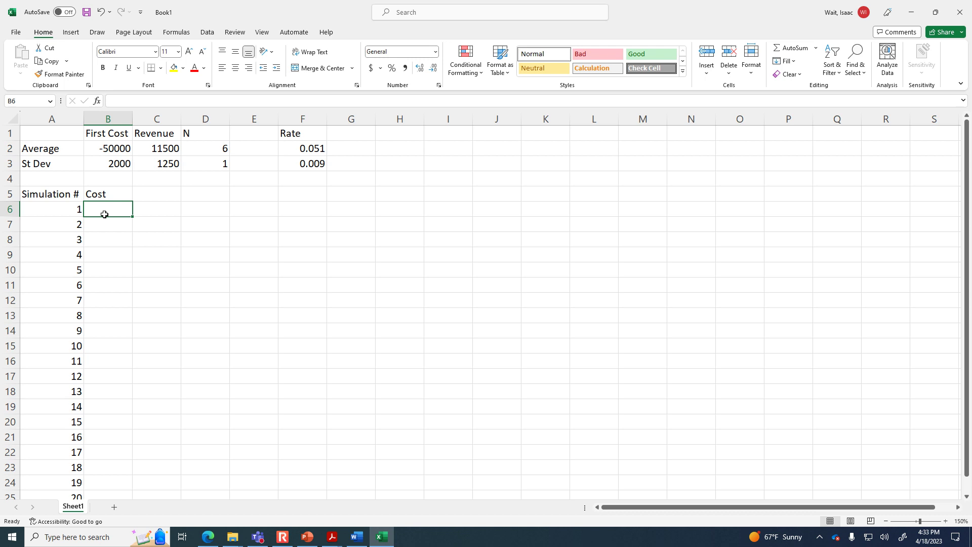
text(=n)
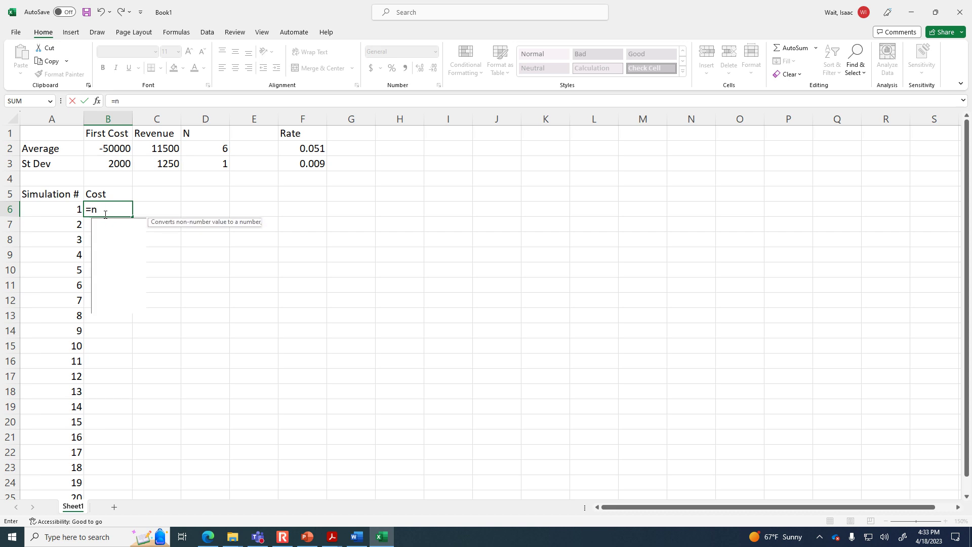
text(orm.inv()
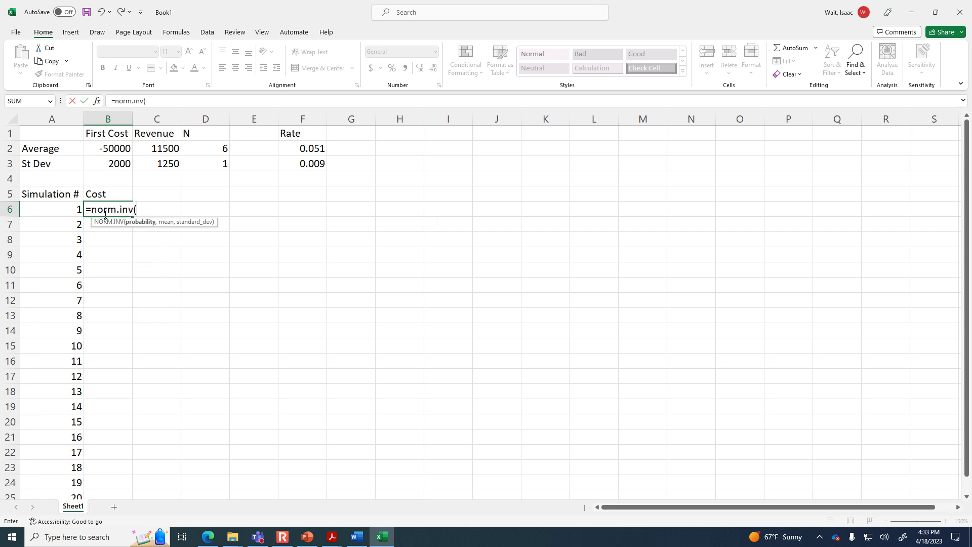
text(=ran)
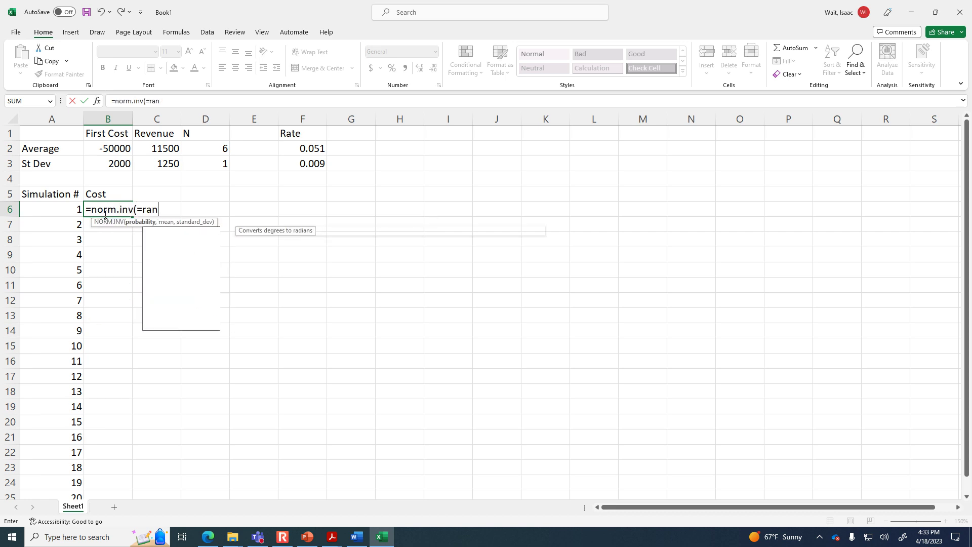
text(d(),)
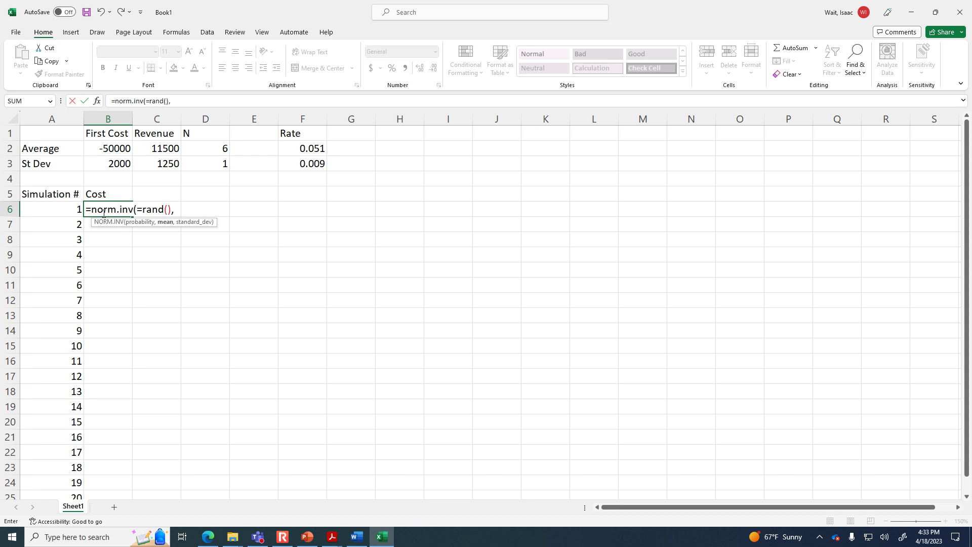
click(115, 149)
key(F4)
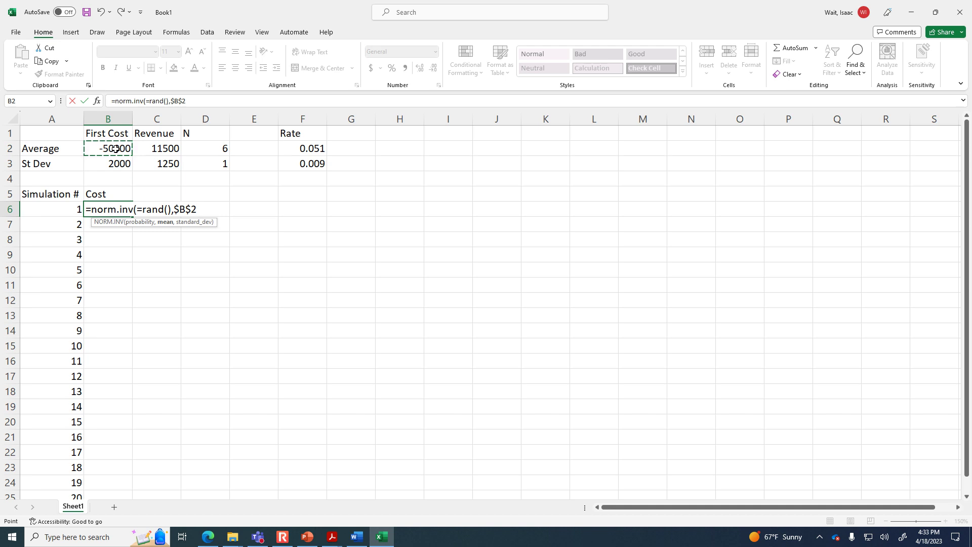
text(,)
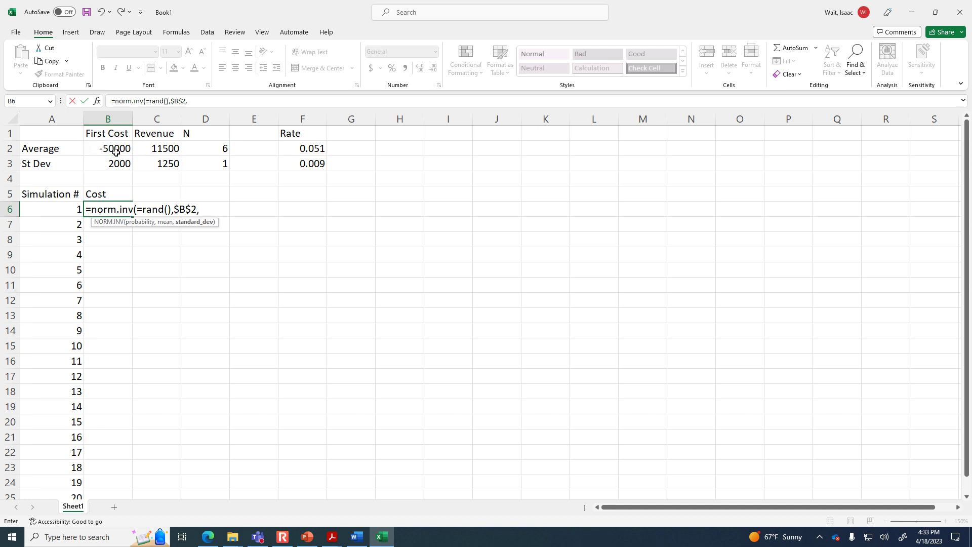
click(118, 163)
key(F4)
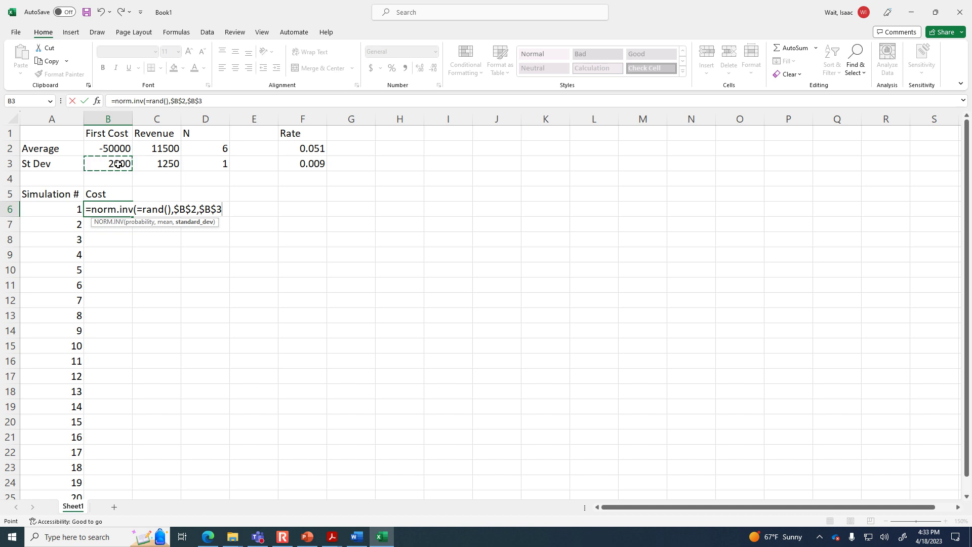
text())
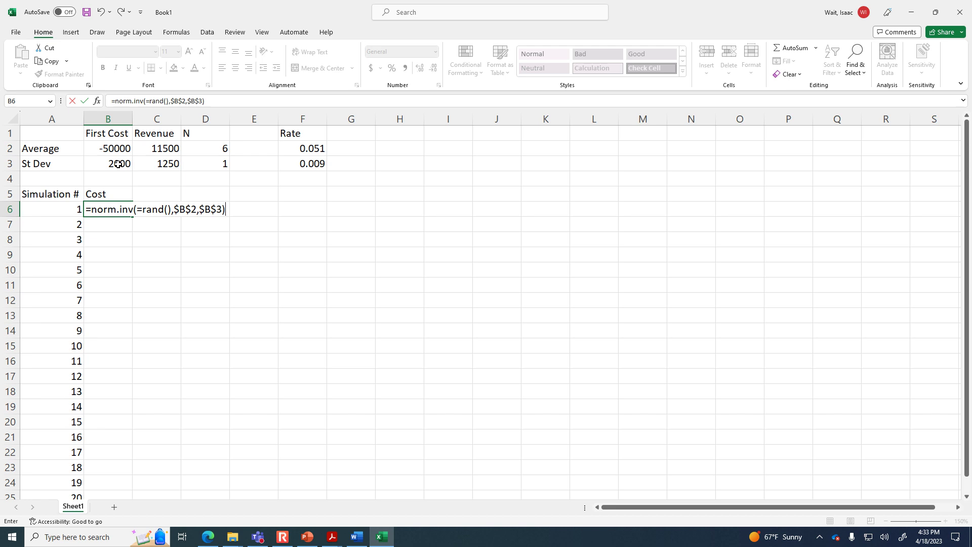
key(Return)
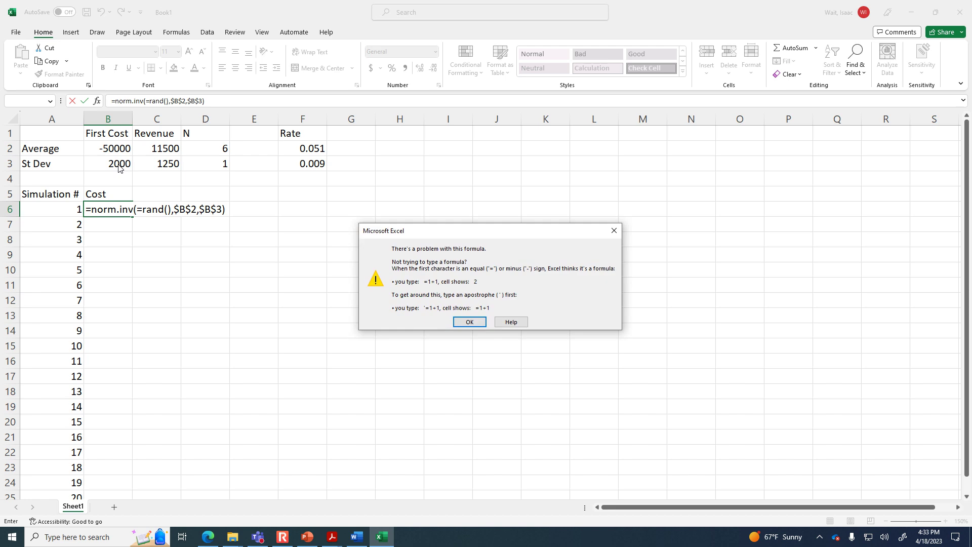
Dismiss the error, review B6's formula arguments in the formula bar, and dismiss the repeated error.
click(460, 323)
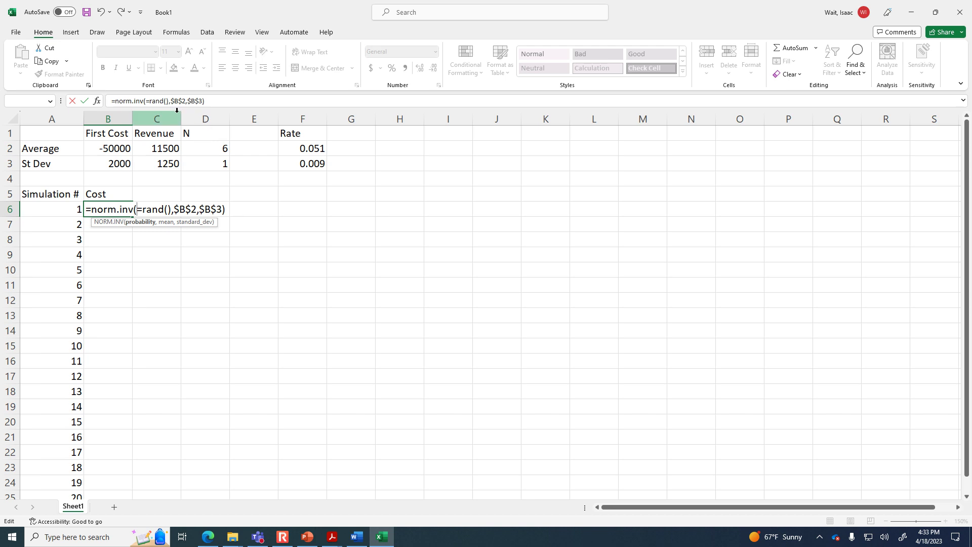
click(153, 101)
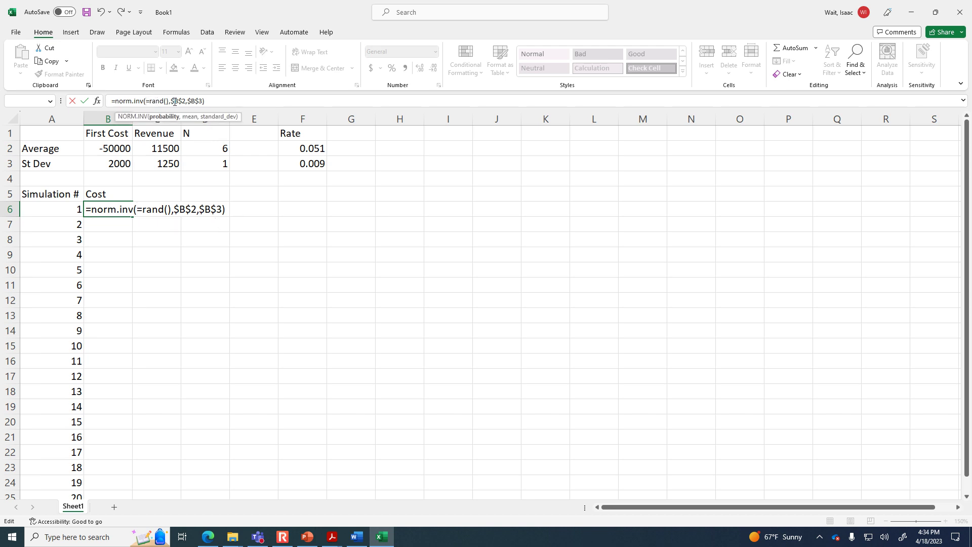
click(173, 101)
click(203, 101)
click(207, 102)
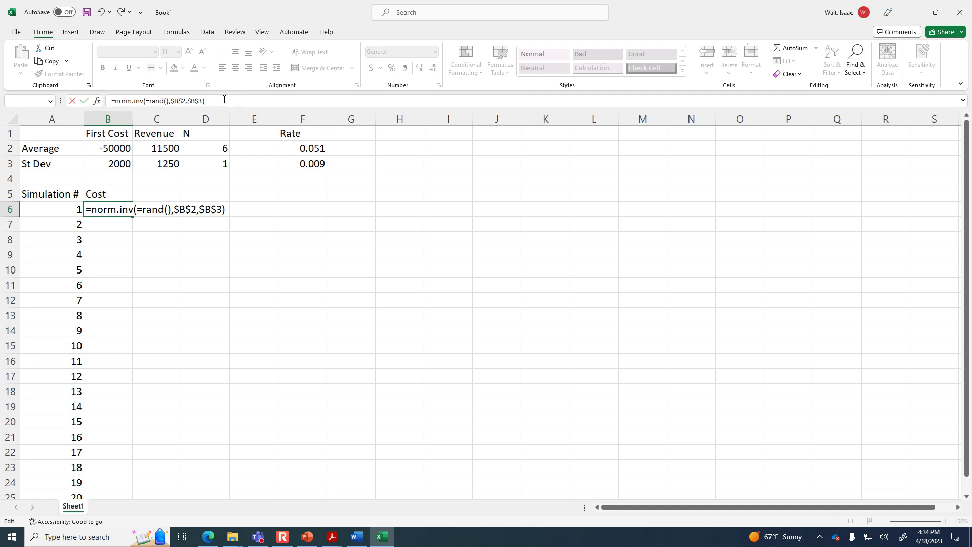
click(195, 101)
click(210, 101)
click(243, 115)
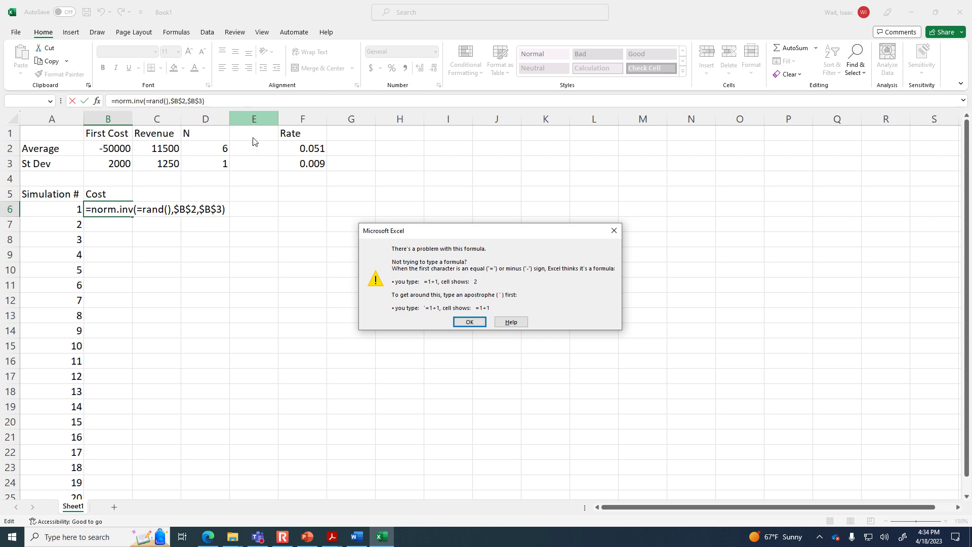
click(469, 321)
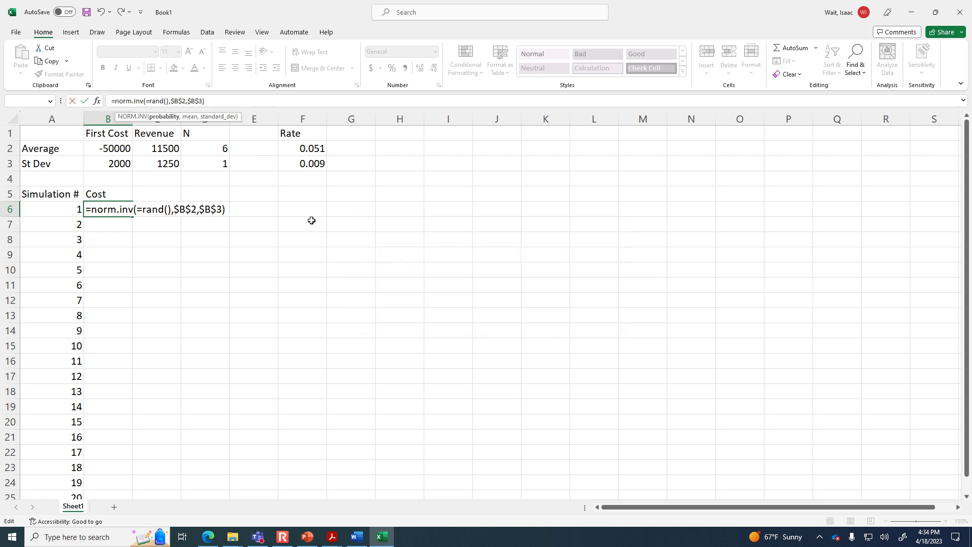
Insert an extra equals sign, making =norm.inv(==rand(),$B$2,$B$3), which is rejected again.
text(-)
key(BackSpace)
text(=)
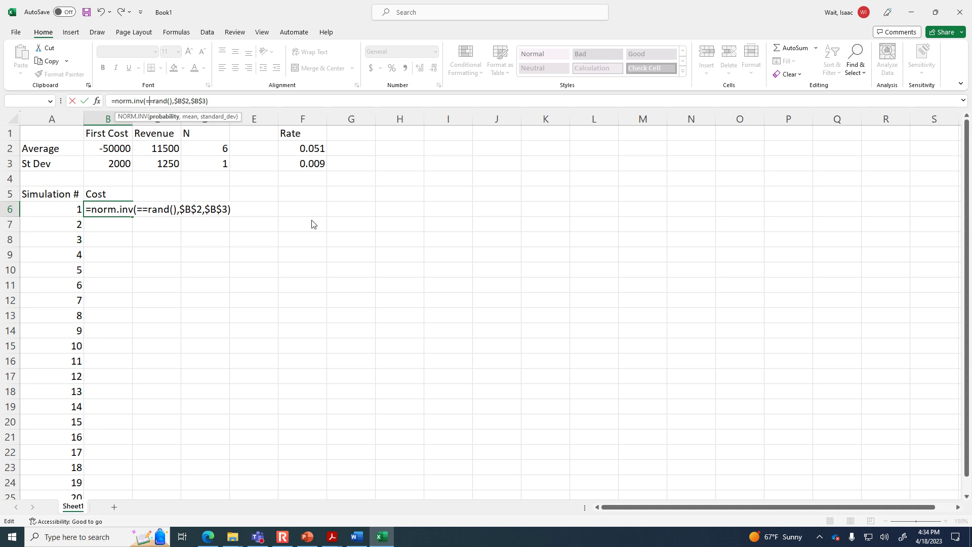
key(Return)
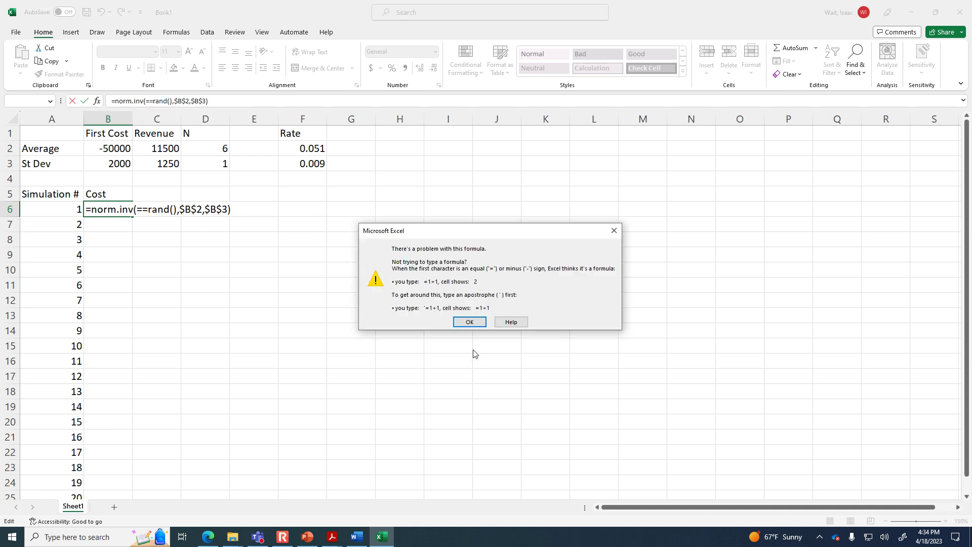
click(471, 323)
click(153, 101)
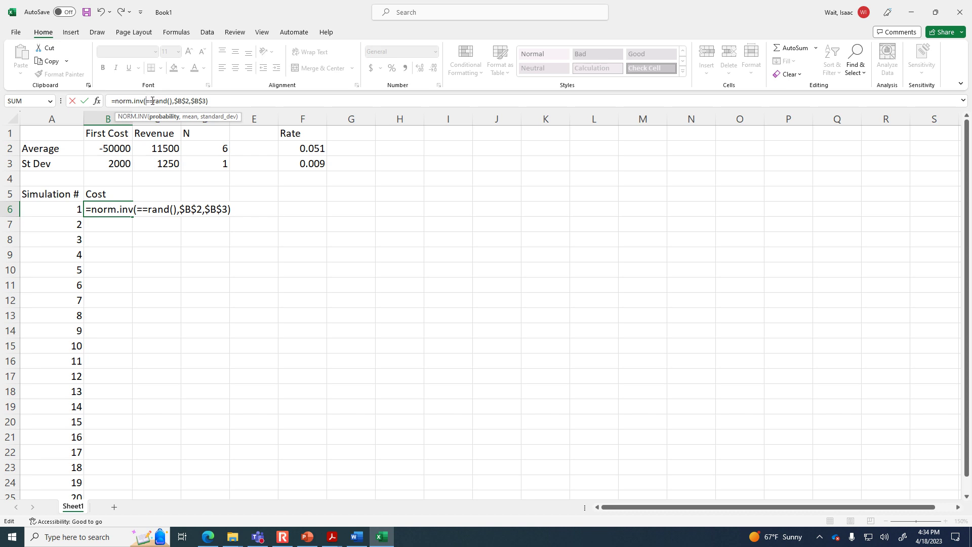
Retype the RAND() call in B6's formula and re-enter it, still getting the error.
click(173, 100)
key(BackSpace)
key(BackSpace)
key(BackSpace)
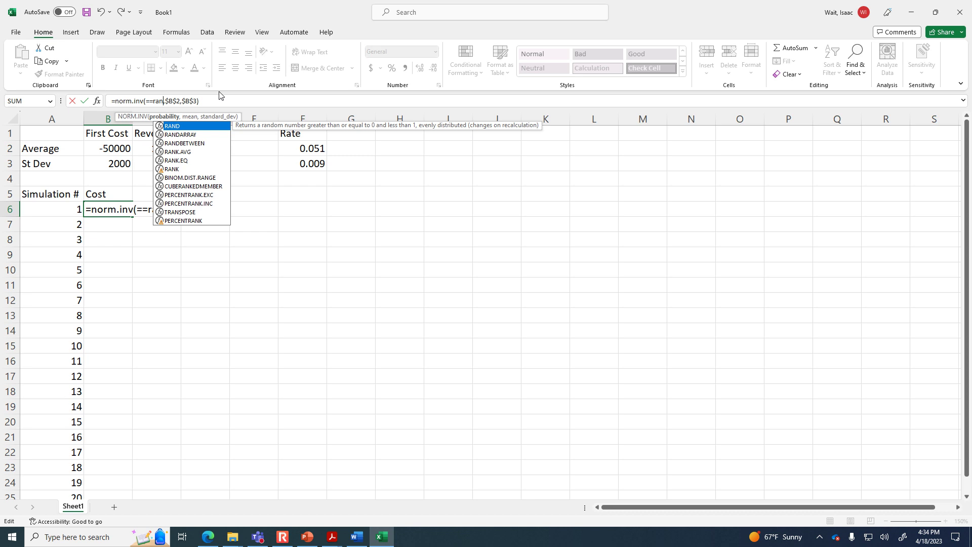
key(BackSpace)
key(BackSpace)
key(BackSpace)
key(BackSpace)
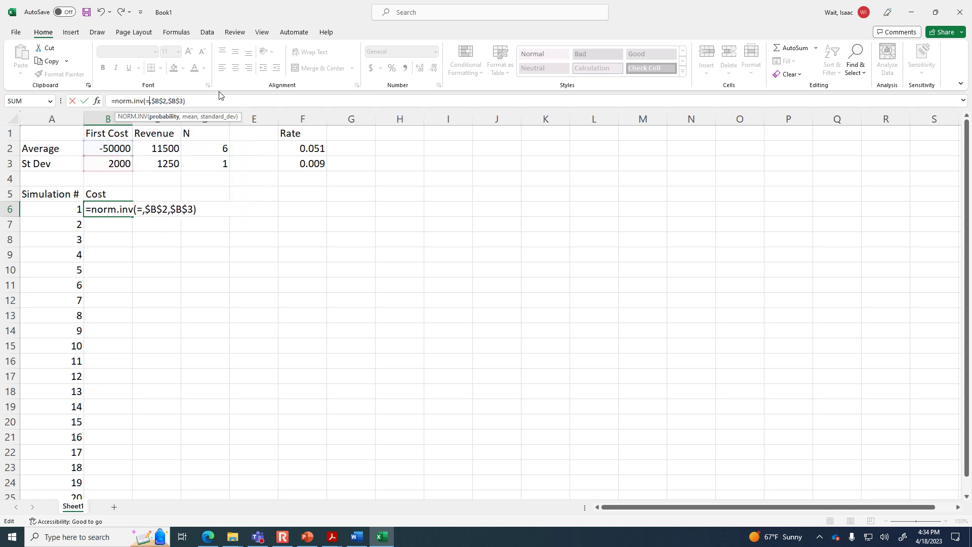
text(ran)
key(Tab)
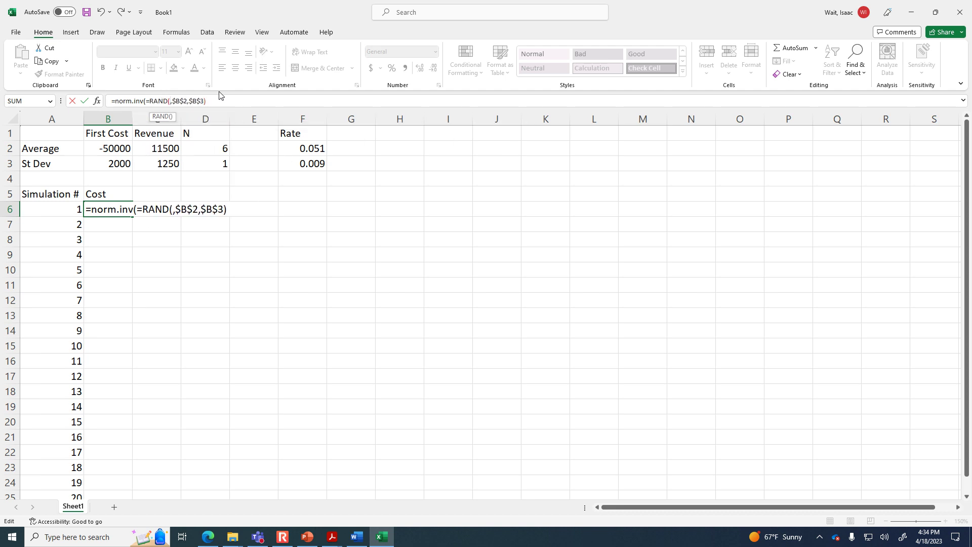
text())
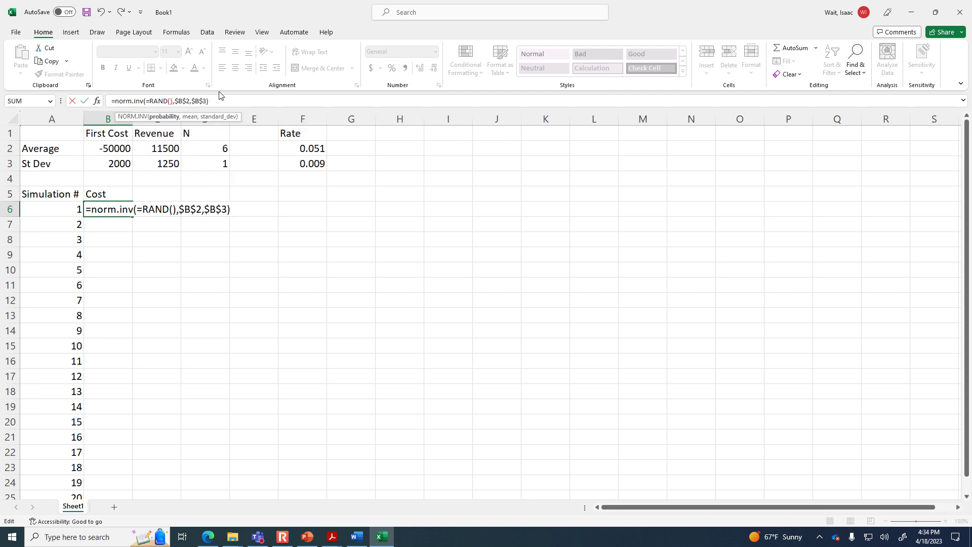
key(Right)
key(Return)
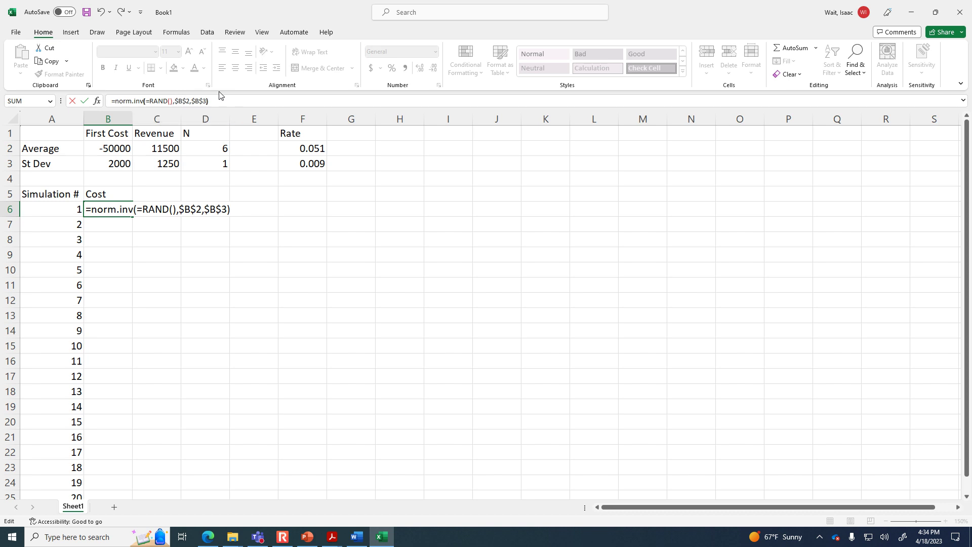
key(Return)
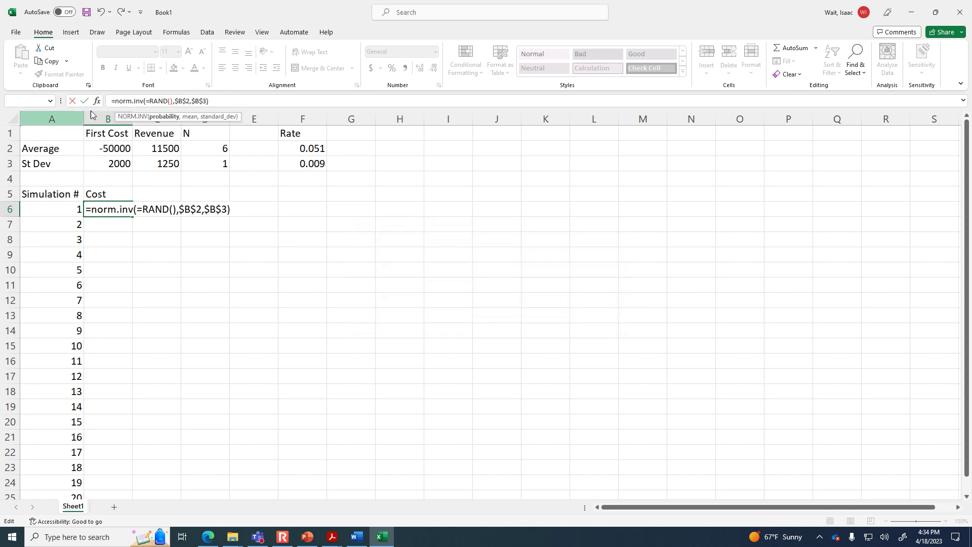
Replace the references with 50000,2000, switch to NORMINV, then cancel the B6 formula.
drag(211, 101, 176, 103)
text(5)
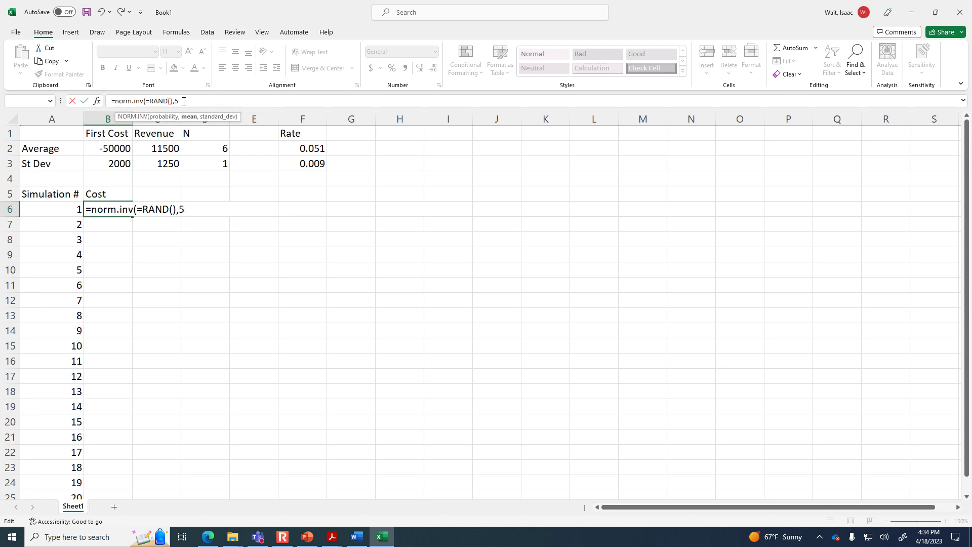
text(0000,2000))
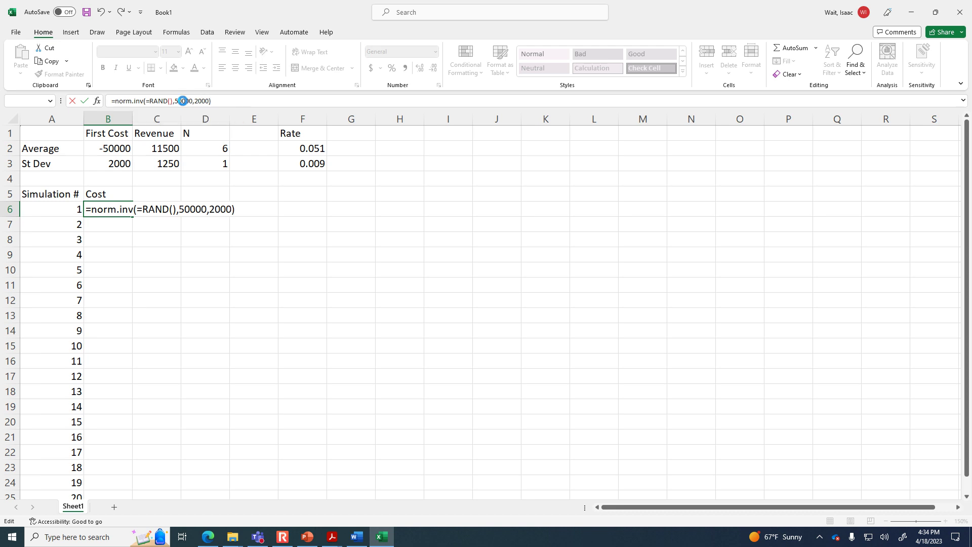
key(Return)
key(Return)
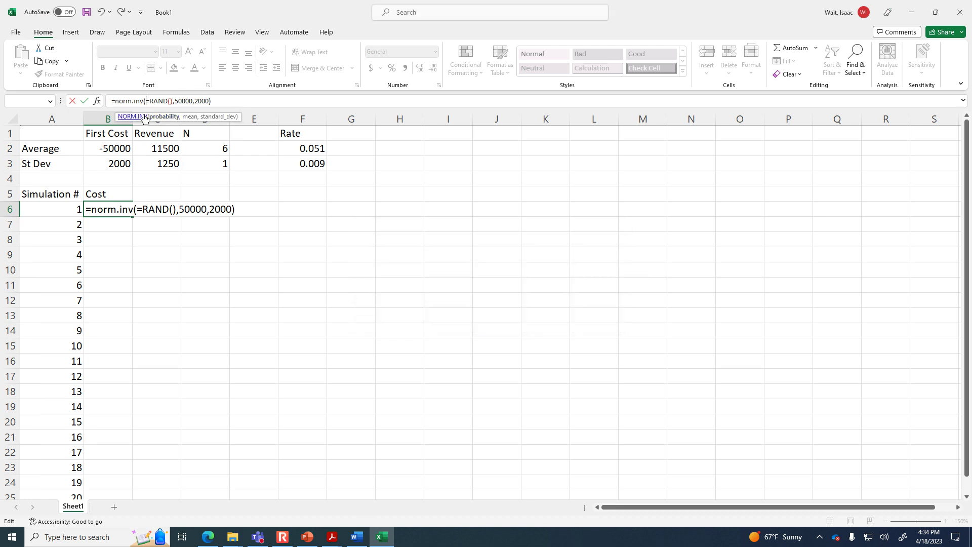
click(134, 101)
key(BackSpace)
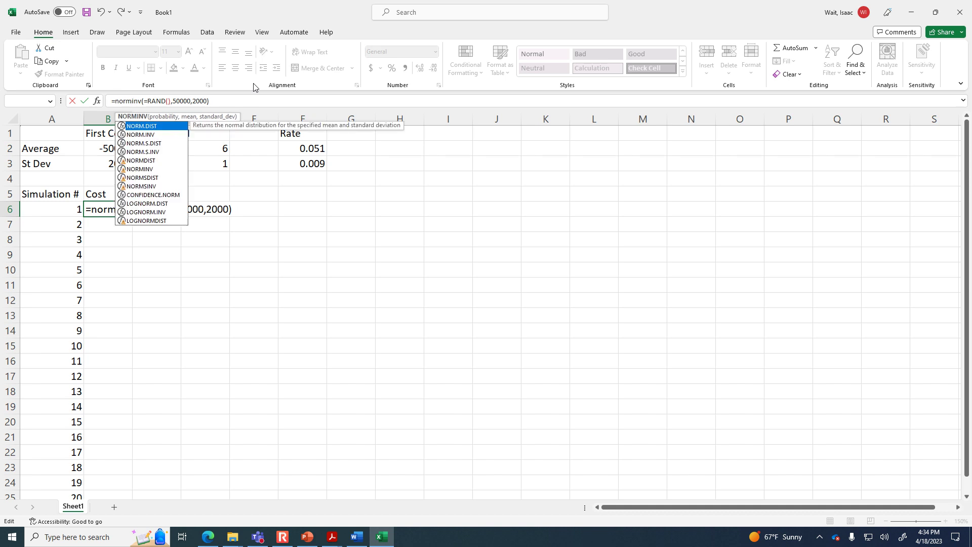
click(228, 101)
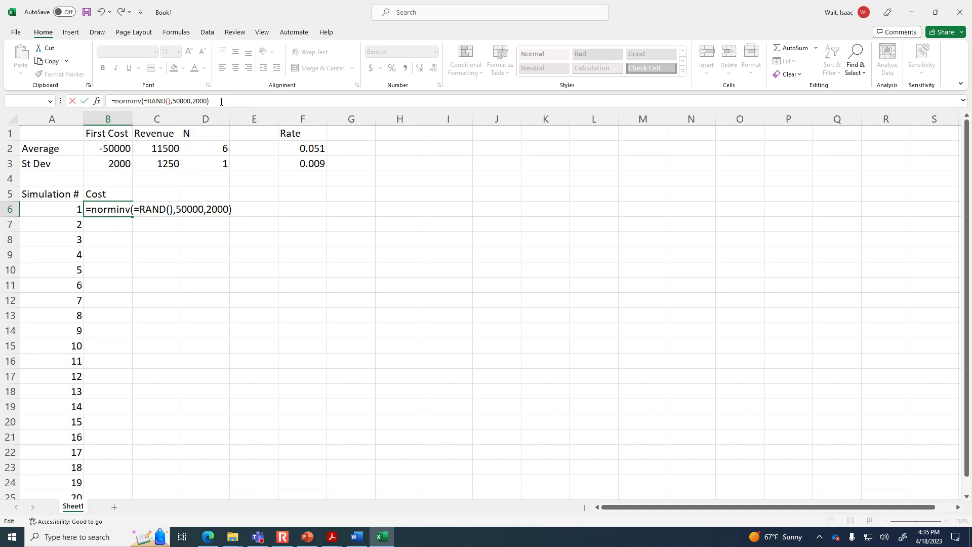
key(Return)
key(Return)
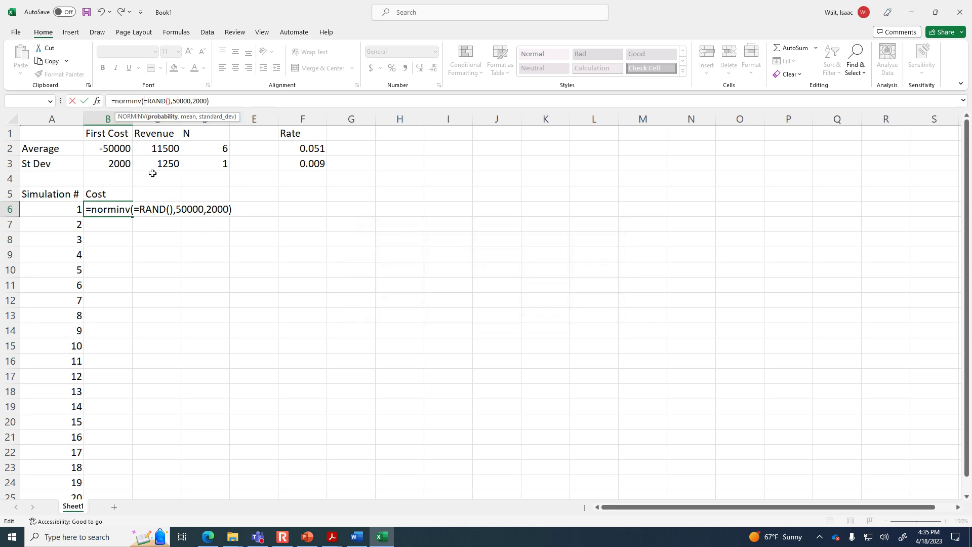
click(73, 101)
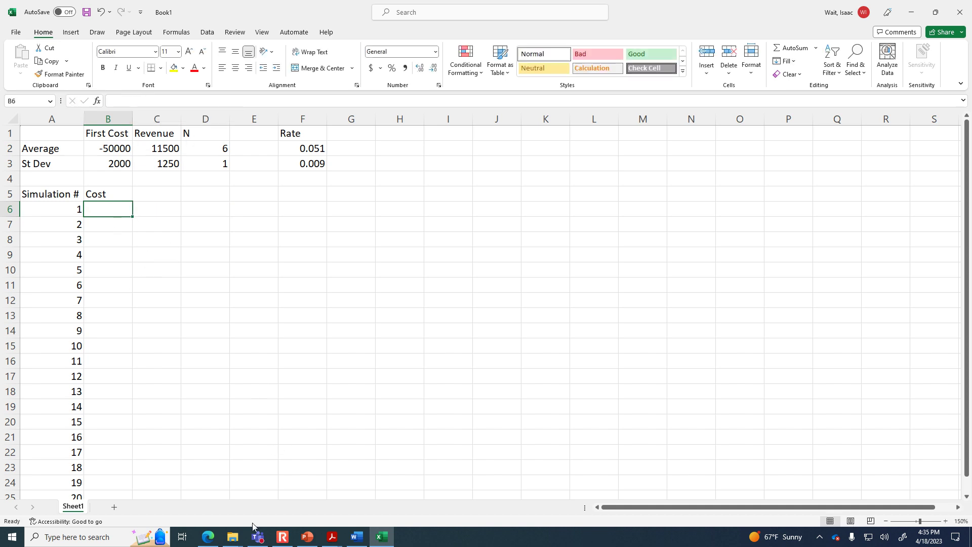
Go up to the ICE folder and open the External Rate of Return Template workbook.
click(232, 535)
click(207, 496)
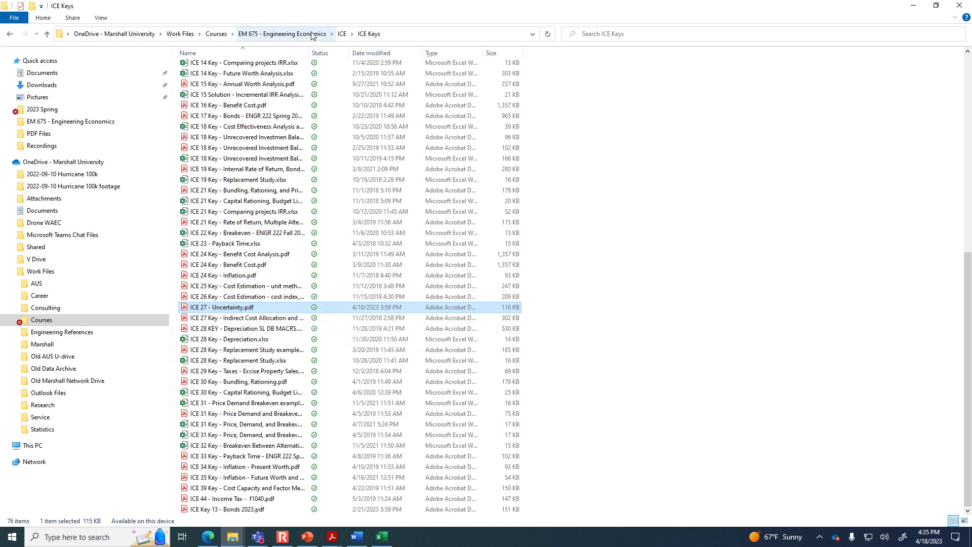
click(341, 33)
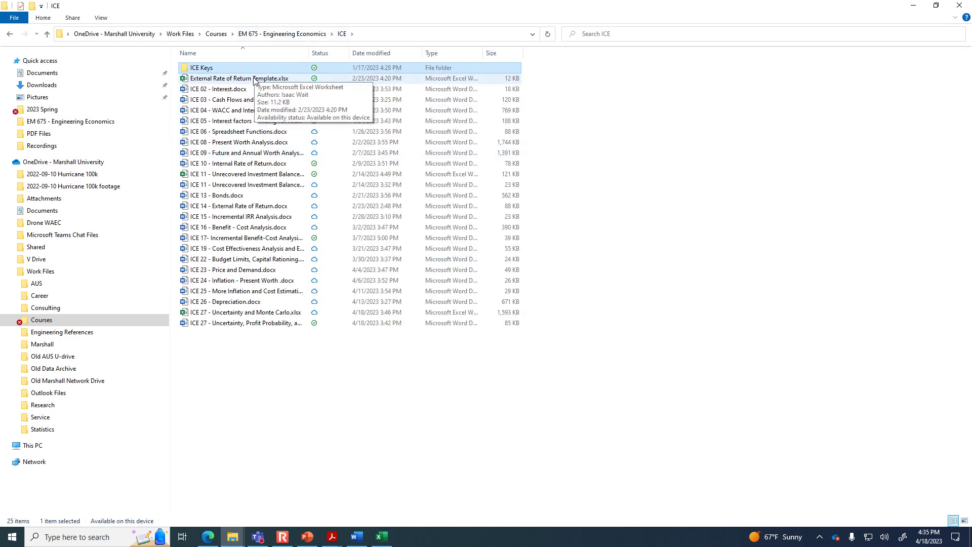
click(256, 78)
click(377, 537)
click(374, 540)
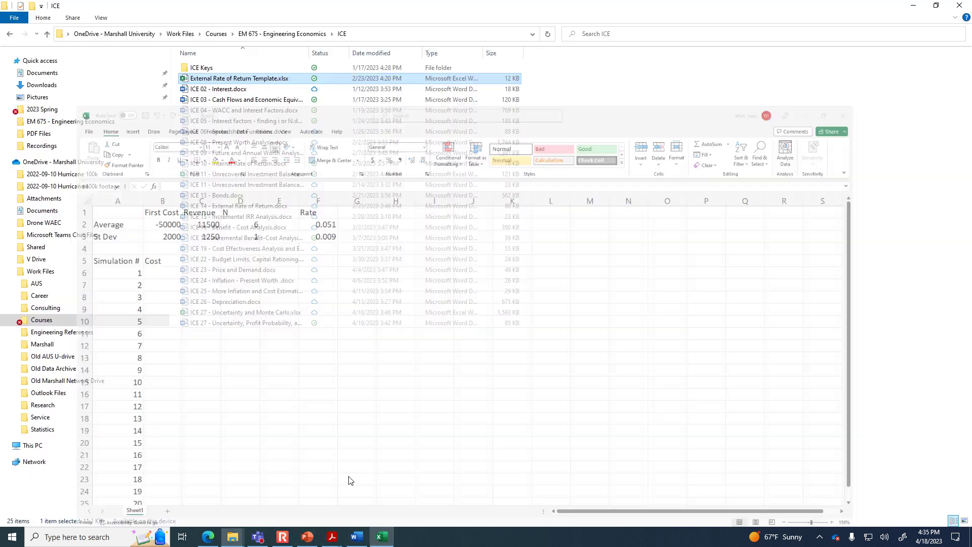
key(Return)
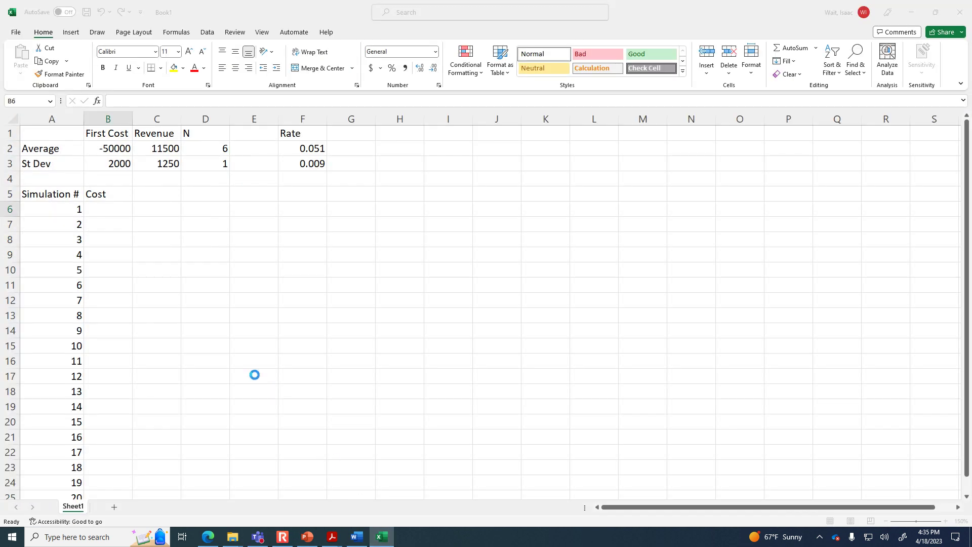
Open ICE 27 - Uncertainty and Monte Carlo.xlsx from the ICE folder.
click(232, 537)
click(194, 516)
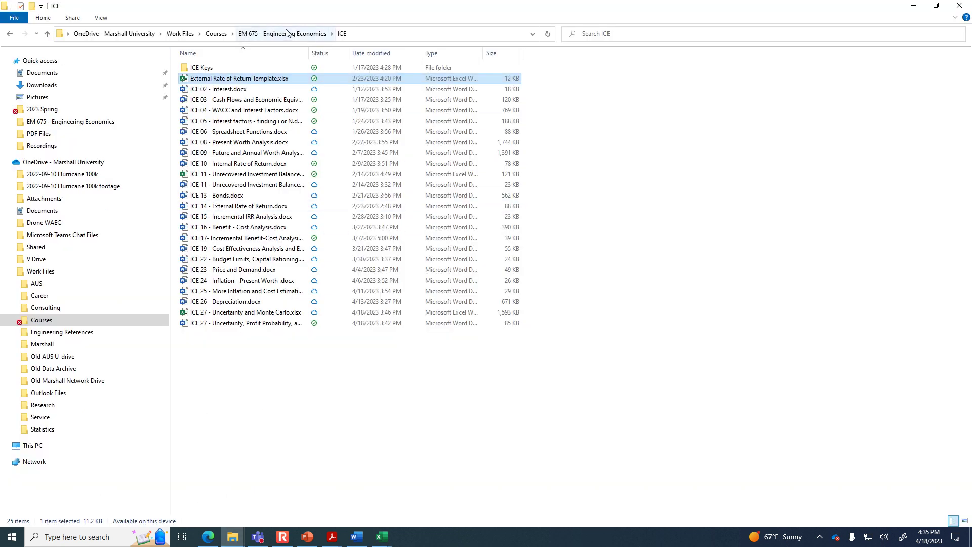
click(243, 313)
double_click(244, 313)
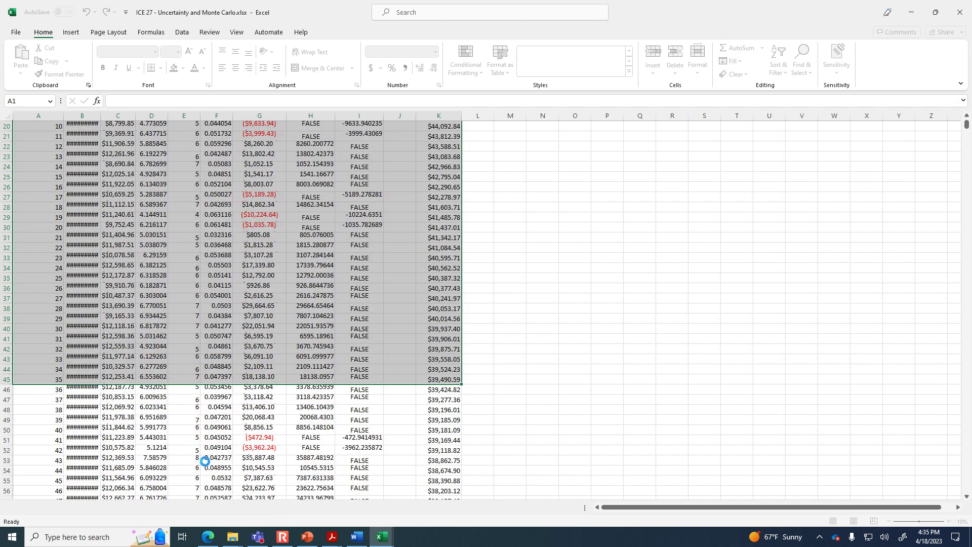
Inspect the reference NORM.INV formula in C29, then return to Book1.
click(150, 100)
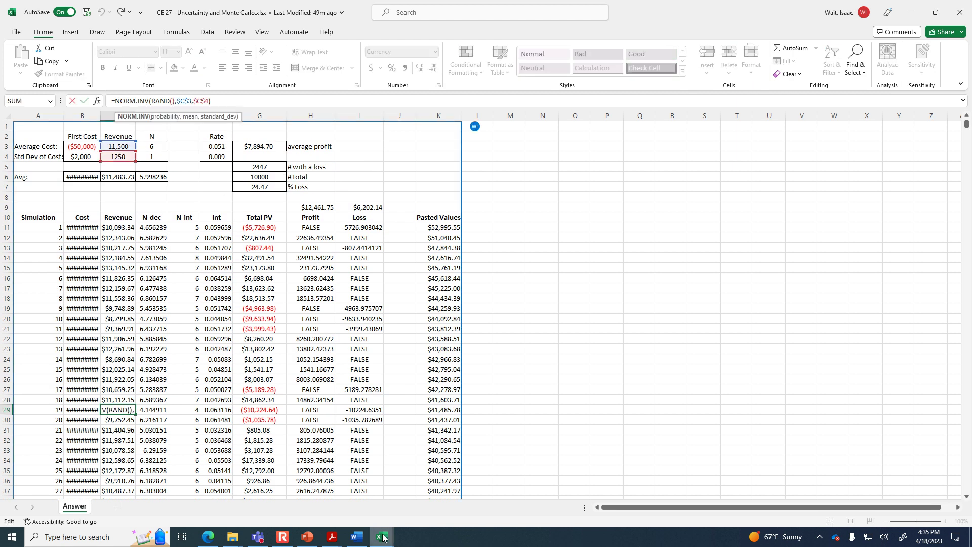
mouse_move(381, 536)
click(310, 507)
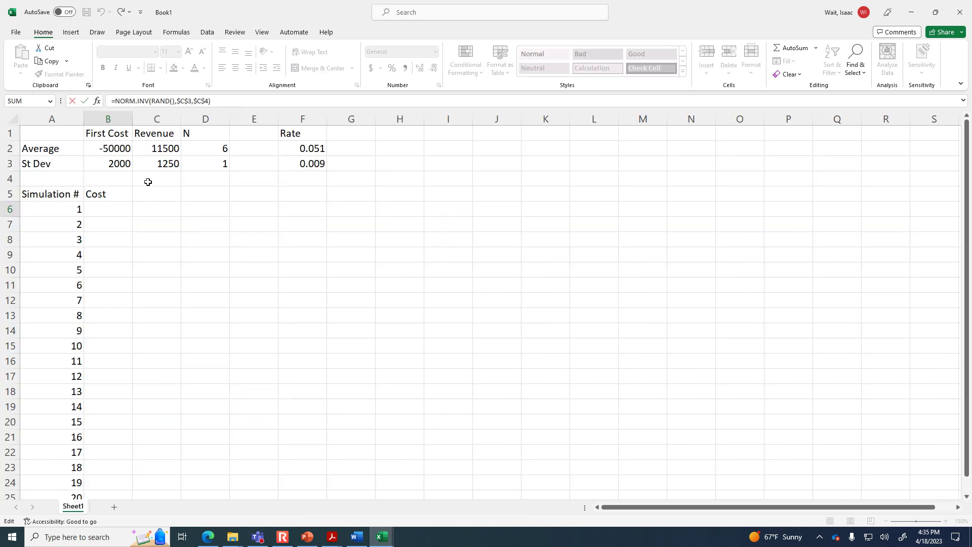
key(alt+Tab)
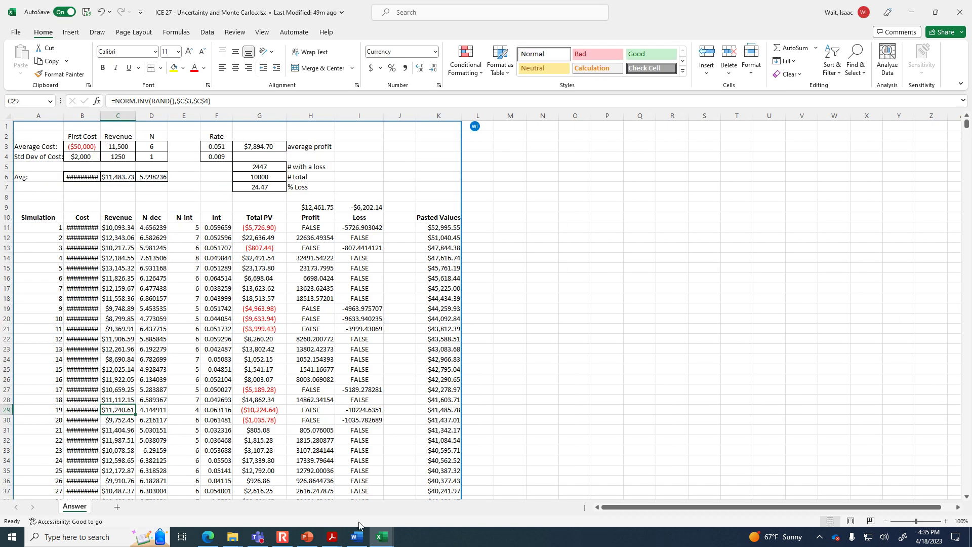
mouse_move(382, 536)
click(292, 505)
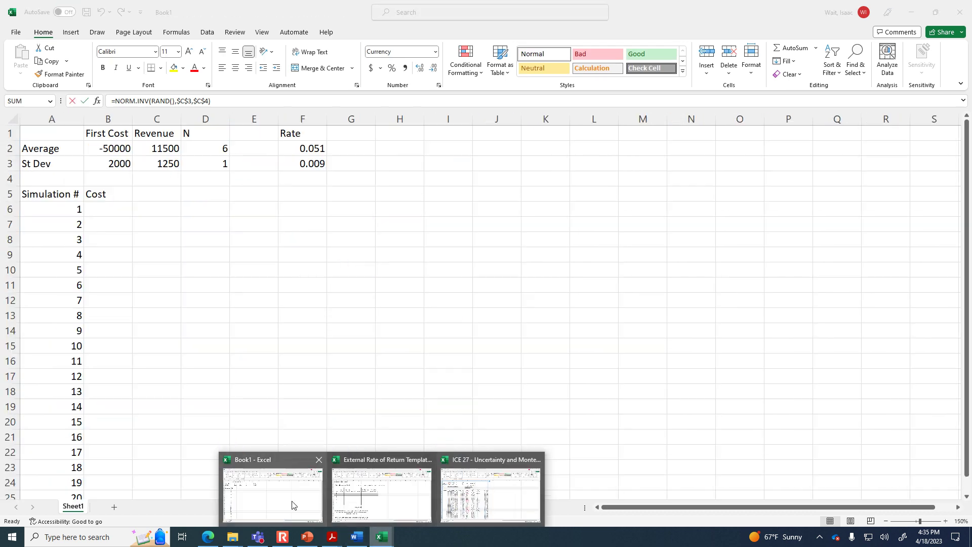
Enter =NORM.INV(RAND(),$B$2,$B$3) as the random cost formula in B6.
text(=)
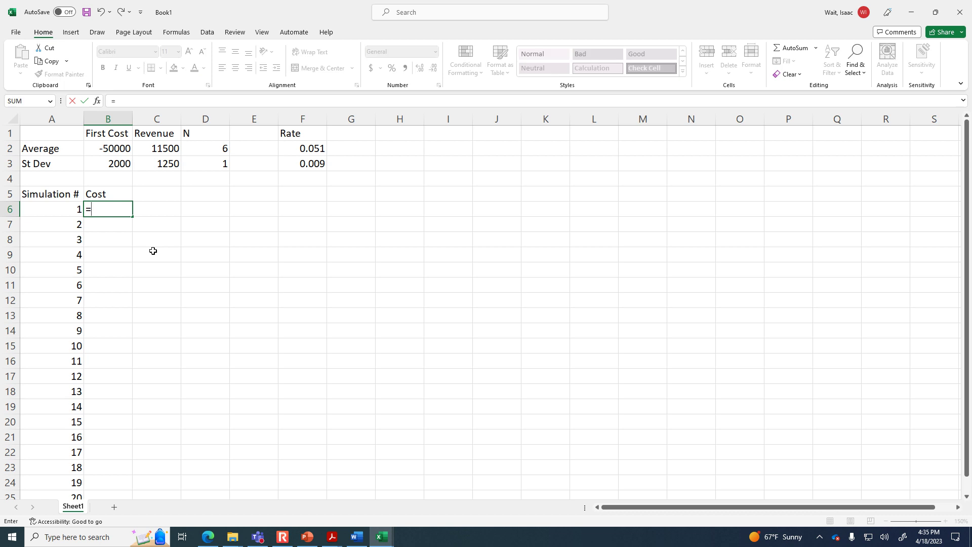
text(norm.)
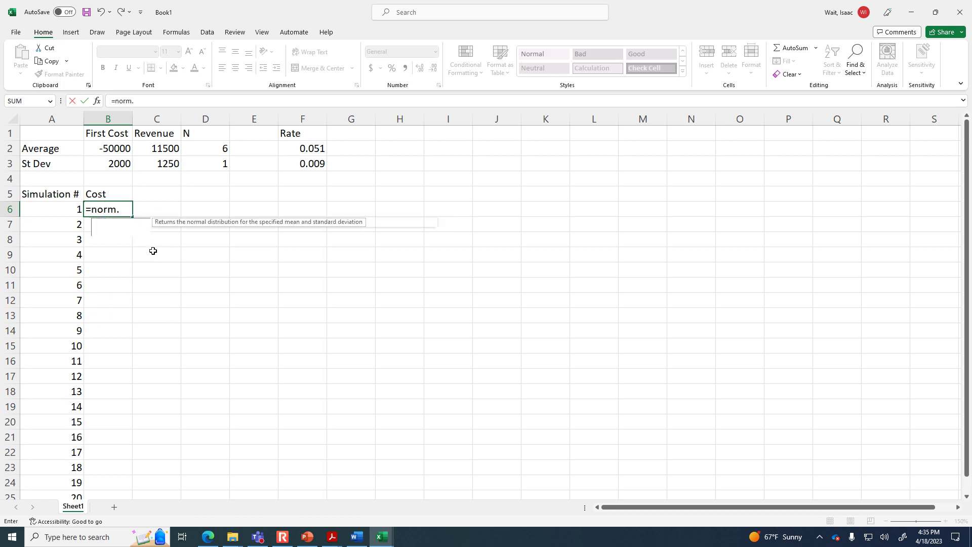
text(inv()
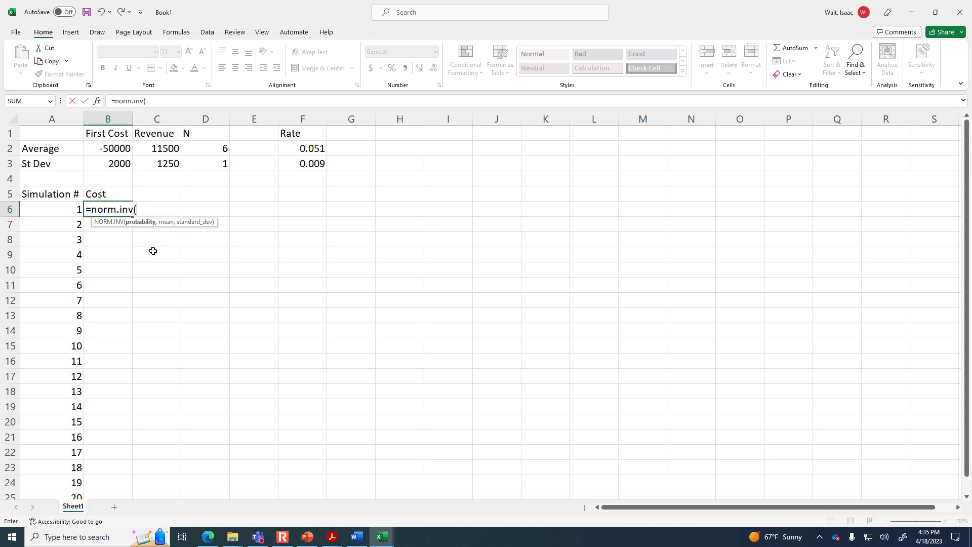
text(rand)
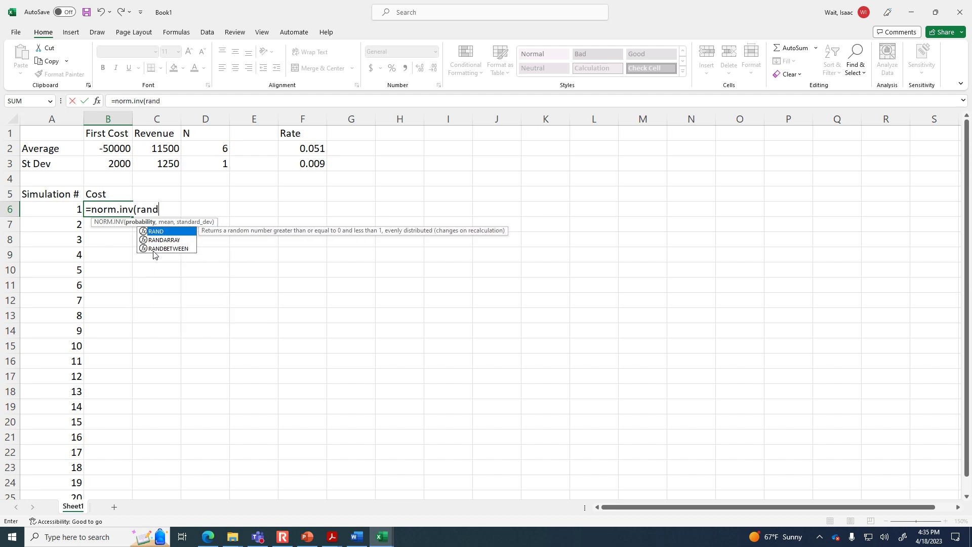
text((),)
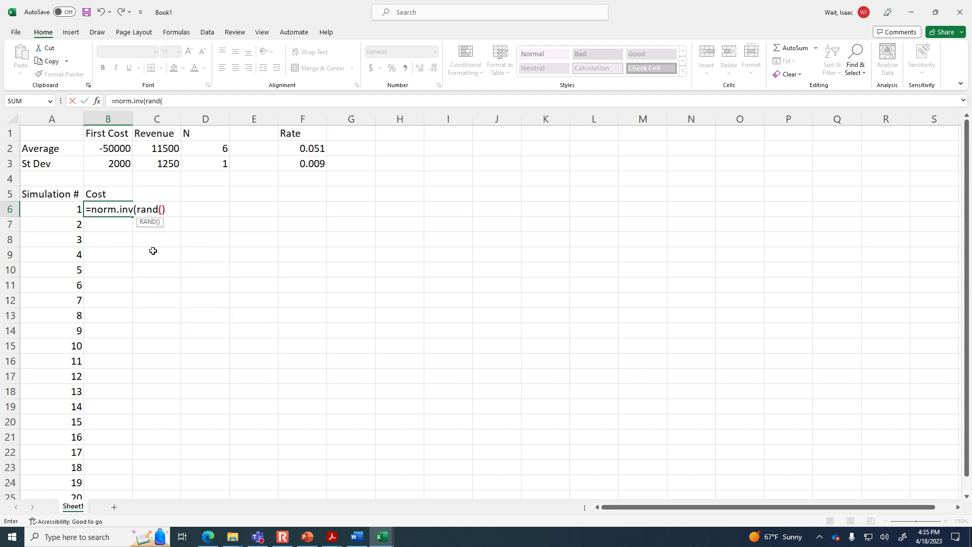
click(103, 148)
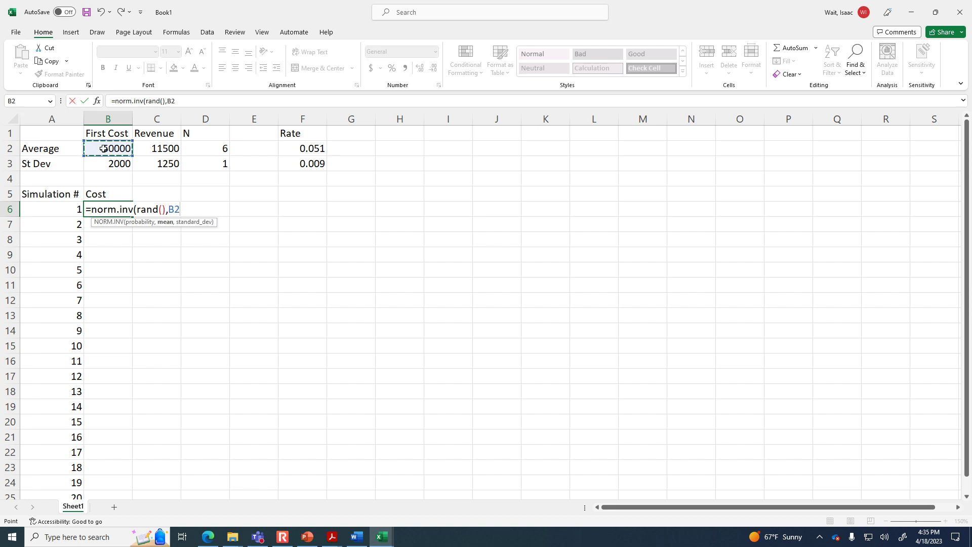
key(F4)
text(,)
click(104, 163)
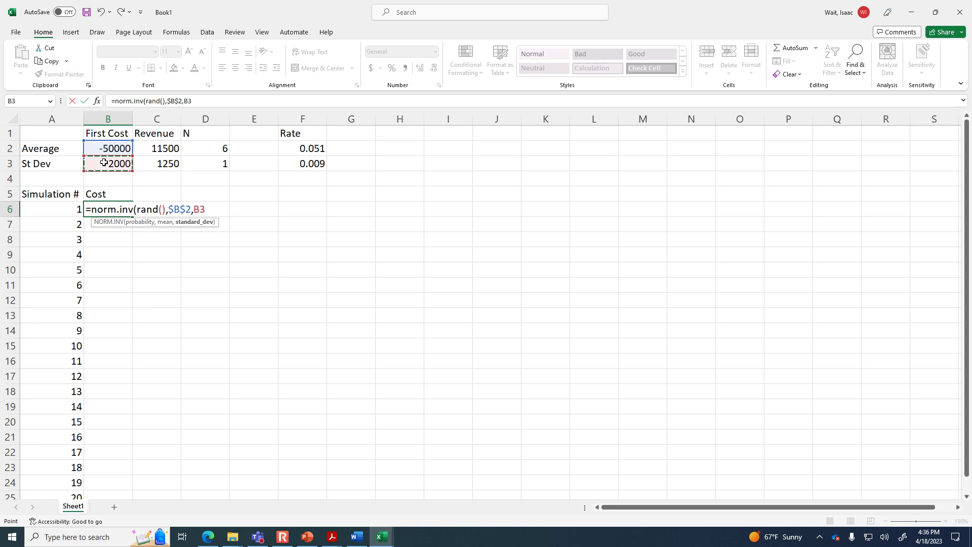
key(F4)
text())
key(Return)
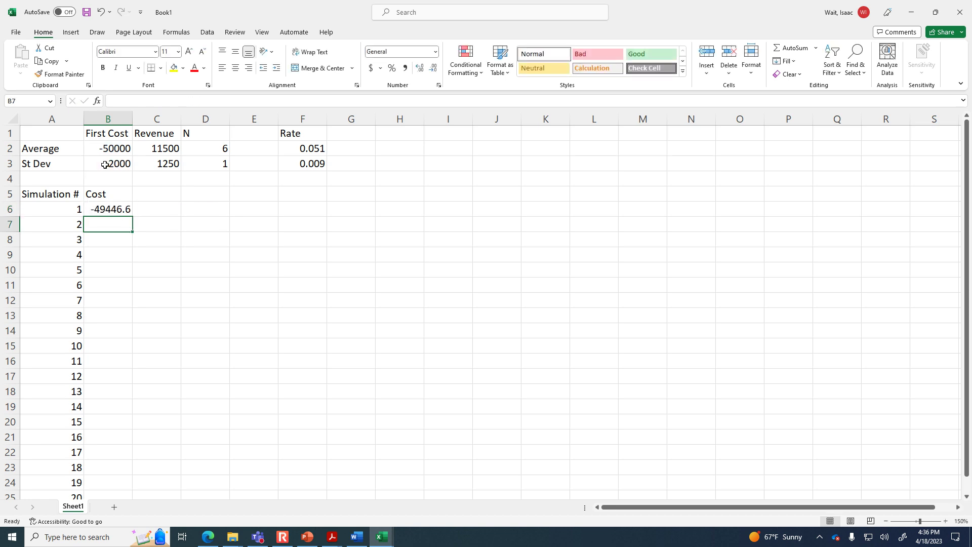
Fill the B6 cost formula down to B25 for all 20 simulations.
key(Up)
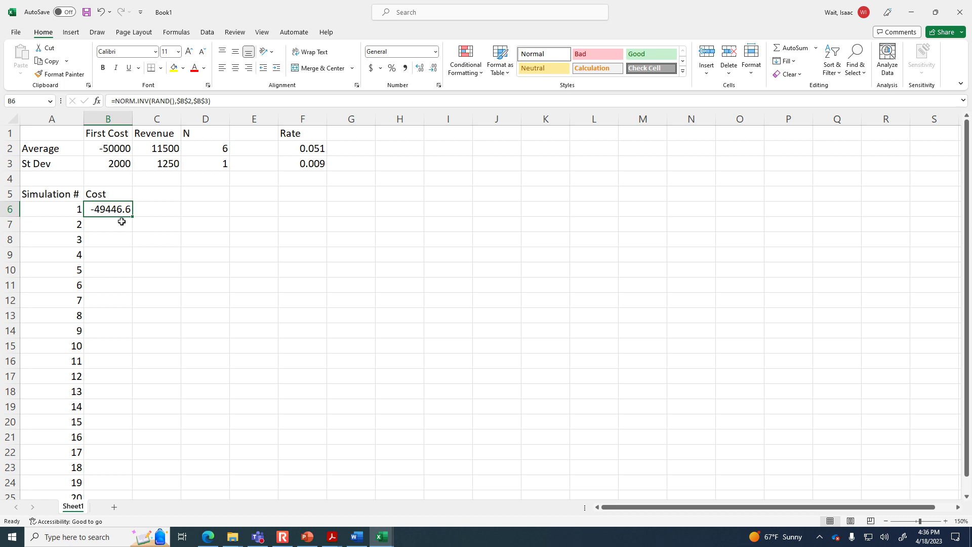
drag(132, 218, 130, 469)
scroll(166, 376, up, 1)
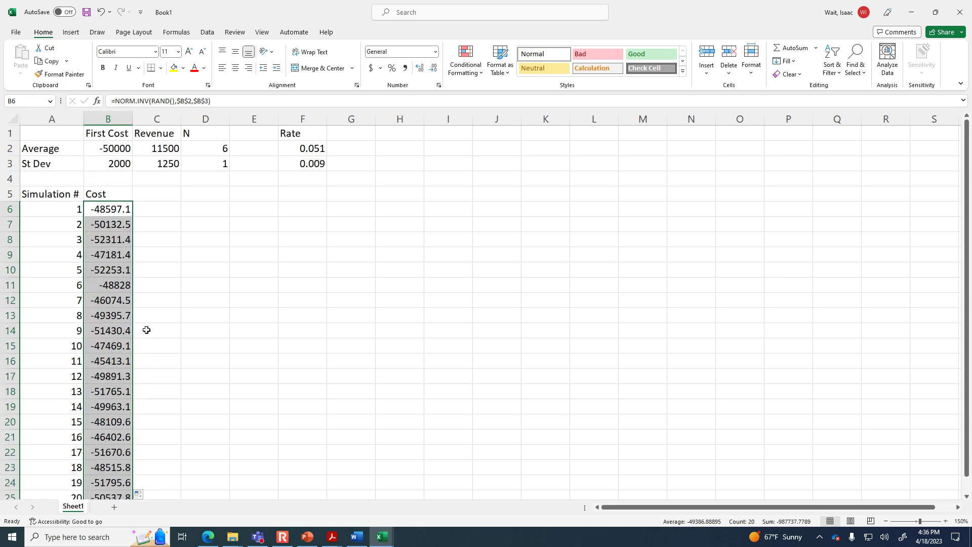
click(109, 213)
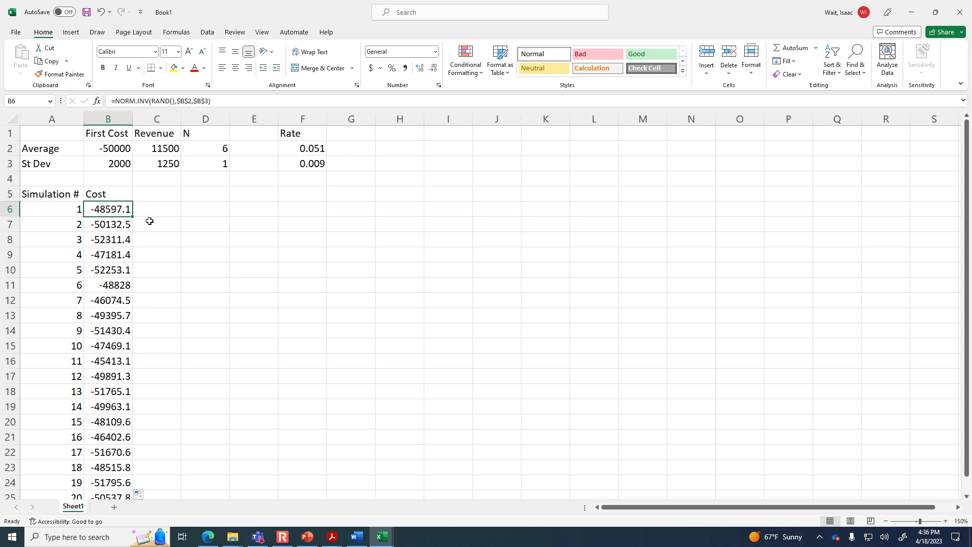
Re-enter 1 as the N standard deviation in D3, recalculating the random costs.
click(162, 168)
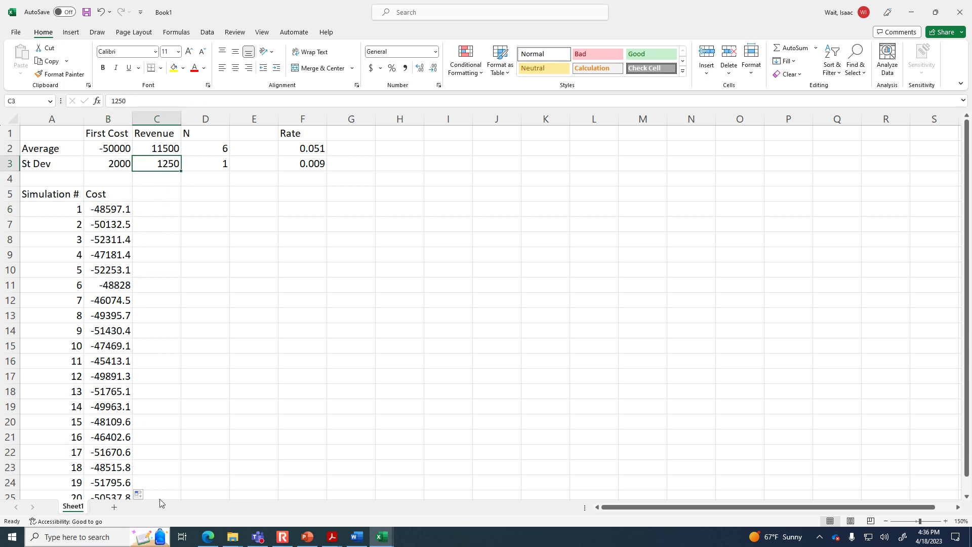
click(216, 163)
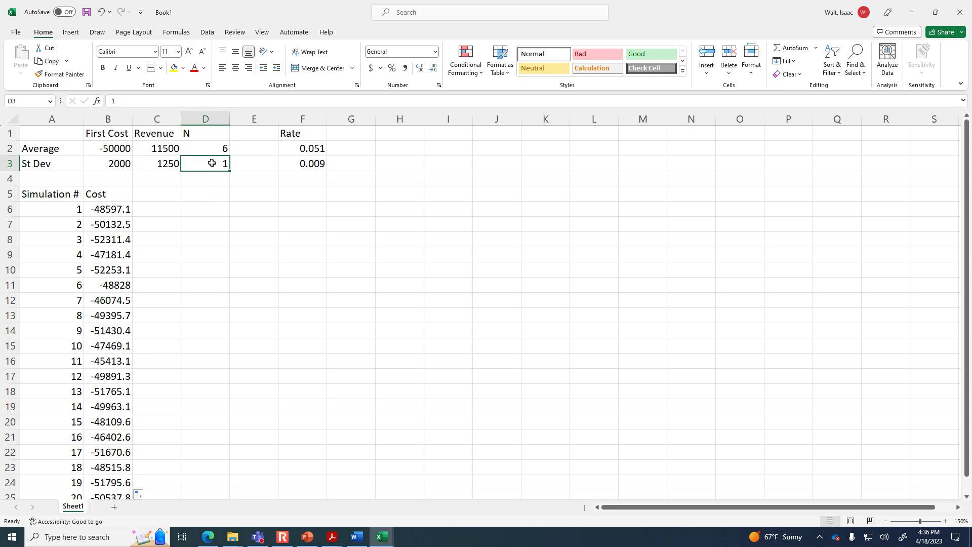
text(1)
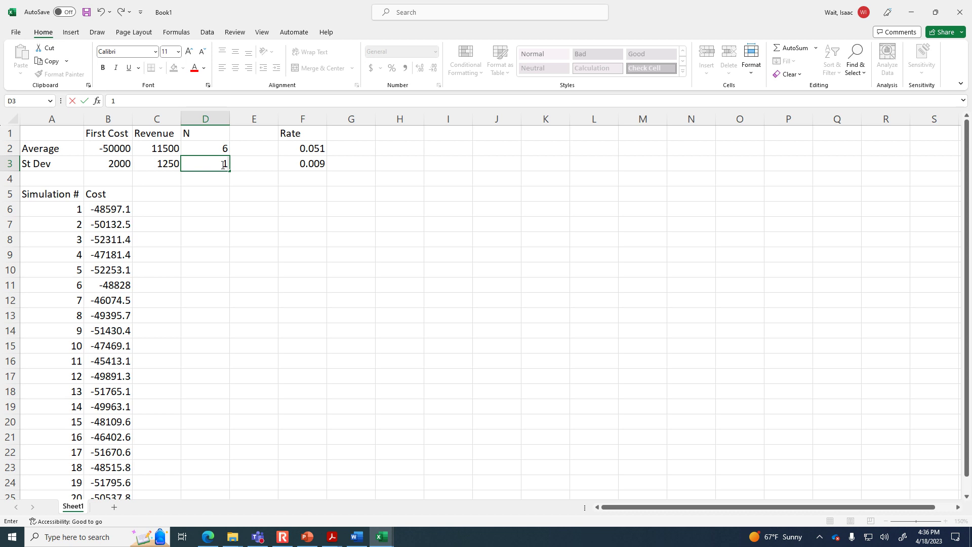
key(Return)
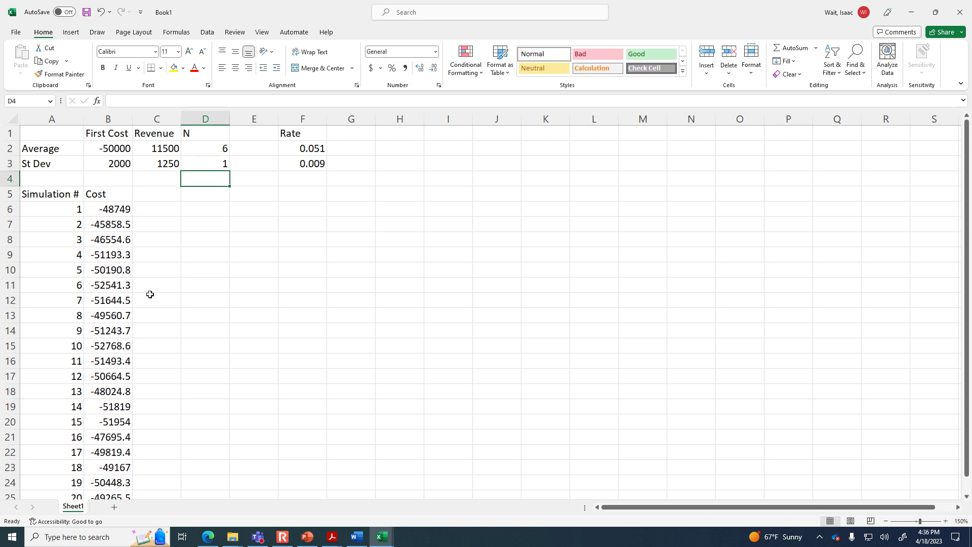
click(195, 195)
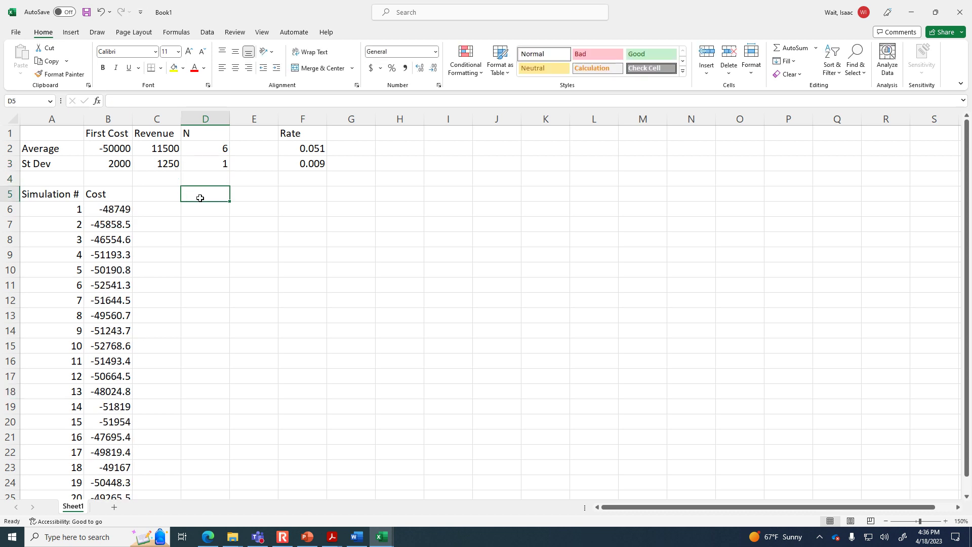
Review B6's NORM.INV formula with RAND() and the recalculated Cost values, leaving them unchanged.
click(120, 210)
click(173, 101)
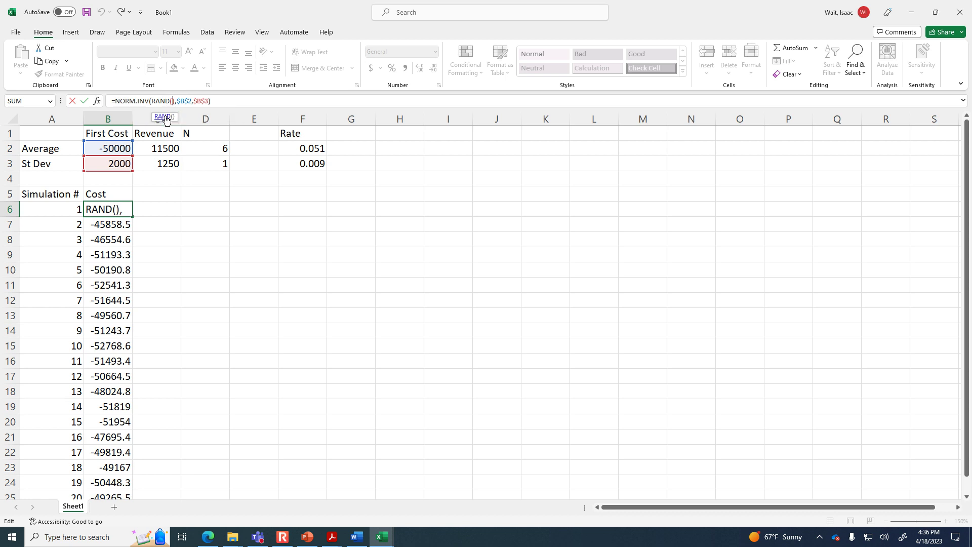
key(ctrl+Return)
click(186, 214)
click(217, 162)
drag(107, 210, 122, 361)
click(158, 236)
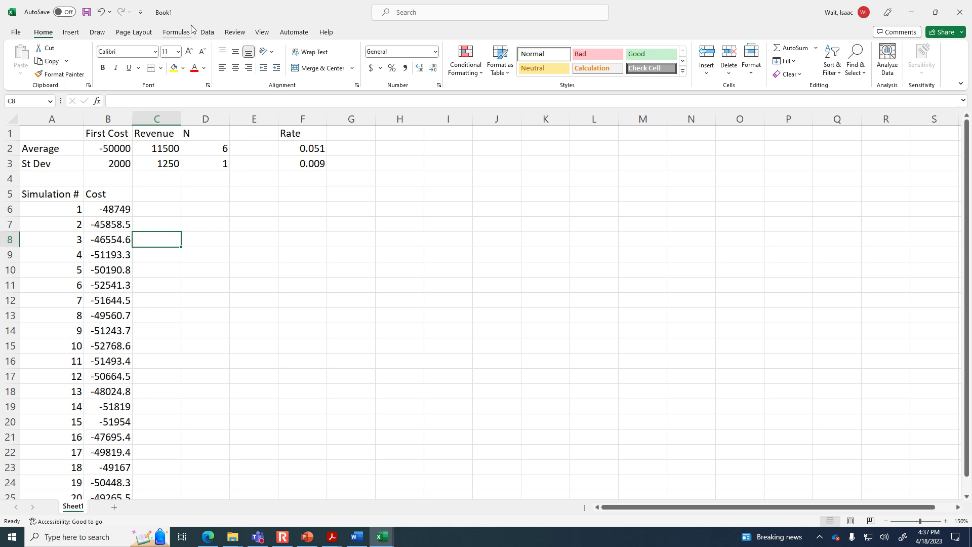
click(116, 211)
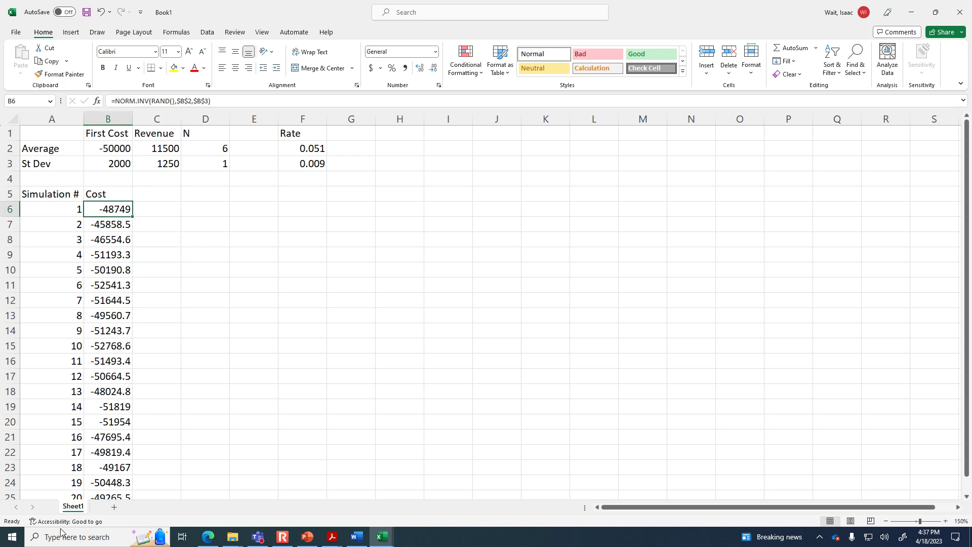
Recalculate the Cost draws in B6:B25 four times with F9, ending at -54076.5 for simulation 1.
click(92, 496)
click(126, 211)
key(F9)
key(F9)
key(F9)
key(F9)
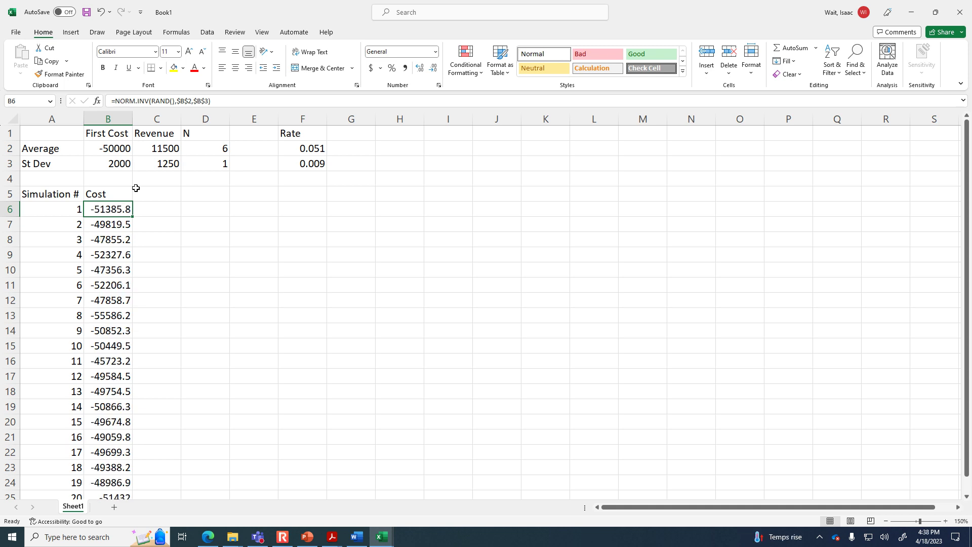
key(F9)
key(F9)
key(F9)
key(F9)
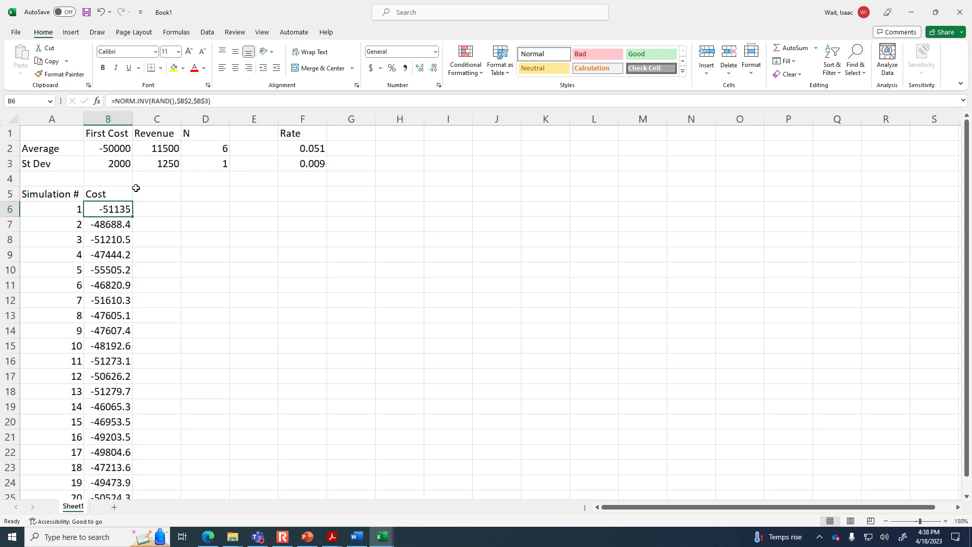
key(F9)
key(F9)
key(F9)
key(F9)
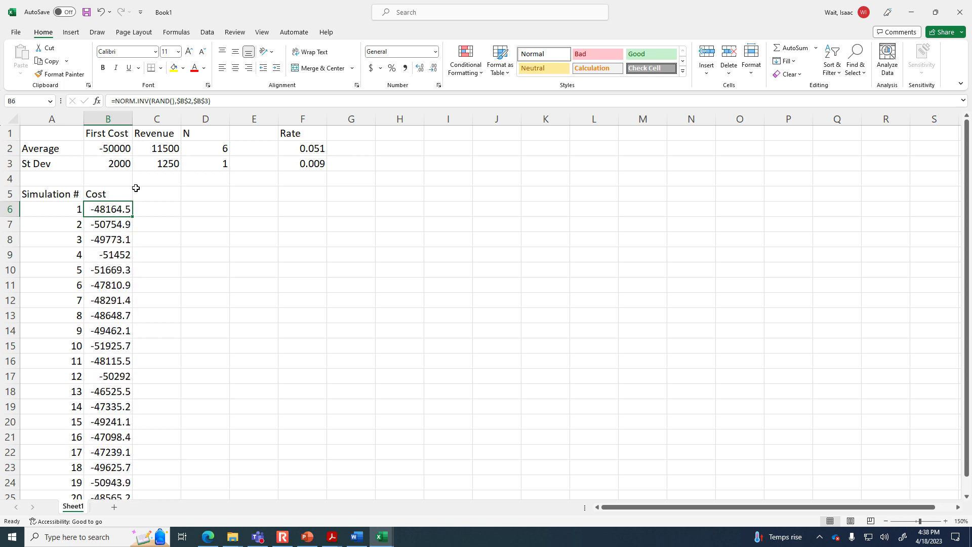
key(F9)
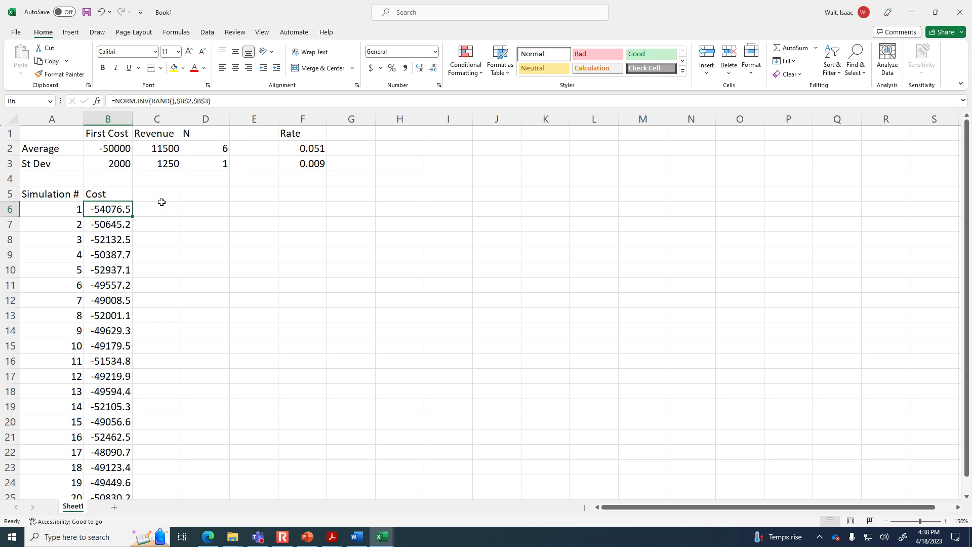
Switch the workbook's calculation option to Manual.
click(172, 34)
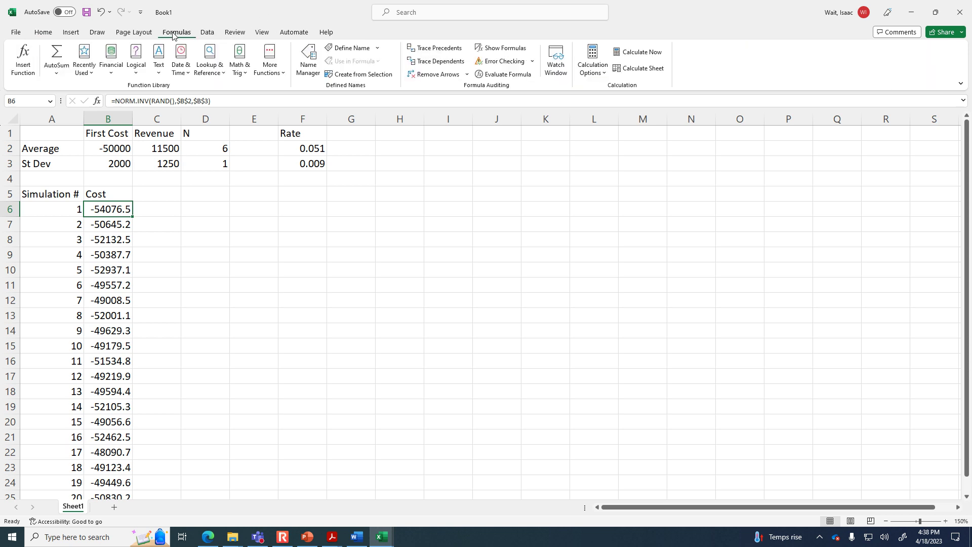
click(596, 70)
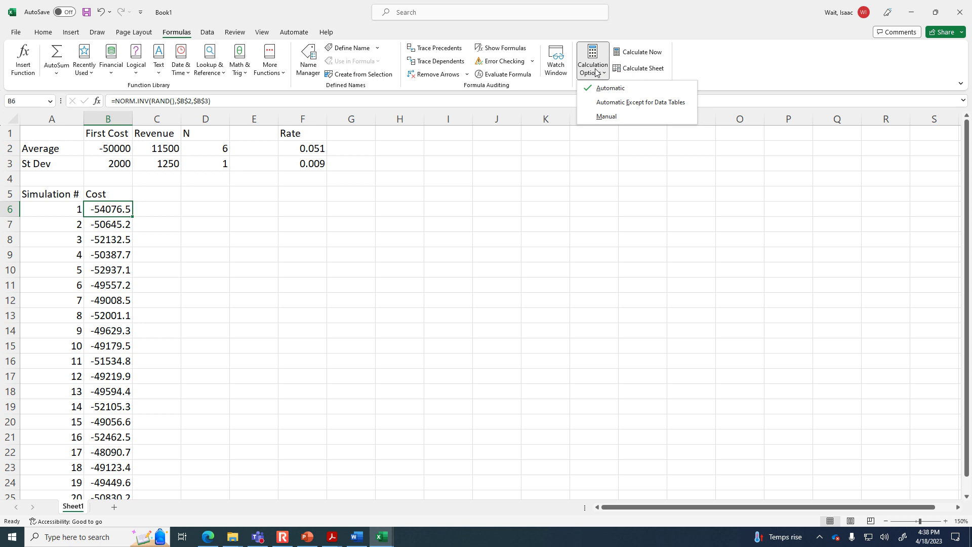
click(605, 116)
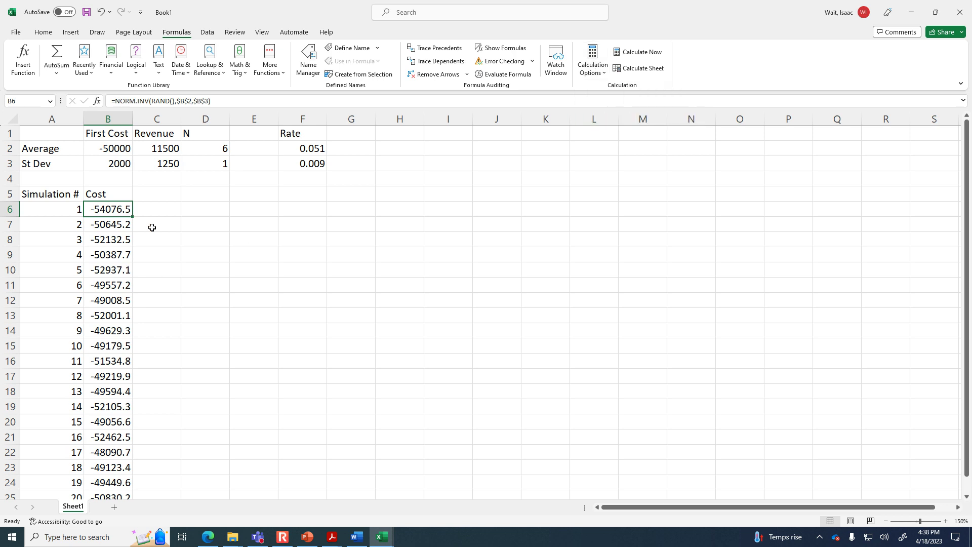
Enter the value 1 in a cell near the Cost column and scroll through the simulation rows.
click(175, 208)
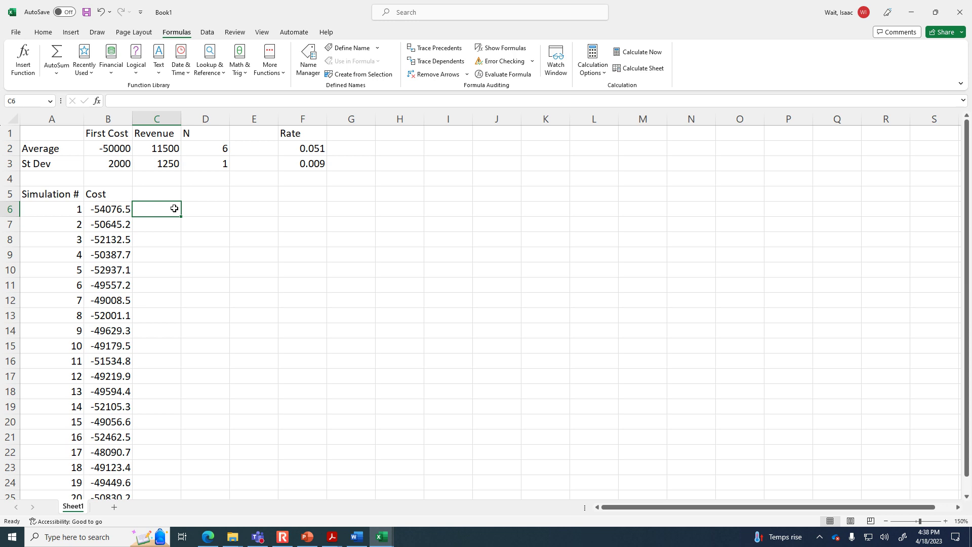
text(1)
key(Return)
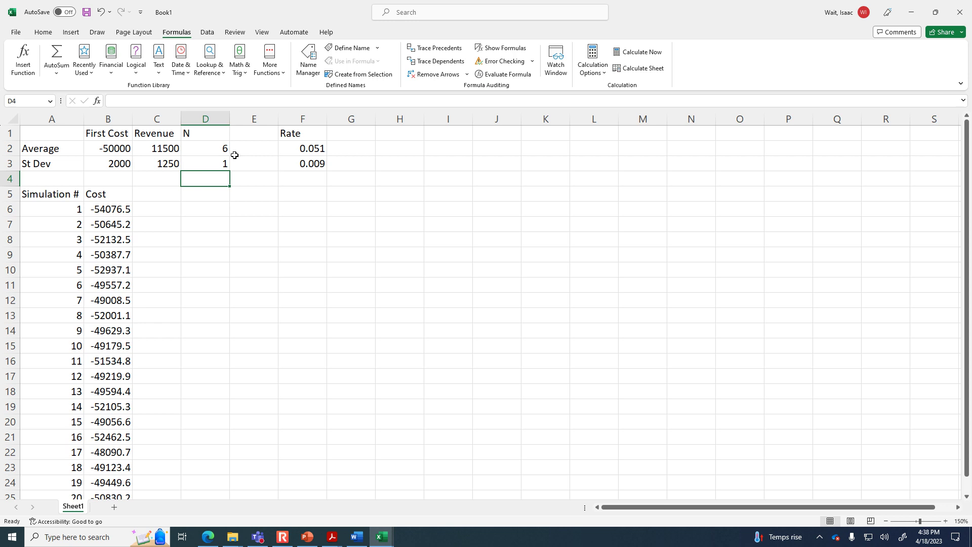
key(Down)
key(Left)
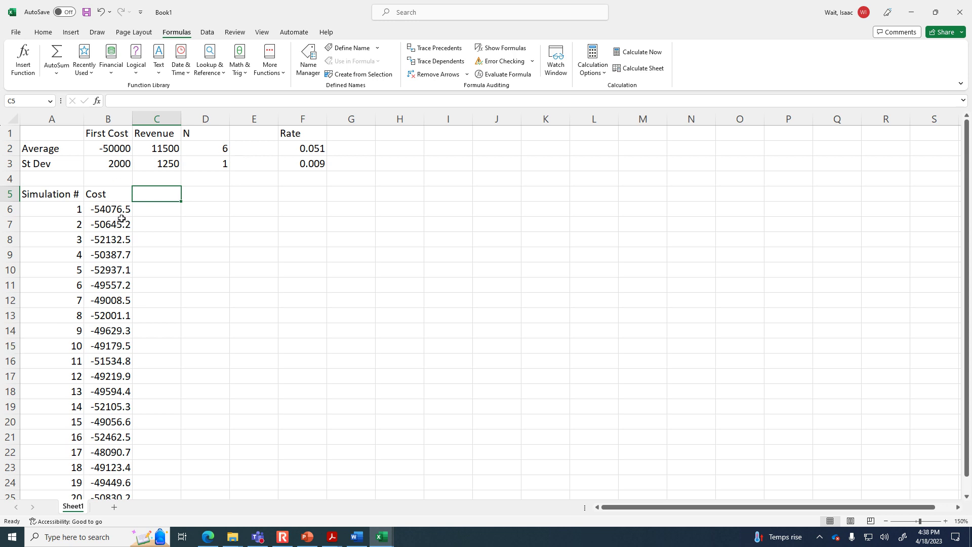
scroll(131, 238, down, 2)
scroll(131, 247, up, 2)
scroll(131, 247, down, 2)
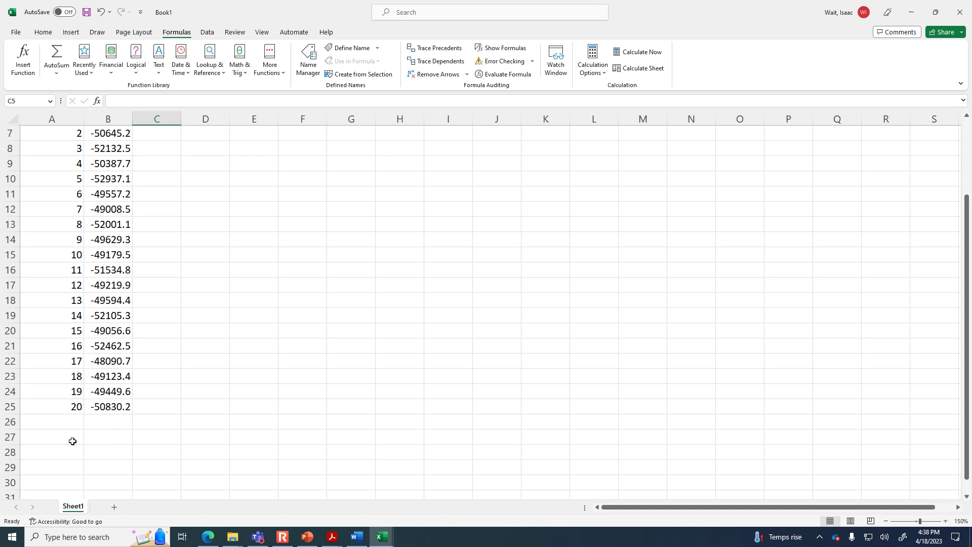
Enter =AVERAGE(B6:B25) in B27 below the Cost values.
click(104, 434)
text(=a)
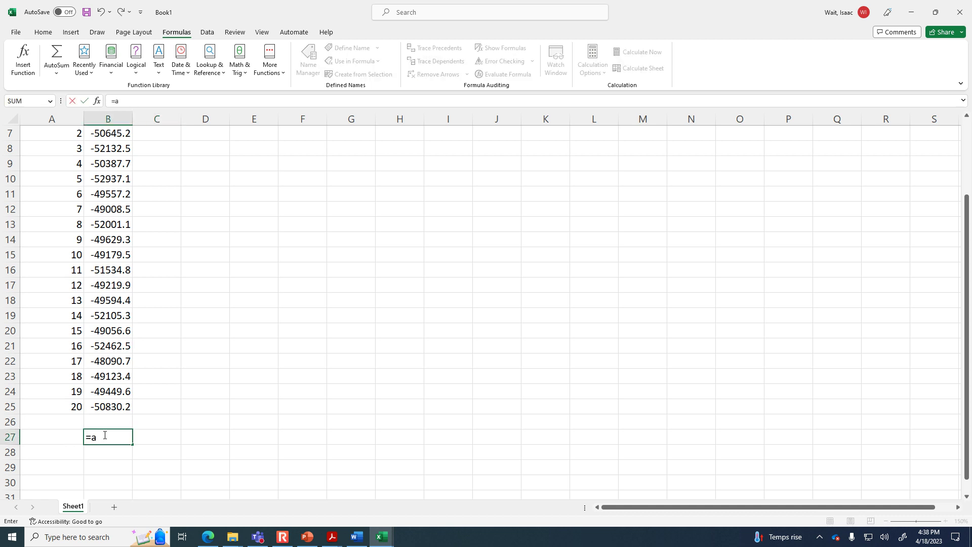
text(verage()
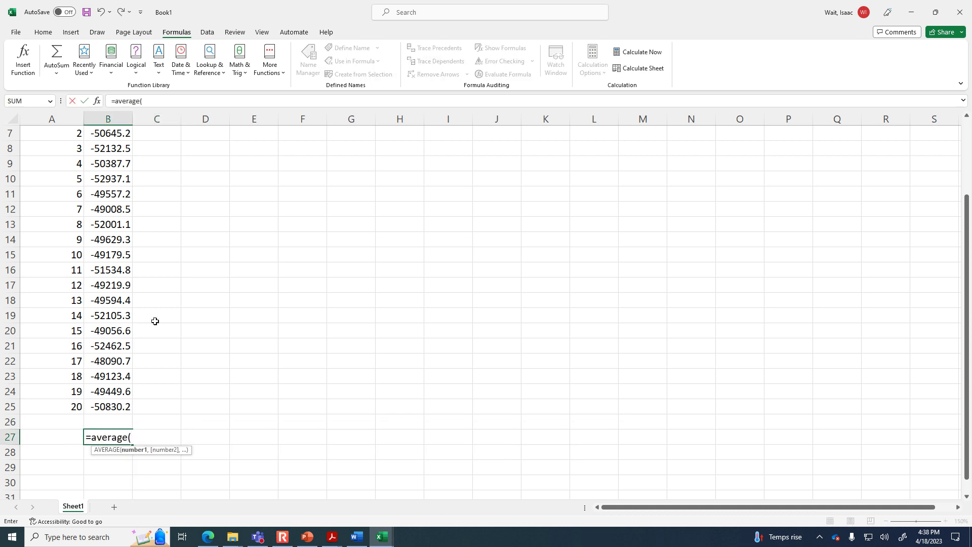
drag(112, 411, 95, 163)
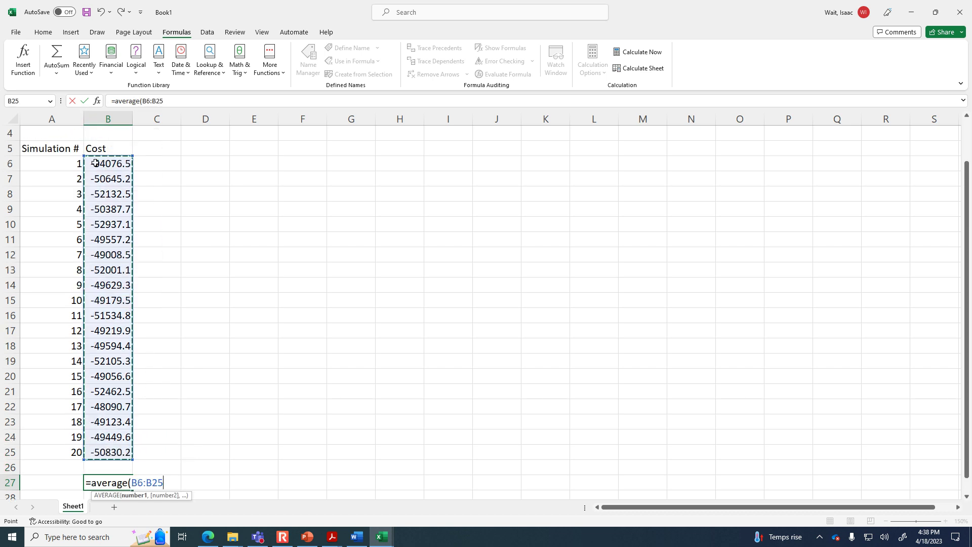
key(Return)
key(Up)
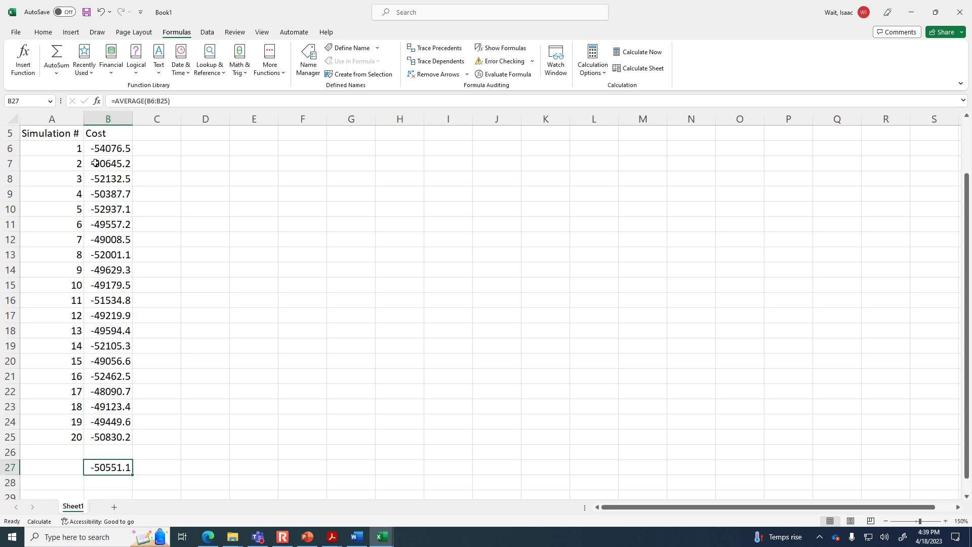
Recalculate three times with F9 to compare how the Cost average changes.
key(F9)
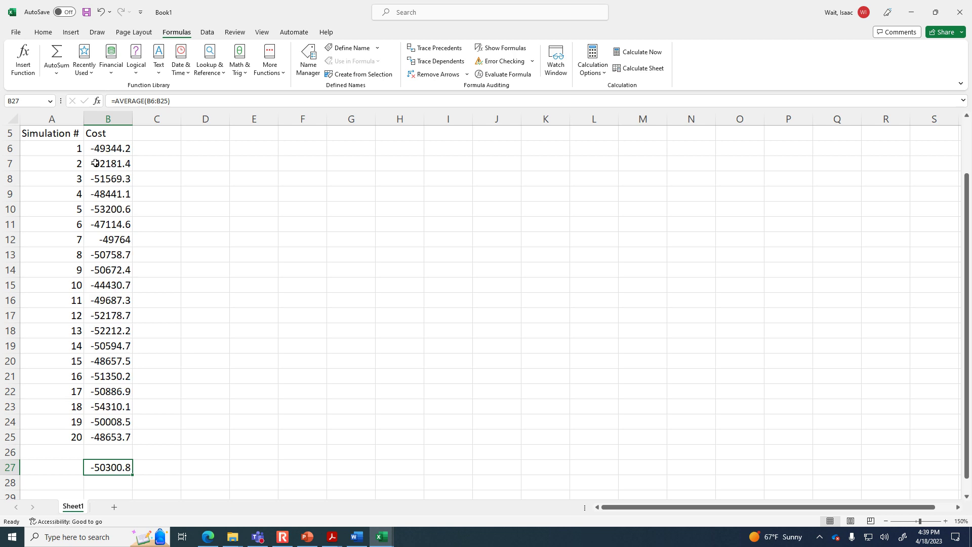
key(F9)
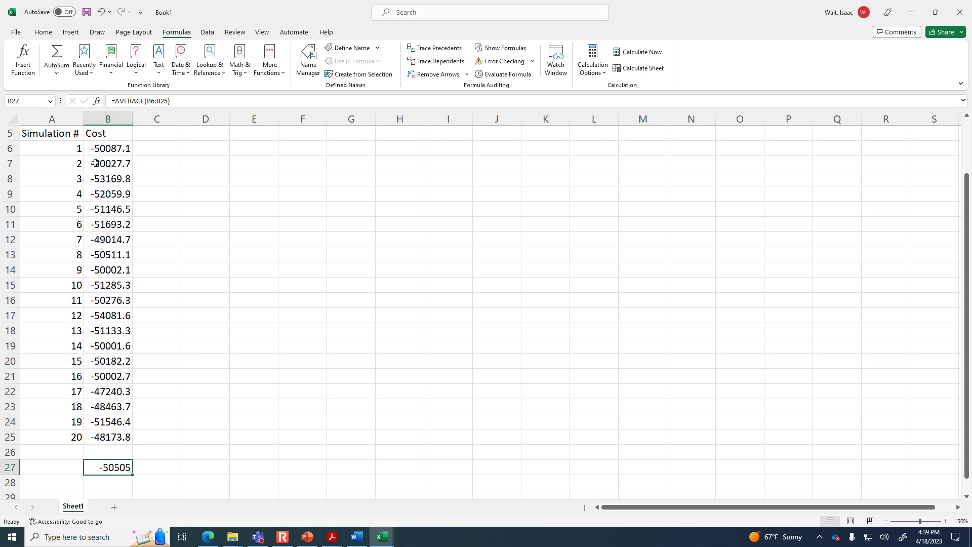
key(F9)
key(F9)
key(F9)
key(F9)
key(F9)
key(F9)
key(F9)
key(F9)
key(F9)
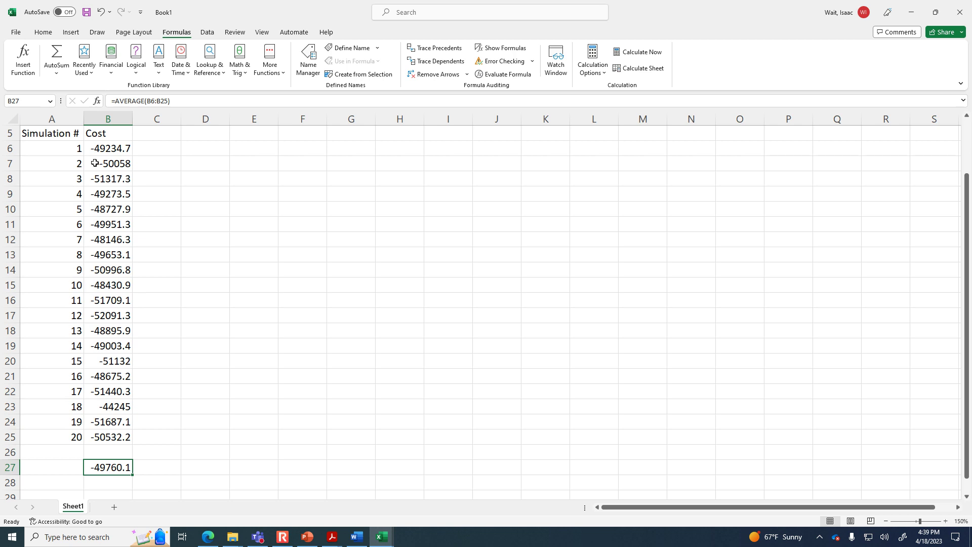
scroll(303, 494, up, 2)
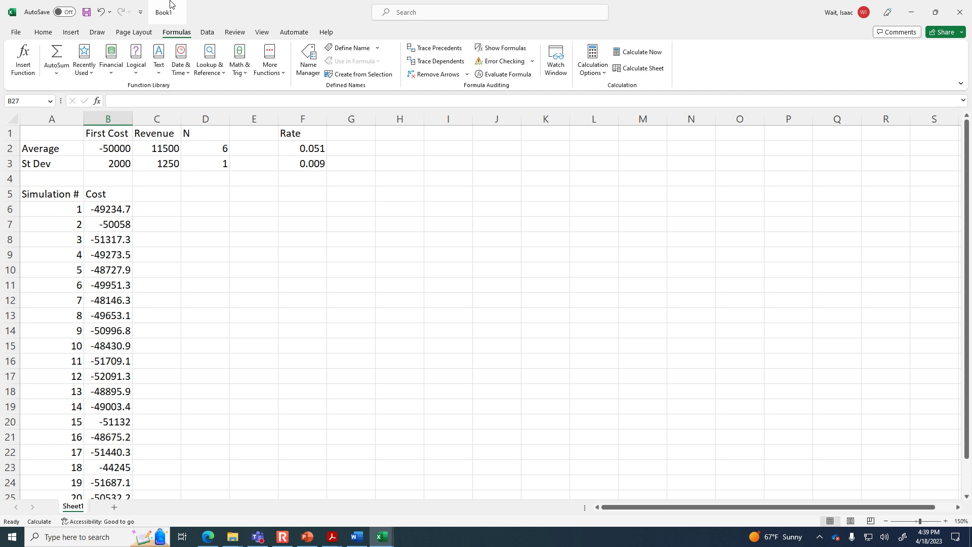
Show the View ribbon and look over the bottom rows of the simulation table around A27.
click(261, 32)
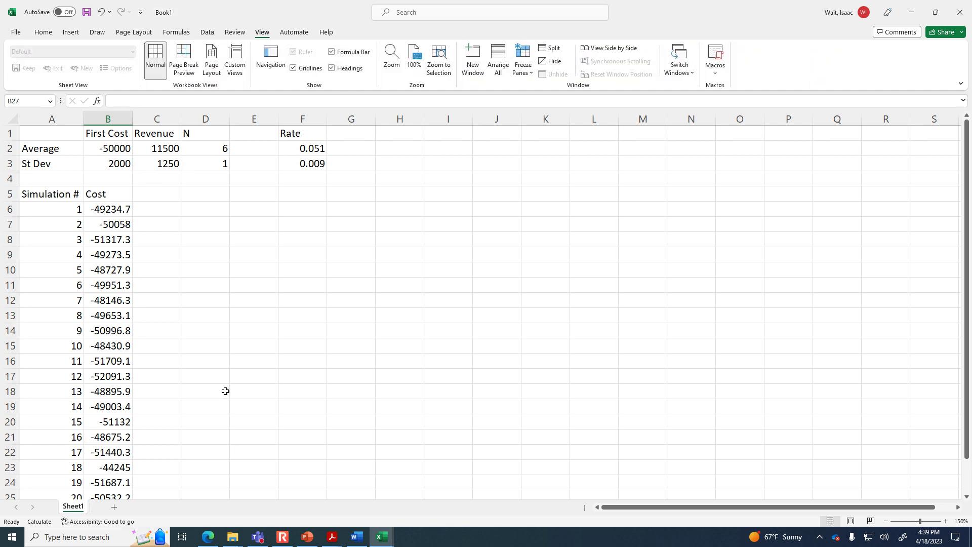
click(288, 421)
scroll(291, 428, down, 5)
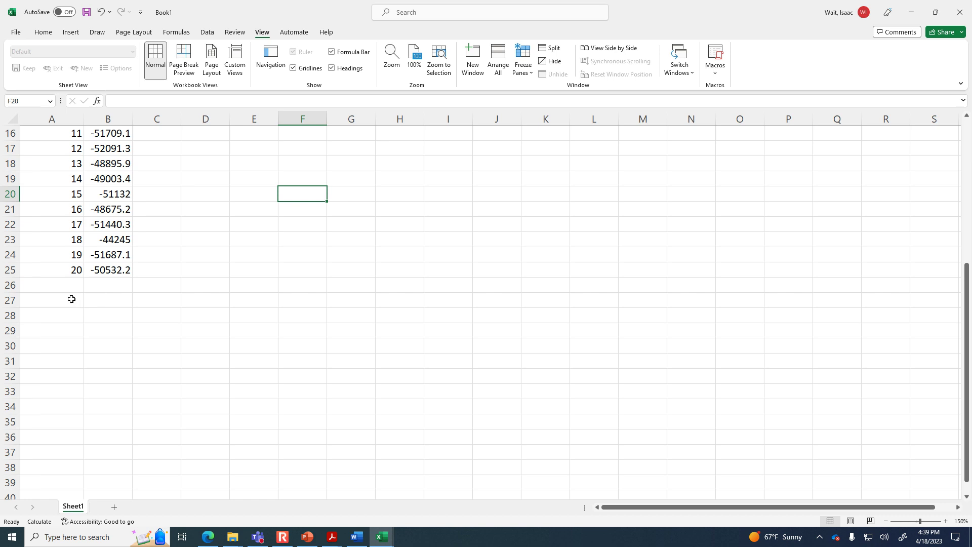
click(72, 299)
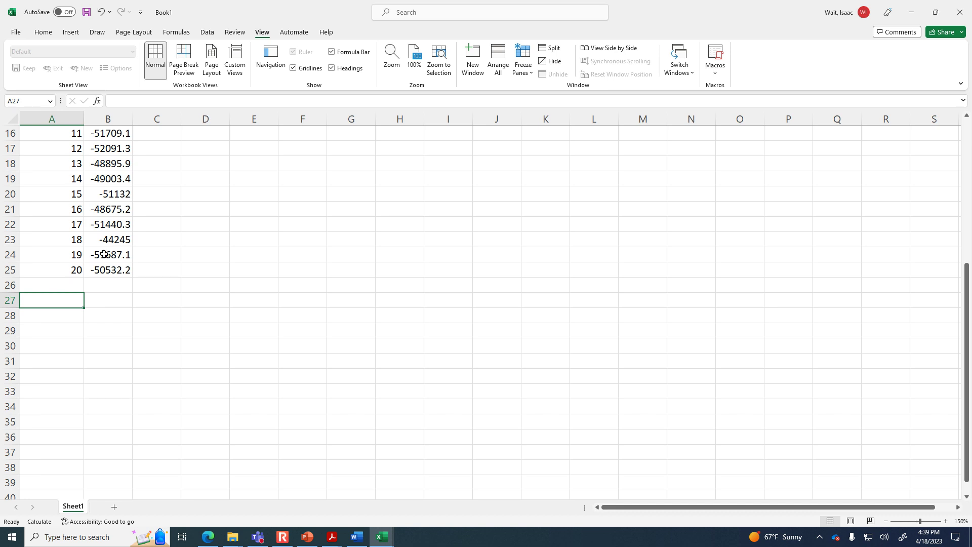
scroll(104, 249, up, 5)
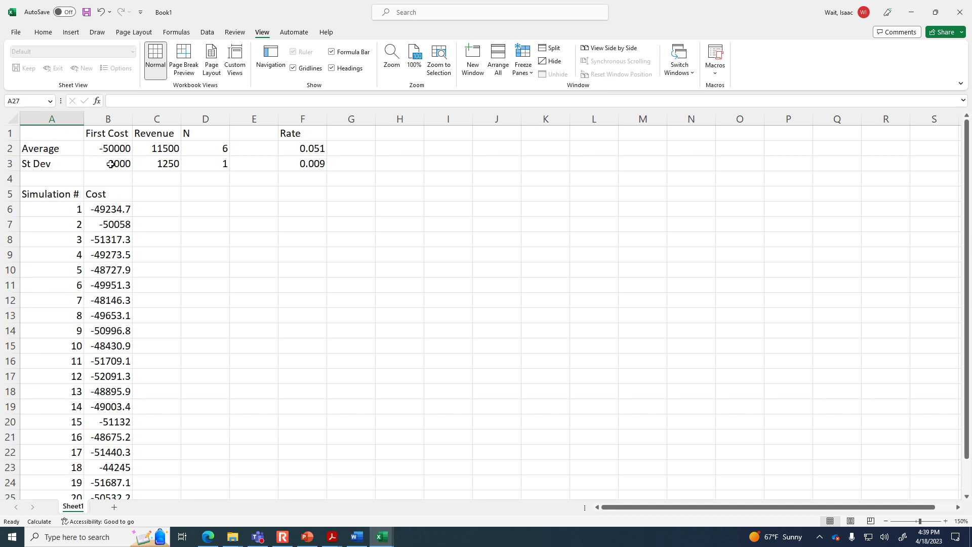
Add the Revenue heading in C5 and enter =NORM.INV(RAND(),$C$2,$C$3) in C6.
click(160, 193)
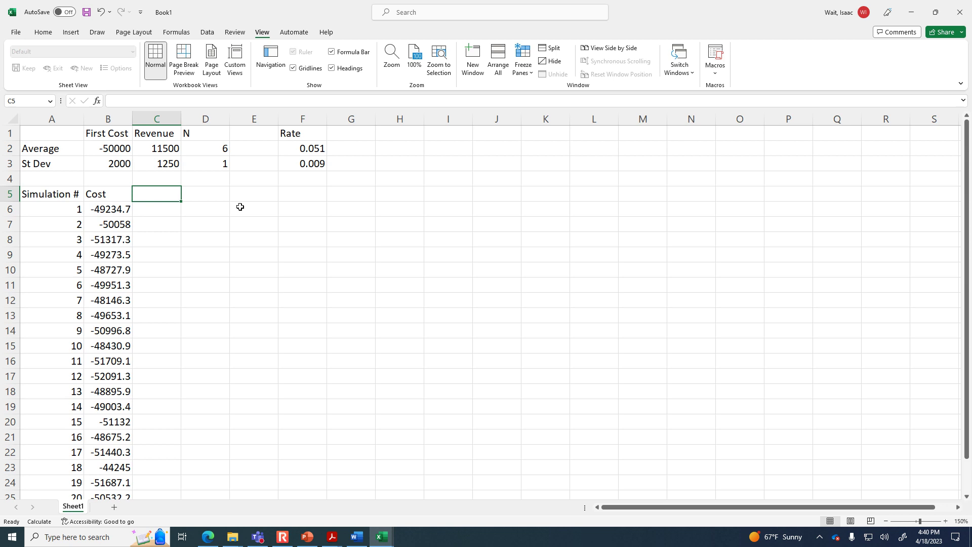
text(Revenue)
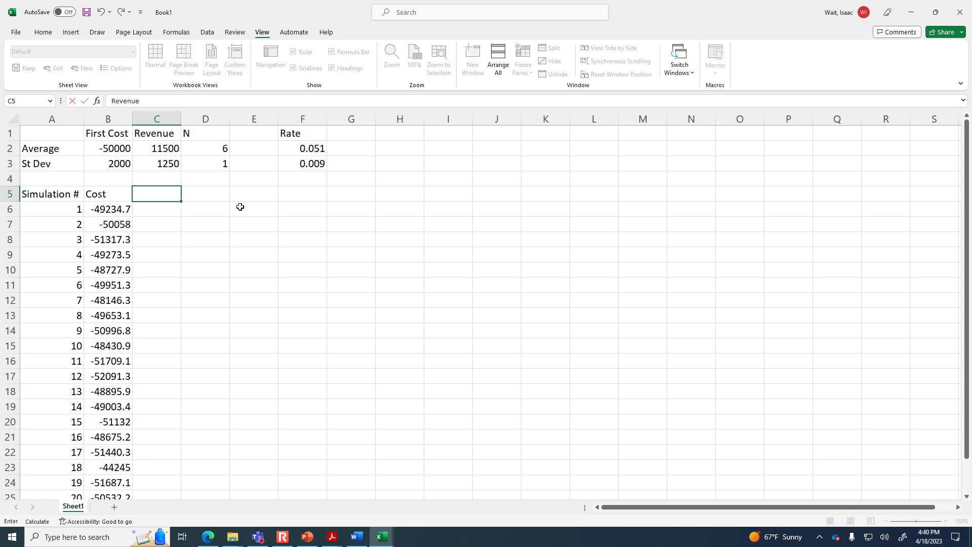
key(Return)
text(=)
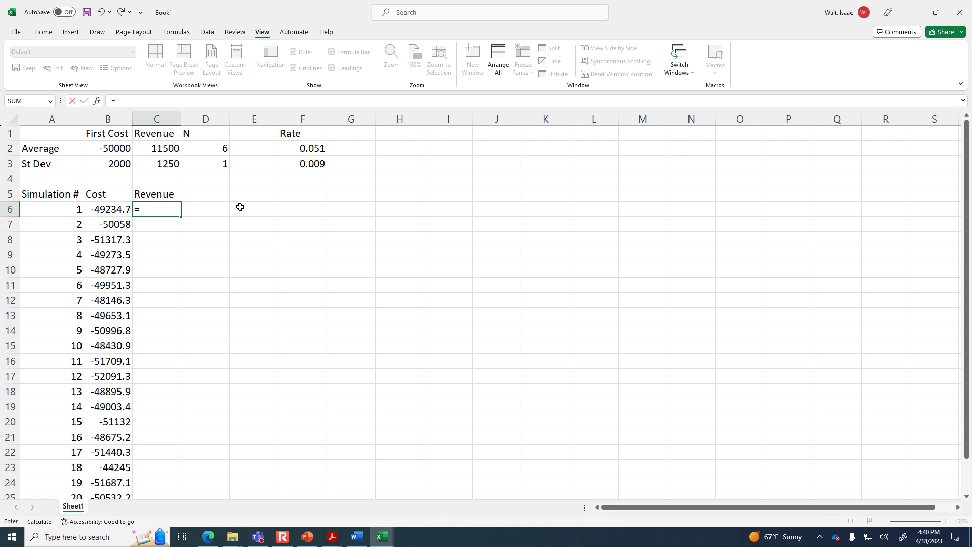
text(norm.inv()
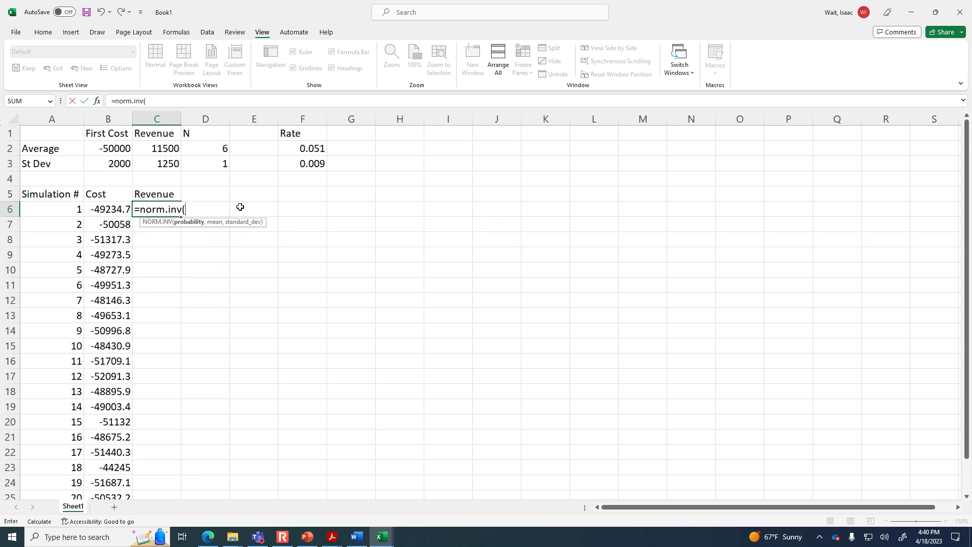
text(rand(),)
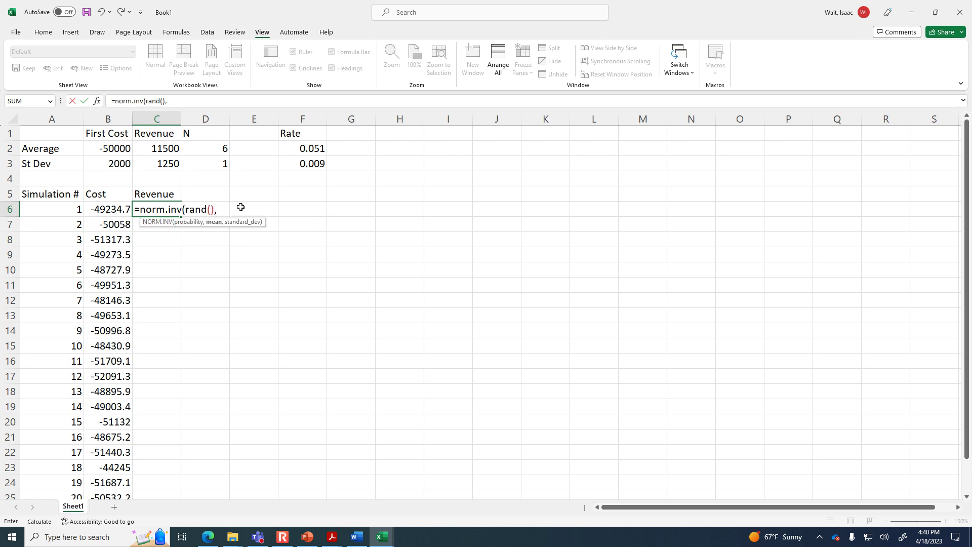
click(158, 147)
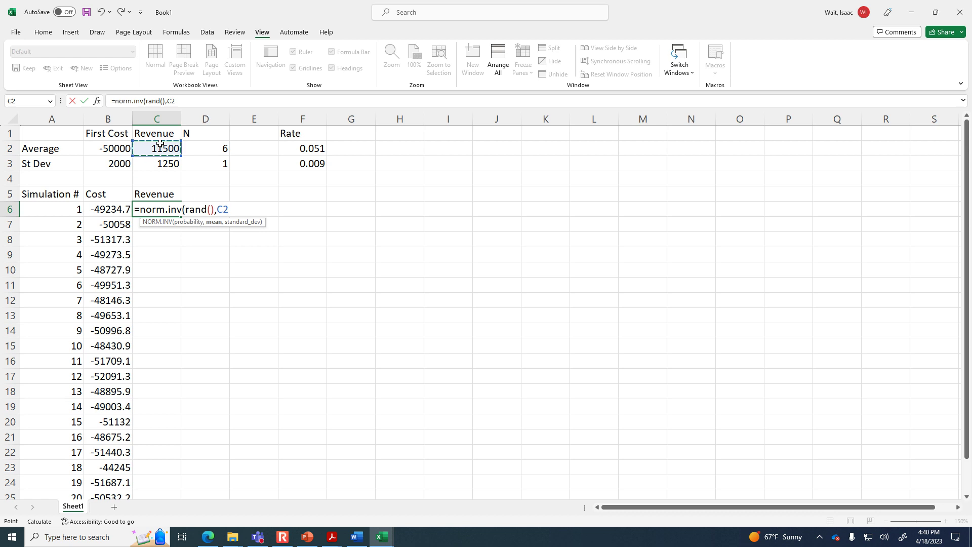
key(F4)
text(,)
click(160, 165)
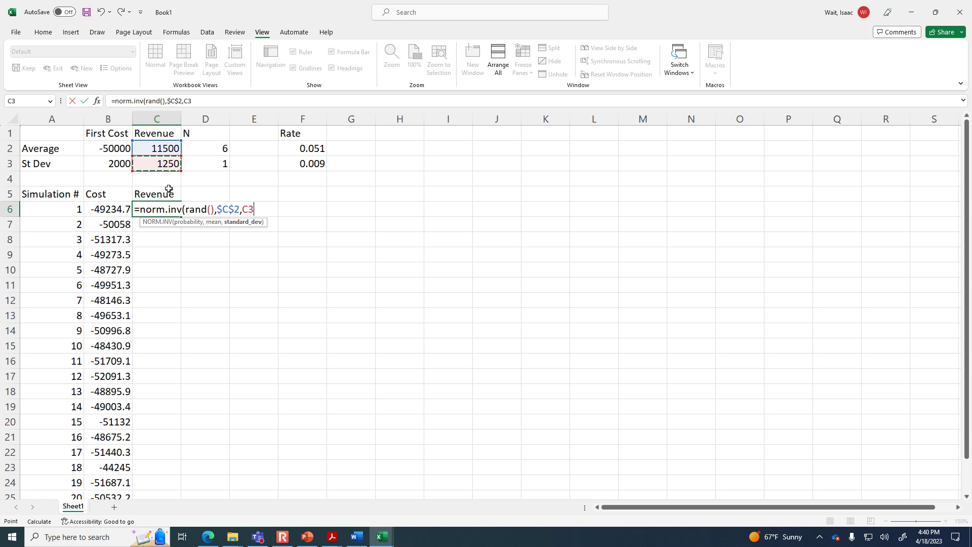
key(F4)
key(Return)
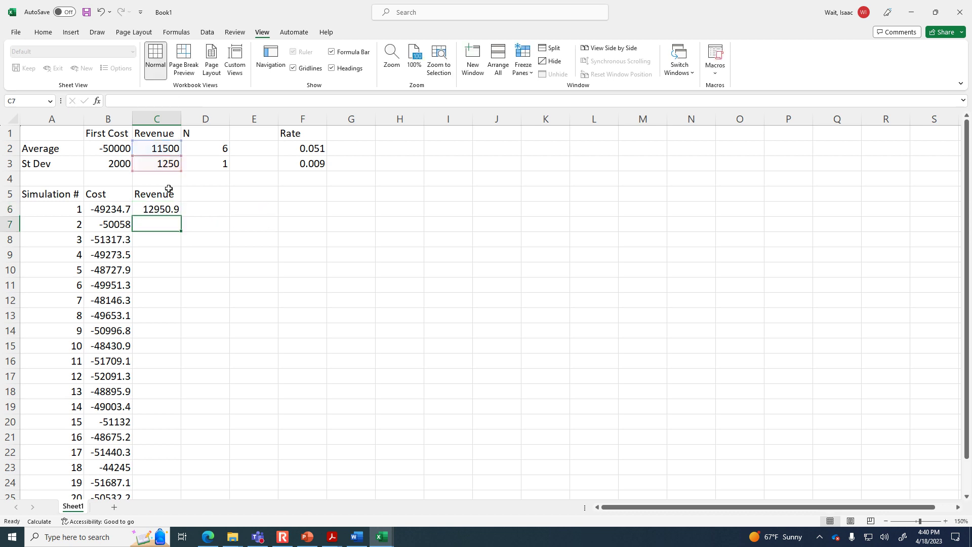
Fill the Revenue formula down to C25 and recalculate the draws.
click(173, 210)
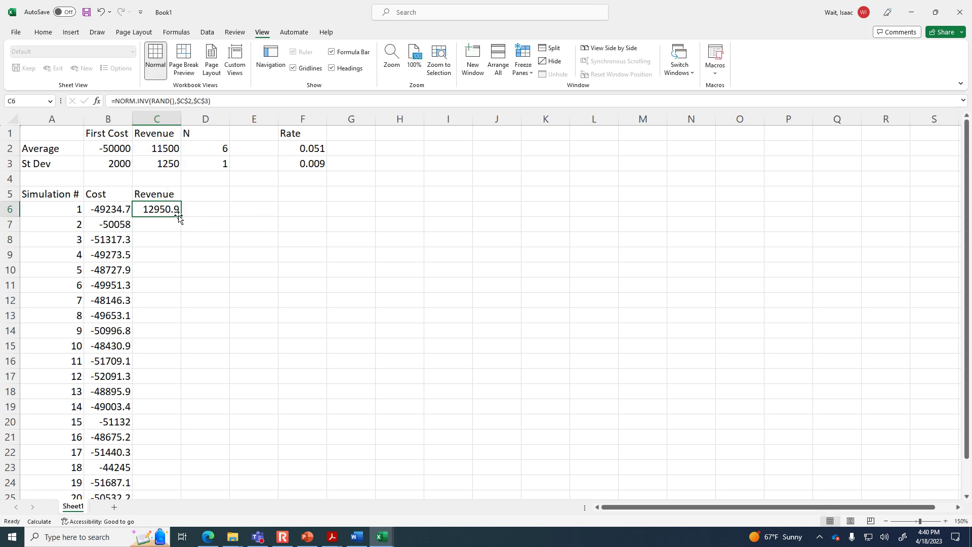
double_click(181, 217)
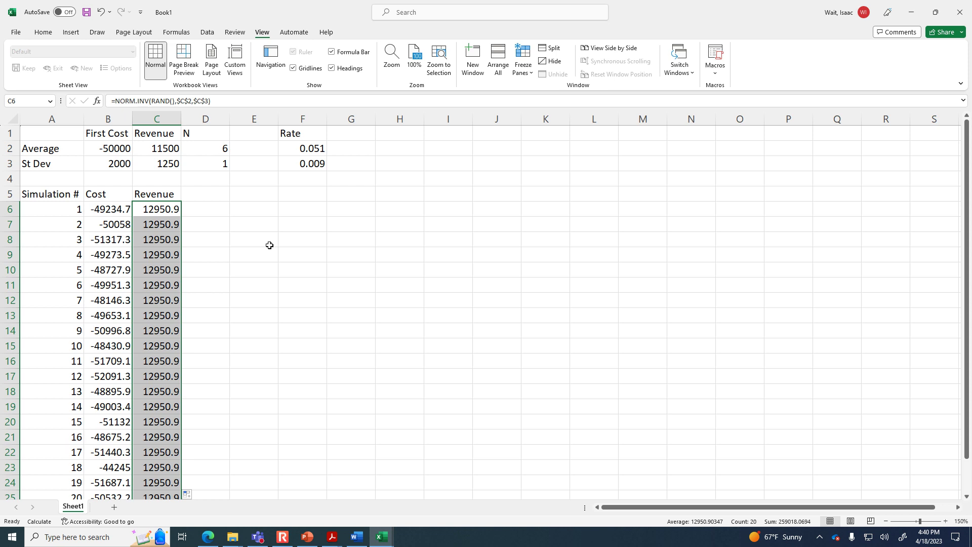
key(F9)
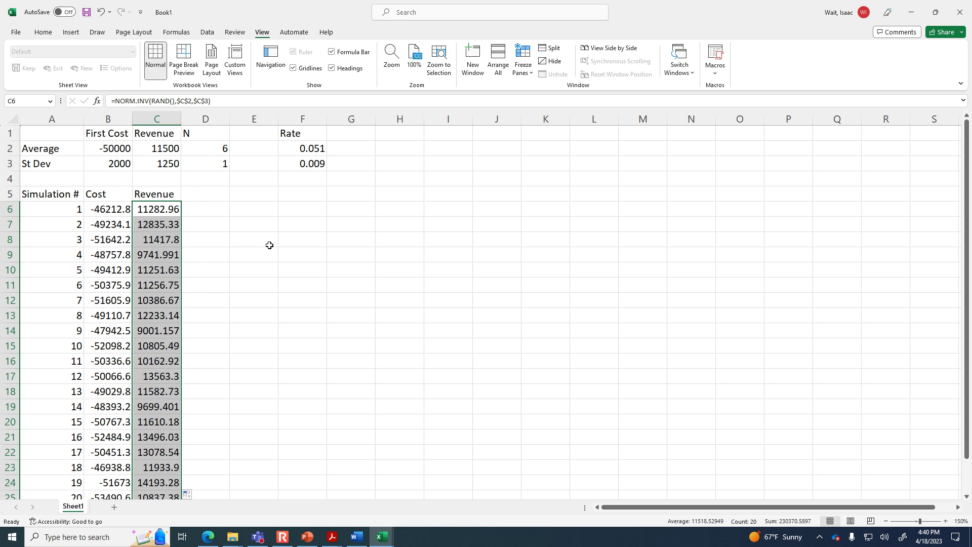
Add the N-dec heading in D5 and enter =NORM.INV(RAND(),$D$2,$D$3) in D6.
click(204, 191)
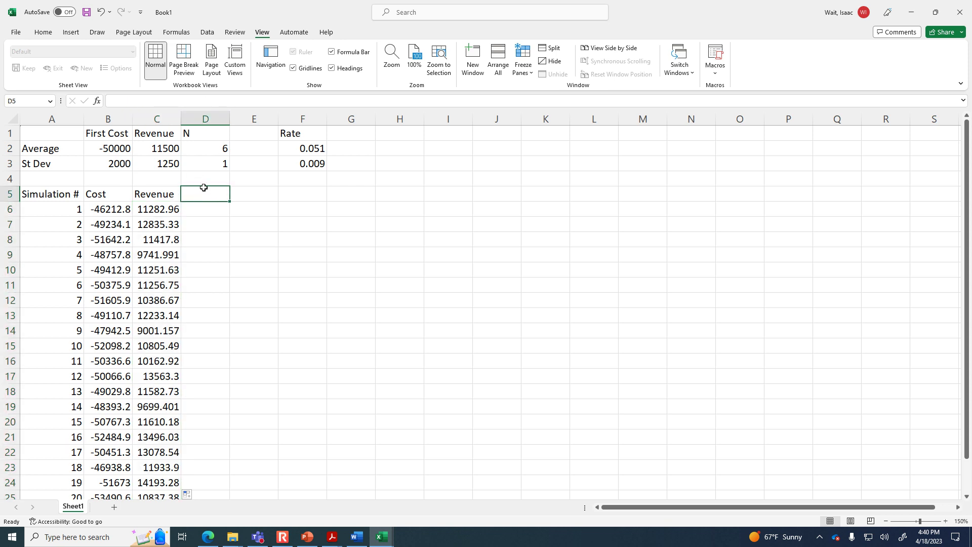
text(N)
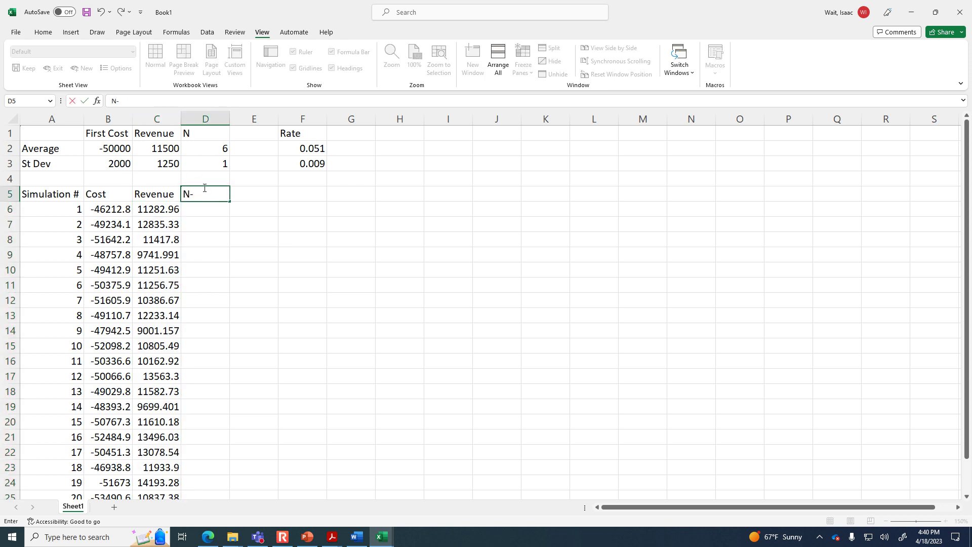
text(-dec)
key(Return)
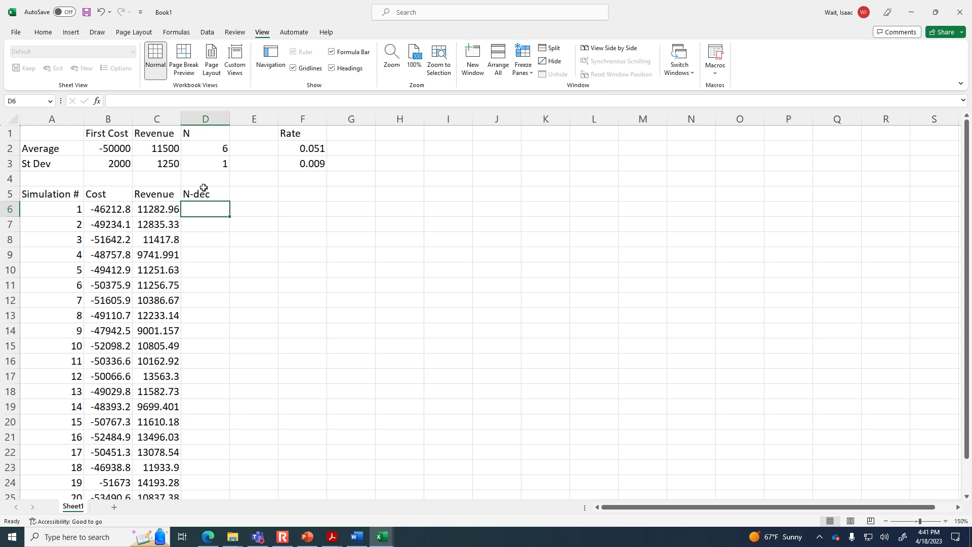
text(=)
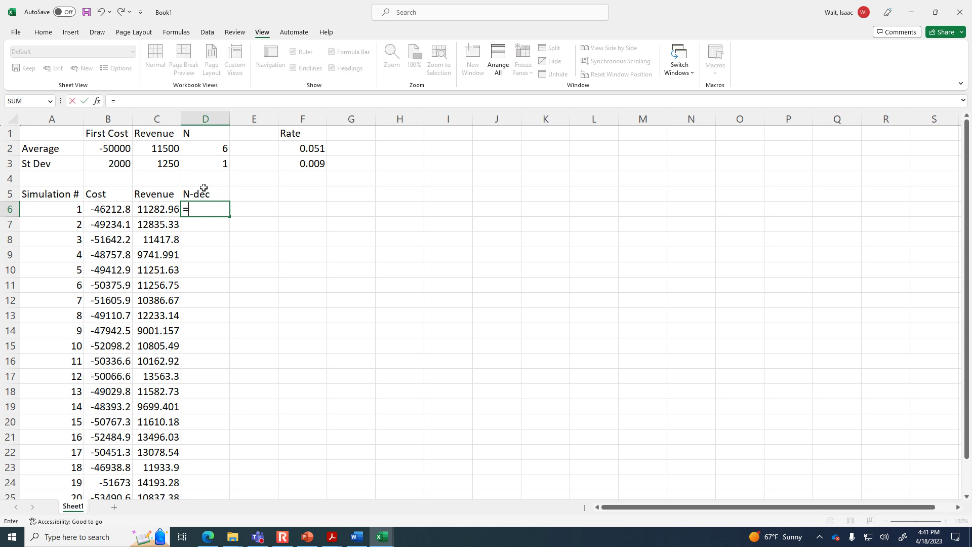
text(norm)
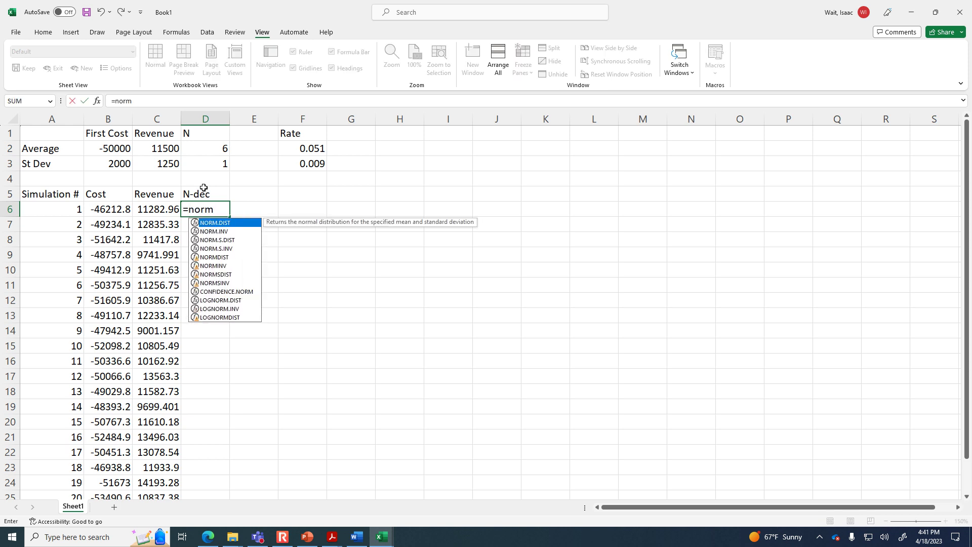
text(.inv(r)
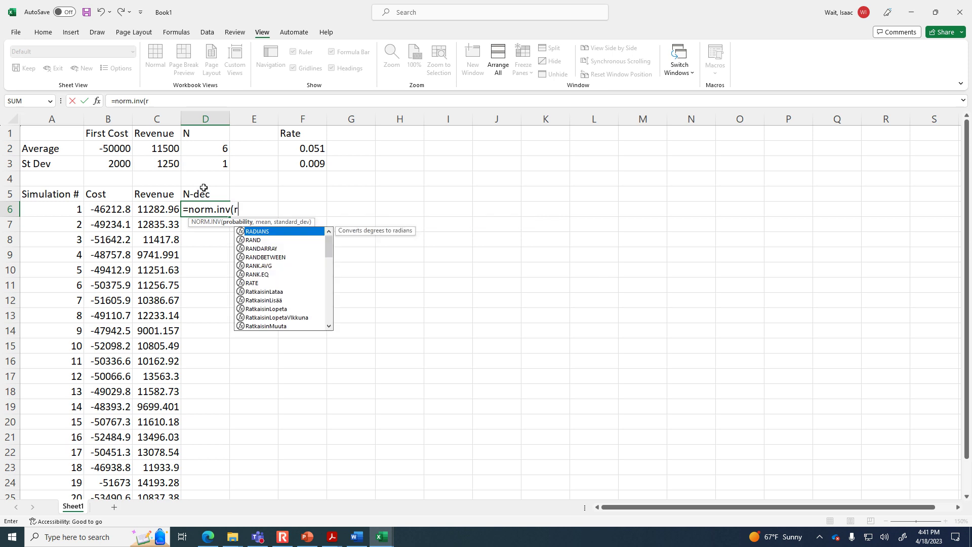
text(and(),)
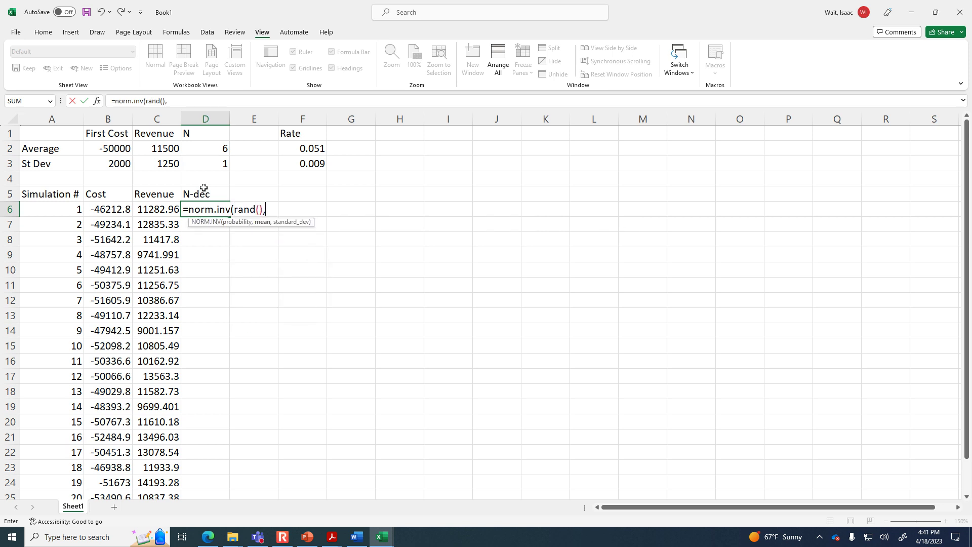
click(211, 150)
key(F4)
text(,)
click(218, 161)
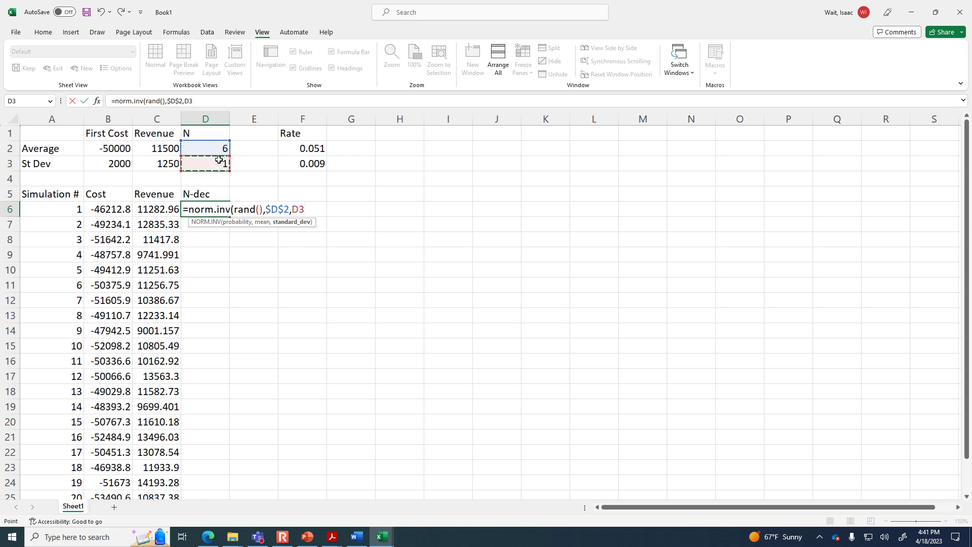
key(F4)
text())
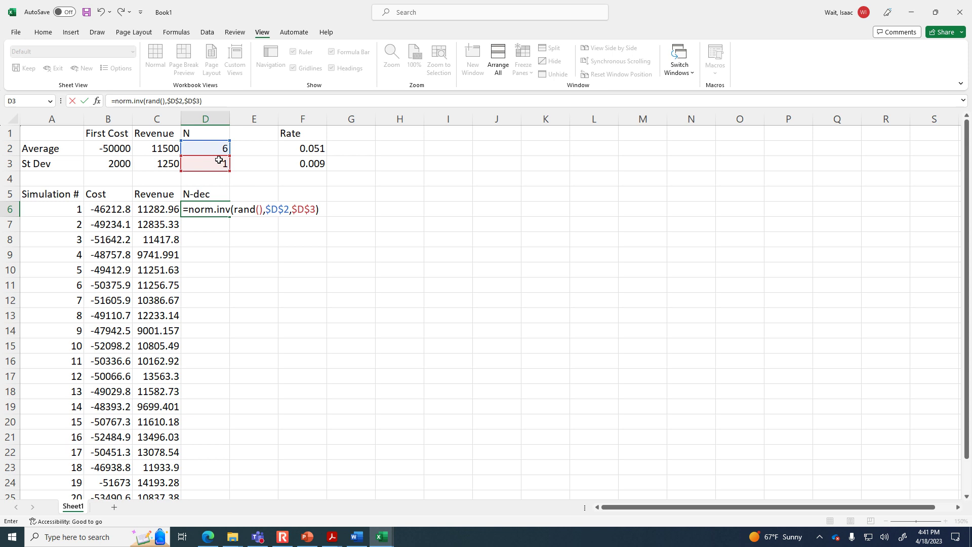
key(Return)
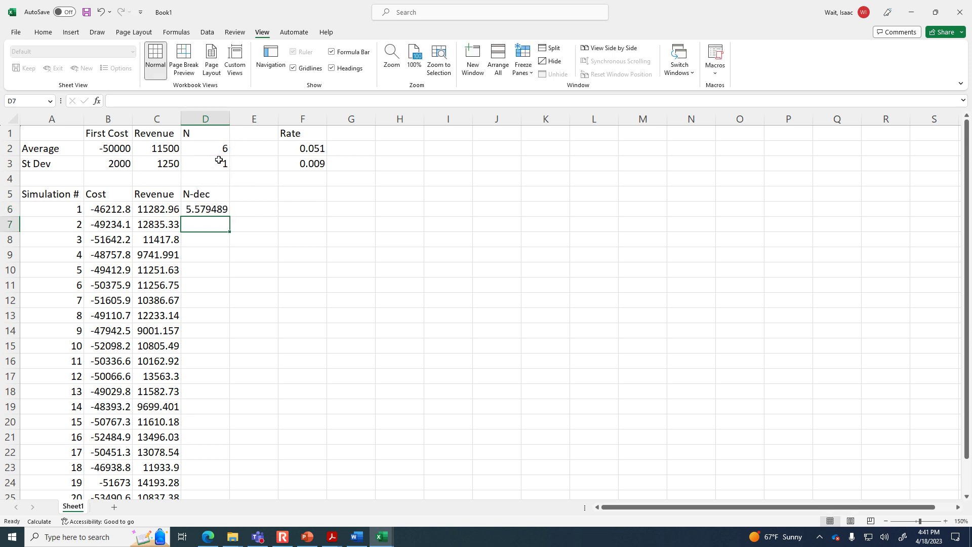
Fill the N-dec formula down to D25 and recalculate all random draws.
key(Up)
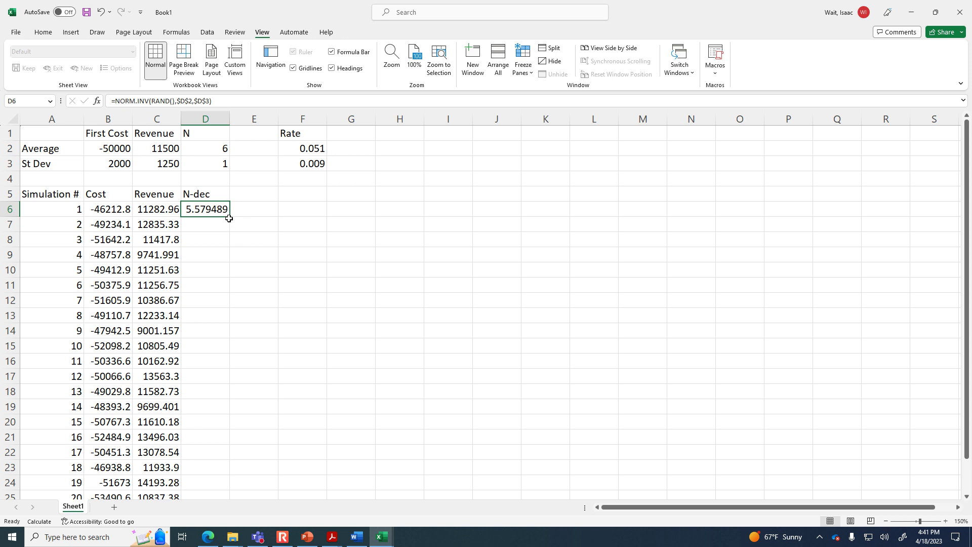
drag(229, 218, 221, 471)
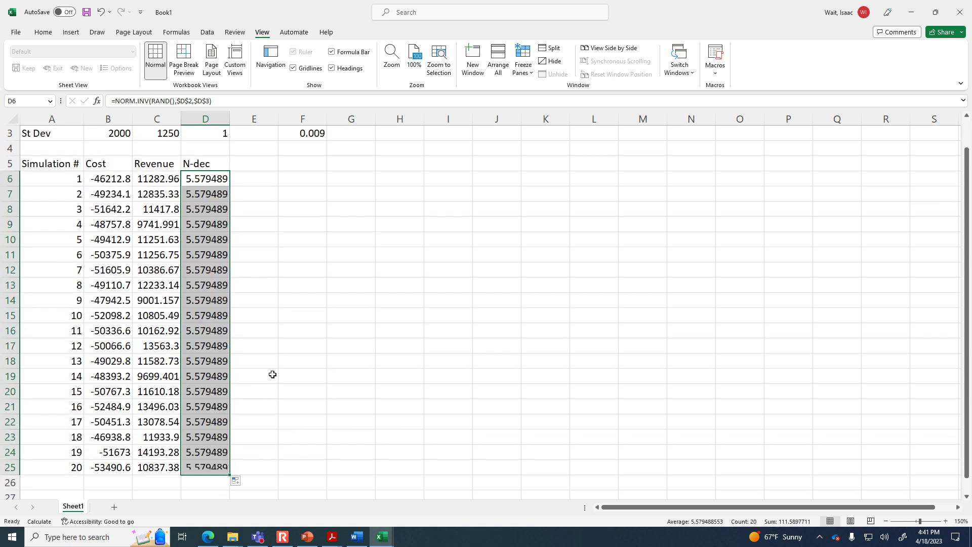
scroll(272, 373, up, 1)
key(F9)
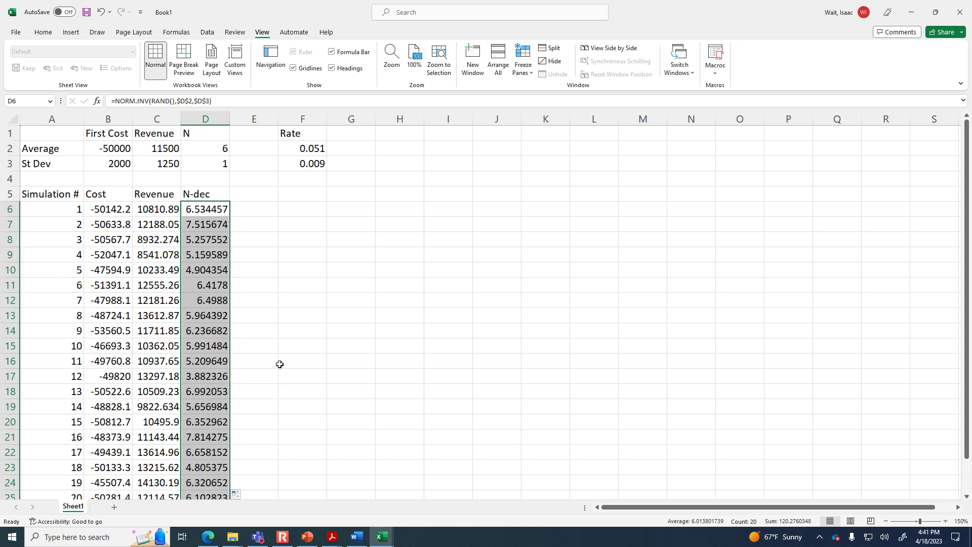
click(235, 190)
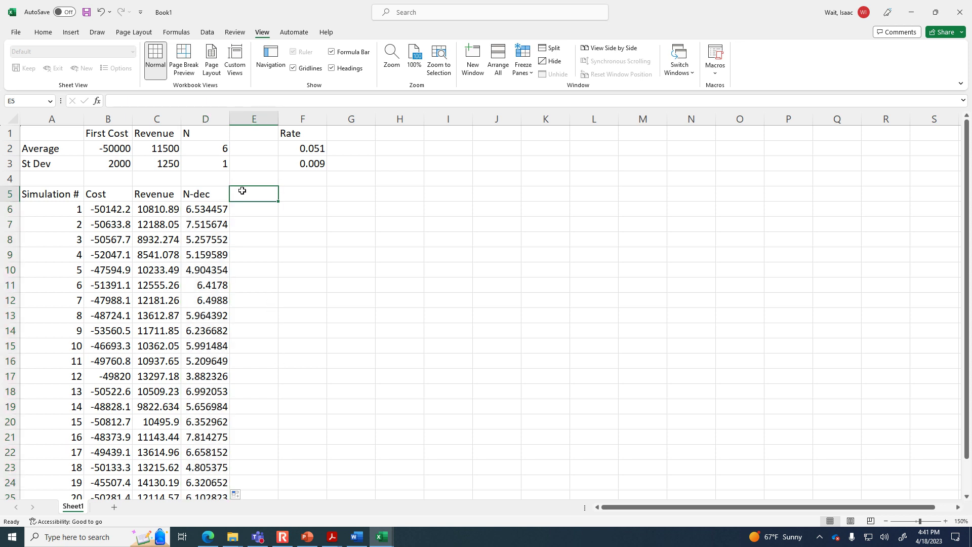
Add the N-int heading in E5 and enter =ROUND(D6,0) in E6.
text(N-int)
key(Return)
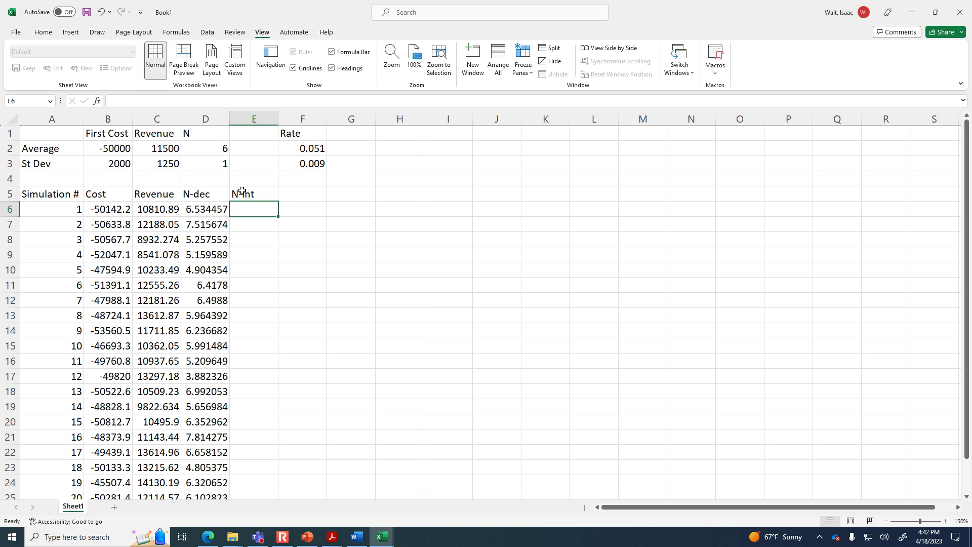
text(=round()
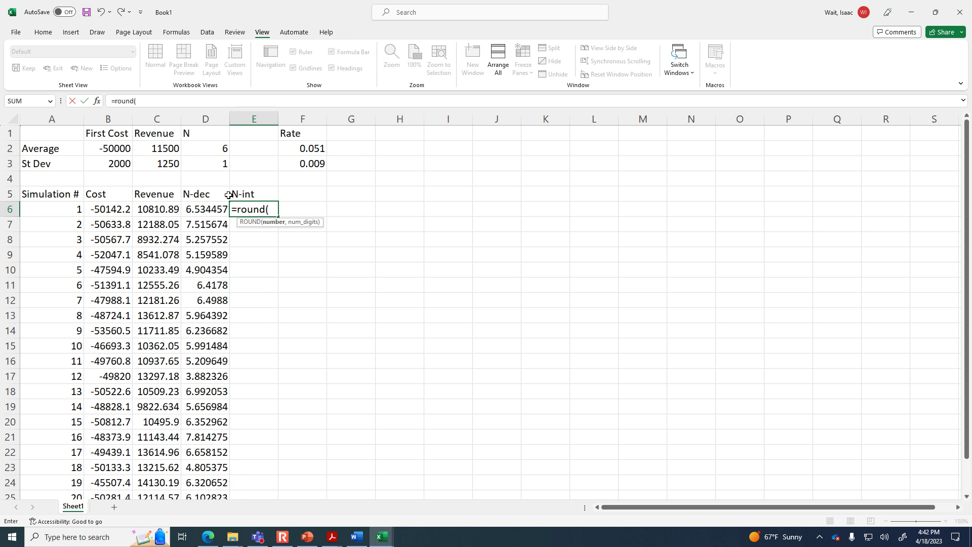
click(209, 209)
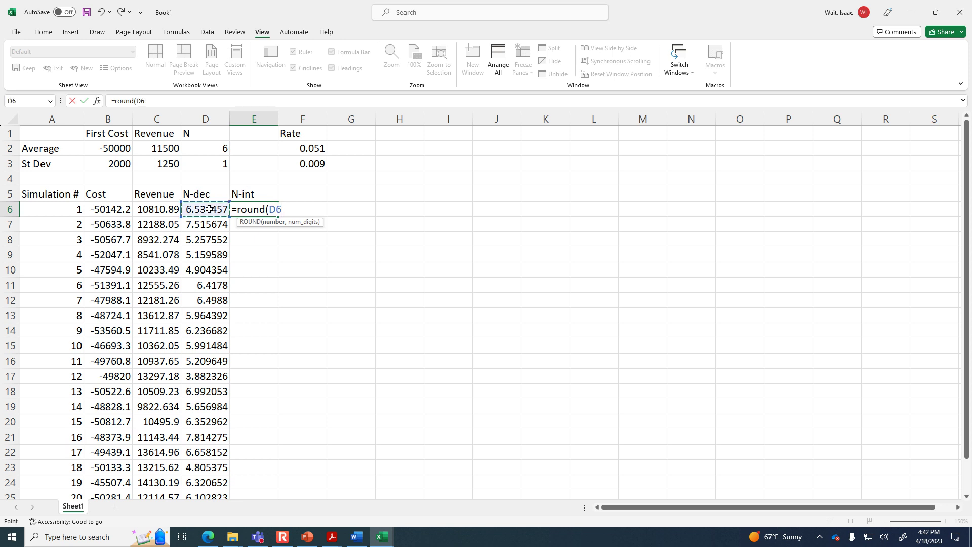
text(,0))
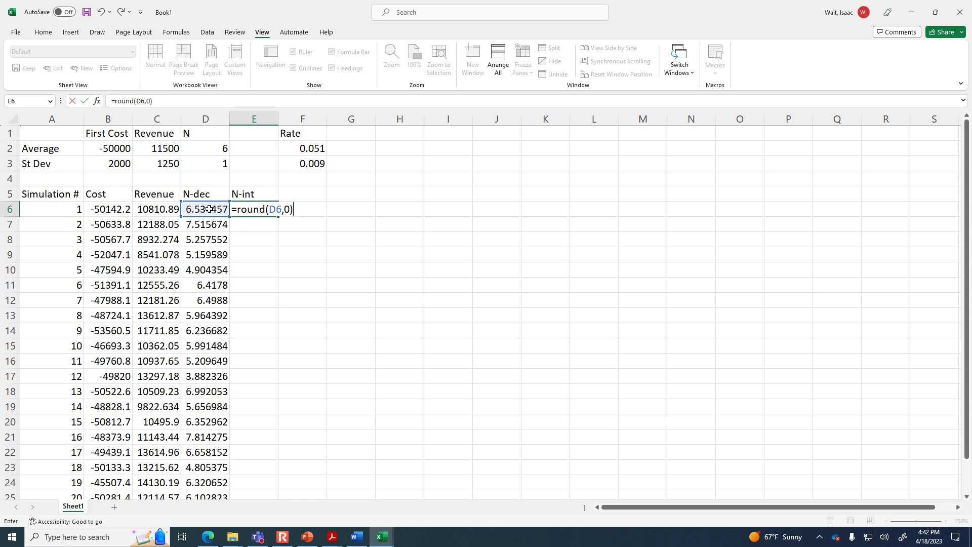
key(Return)
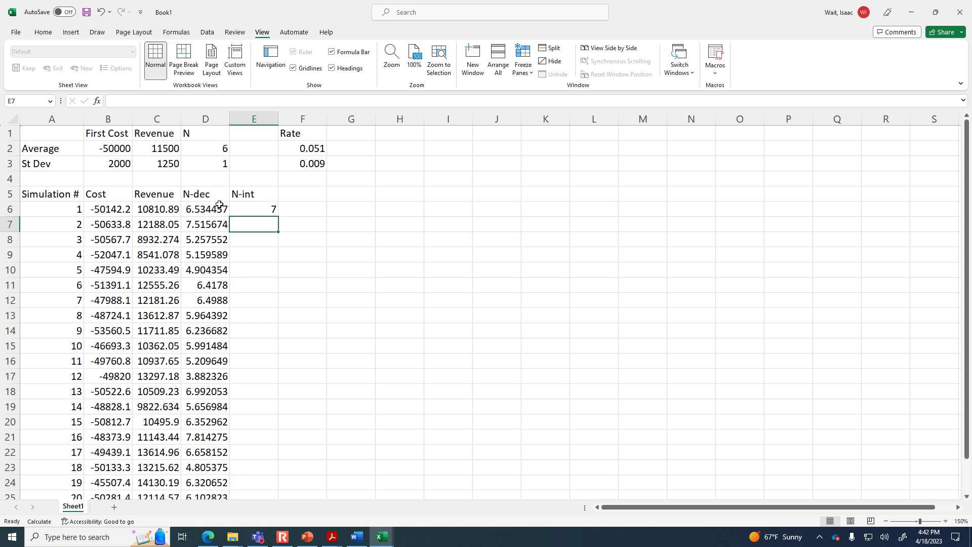
Fill the rounding formula down to E25, recalculate, and check the formula in E15.
click(259, 208)
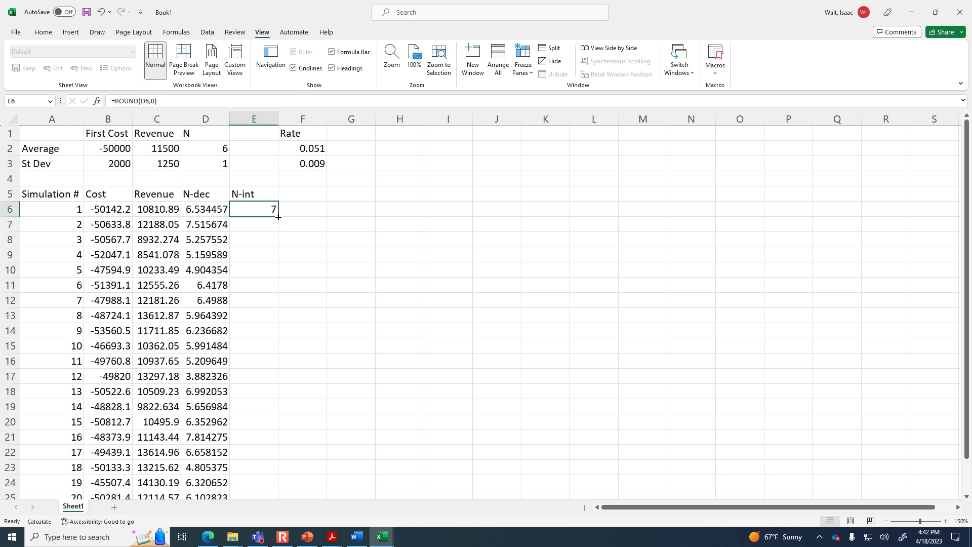
double_click(278, 217)
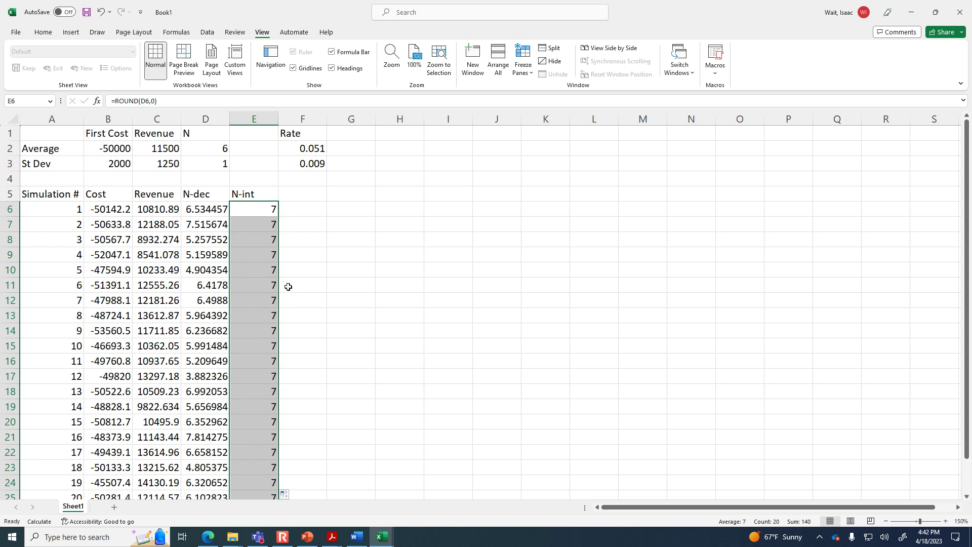
key(F9)
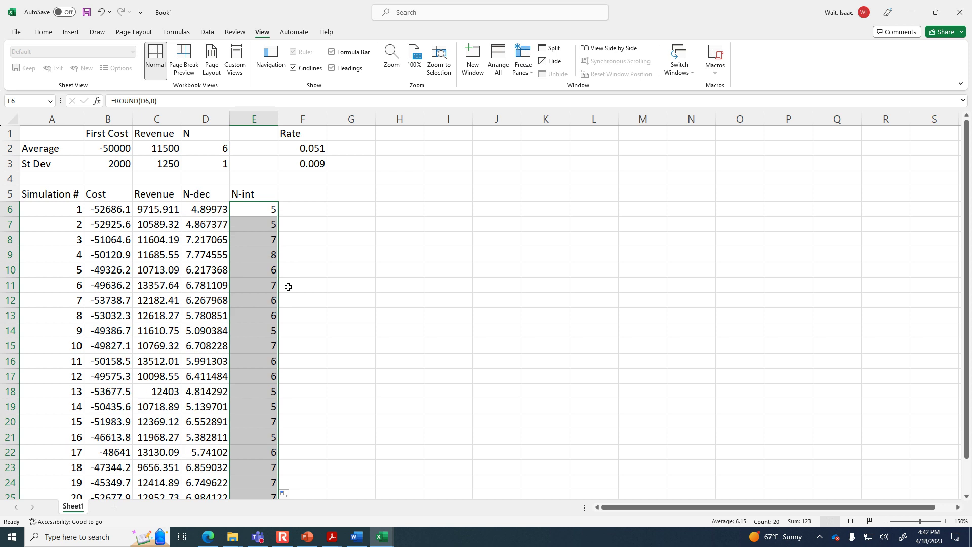
click(244, 349)
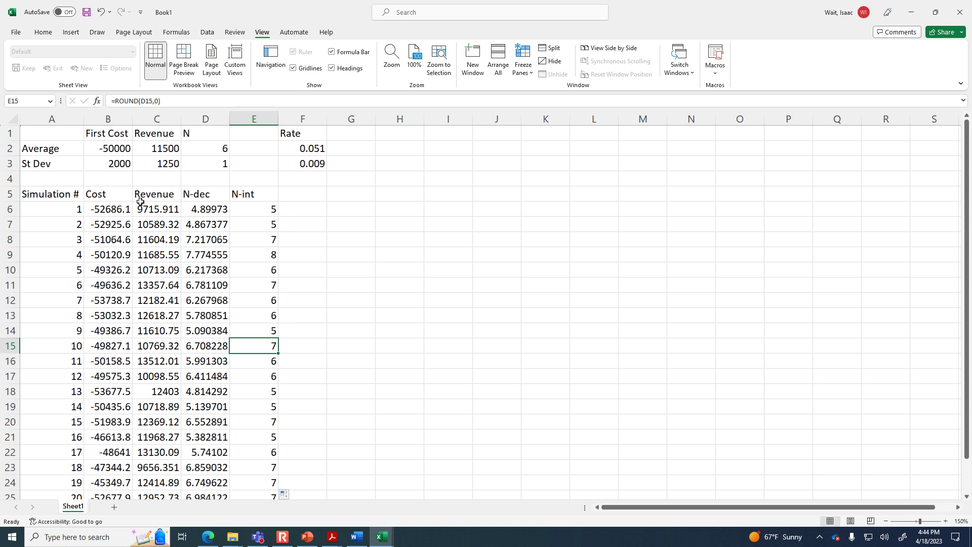
Review the existing Cost and Revenue columns, then add the heading 'Rate' in F5.
click(111, 189)
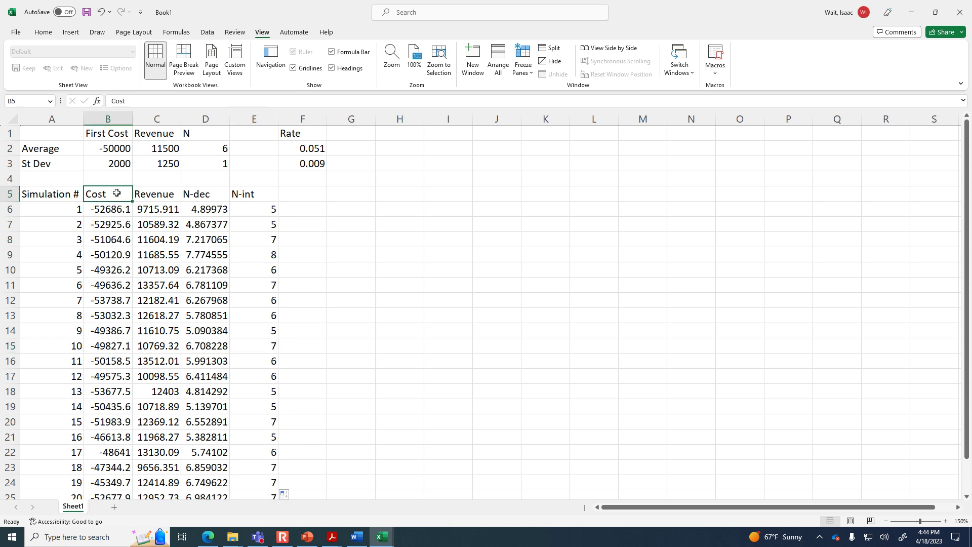
click(150, 189)
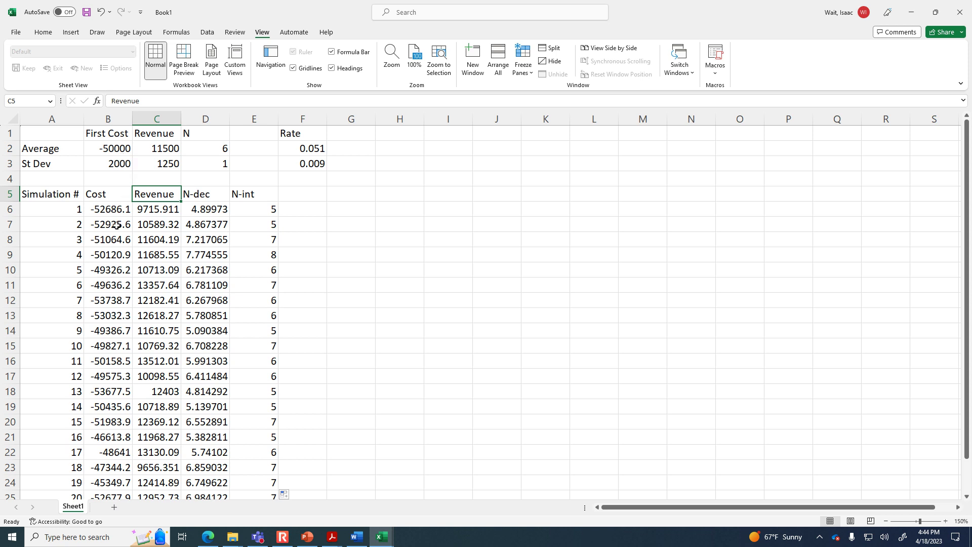
click(111, 210)
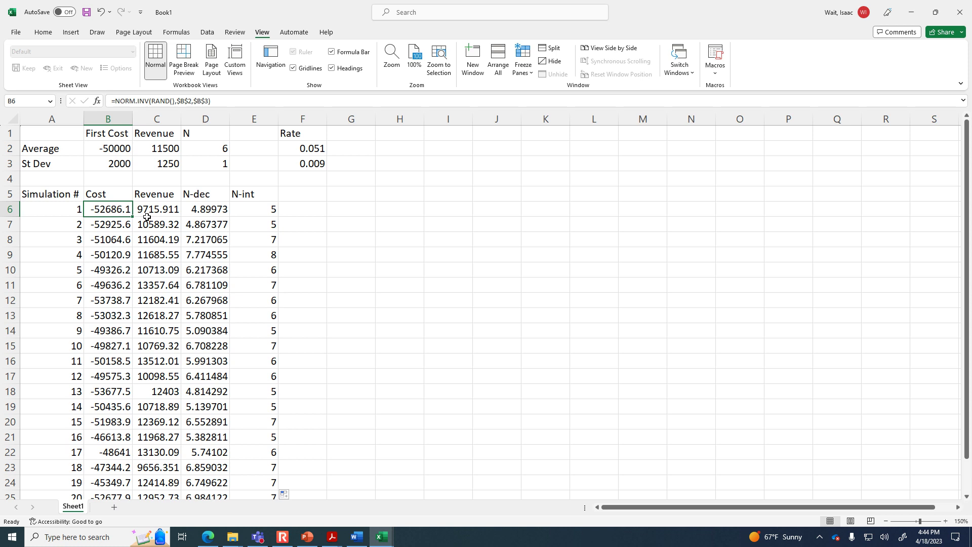
click(108, 439)
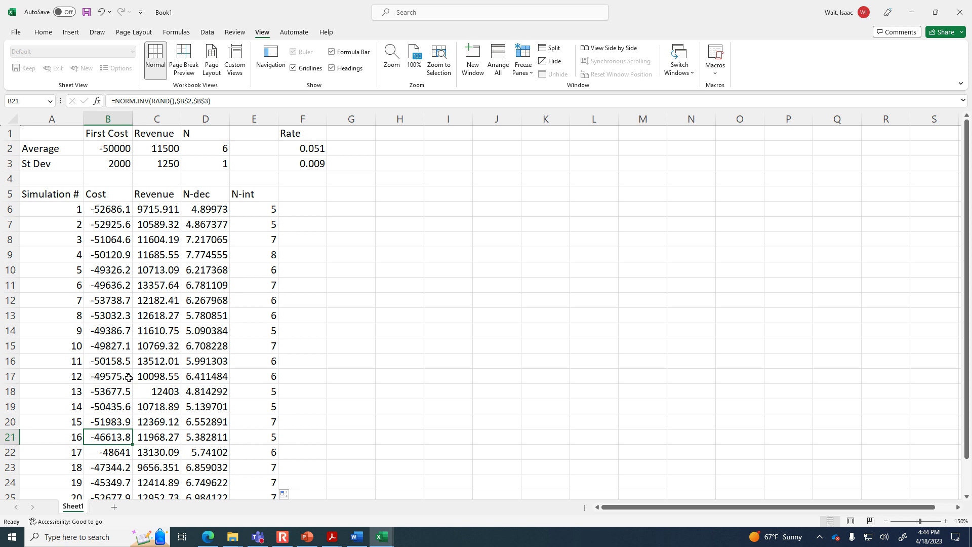
scroll(128, 377, down, 1)
scroll(128, 377, up, 1)
click(315, 191)
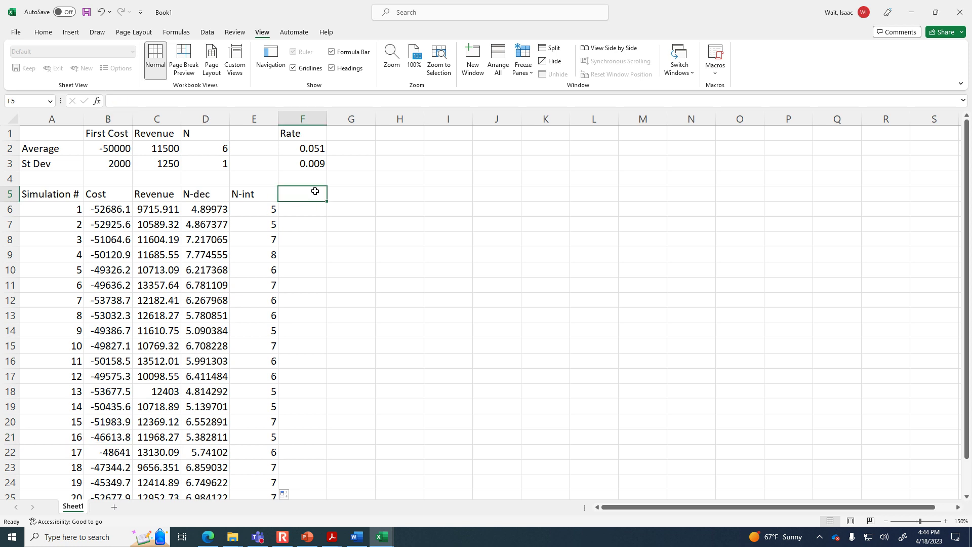
text(Rate)
key(Return)
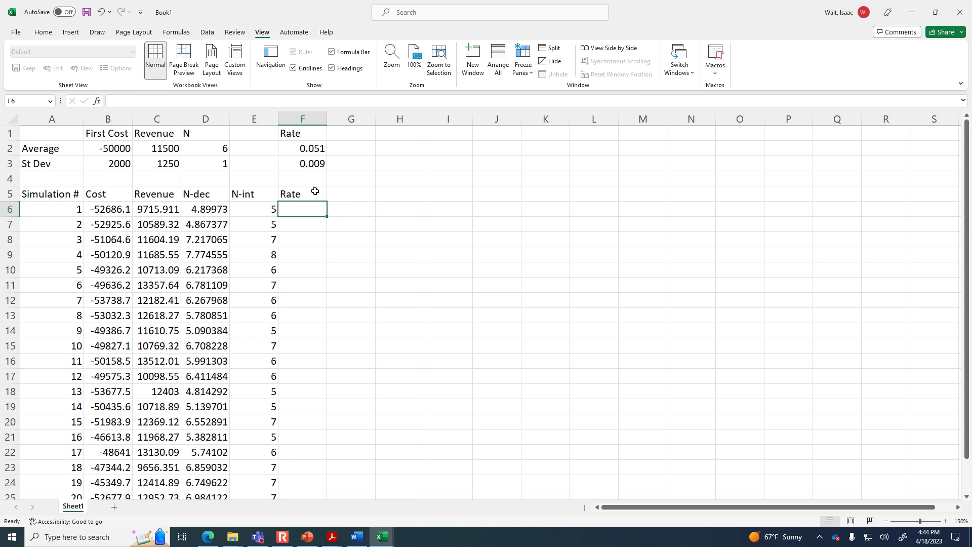
Enter =NORM.INV(RAND(),$F$2,$F$3) in F6 for the first simulated rate.
text(=nor)
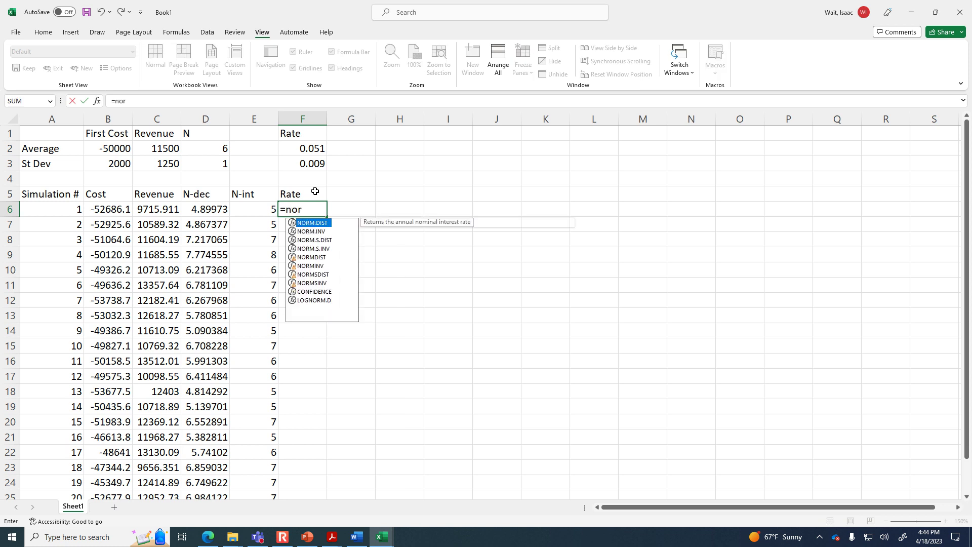
text(m.inv(rand())
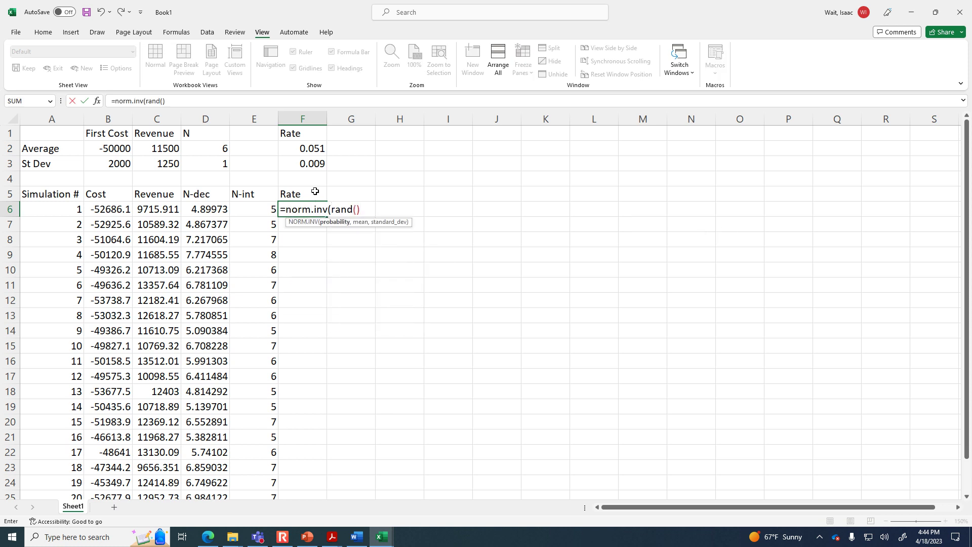
text(,)
click(299, 148)
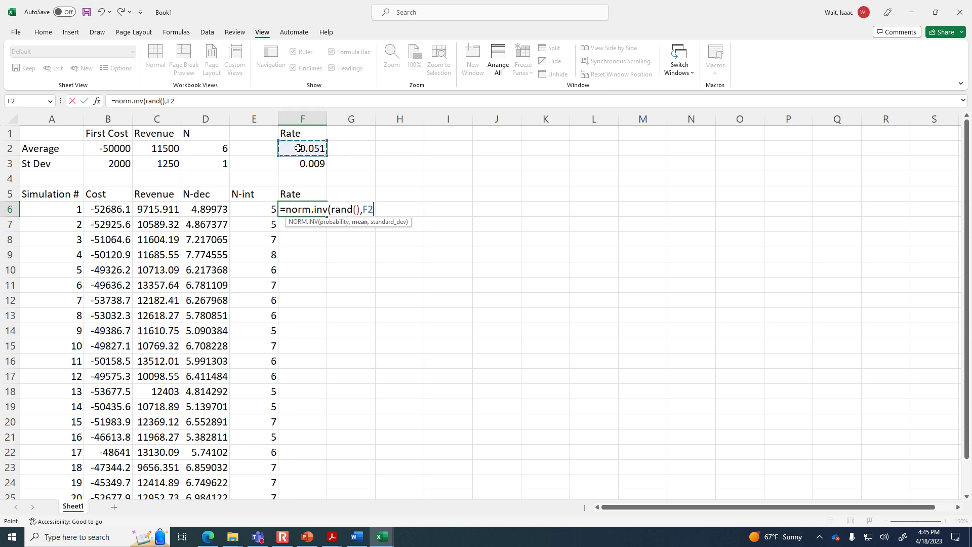
key(F4)
text(,)
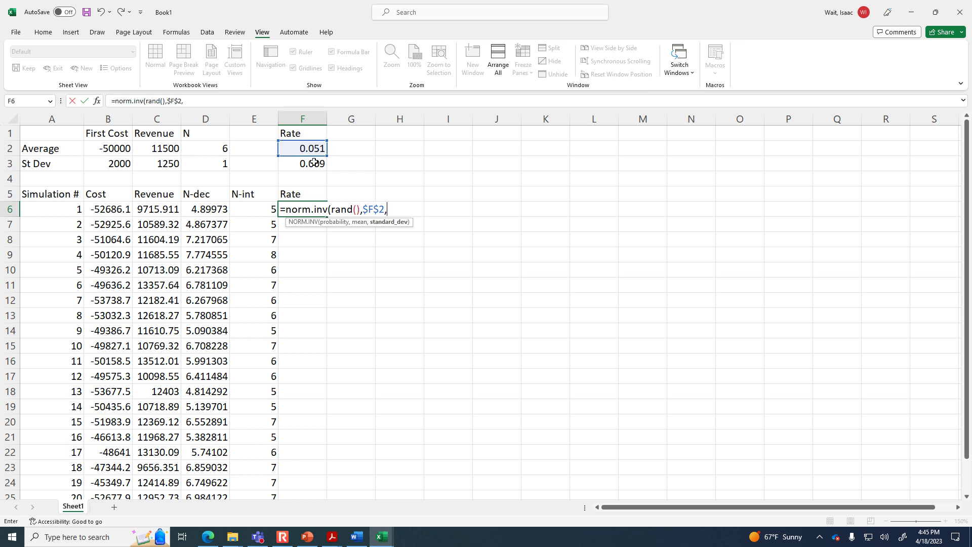
click(315, 162)
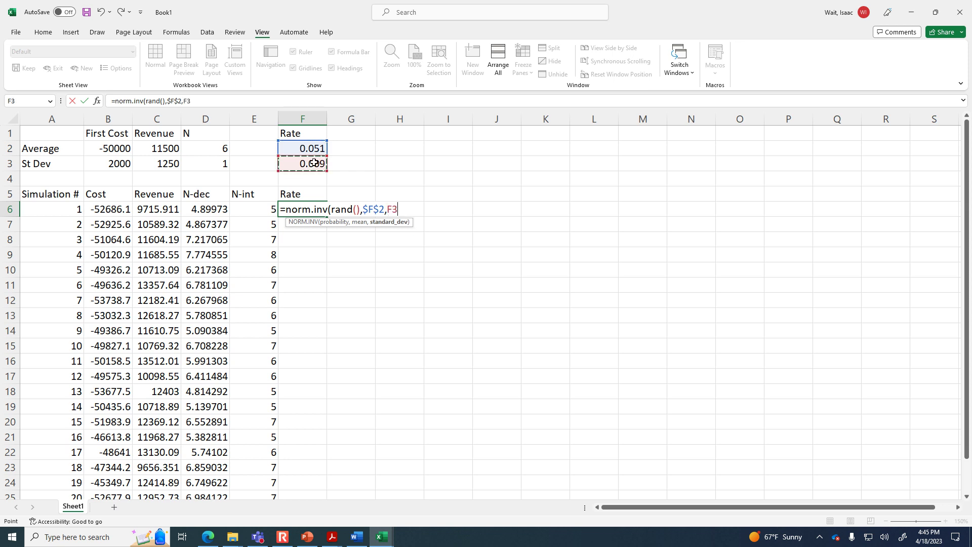
key(F4)
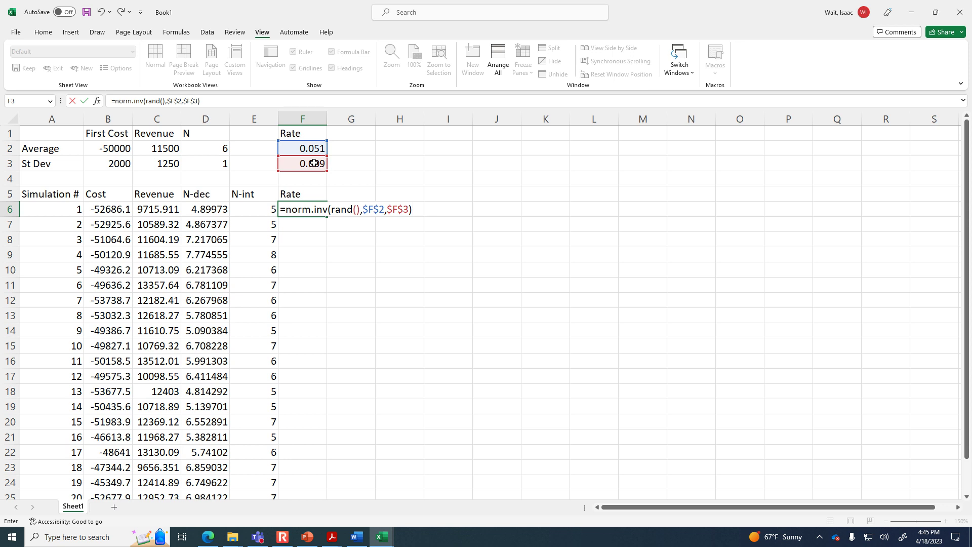
key(Return)
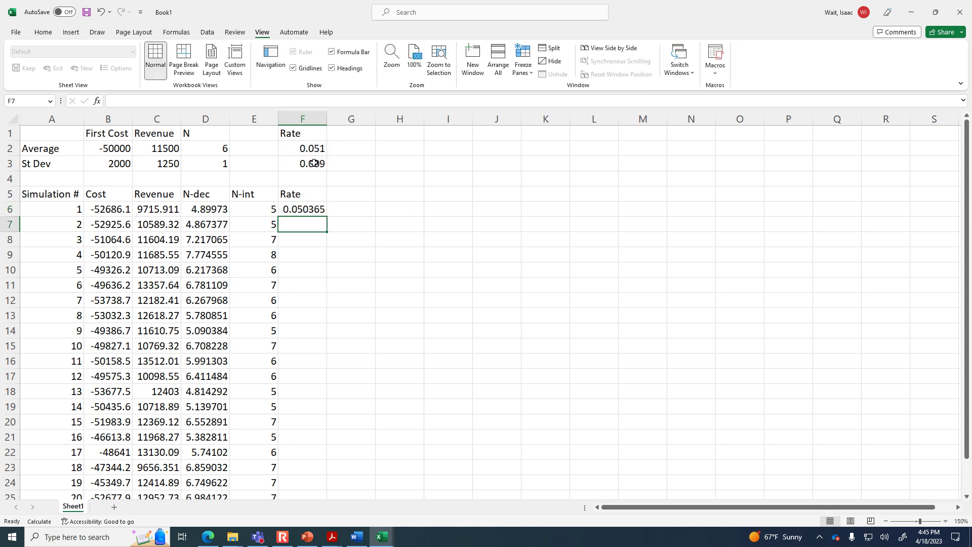
Copy the F6 rate formula down to F25 and recalculate with F9.
click(318, 210)
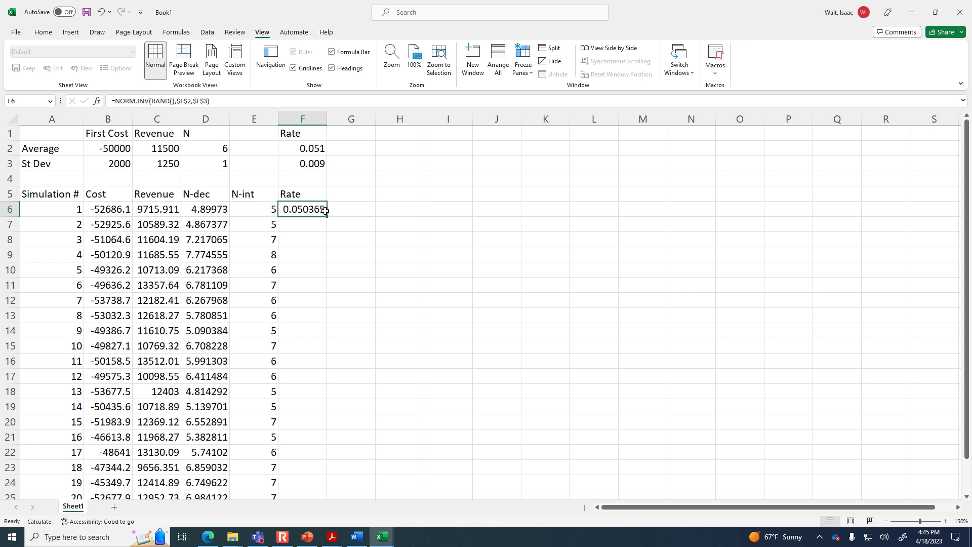
drag(327, 217, 315, 473)
scroll(402, 298, up, 1)
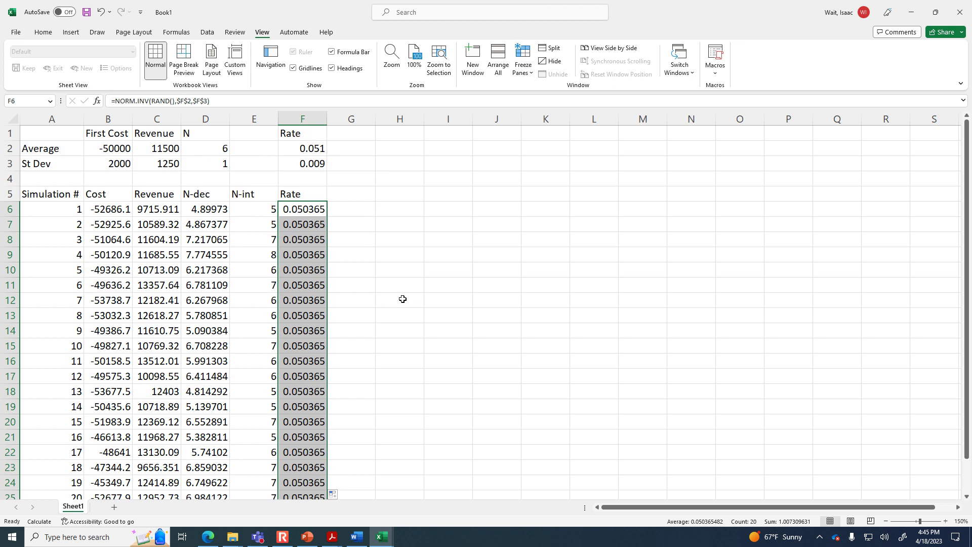
key(F9)
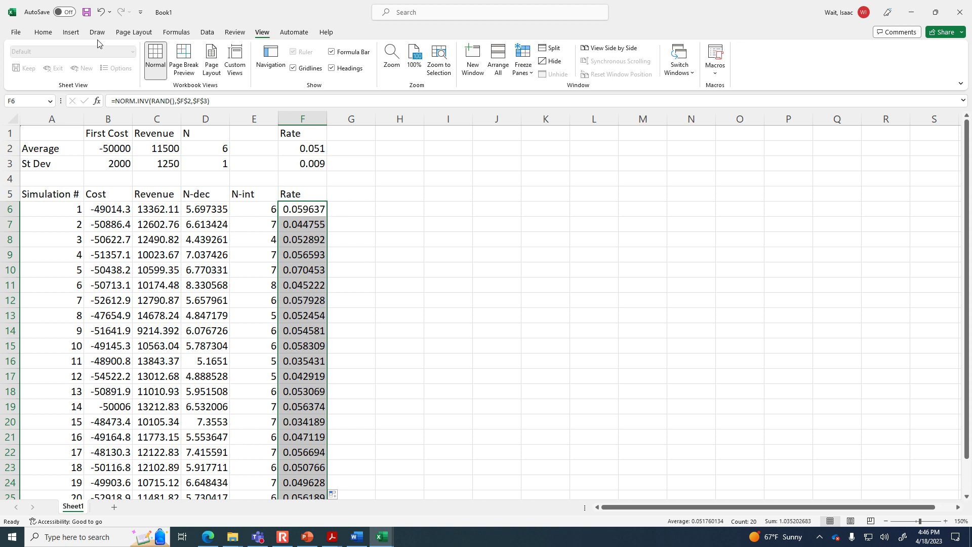
Set Calculation Options to Manual and run Calculate Now to redraw all random values.
click(183, 33)
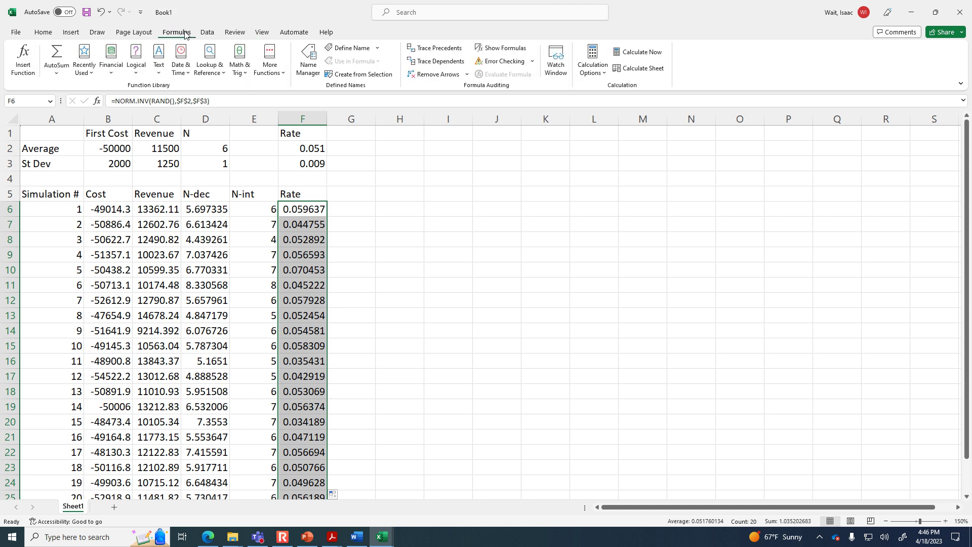
click(603, 73)
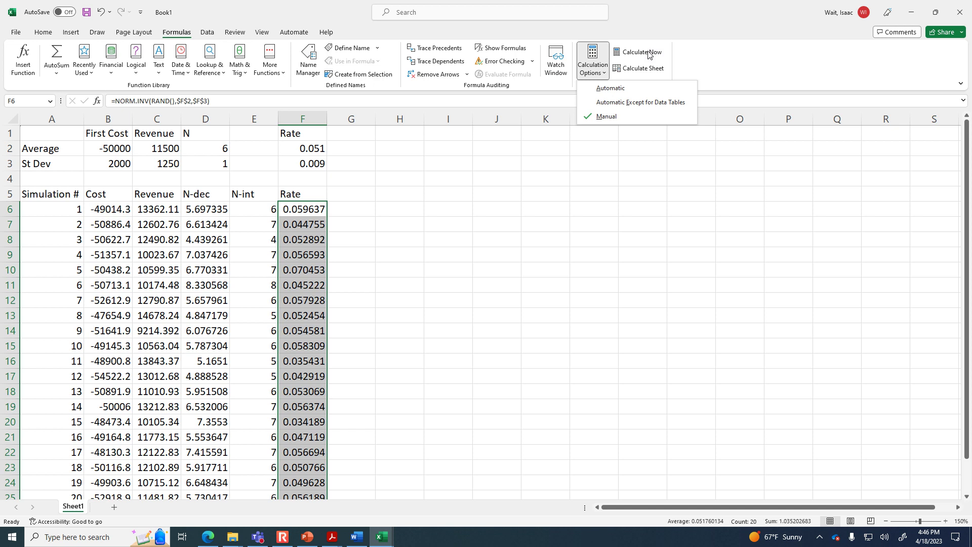
click(667, 33)
click(583, 66)
click(697, 14)
click(640, 52)
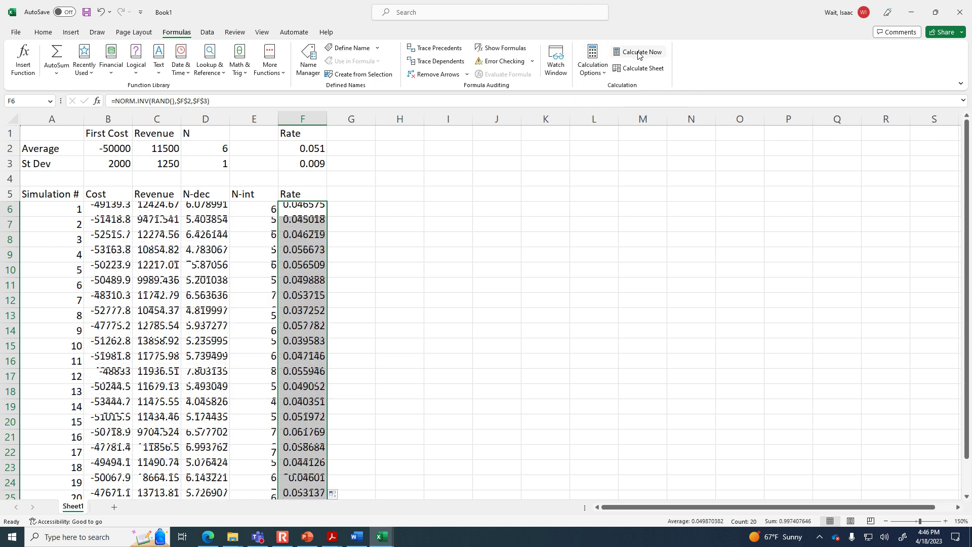
click(641, 52)
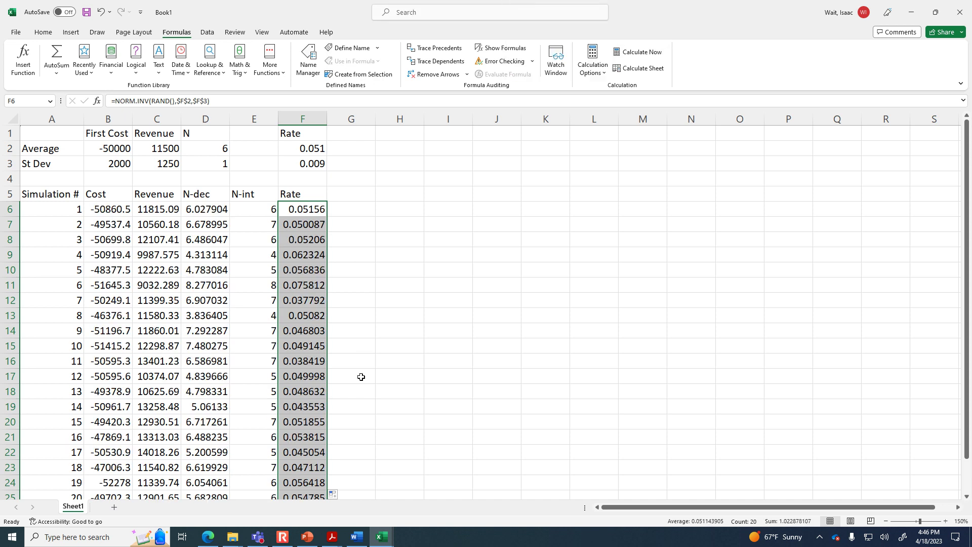
click(435, 329)
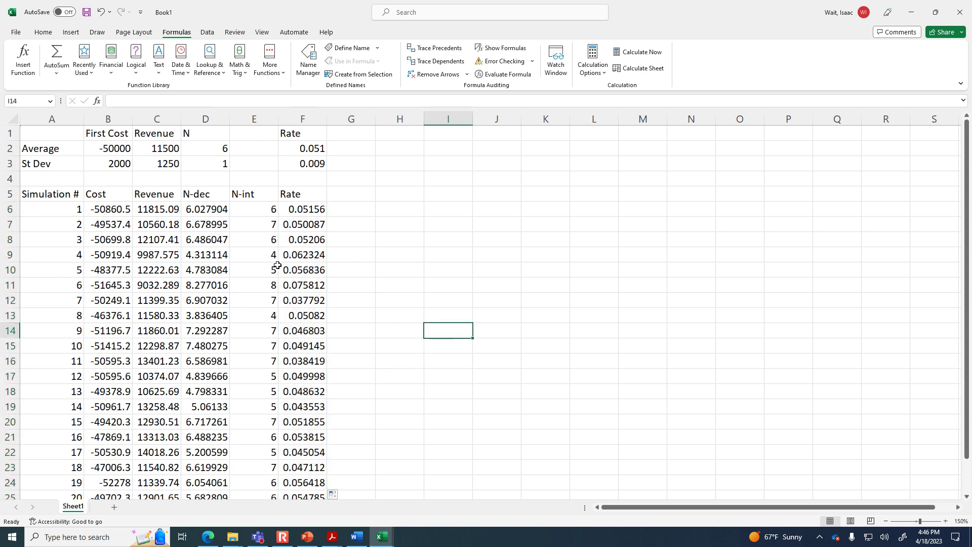
click(260, 210)
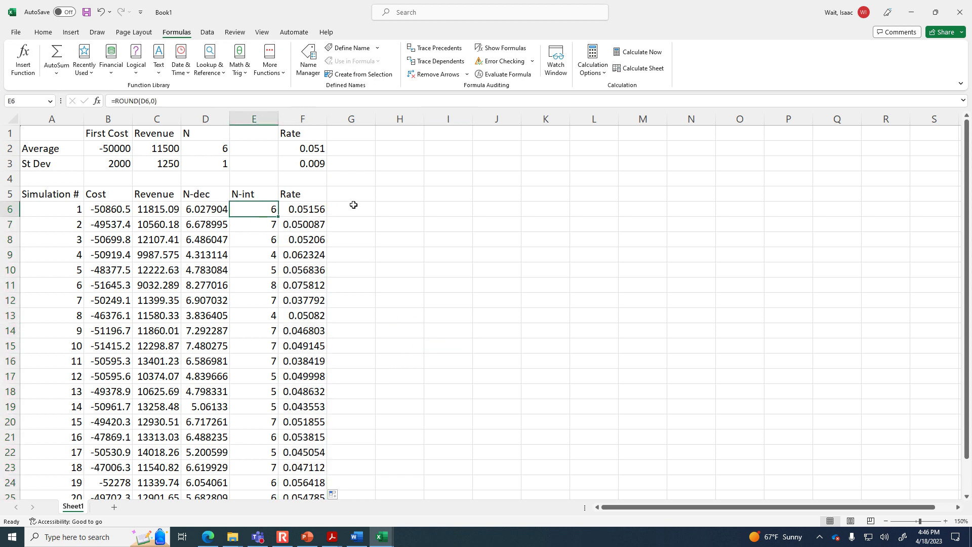
click(438, 271)
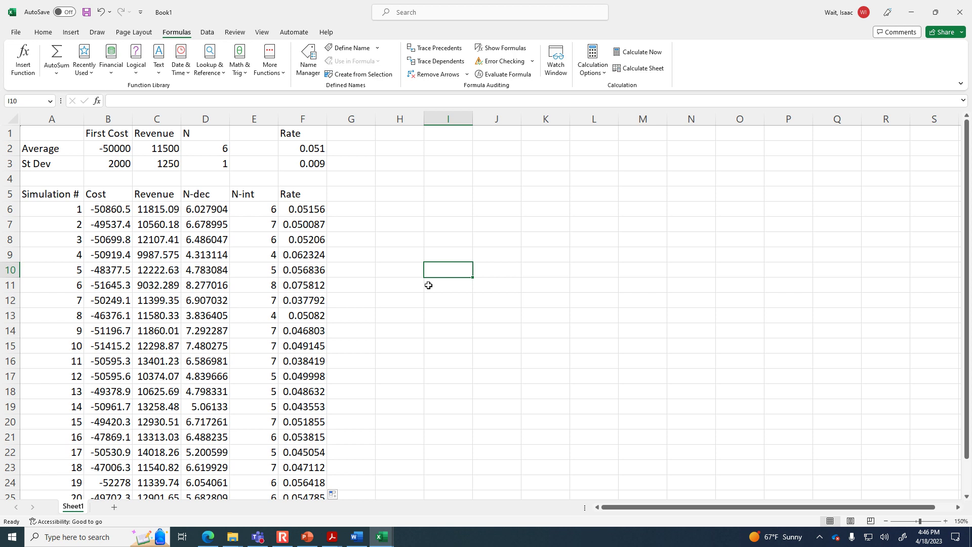
click(72, 212)
drag(72, 212, 112, 208)
click(112, 208)
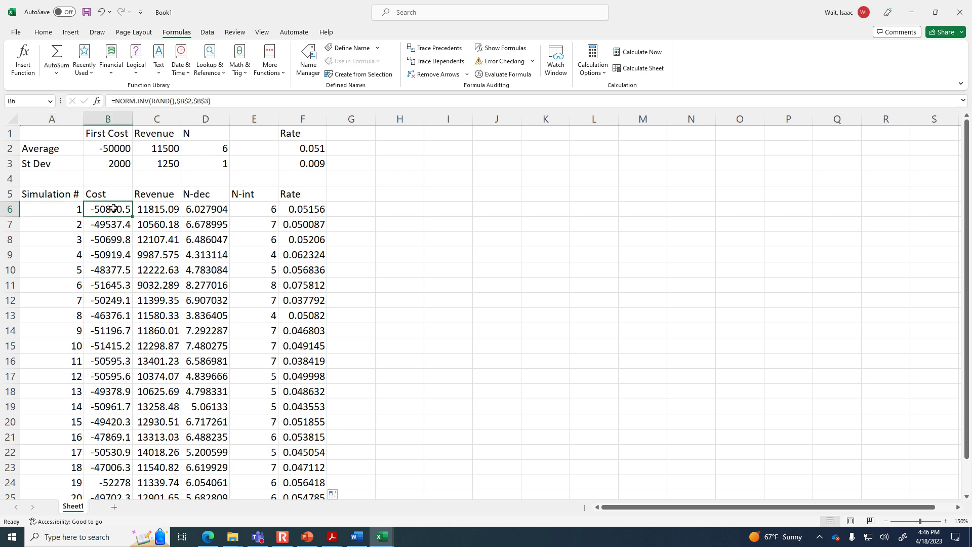
click(165, 207)
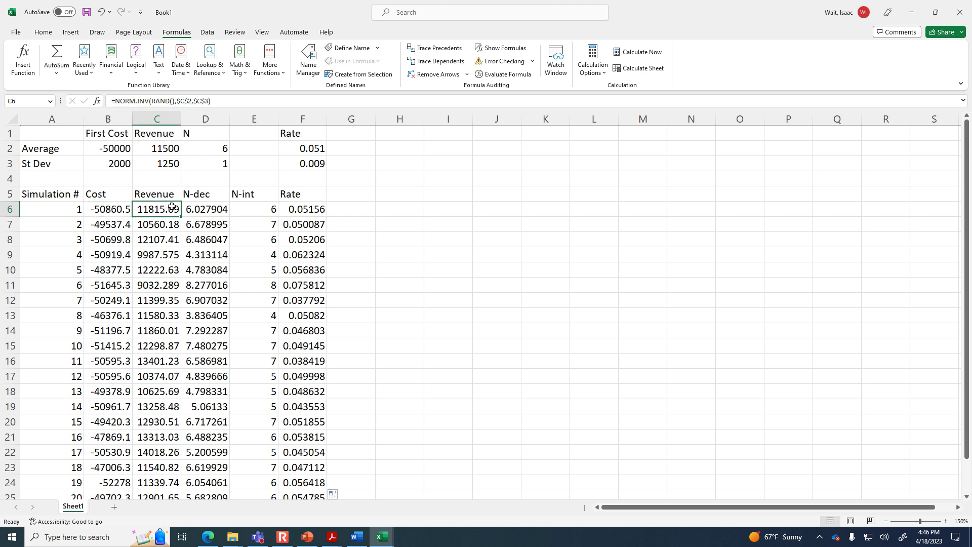
click(259, 209)
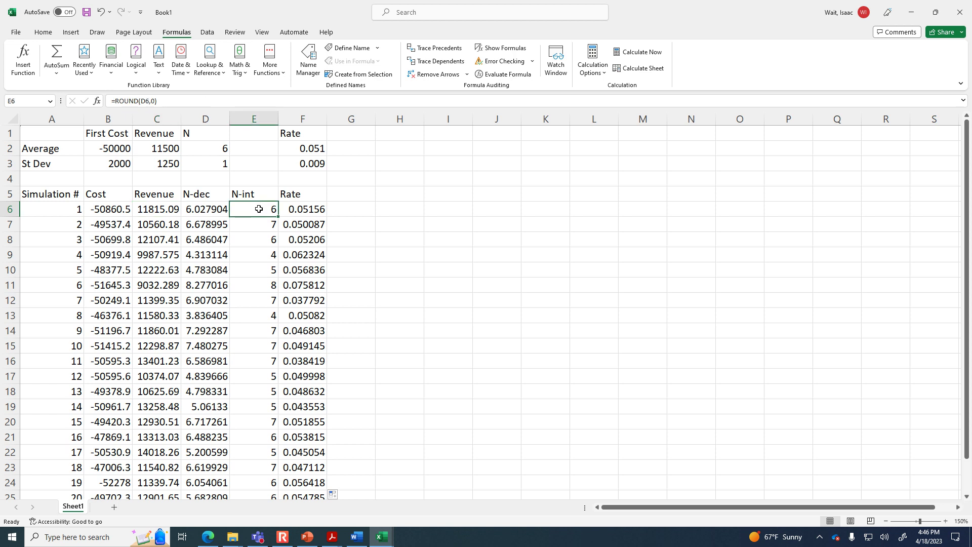
click(301, 208)
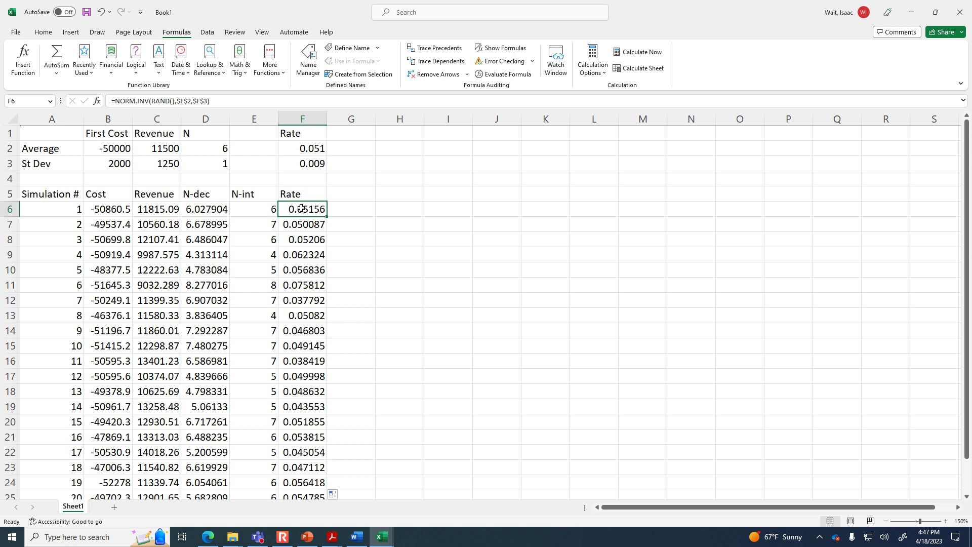
click(356, 192)
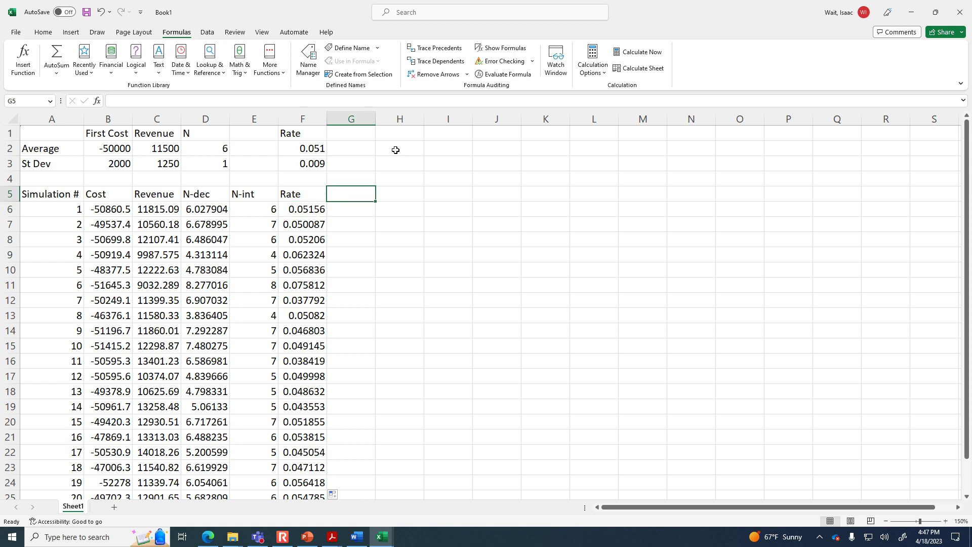
Add a 'Total PV' heading and enter =PV(F6,E6,-C6)+B6 in G6, giving $8,811.27.
text(Total PV)
key(Return)
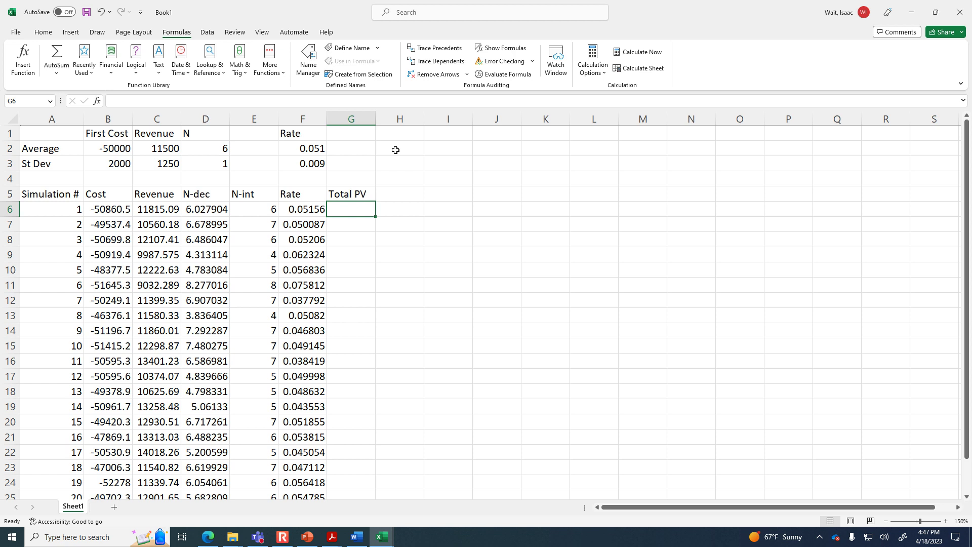
text(=pv()
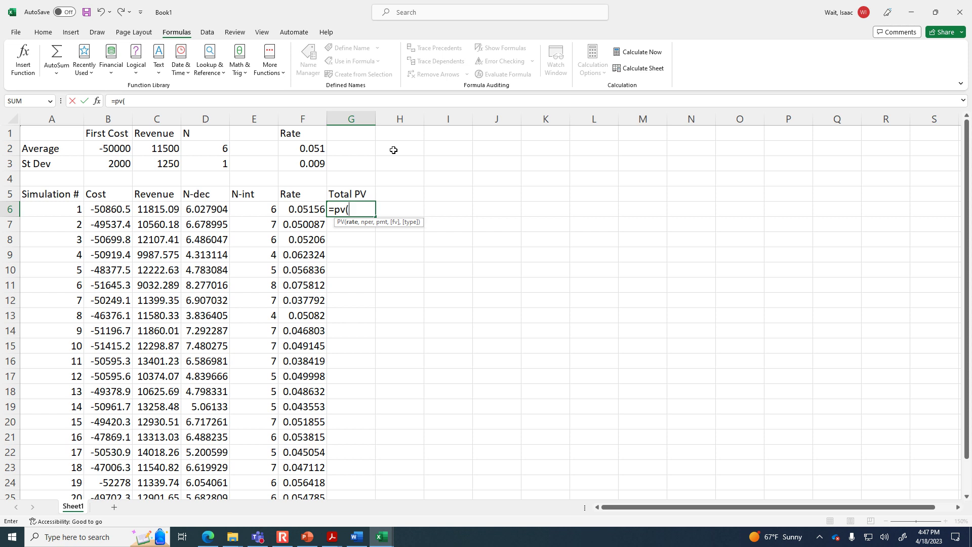
click(306, 209)
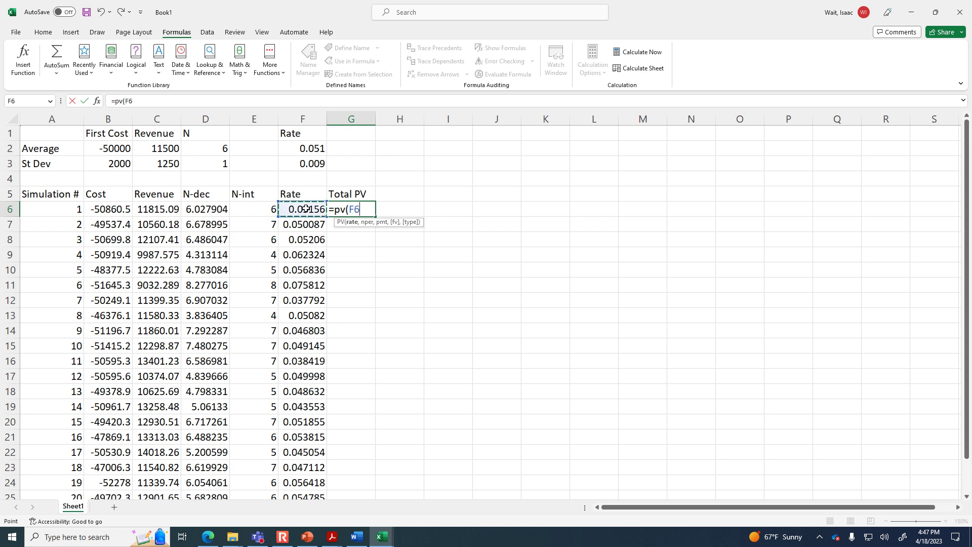
text(,)
click(260, 208)
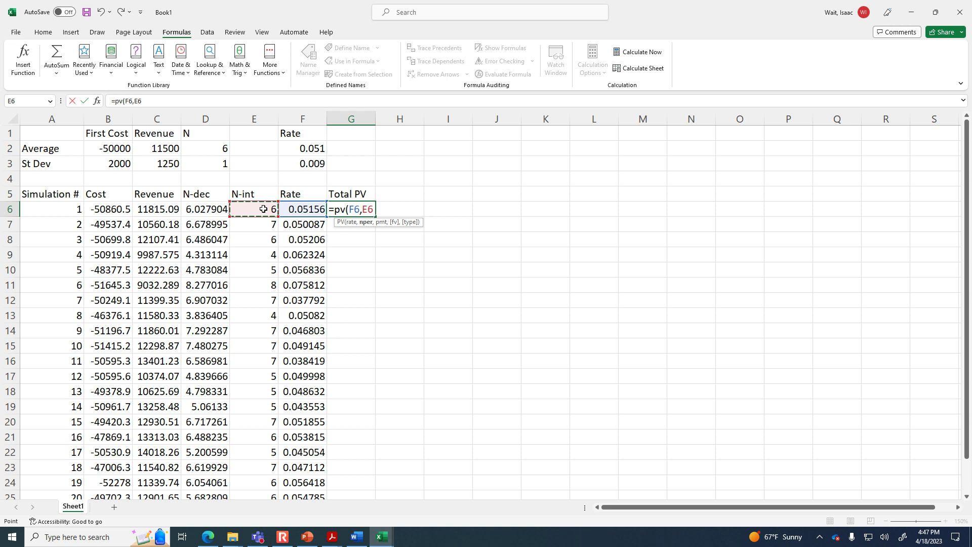
text(,-)
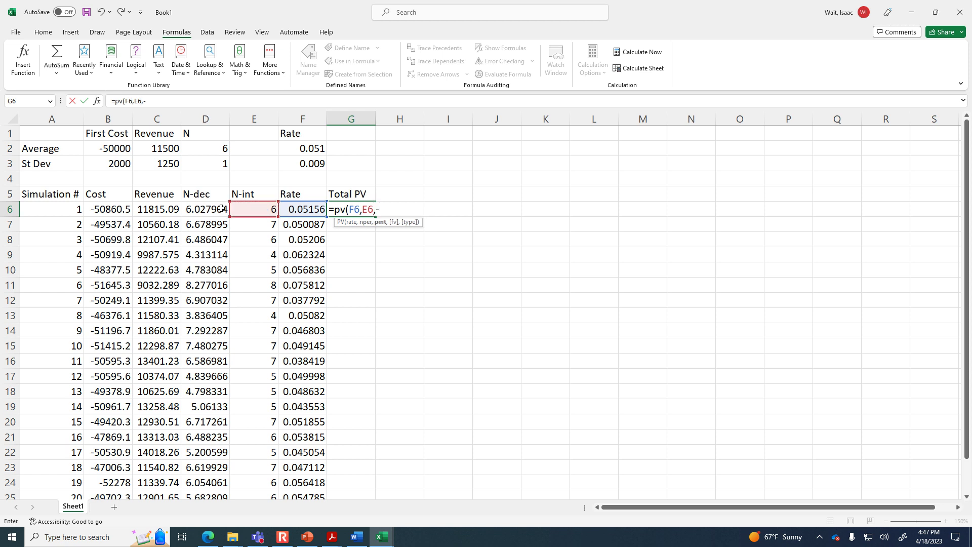
click(161, 210)
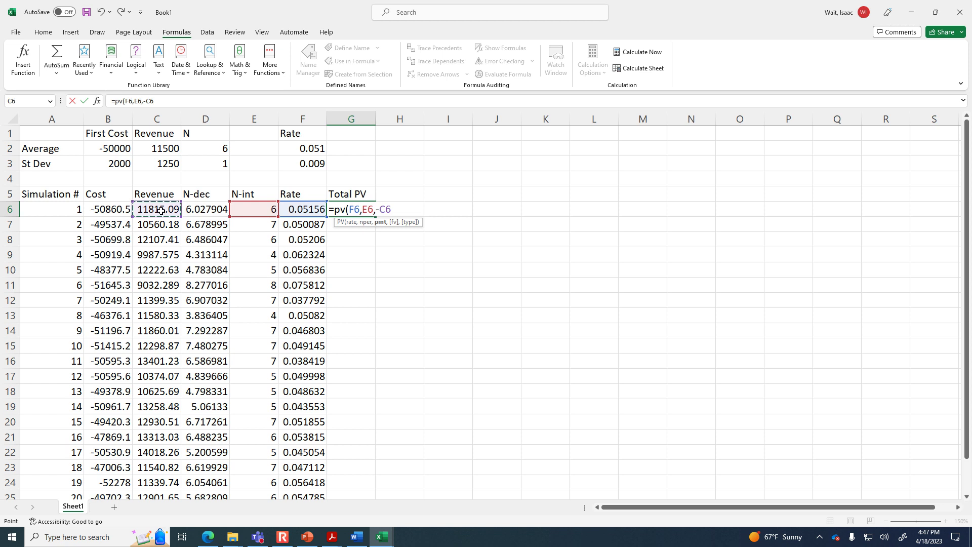
text()+)
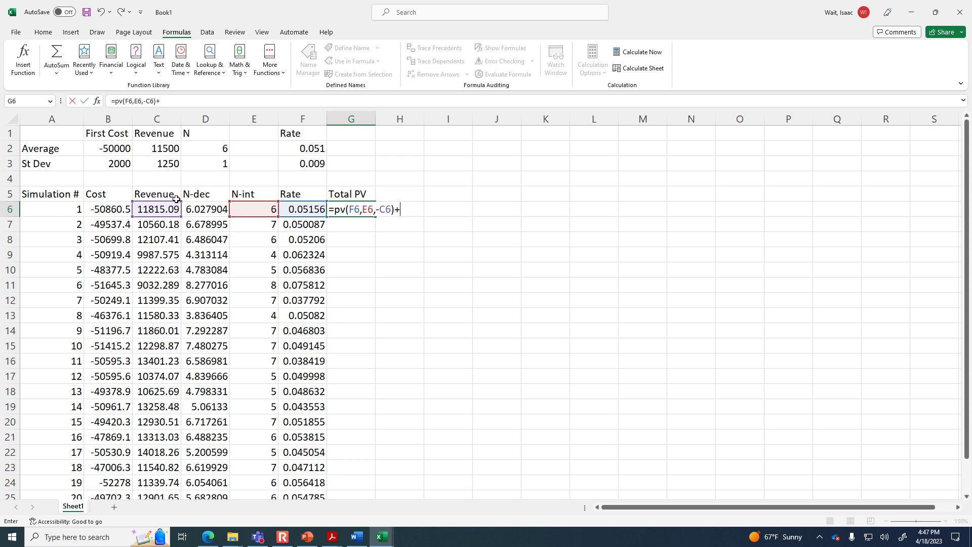
click(111, 209)
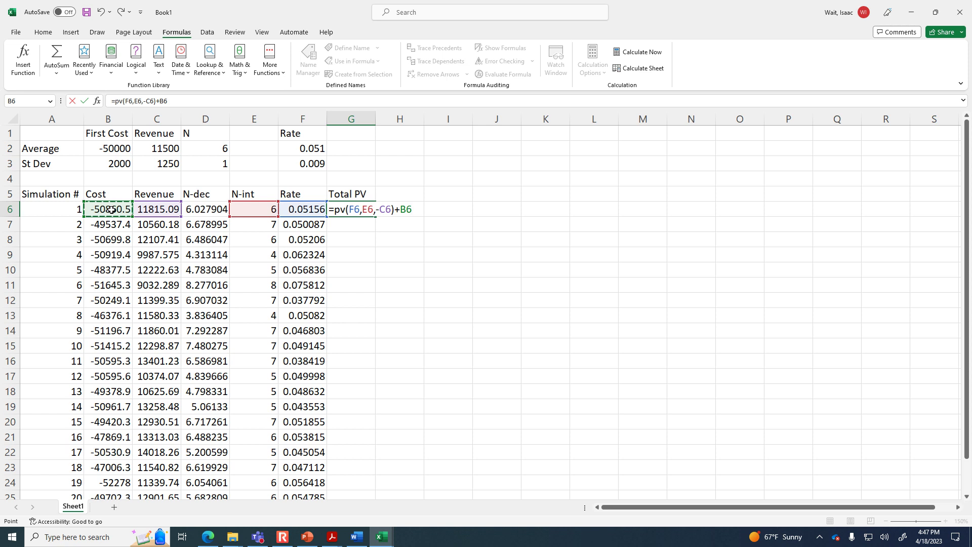
key(Return)
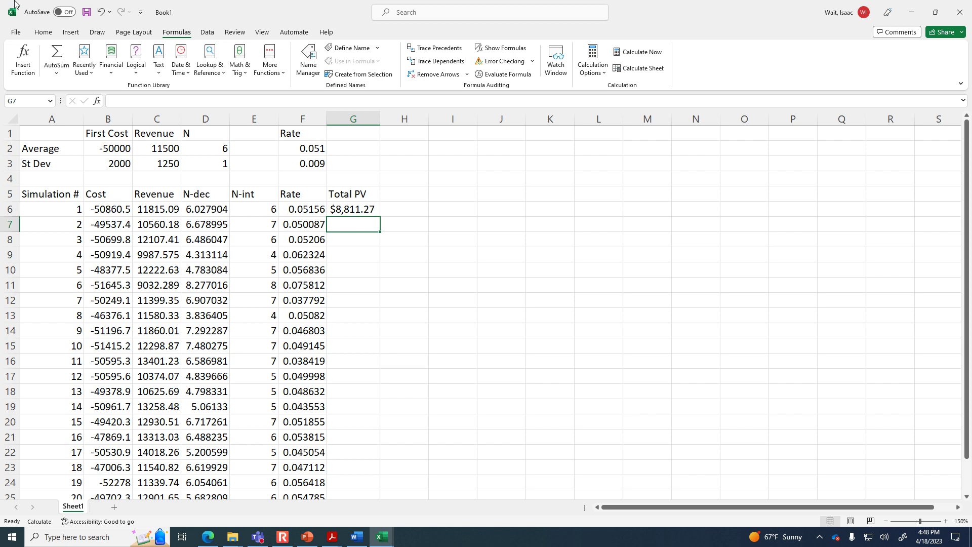
Fill the Total PV formula down to row 25, recalculate, and widen column G.
click(353, 209)
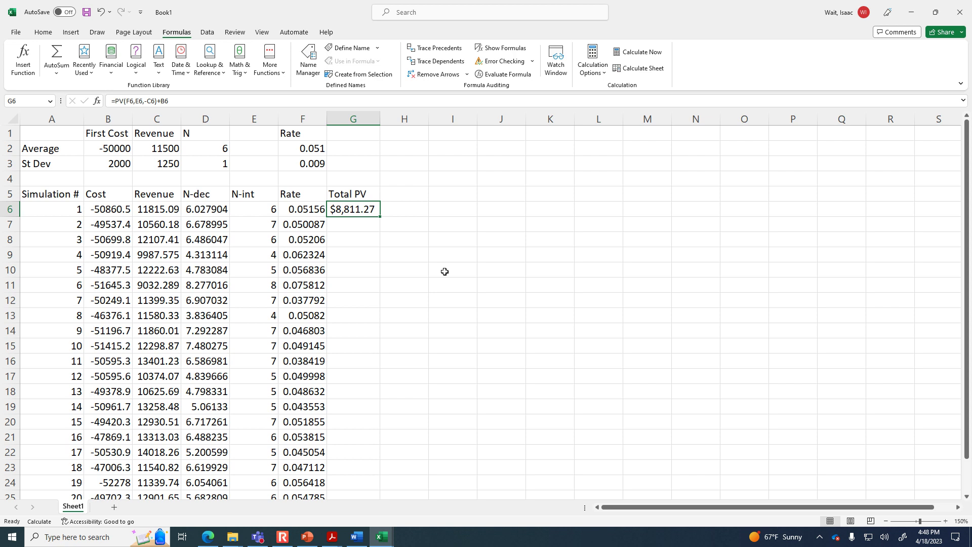
double_click(380, 216)
key(F9)
drag(380, 121, 394, 122)
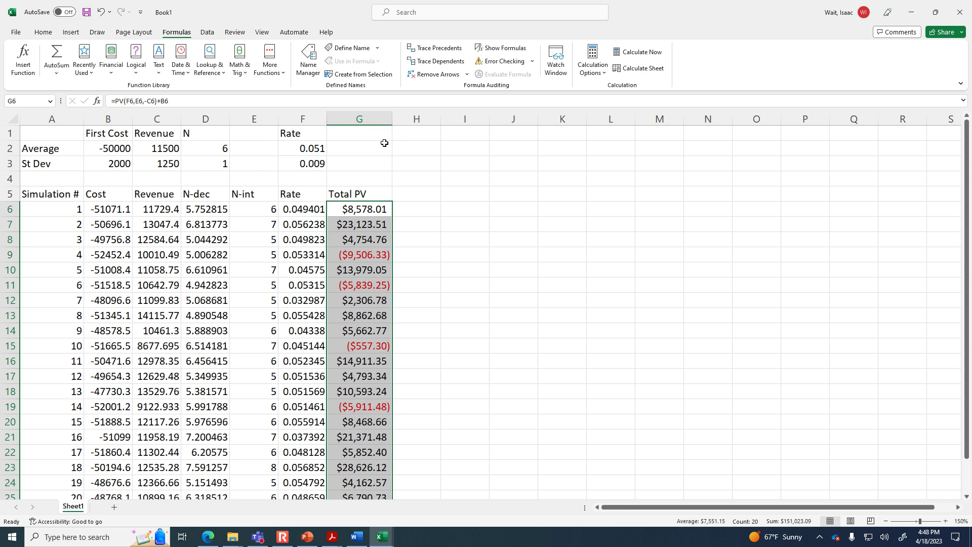
Check the Total PV formulas for simulations 18 and 4, then select the Cost values.
click(374, 465)
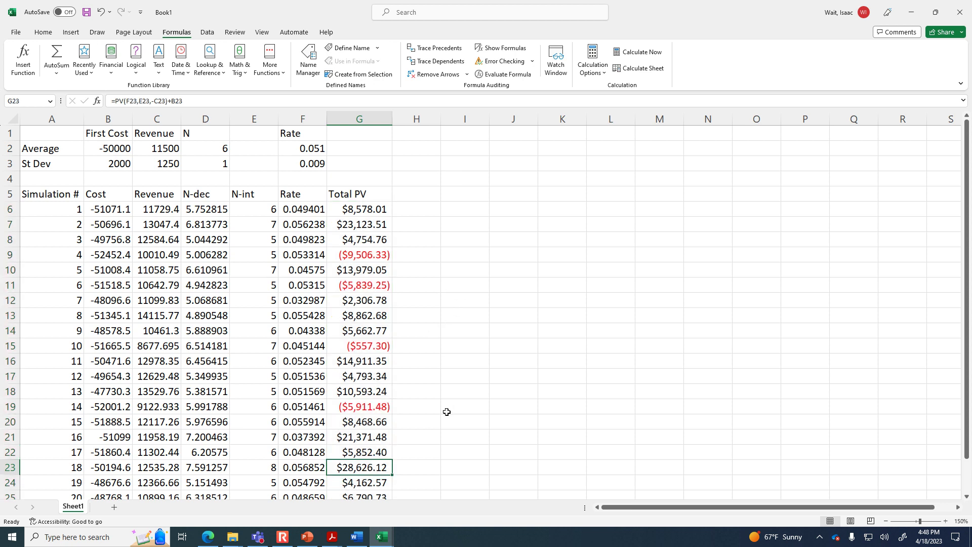
scroll(447, 411, down, 2)
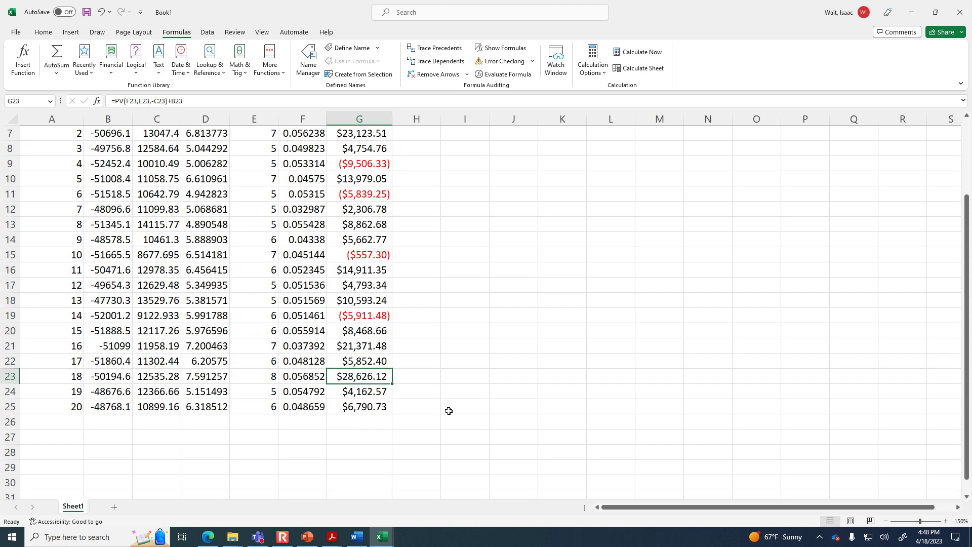
scroll(449, 410, up, 1)
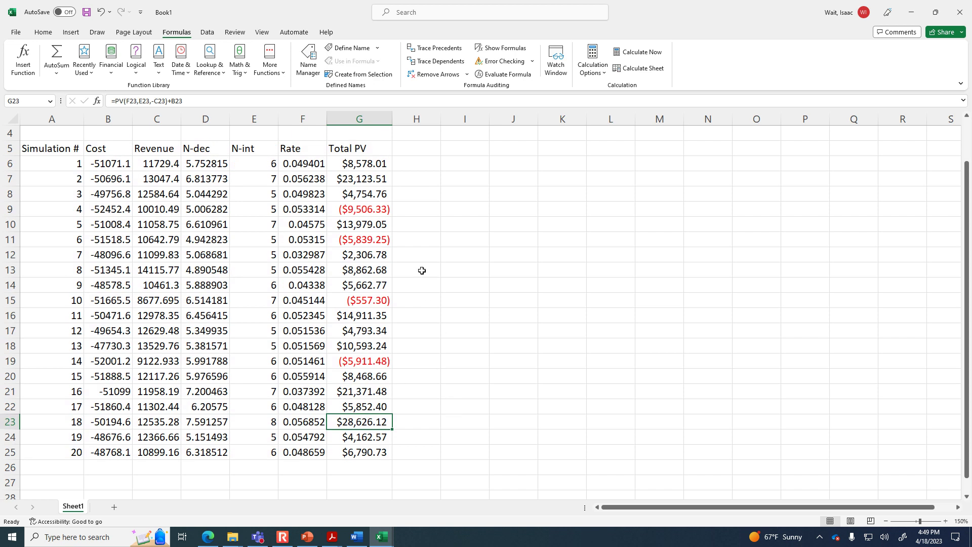
click(378, 206)
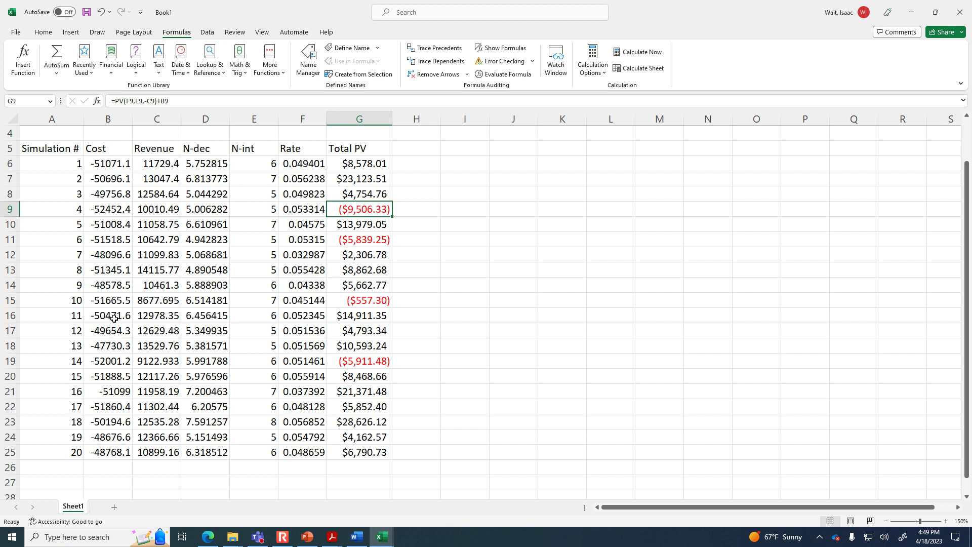
drag(115, 164, 102, 446)
Insert a blank row at row 4 above the simulation table.
scroll(115, 209, up, 1)
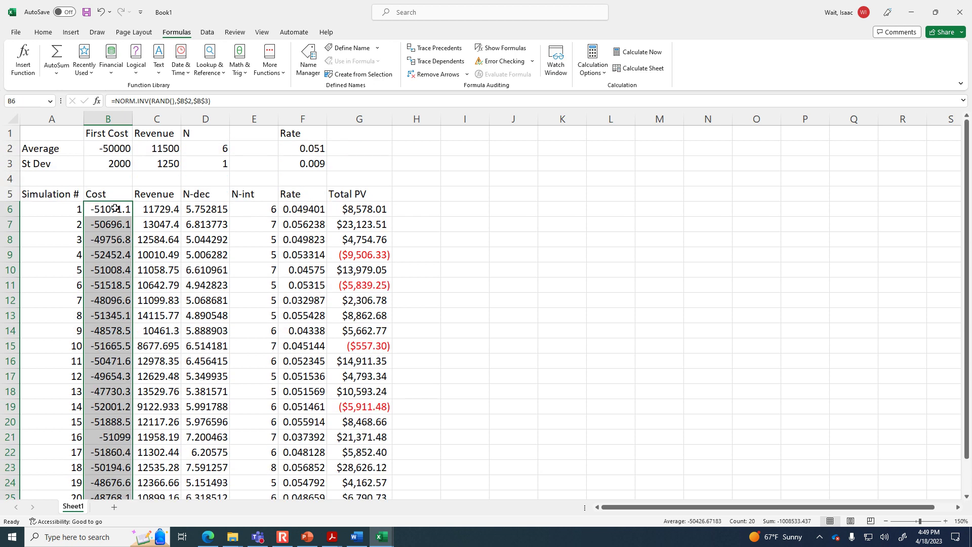
click(475, 197)
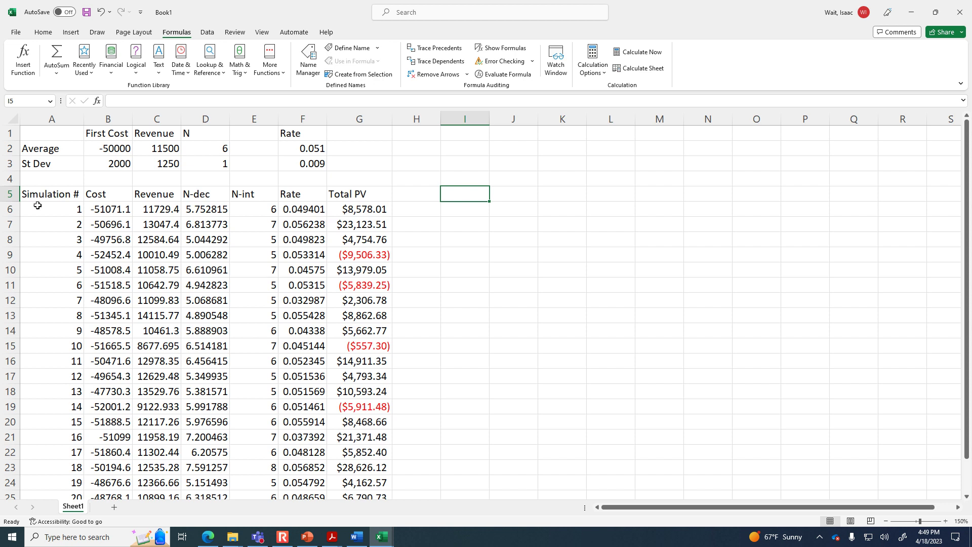
click(10, 178)
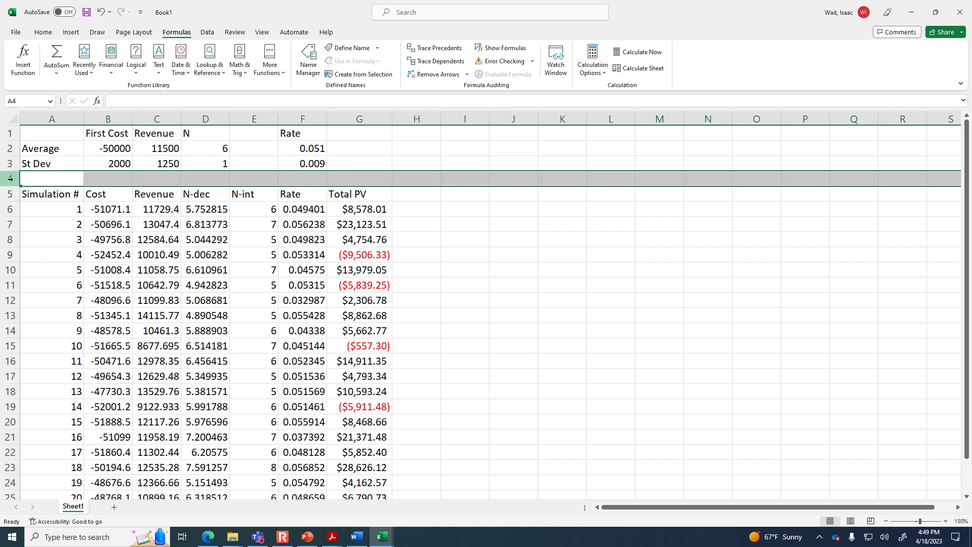
click(570, 250)
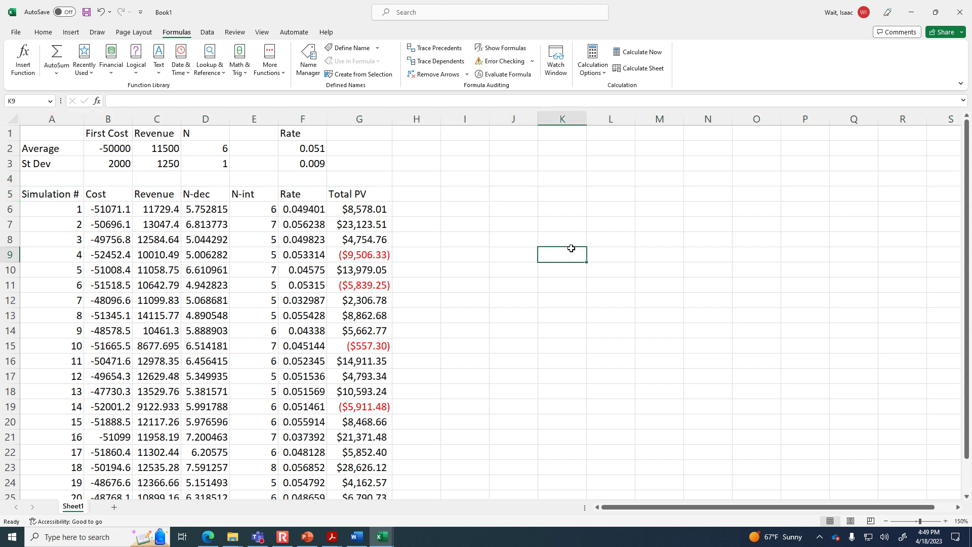
right_click(12, 179)
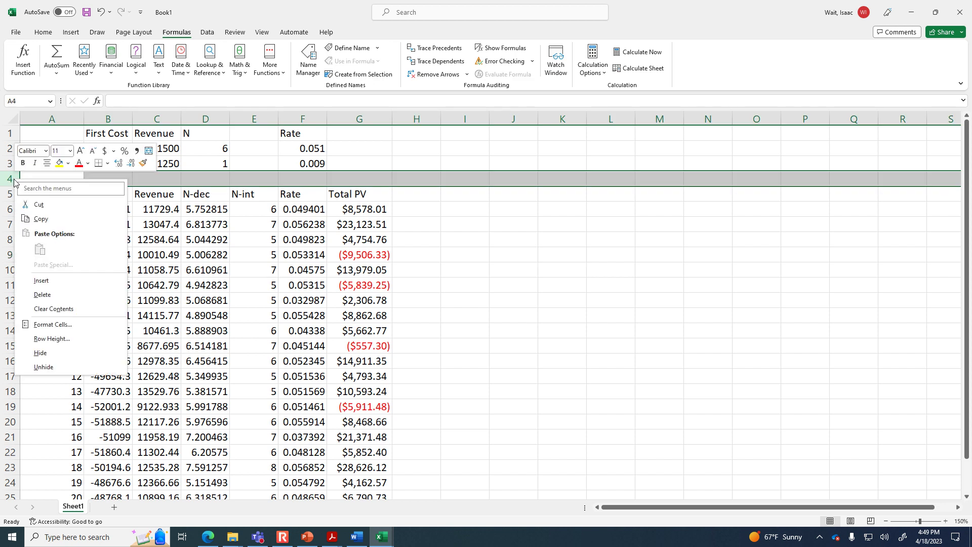
click(64, 287)
click(658, 269)
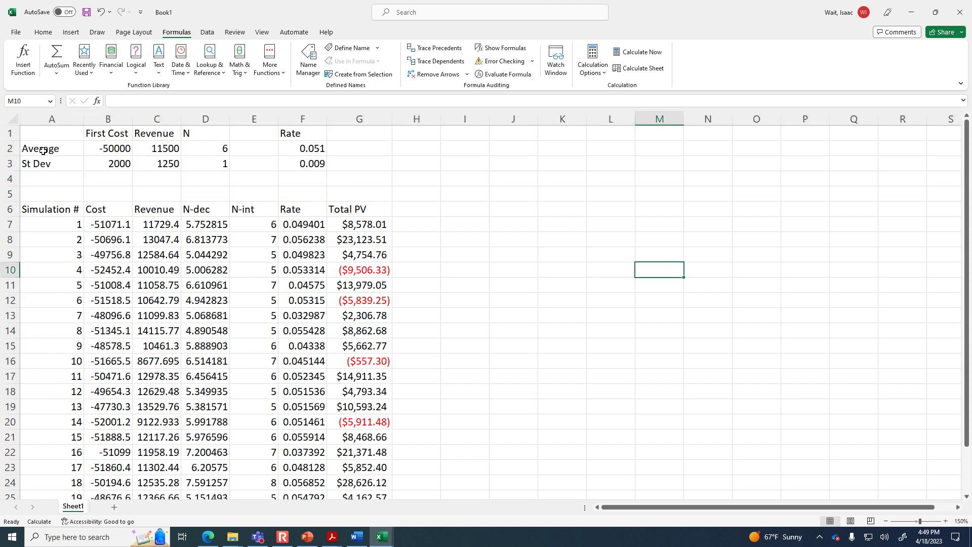
Label A5 'AVG' and enter =AVERAGE(B7:B26) in B5, giving -50426.7.
click(31, 195)
text(AVG)
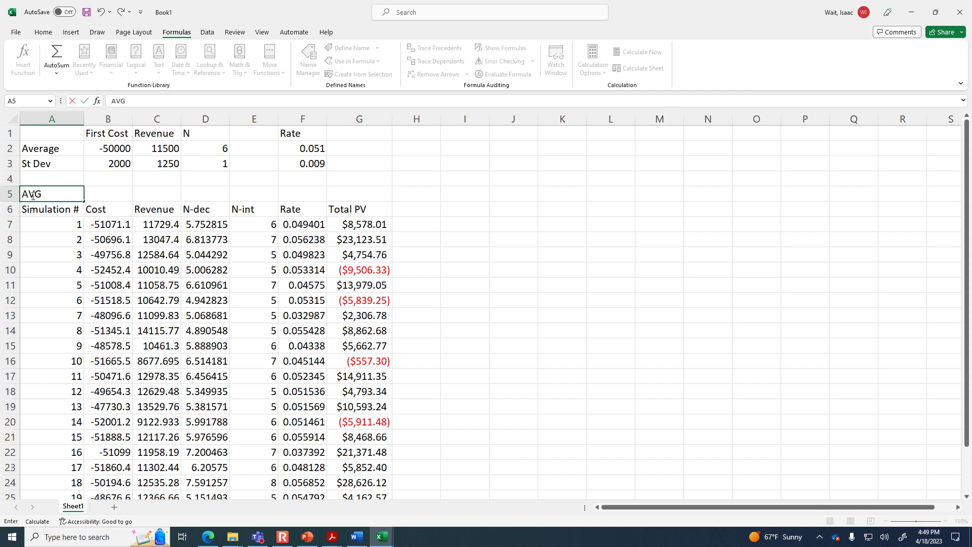
key(Tab)
text(=)
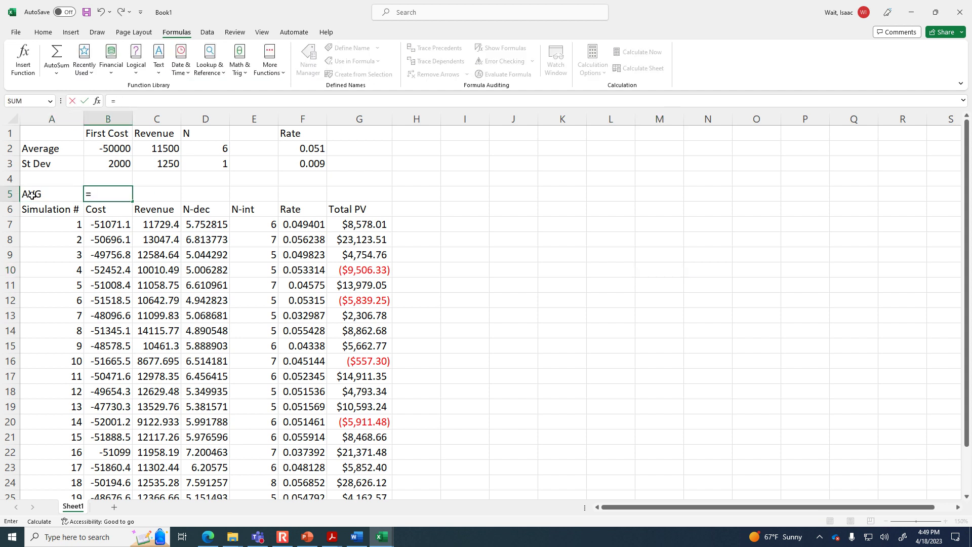
text(average()
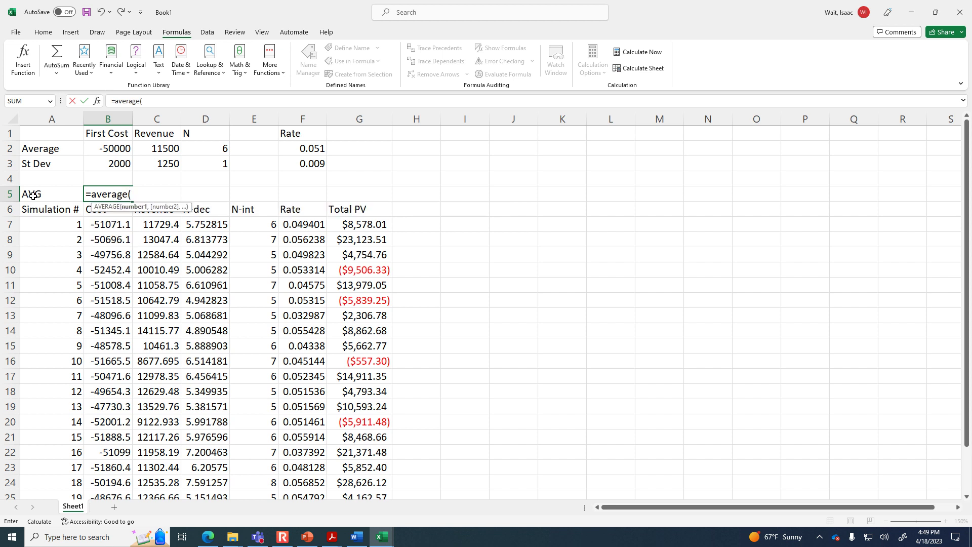
click(121, 224)
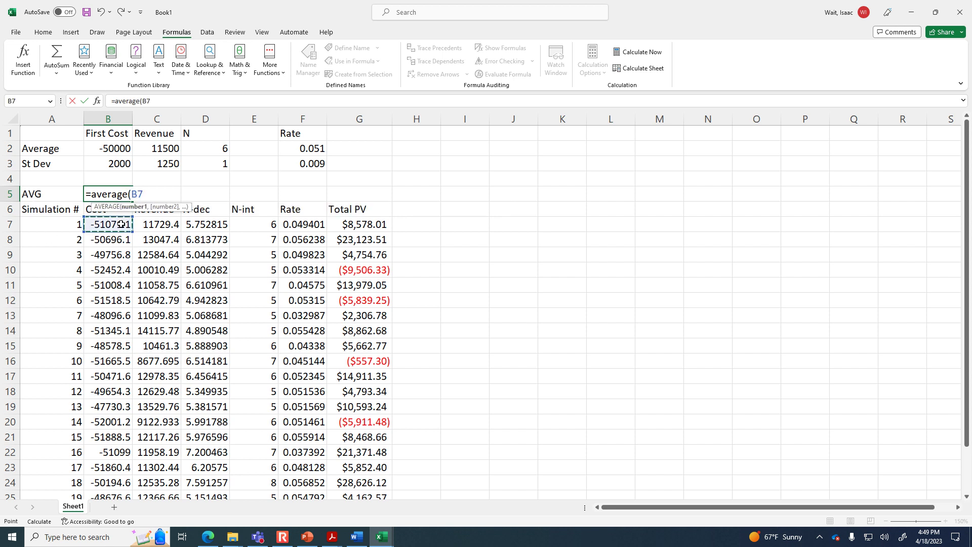
key(ctrl+shift+Down)
key(Return)
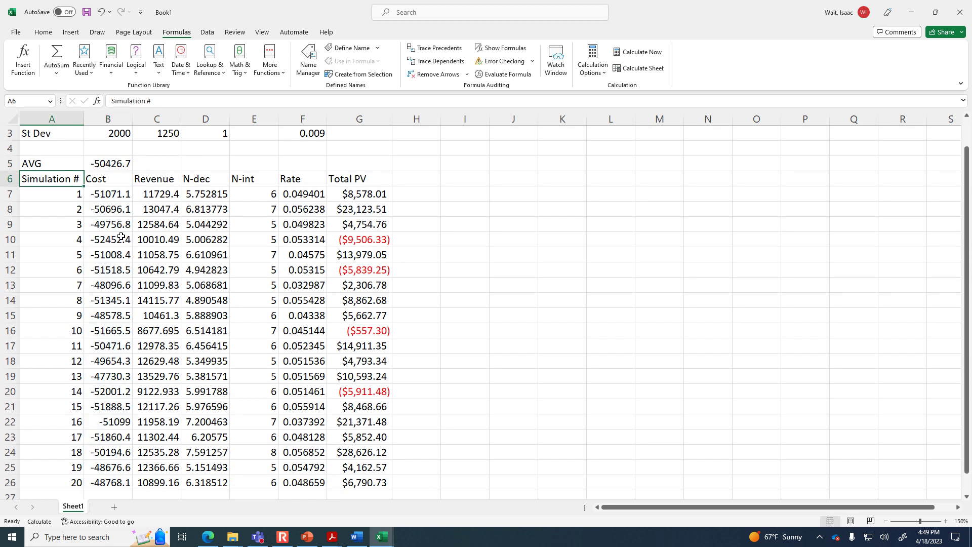
scroll(122, 237, up, 1)
click(122, 192)
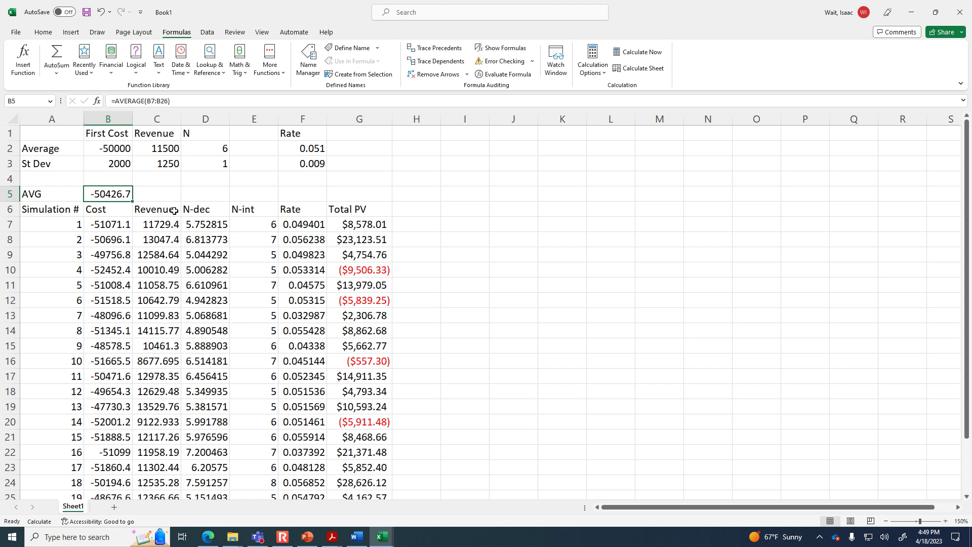
scroll(173, 211, down, 3)
Extend the Simulation # series from 19, 20 down to 10000 at row 10006.
click(64, 368)
drag(64, 368, 76, 544)
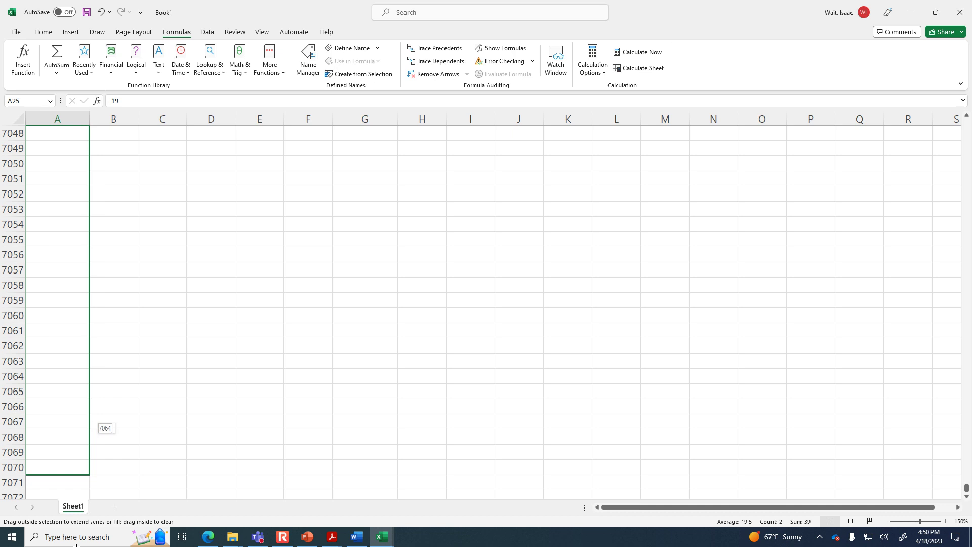
drag(132, 431, 85, 31)
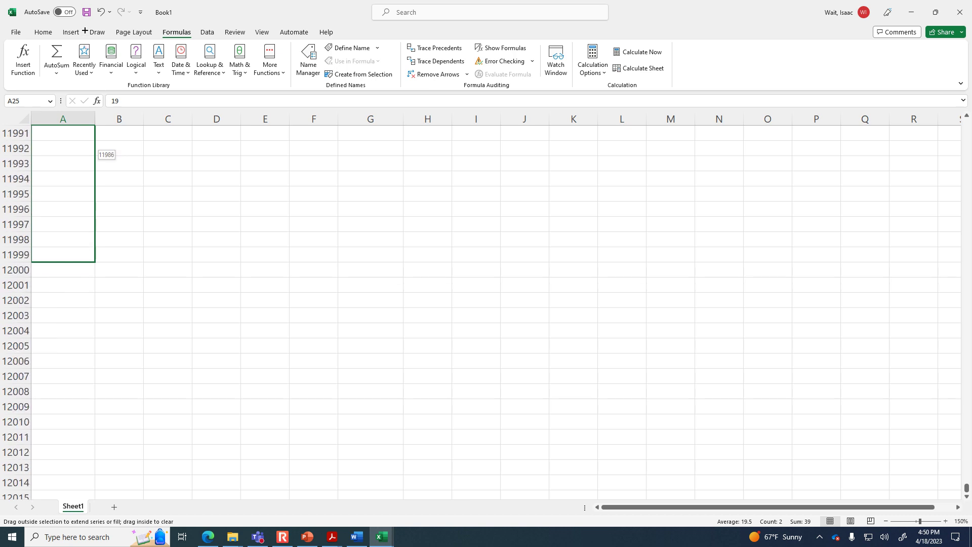
drag(86, 13, 86, 14)
drag(87, 67, 92, 488)
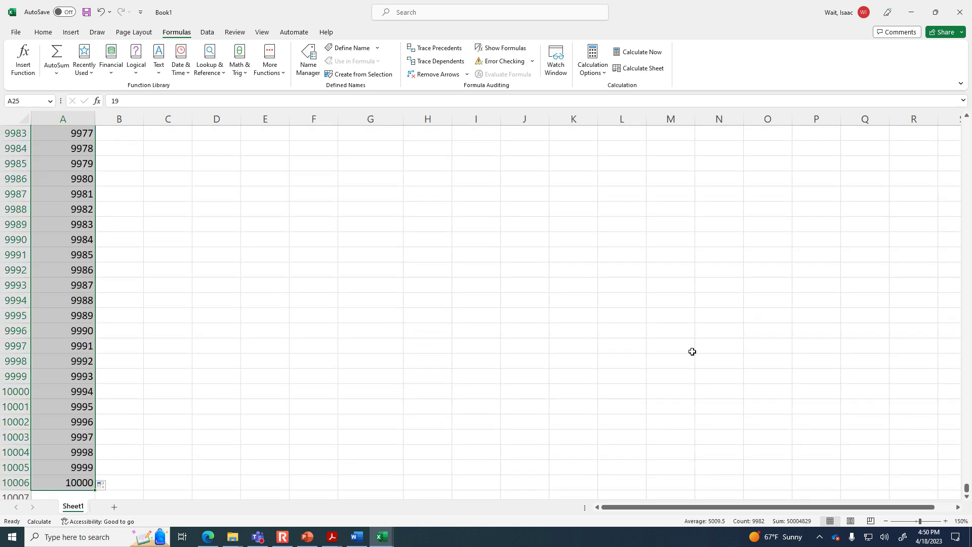
drag(965, 489, 969, 118)
scroll(152, 446, down, 3)
scroll(154, 432, up, 1)
scroll(154, 433, up, 2)
scroll(177, 435, down, 1)
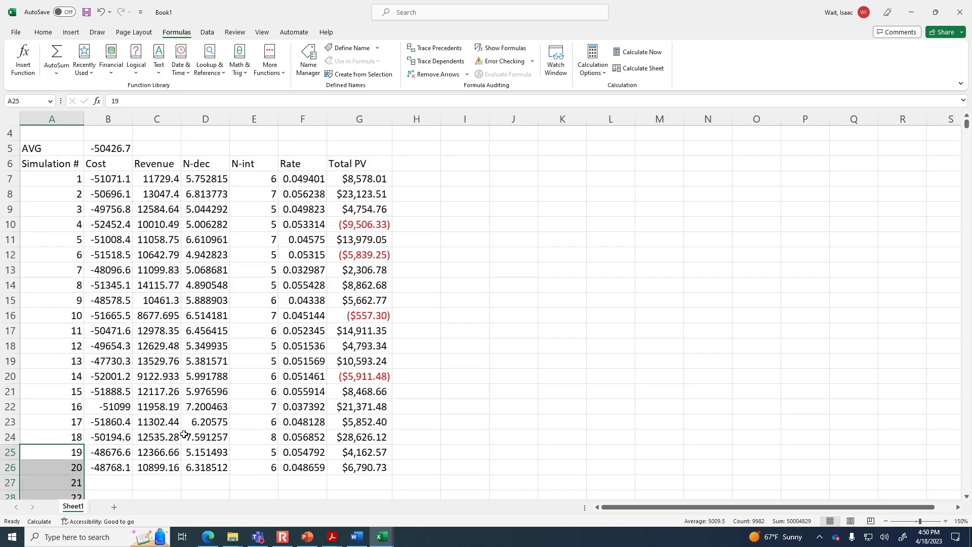
Fill the Cost, Revenue and N-dec formulas down to row 10006.
click(120, 465)
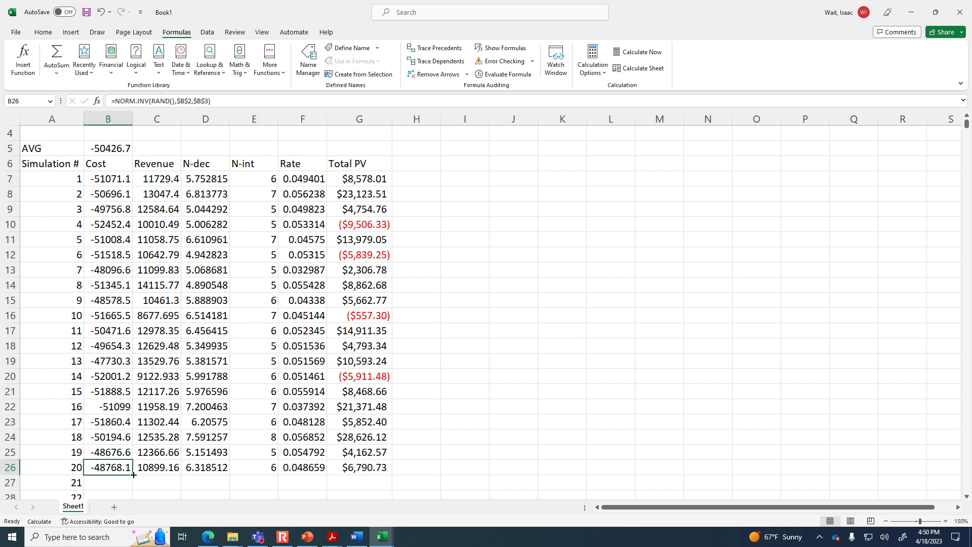
double_click(133, 475)
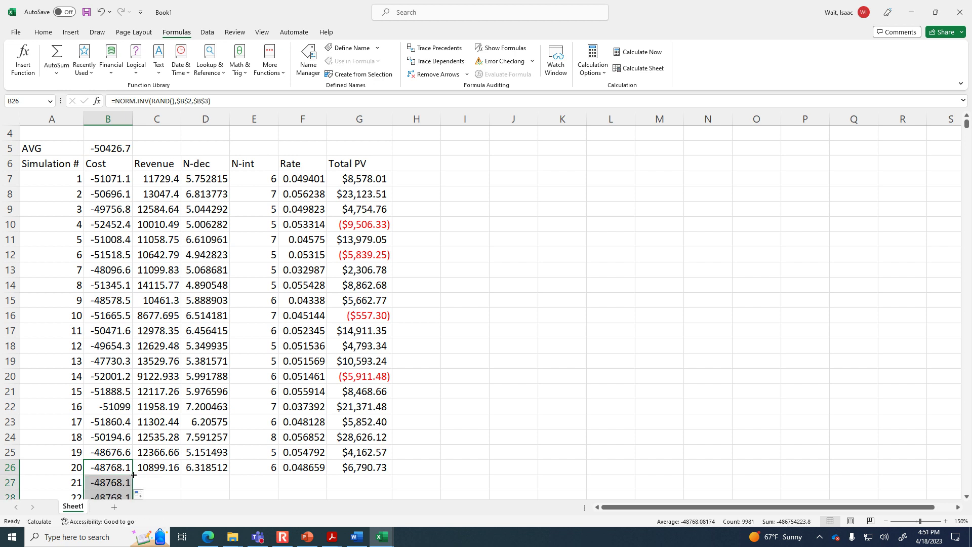
click(159, 470)
double_click(181, 476)
click(203, 467)
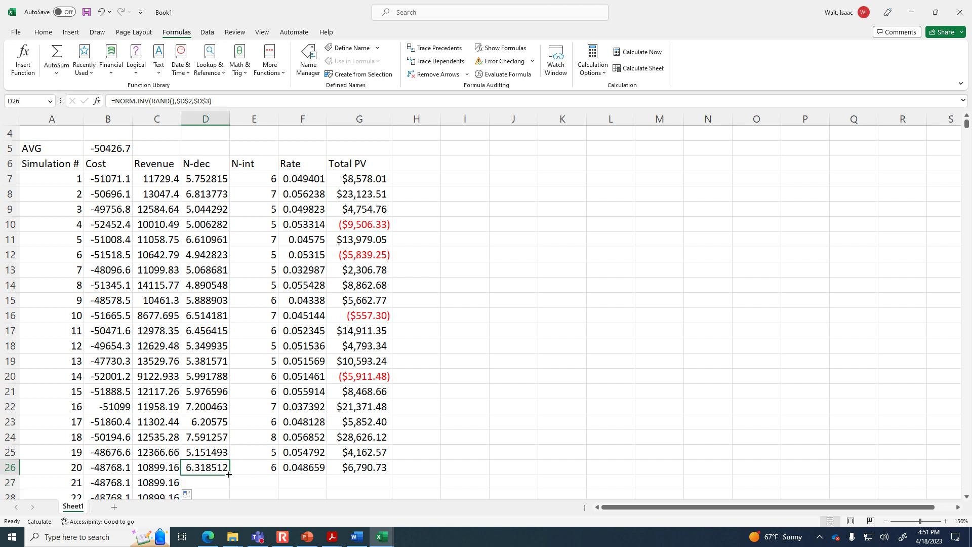
double_click(229, 474)
Fill the N-int, Rate and Total PV formulas down to row 10006 and recalculate.
click(272, 467)
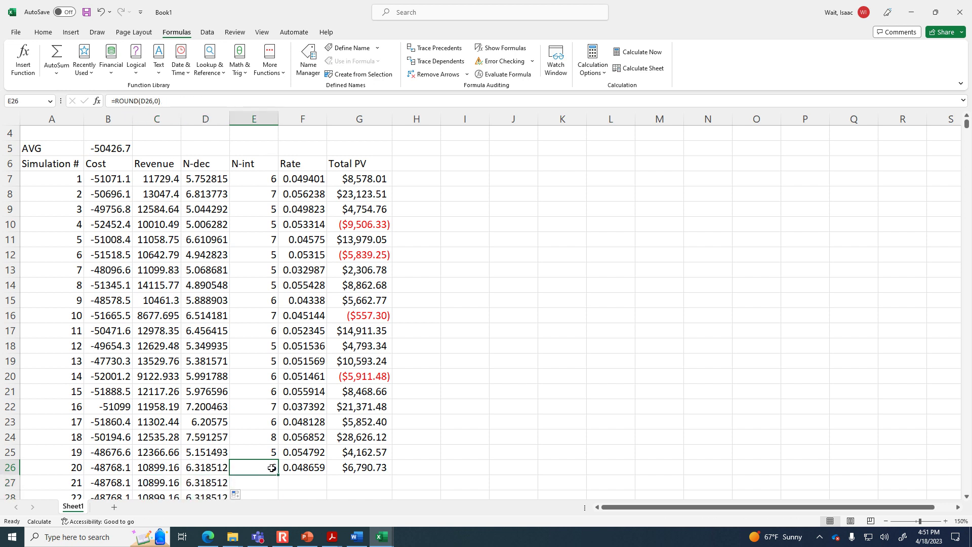
double_click(277, 474)
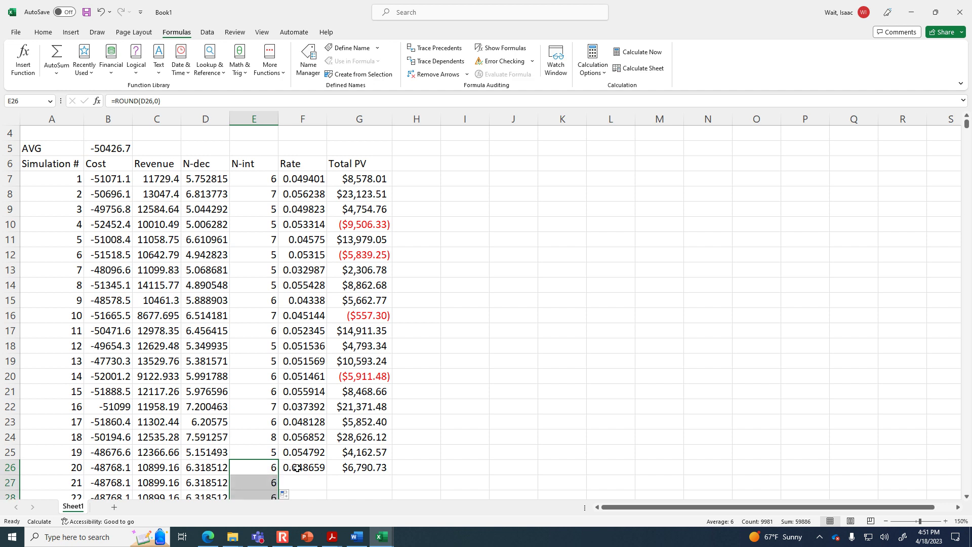
click(318, 468)
double_click(326, 473)
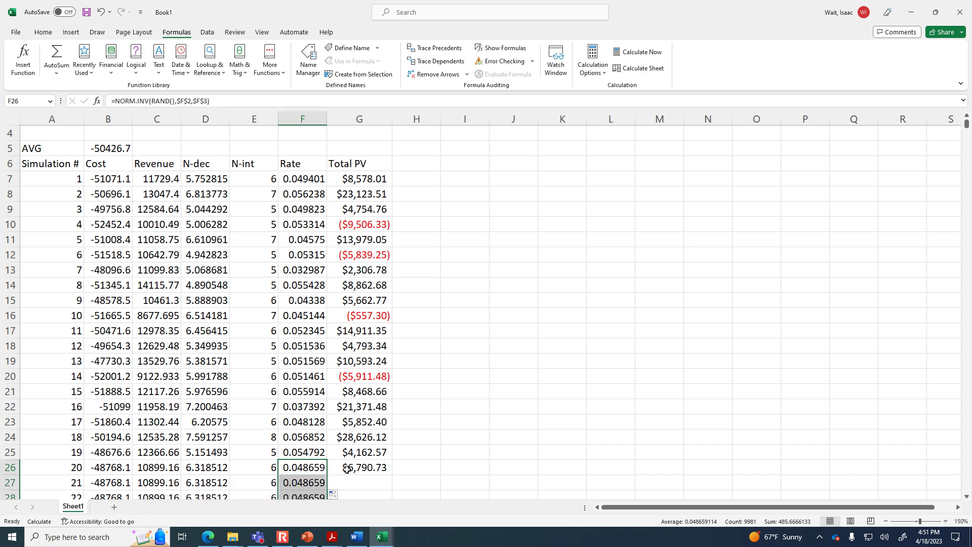
click(347, 469)
double_click(394, 473)
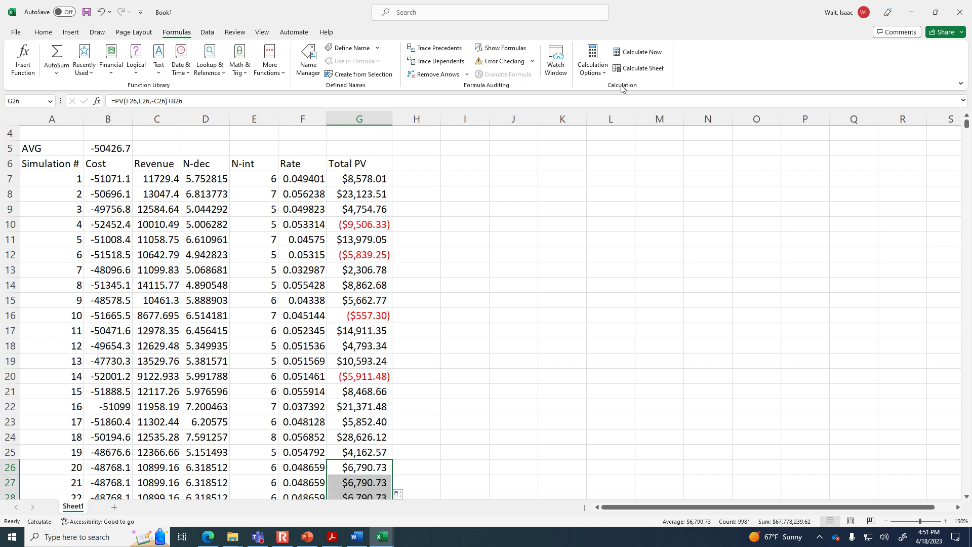
click(632, 52)
Inspect B5's =AVERAGE(B7:B26) formula, then delete it.
scroll(578, 223, up, 1)
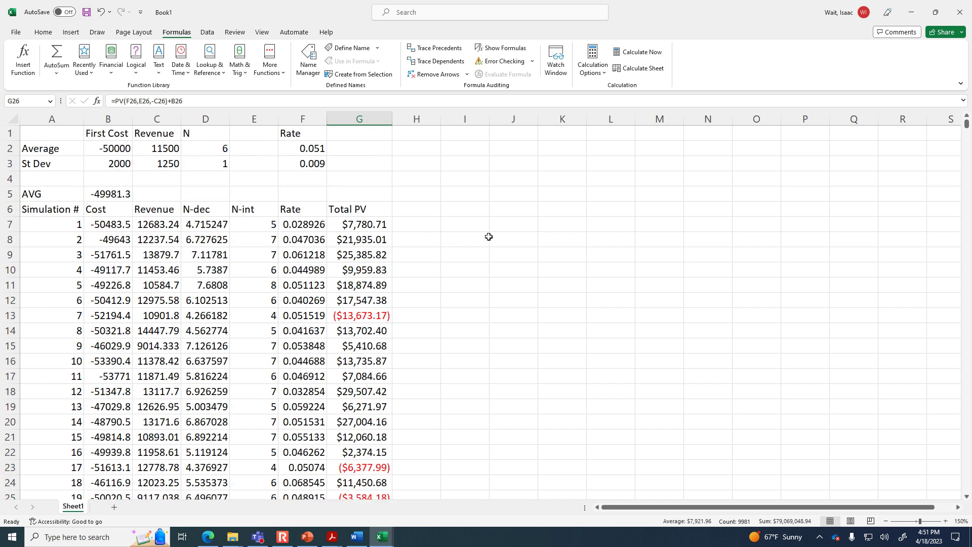
click(128, 195)
key(F2)
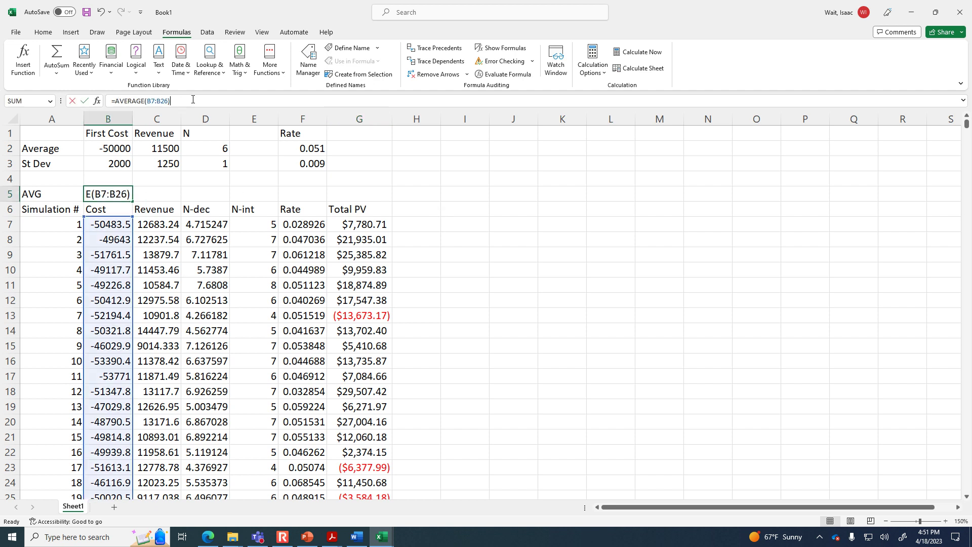
scroll(475, 326, down, 3)
scroll(474, 326, up, 3)
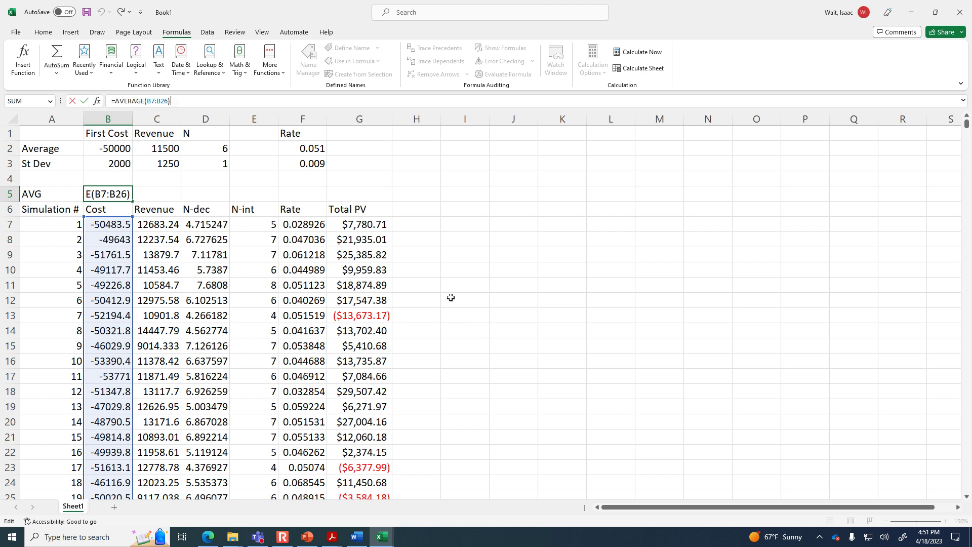
key(Escape)
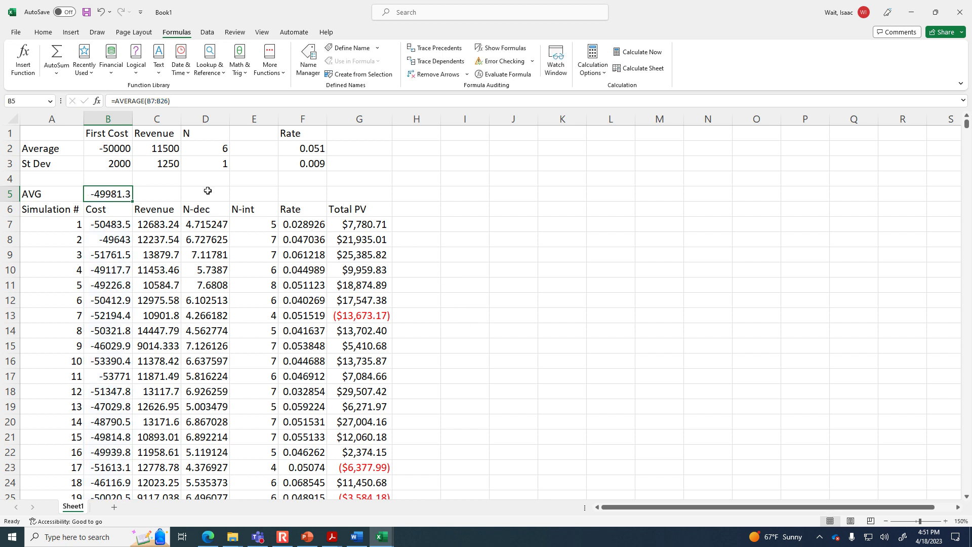
drag(210, 191, 208, 178)
click(96, 195)
key(Delete)
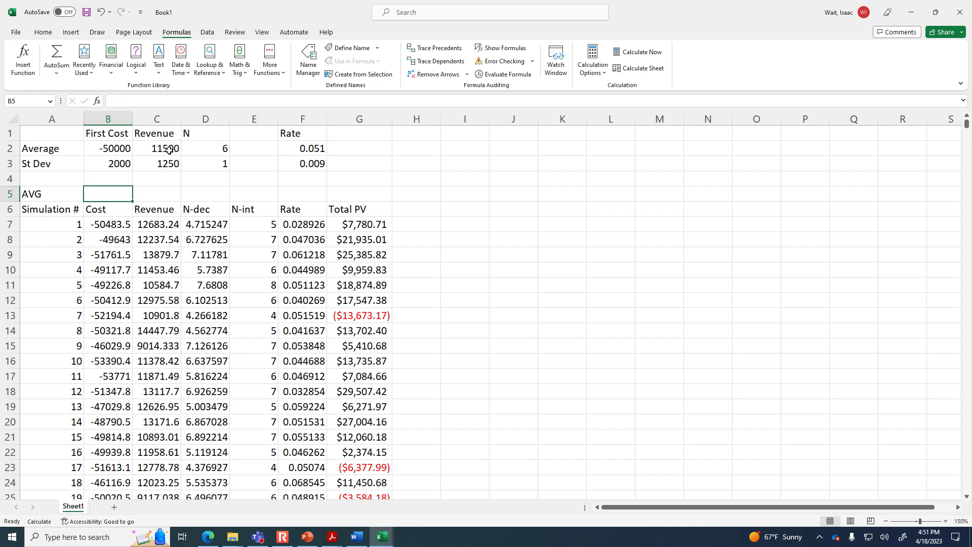
Enter =AVERAGE(B7:B10006) in B5 to average all 10000 costs (-50020.2).
text(=ave)
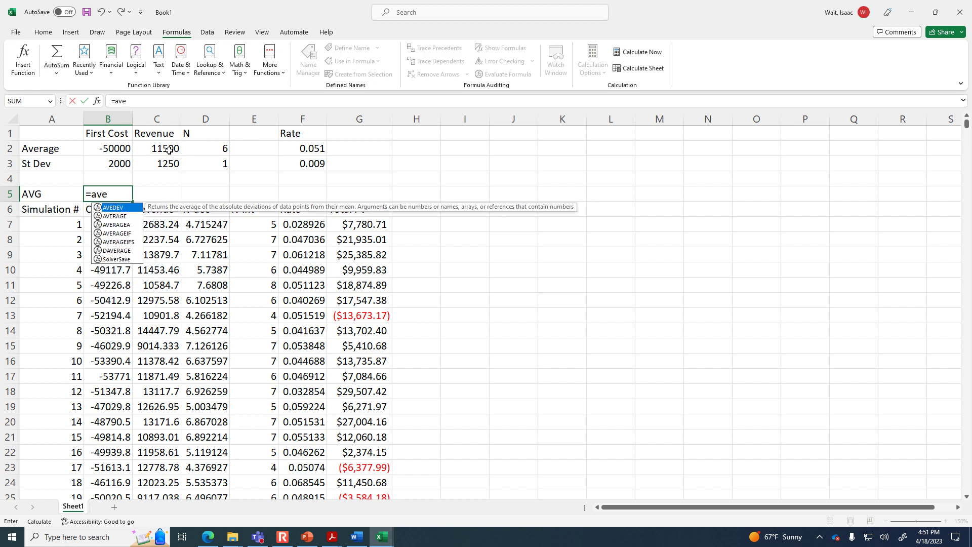
text(rage()
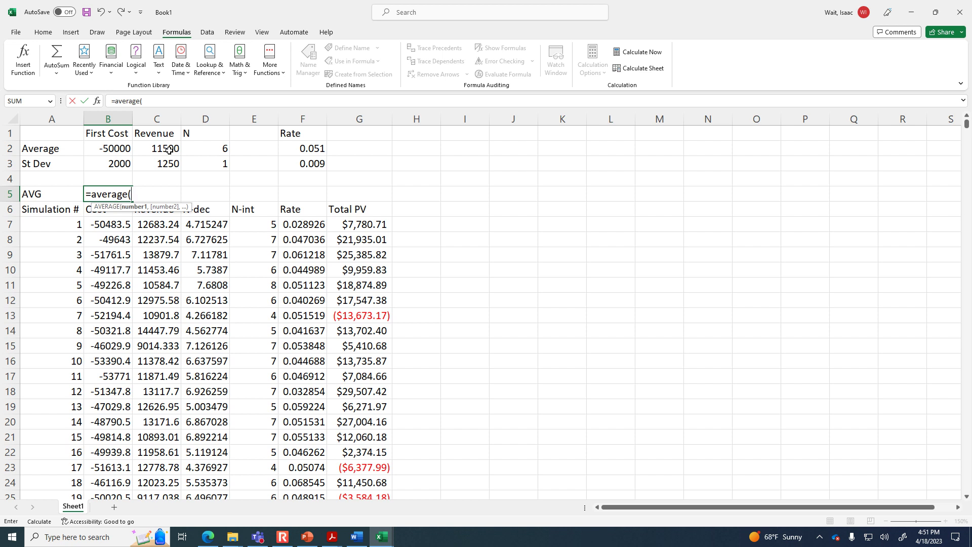
key(Down)
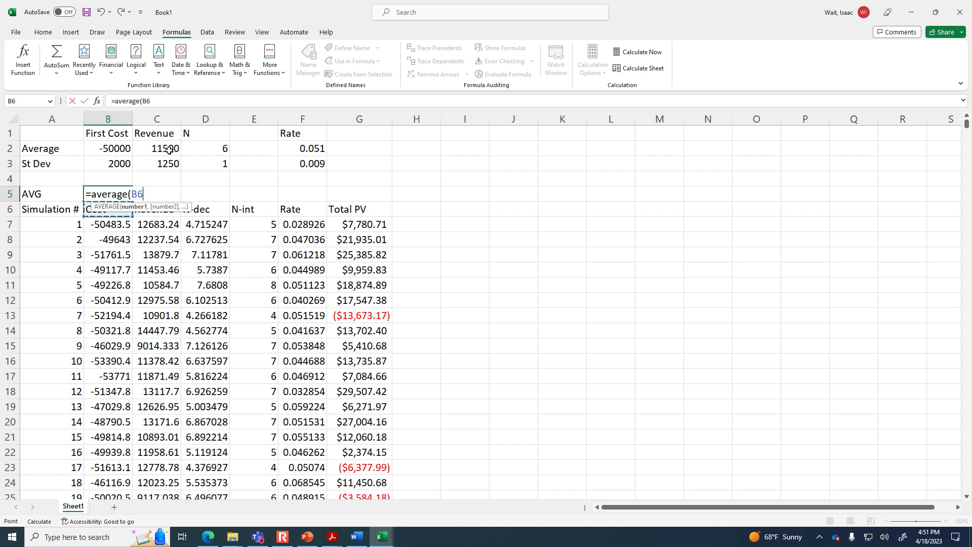
key(Down)
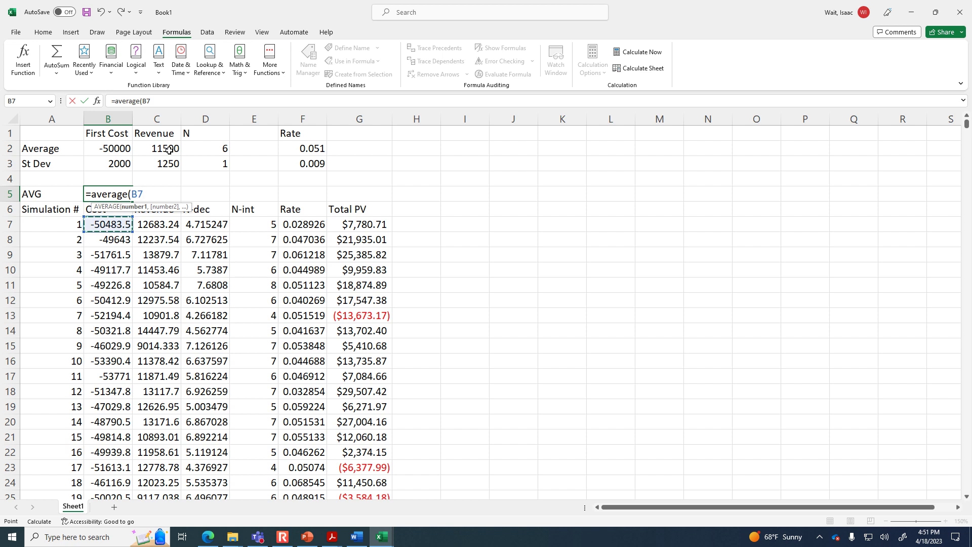
key(ctrl+shift+Down)
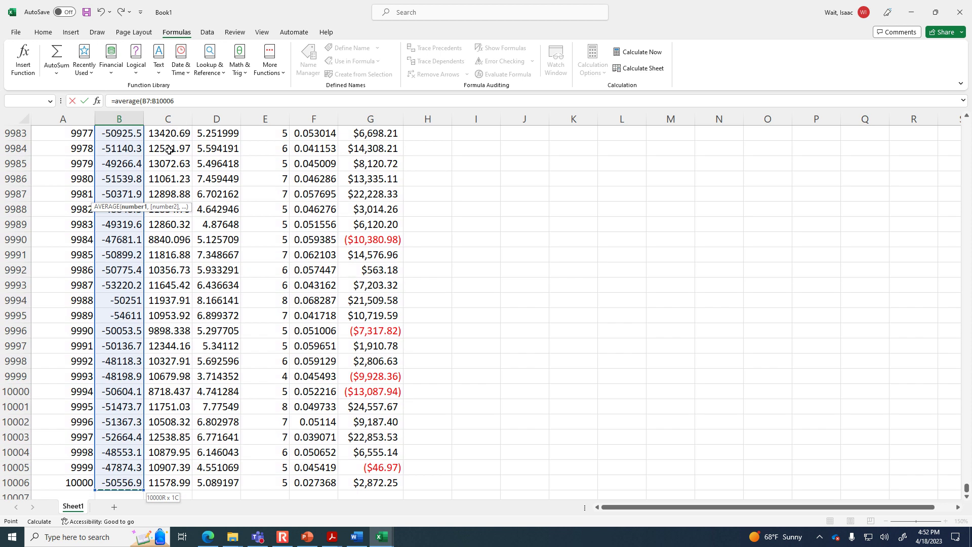
key(Escape)
key(ctrl+Up)
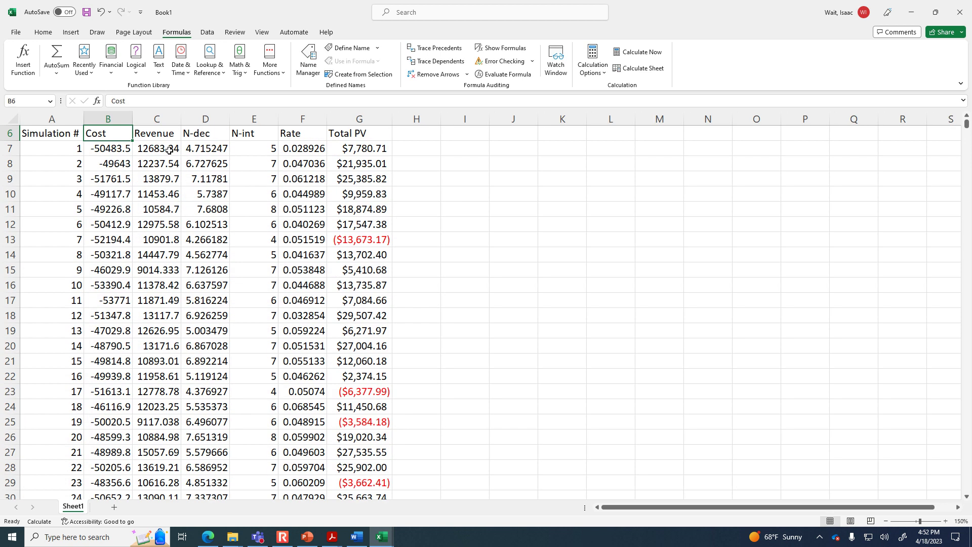
scroll(195, 167, up, 2)
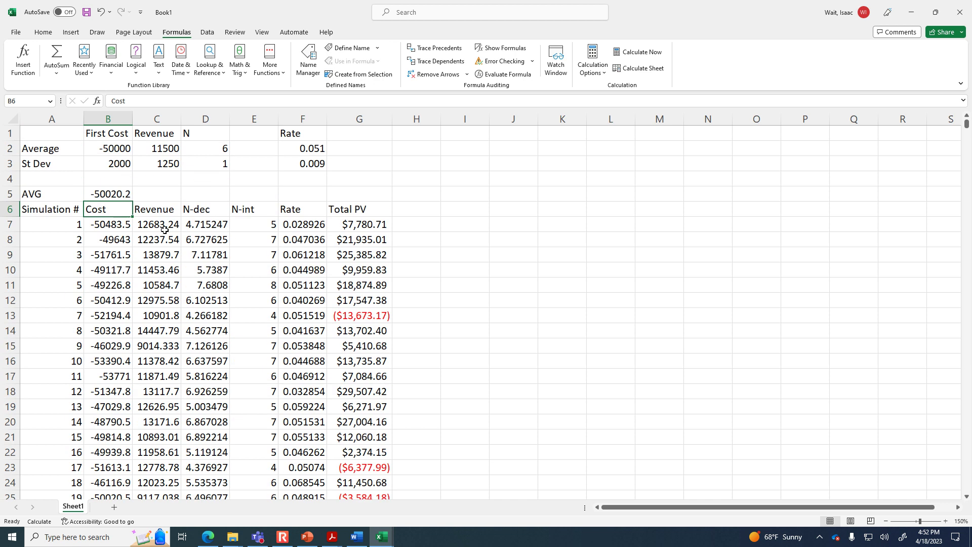
click(101, 222)
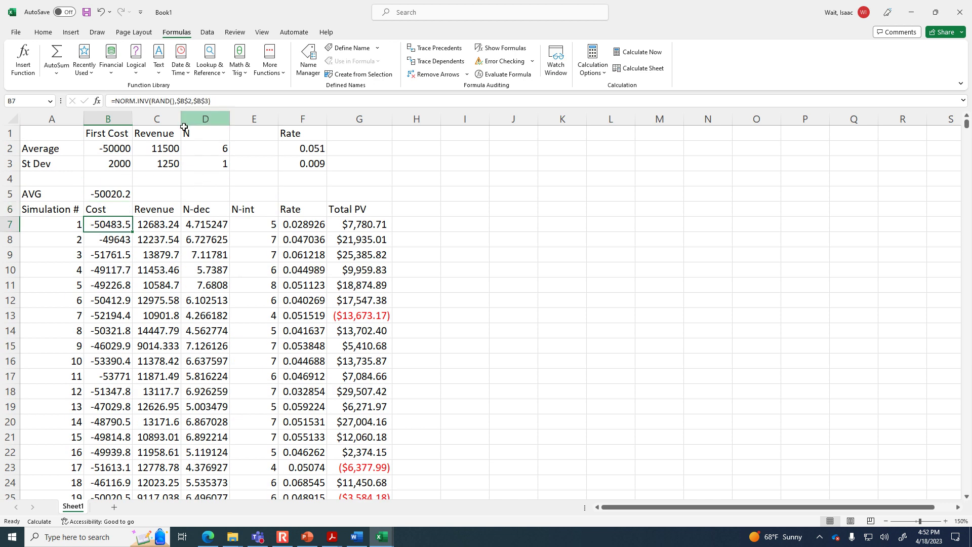
click(125, 197)
click(163, 101)
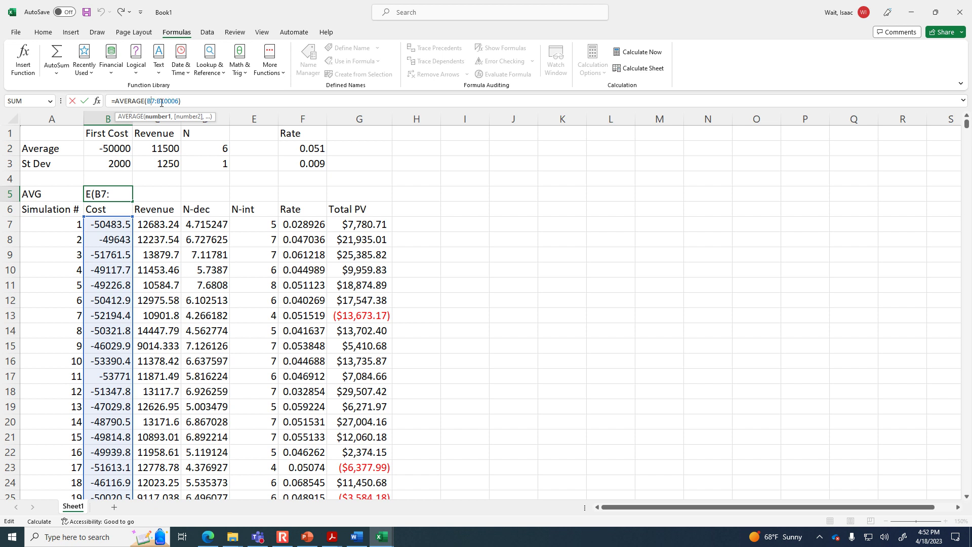
click(161, 101)
key(ctrl+Return)
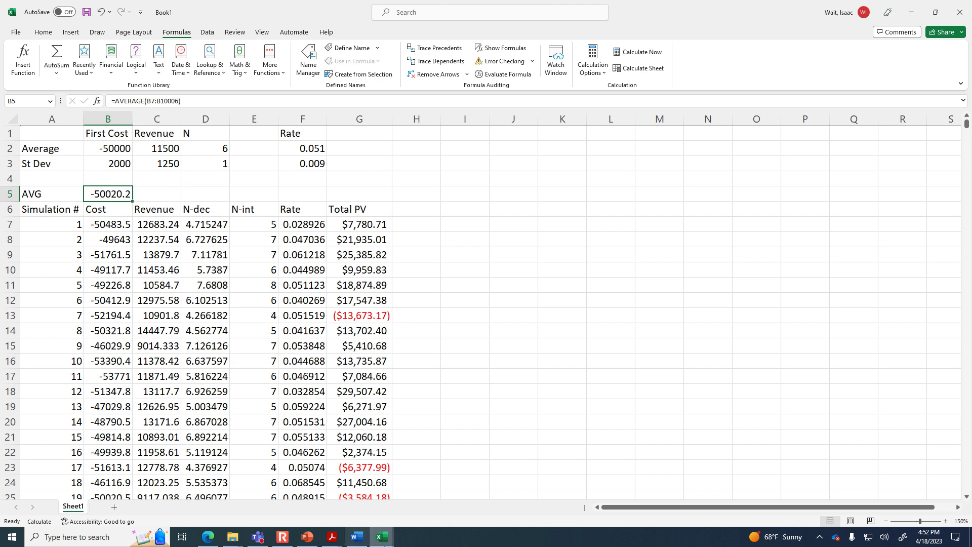
In the Word assignment, select question a) 'What is the average profit?'.
click(364, 536)
scroll(324, 321, up, 5)
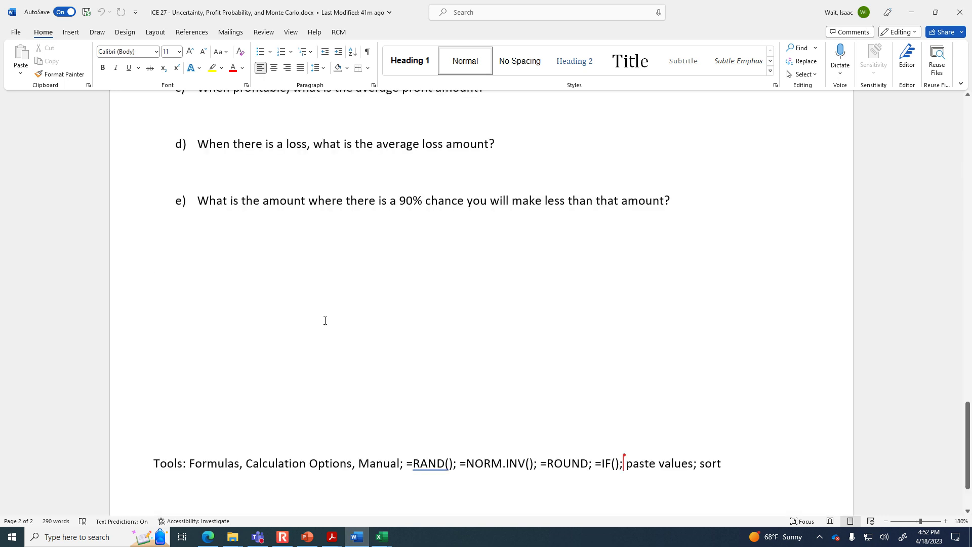
scroll(325, 320, up, 1)
drag(377, 333, 196, 330)
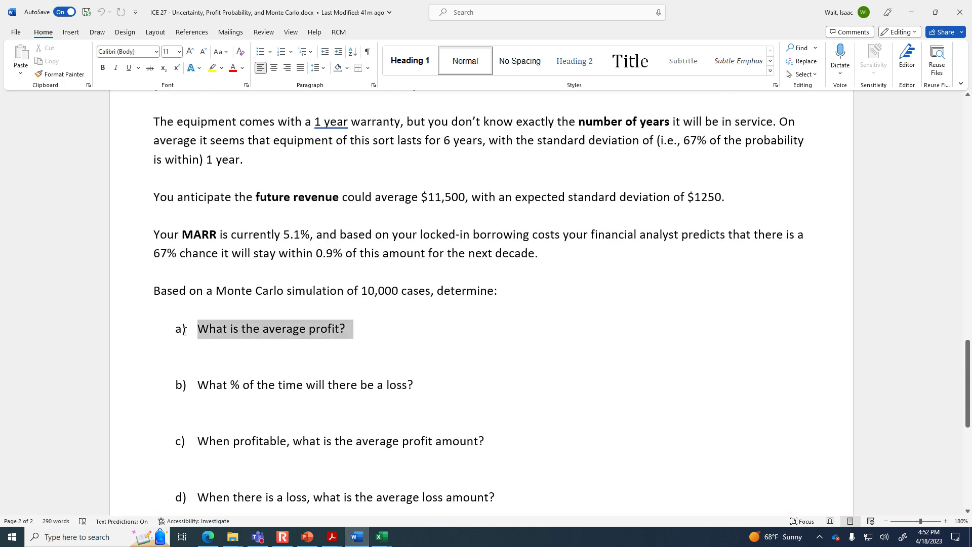
click(382, 536)
click(485, 494)
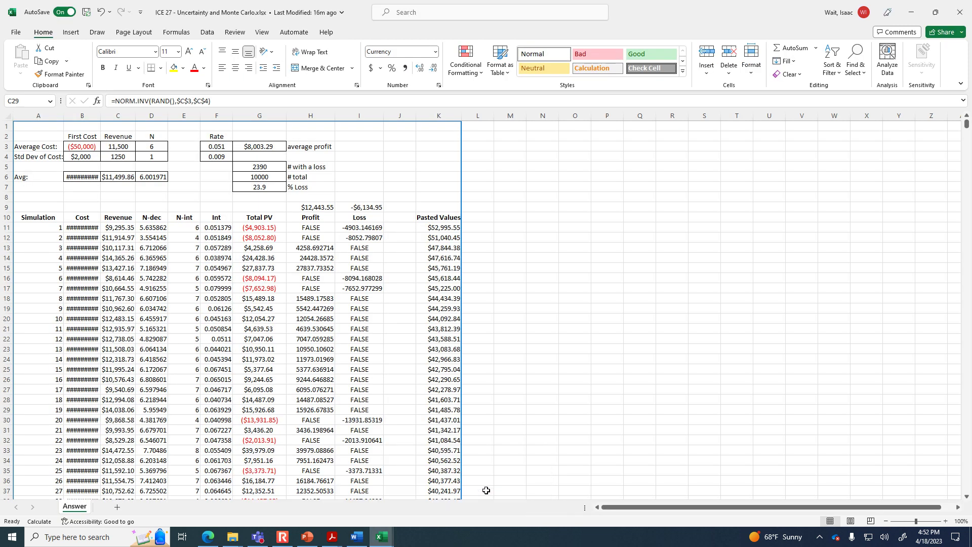
mouse_move(382, 535)
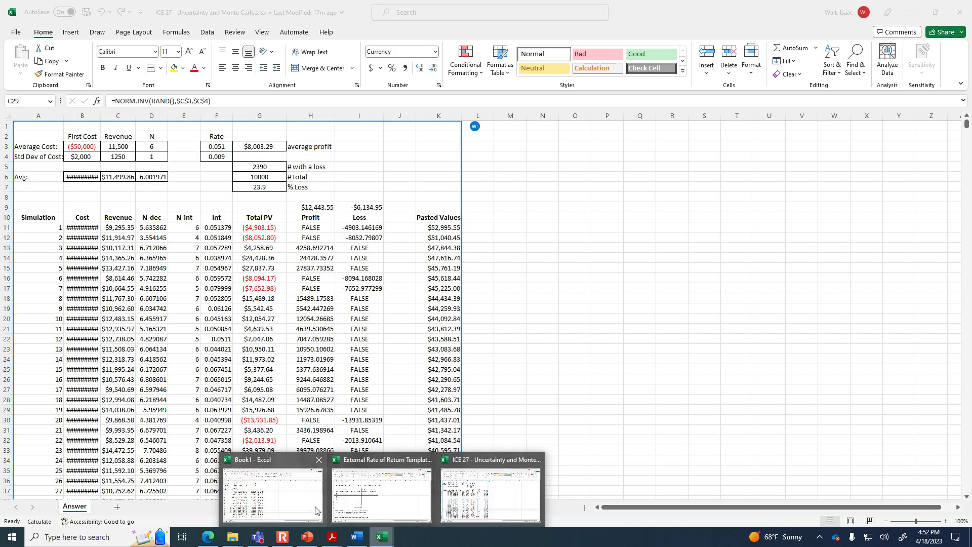
click(289, 507)
click(425, 254)
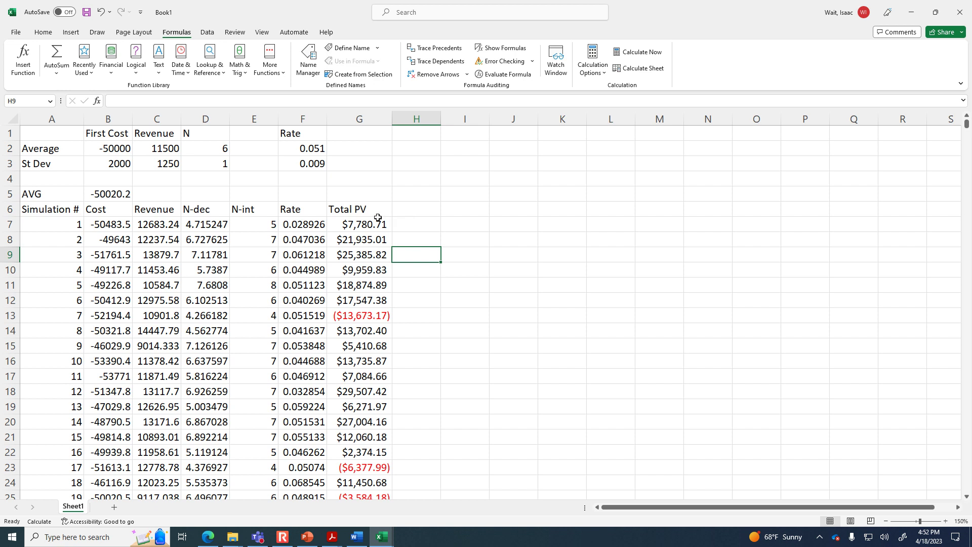
drag(368, 222, 361, 304)
click(426, 233)
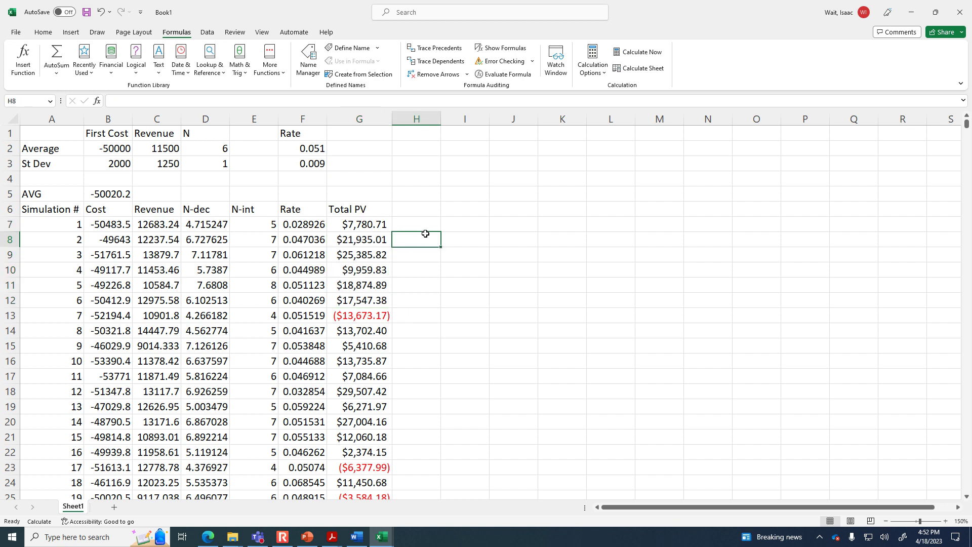
click(353, 192)
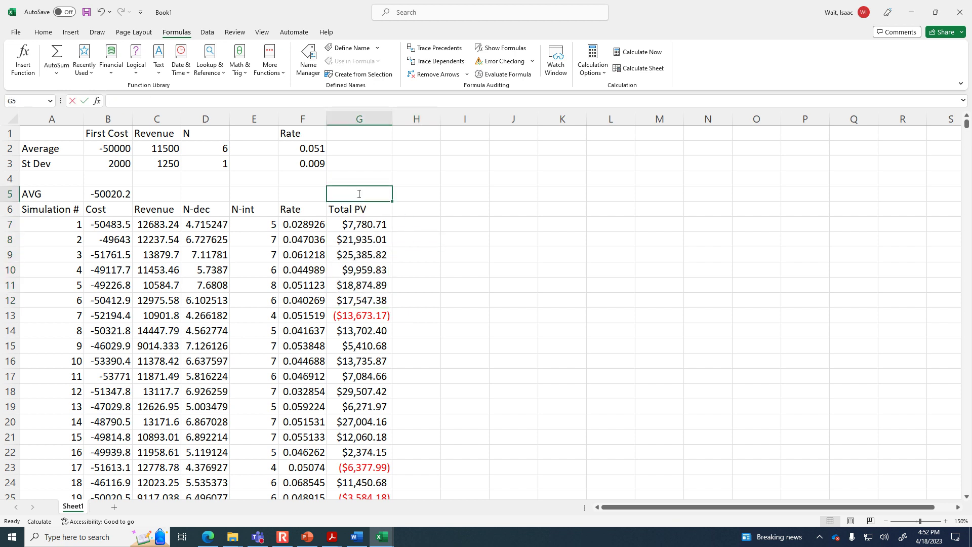
Enter =AVERAGE(G7:G10006) in G5 to average all Total PV results ($7,927.55).
text(=averag)
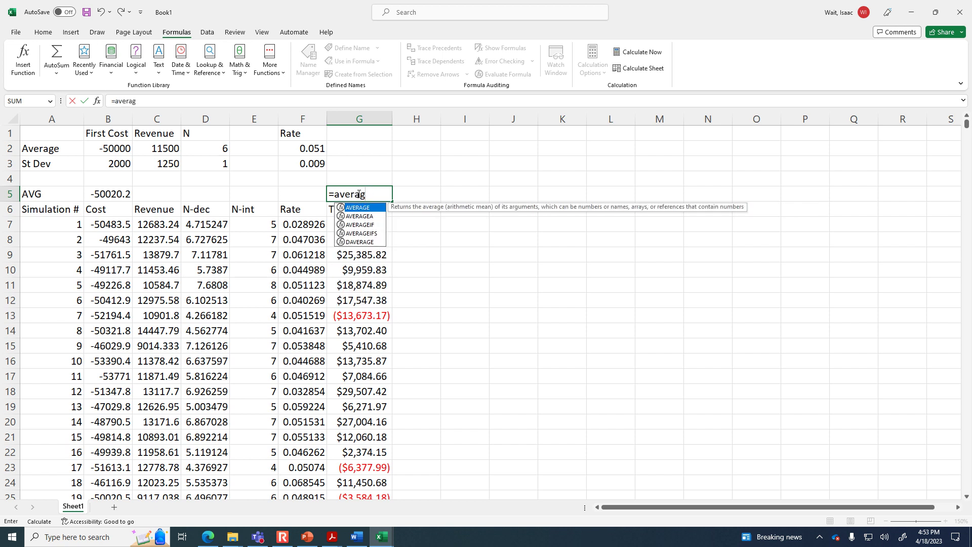
text(e()
key(Down)
key(Down)
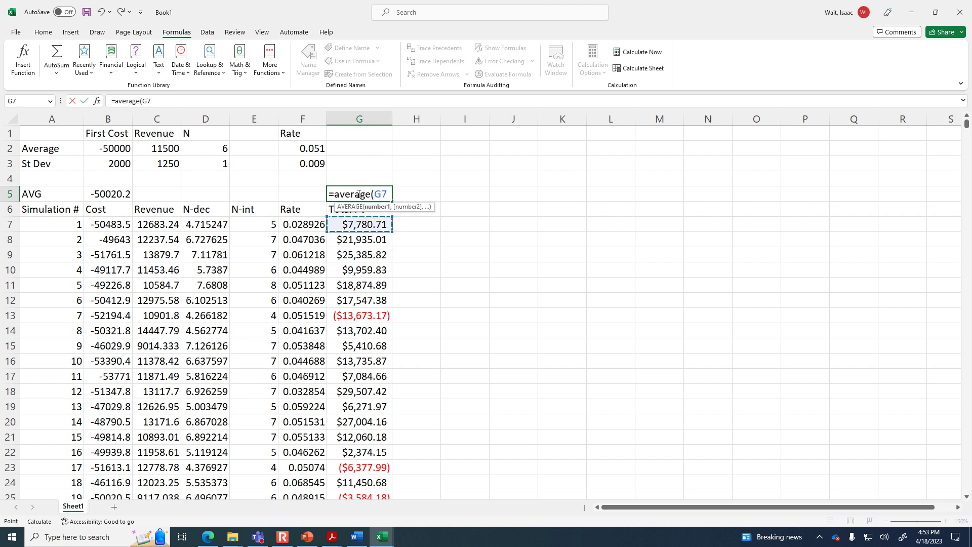
key(ctrl+shift+Down)
key(Return)
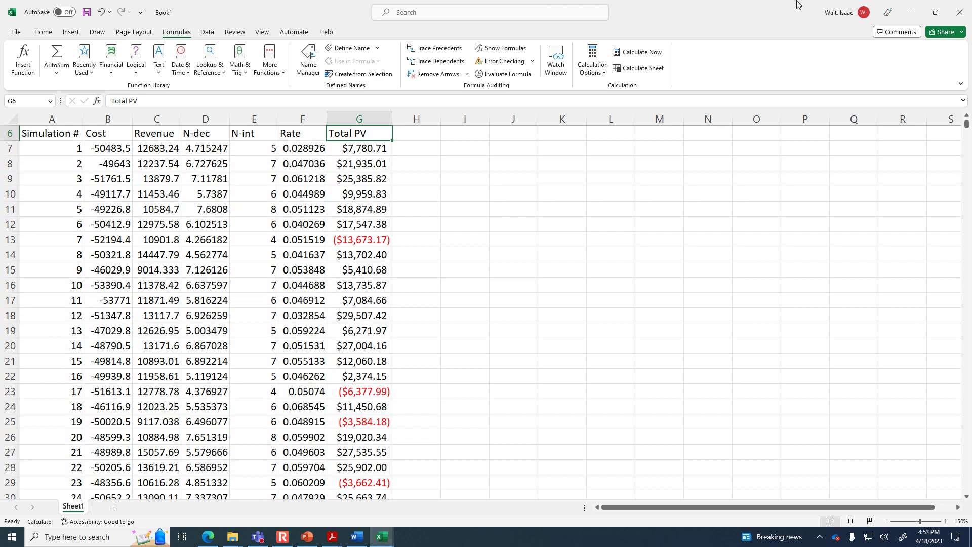
scroll(709, 222, up, 2)
click(378, 195)
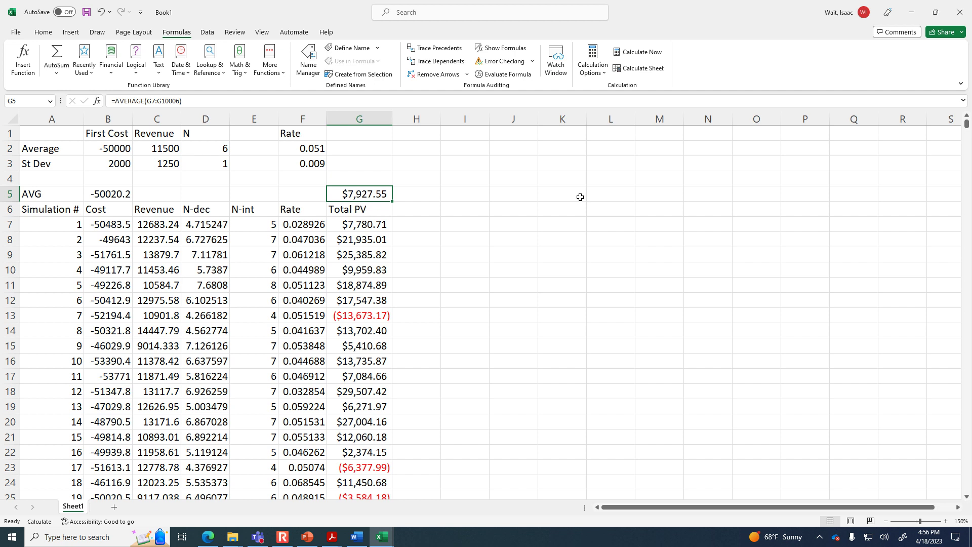
Return to the Excel simulation workbook and show the Home ribbon's formatting commands.
click(282, 536)
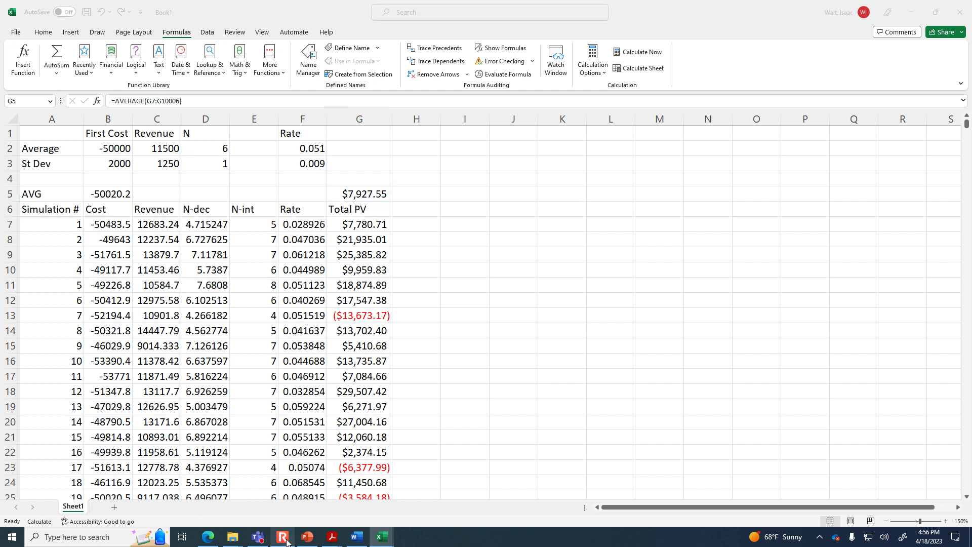
click(132, 116)
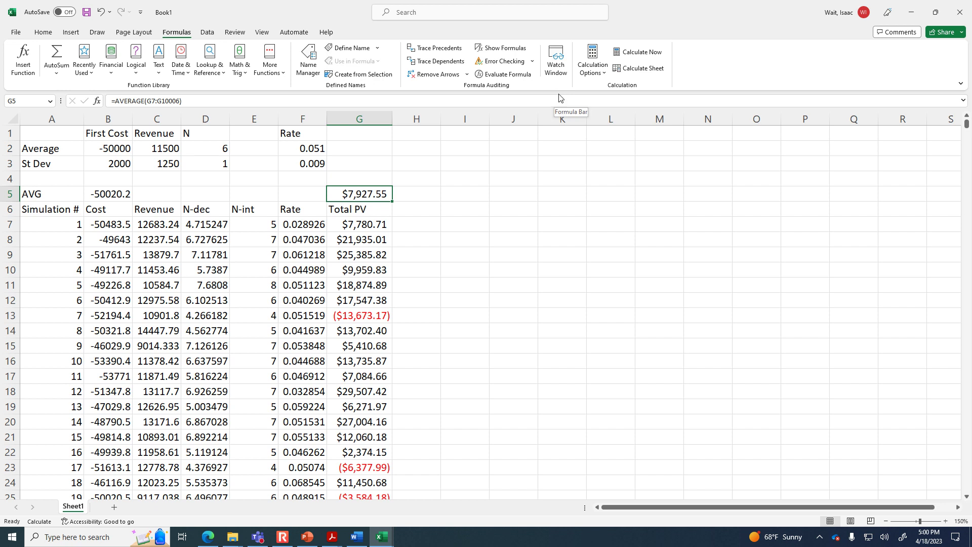
Make the Total PV average in G5 bold.
click(43, 33)
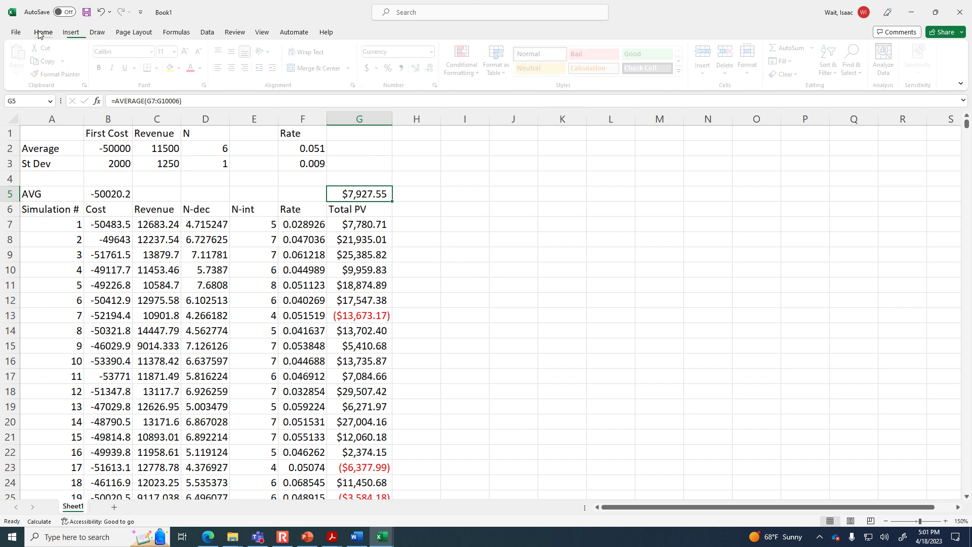
click(107, 66)
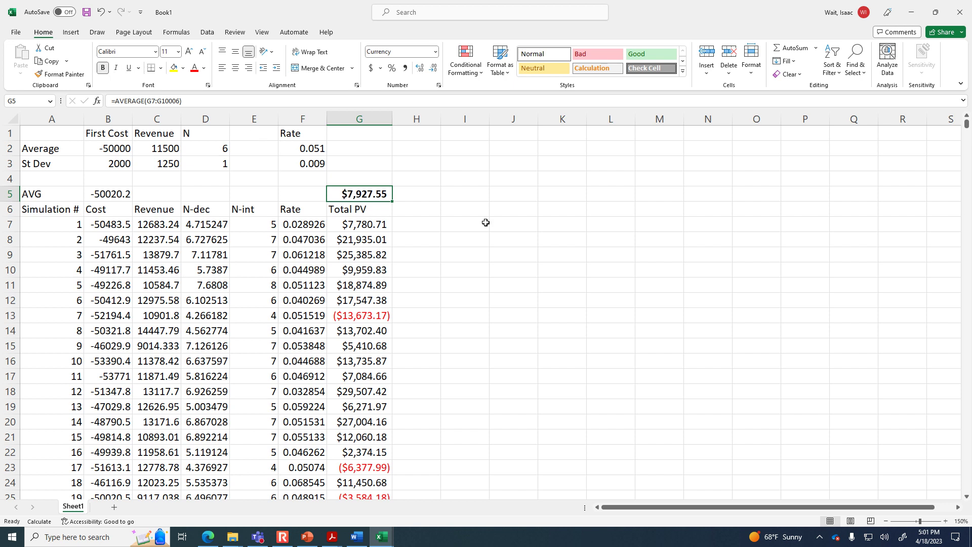
click(473, 221)
click(363, 183)
click(365, 196)
Recalculate the simulation with F9 until the average reads $7,950.10, then bring up the Word assignment.
key(F9)
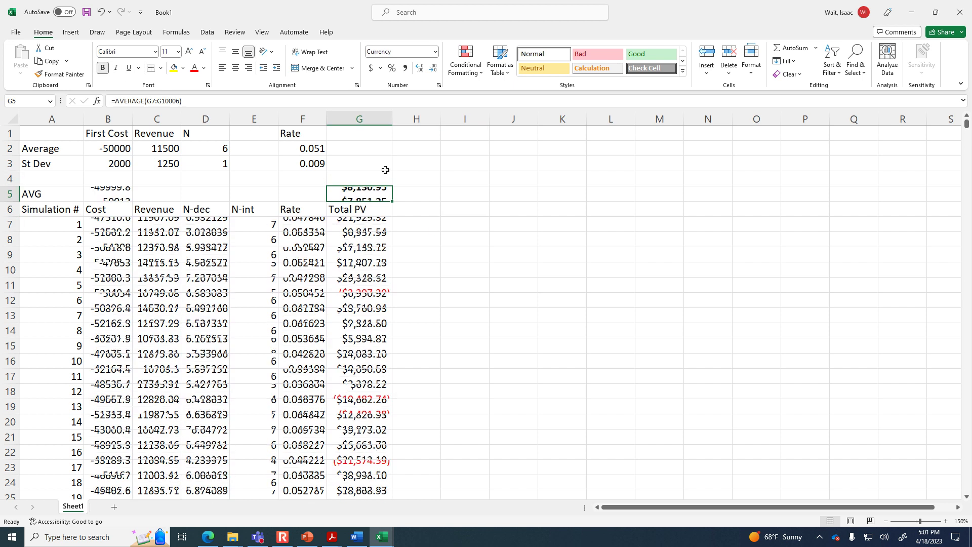
key(F9)
key(F9)
key(F9)
key(F9)
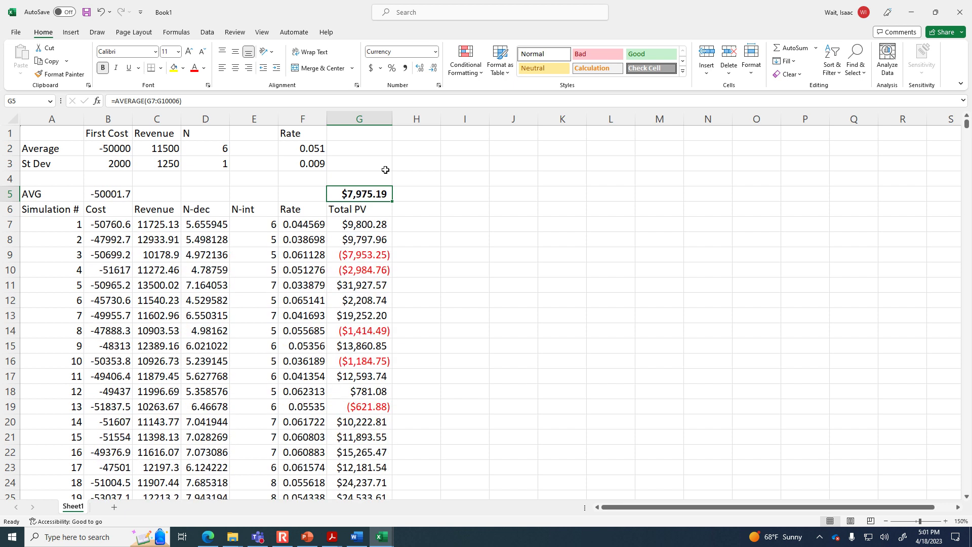
key(F9)
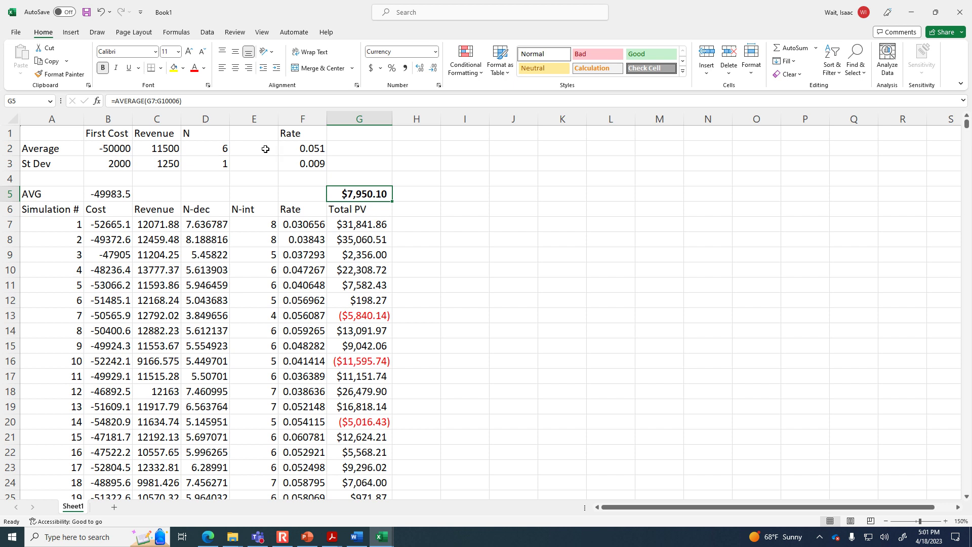
click(356, 537)
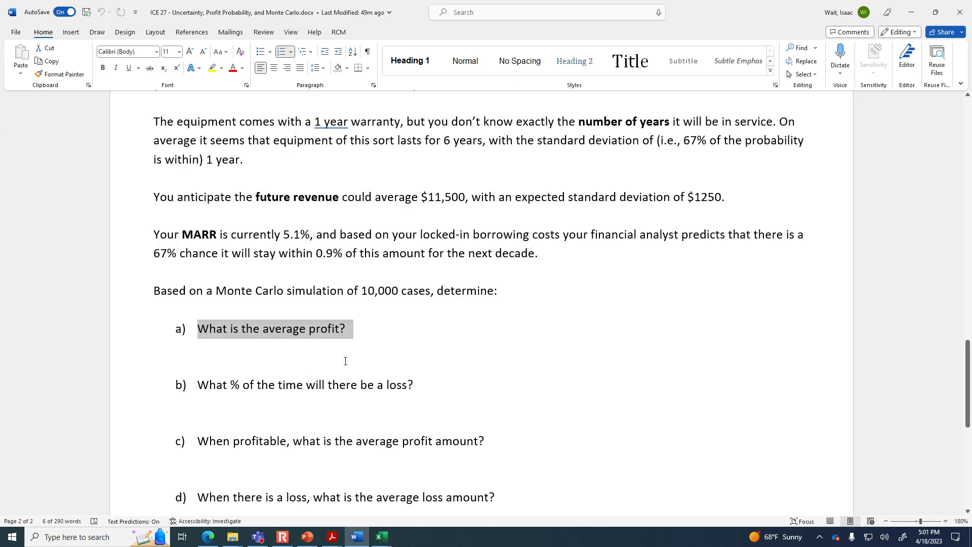
Arrange the Word document and the Book1 workbook windows side by side.
click(383, 341)
drag(357, 12, 667, 74)
drag(582, 12, 419, 63)
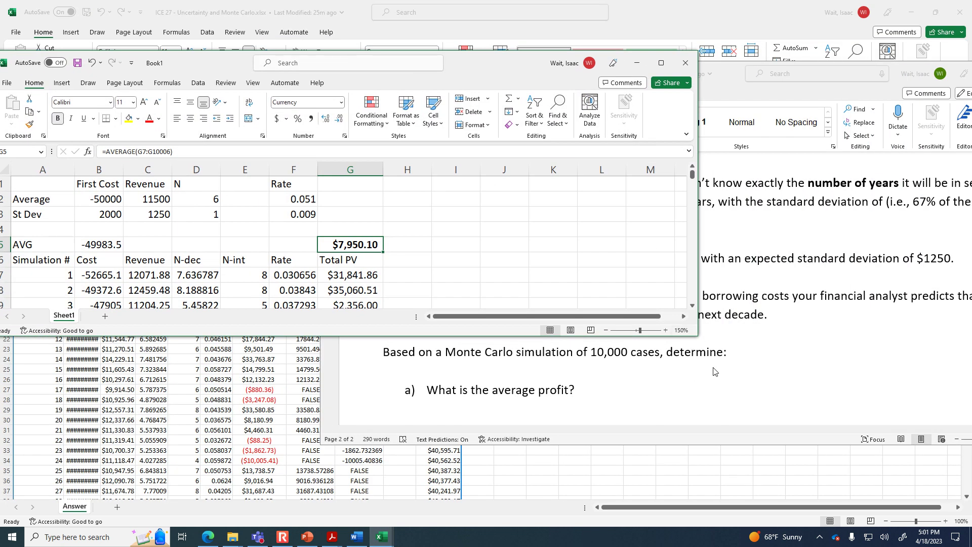
click(792, 330)
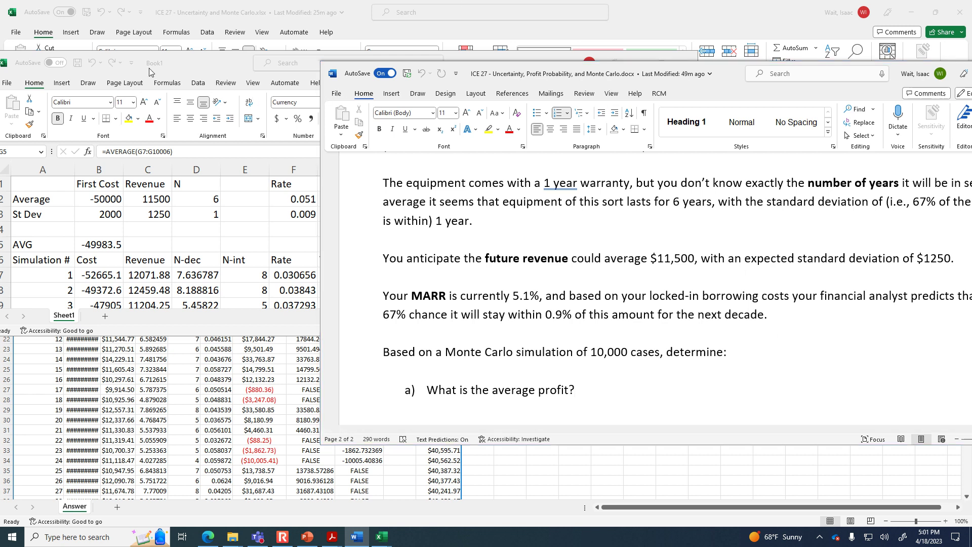
drag(215, 67, 145, 67)
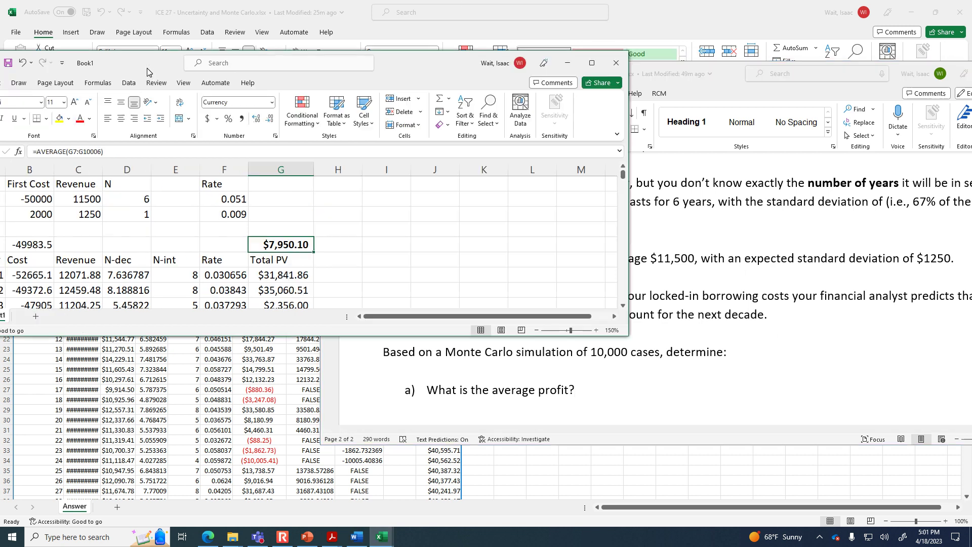
click(714, 390)
Type $ to begin answer a) and make the Book1 window taller and narrower.
text($)
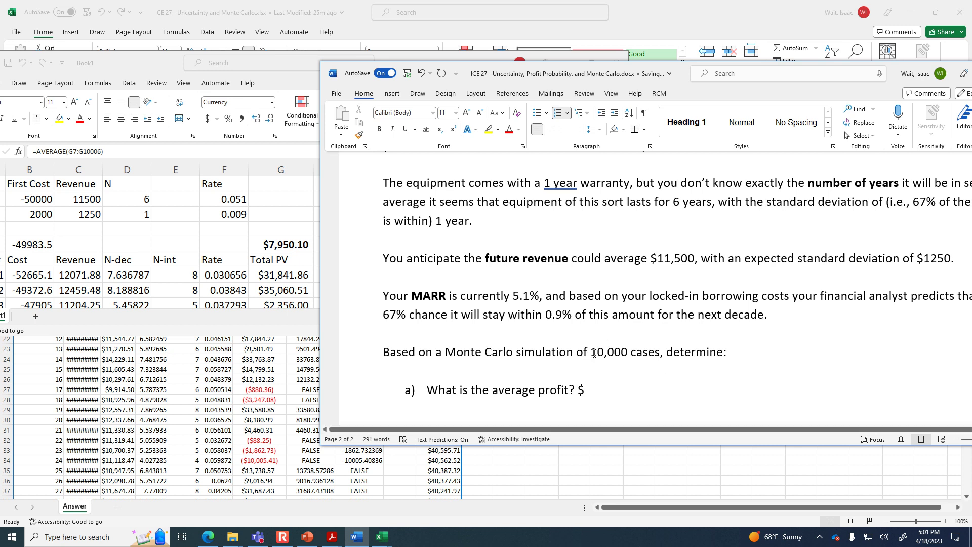
drag(590, 353, 630, 352)
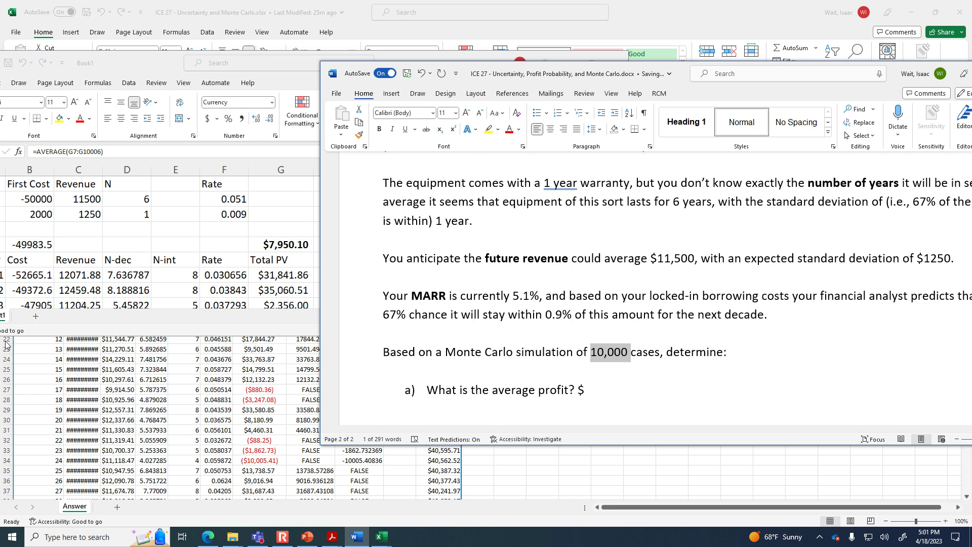
drag(102, 335, 102, 502)
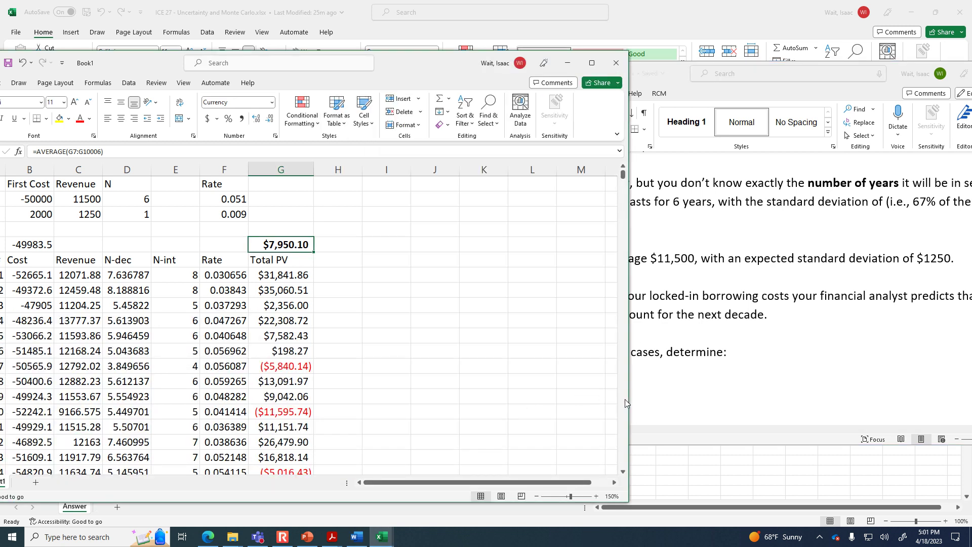
drag(629, 400, 411, 402)
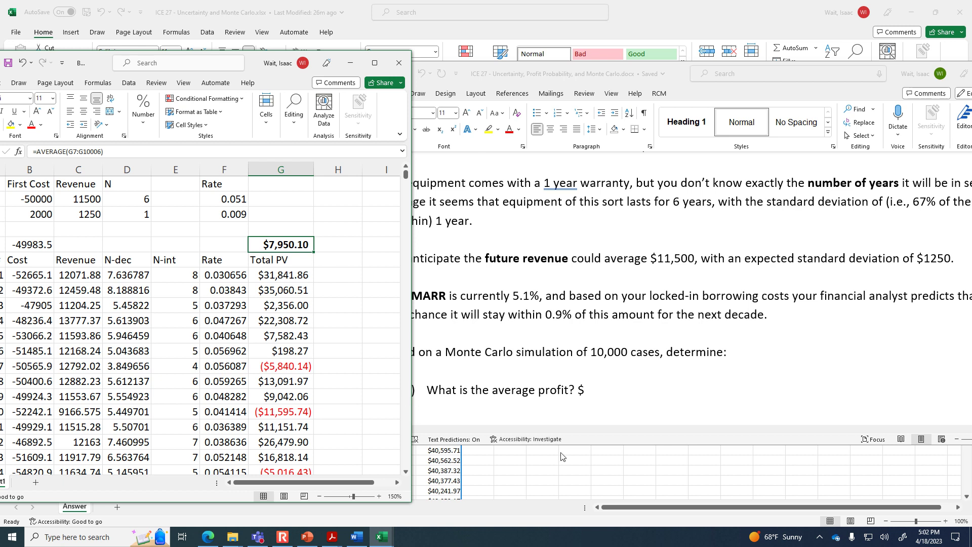
Answer question a) with 7950.10, then maximize the Book1 workbook.
click(597, 386)
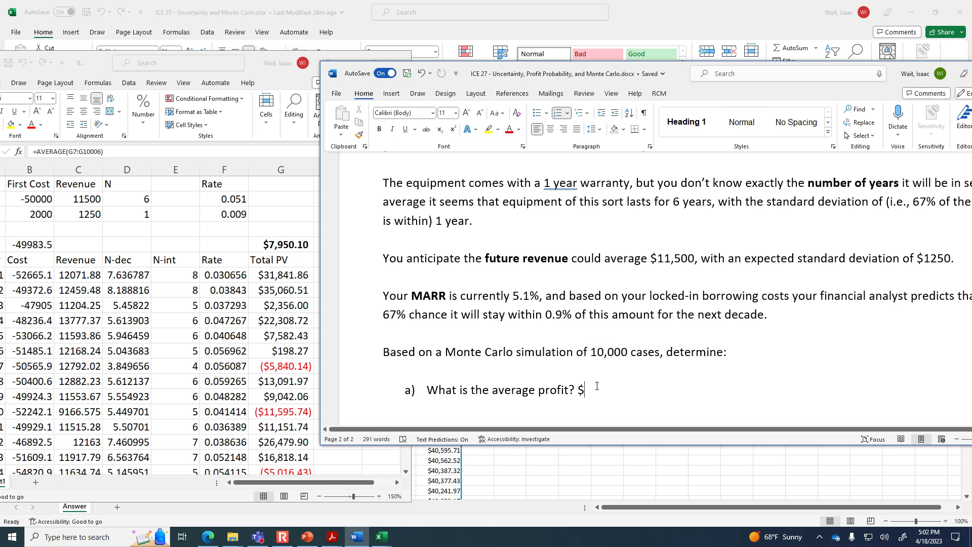
text(79)
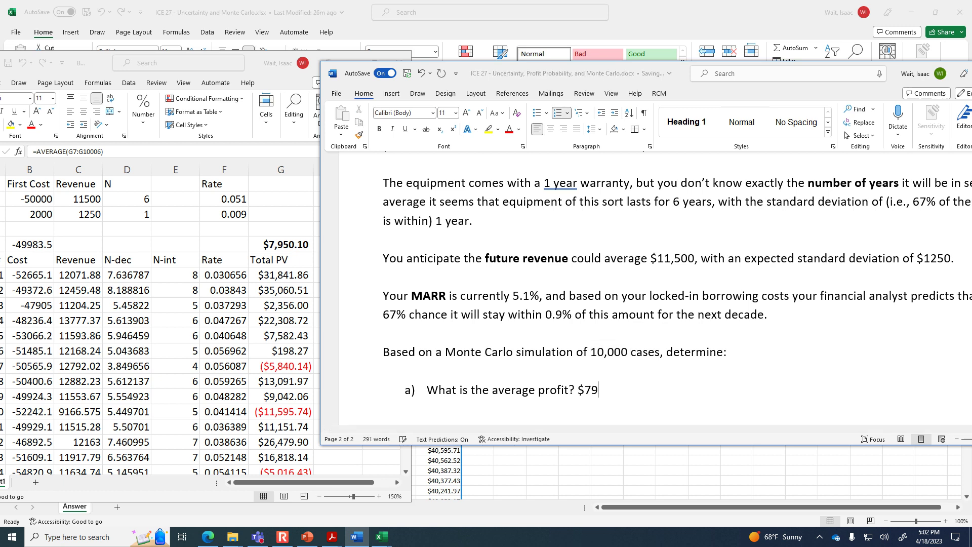
text(50.10)
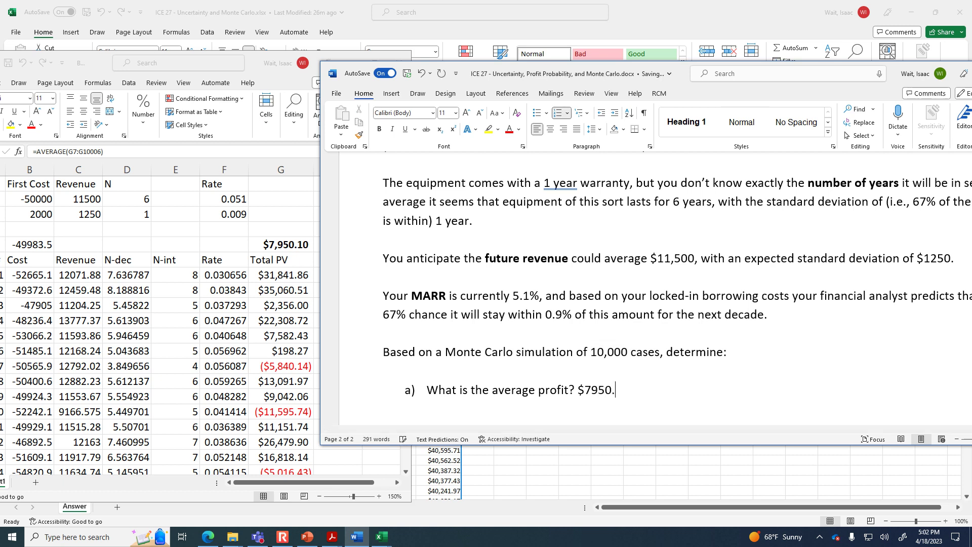
key(Down)
key(Down)
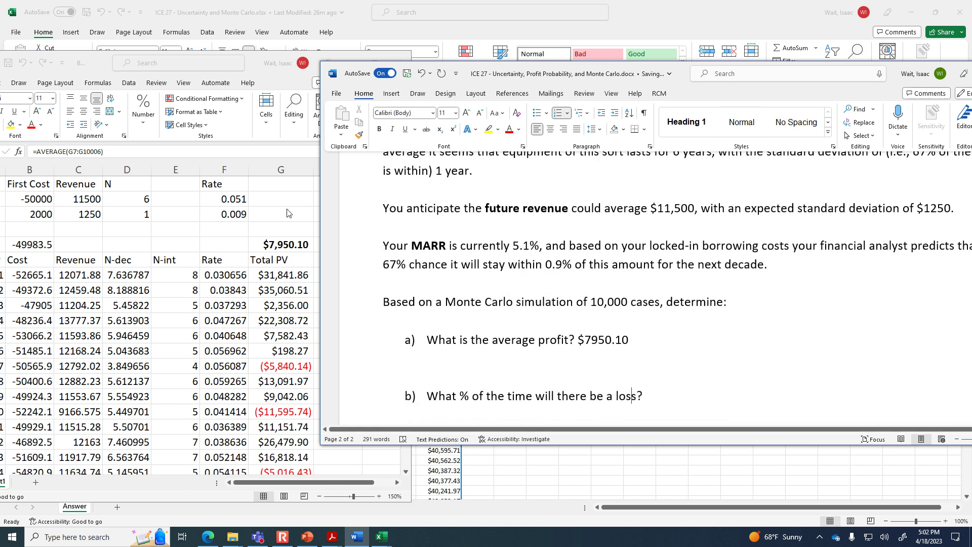
click(289, 63)
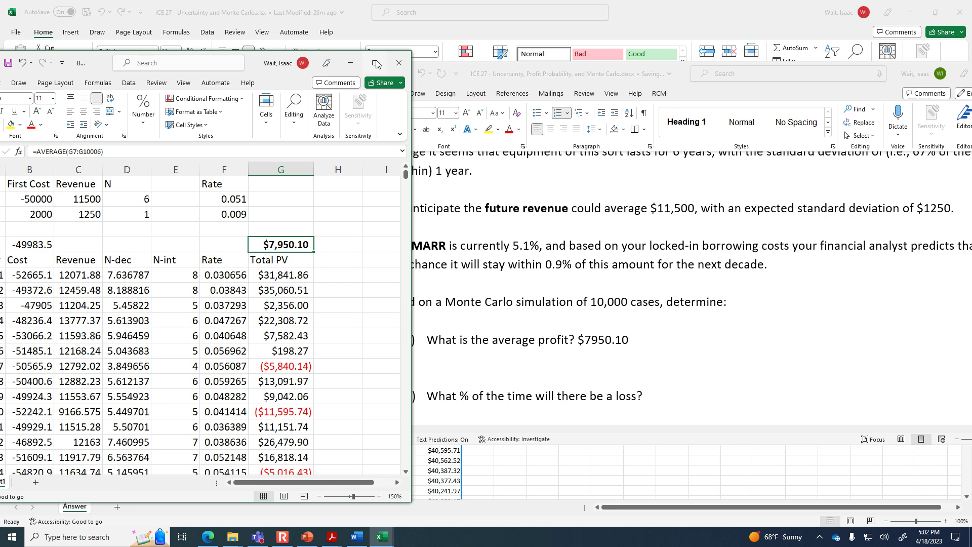
click(375, 62)
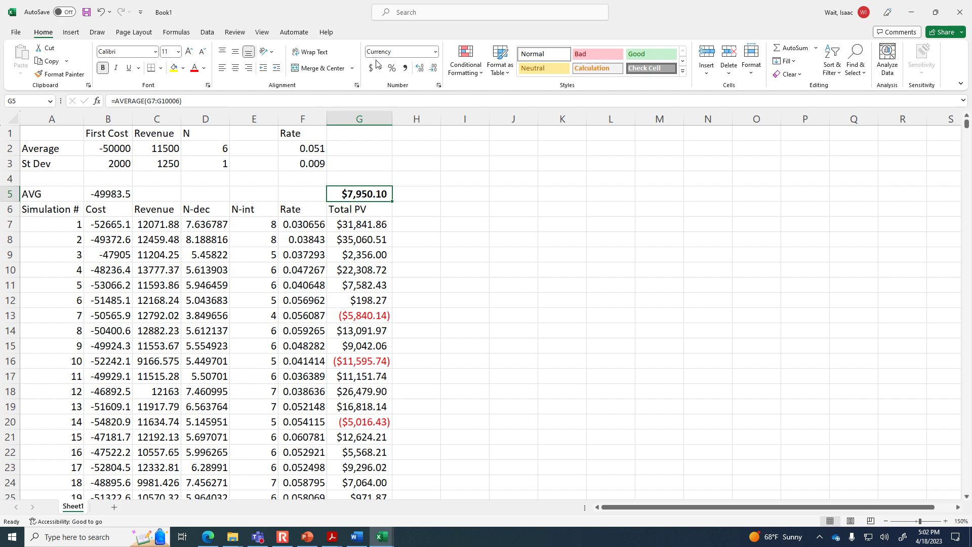
Select cell H2, beside the Total PV column, for new labels.
click(461, 183)
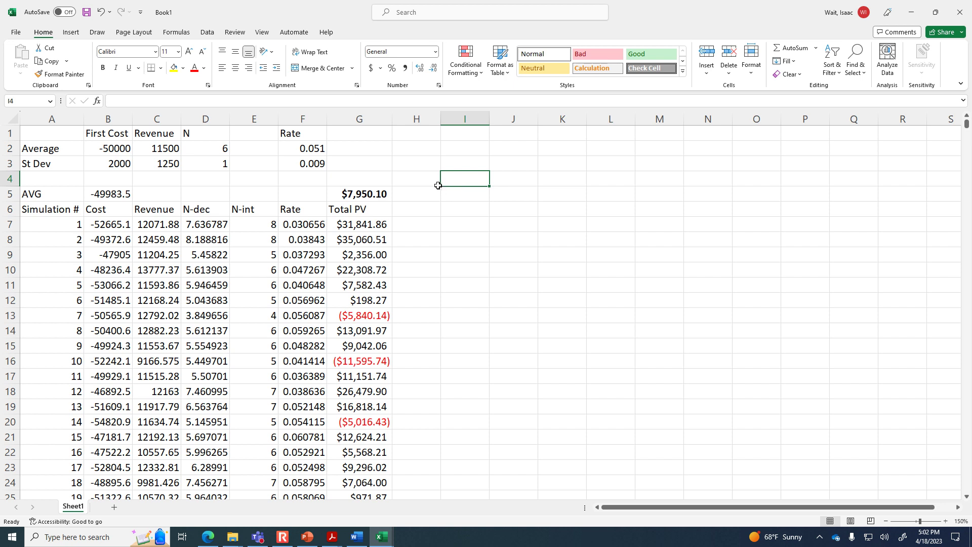
click(388, 151)
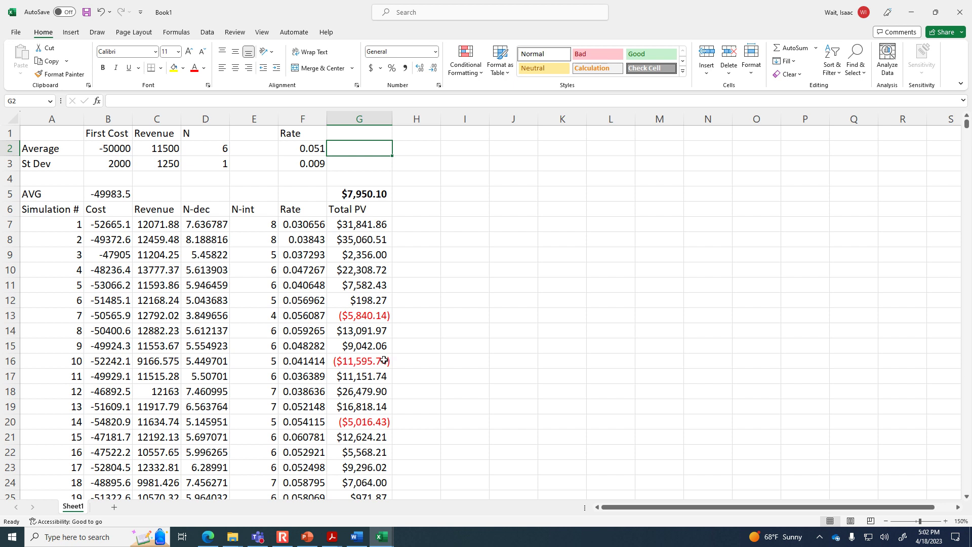
click(426, 144)
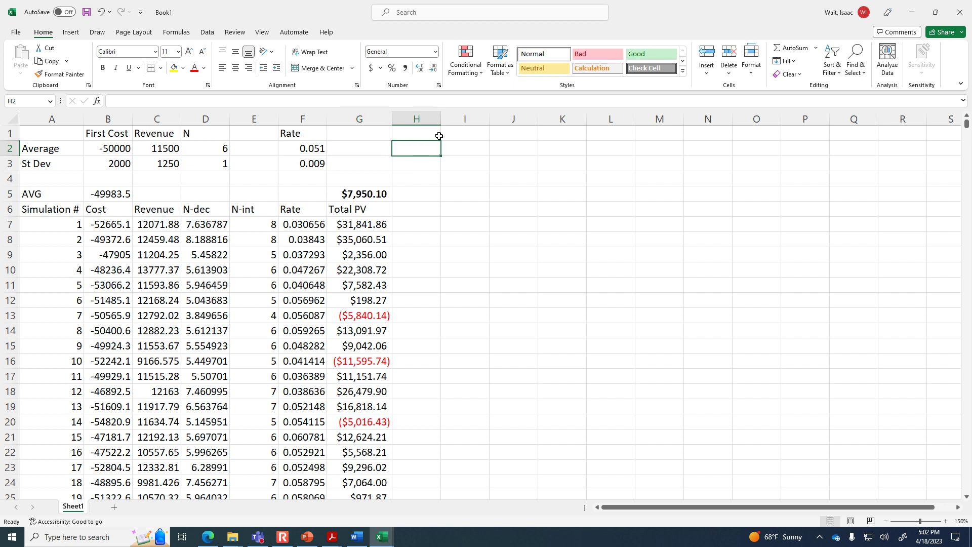
Label H2 '# with a loss' and H3 '# total'.
text(# with )
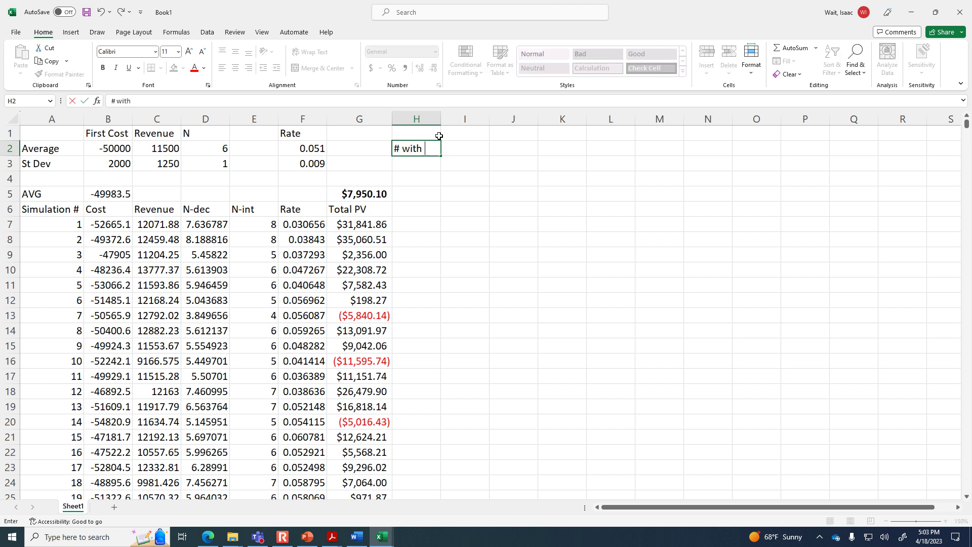
text(a loss)
key(Return)
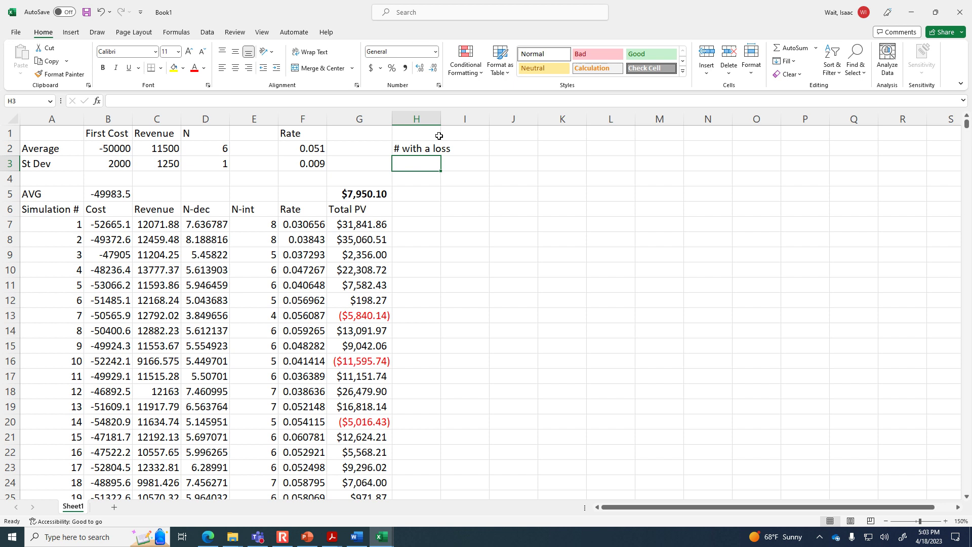
text(# total)
key(Up)
Start a loss-count formula in G2 reading =coun(if(G7<0,1,0).
key(Left)
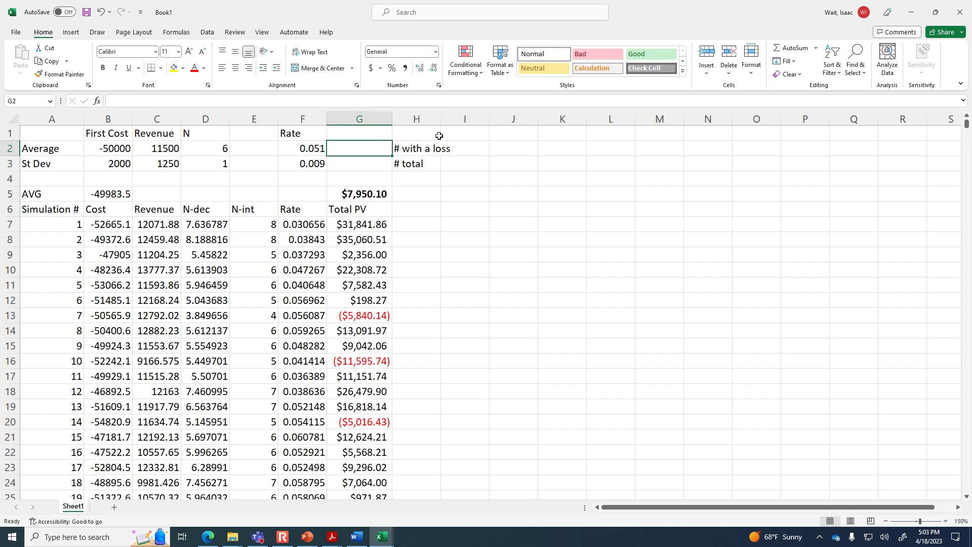
text(=c)
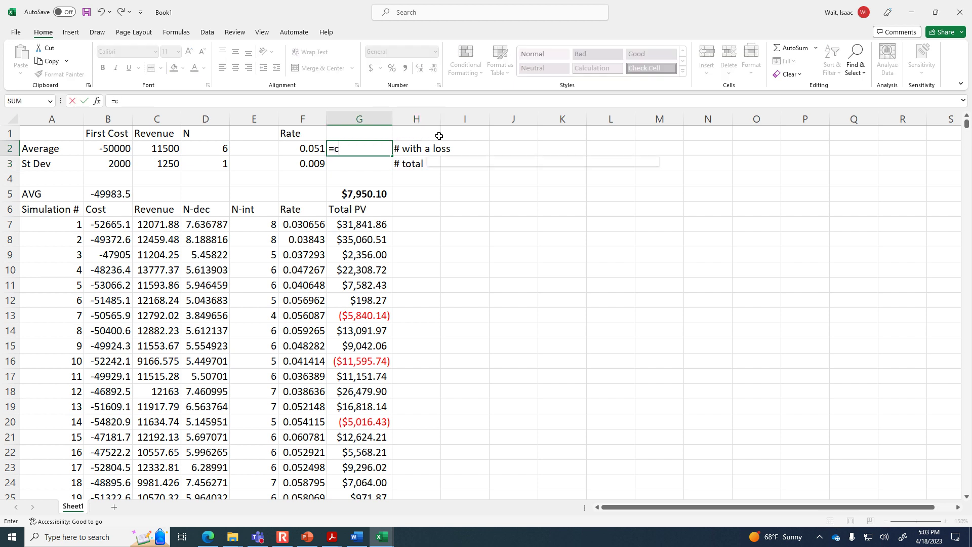
text(oun()
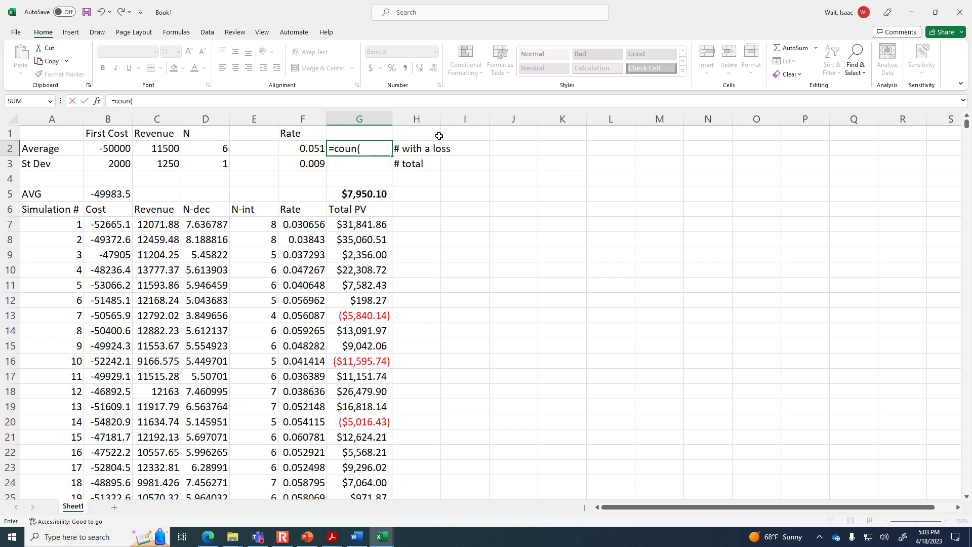
text(if)
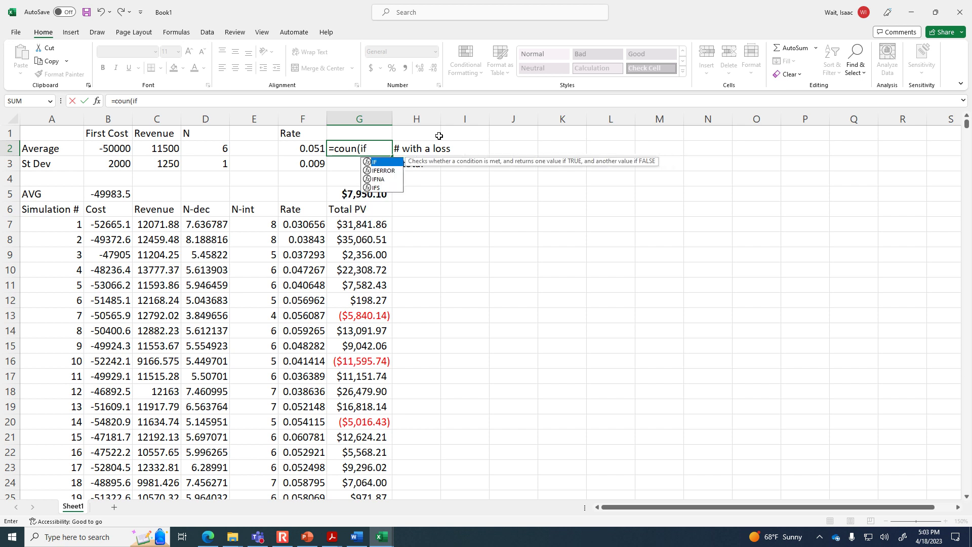
text(()
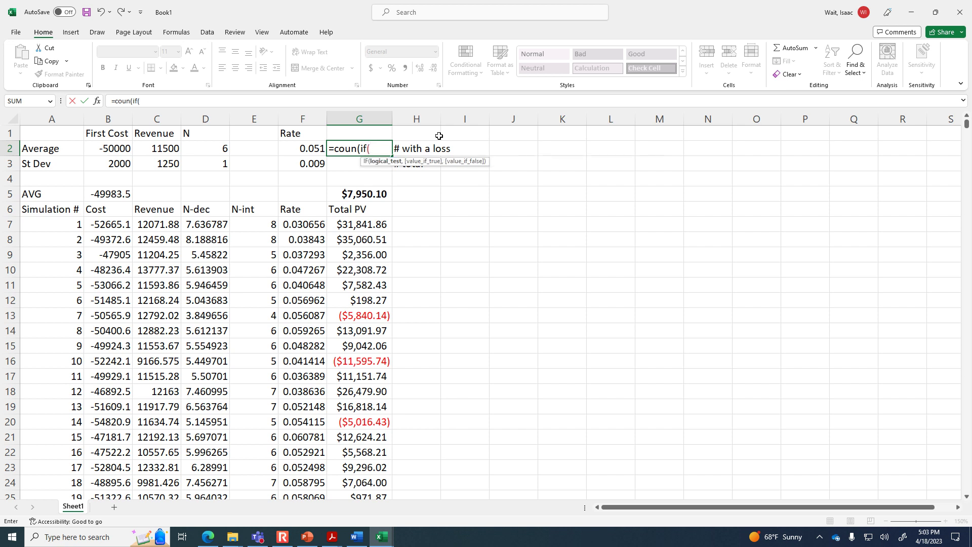
click(368, 224)
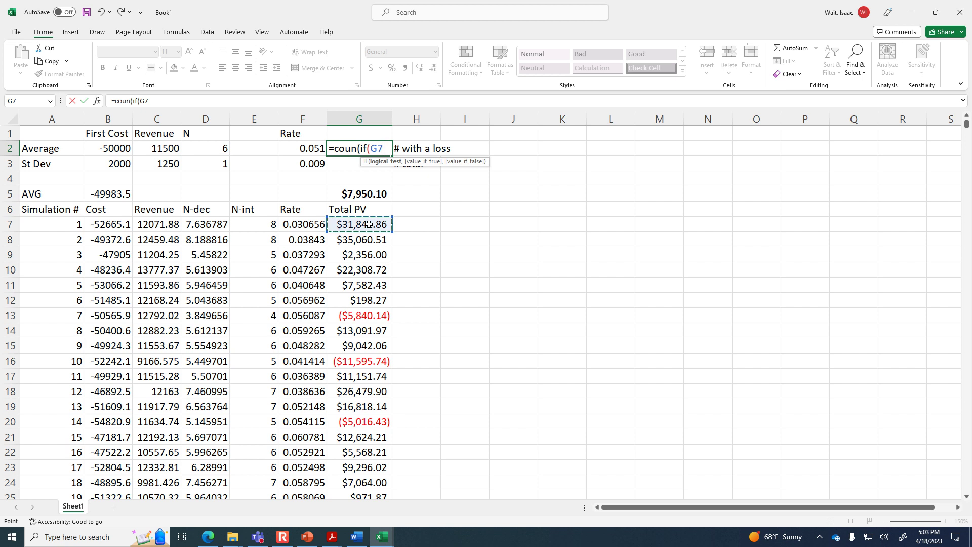
text(>)
key(BackSpace)
text(<0)
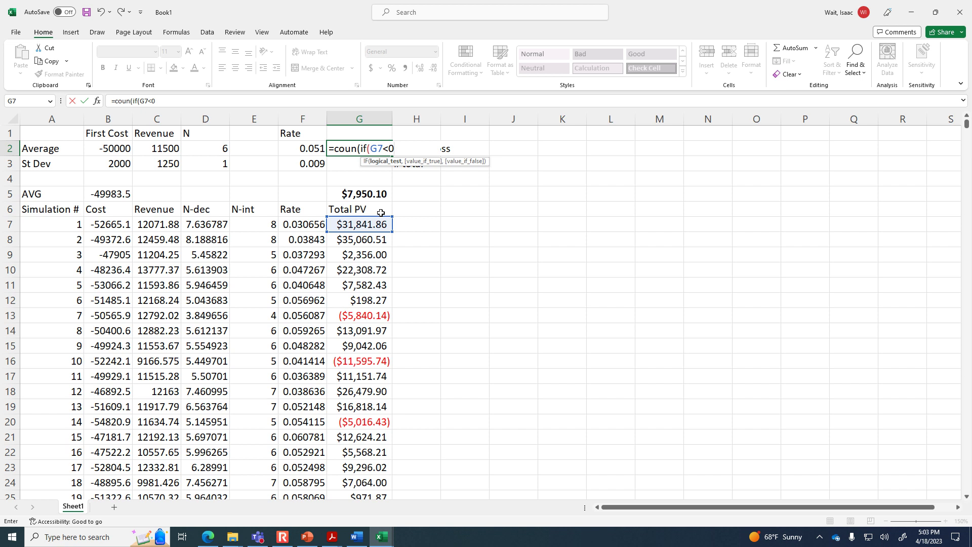
text(,1,0))
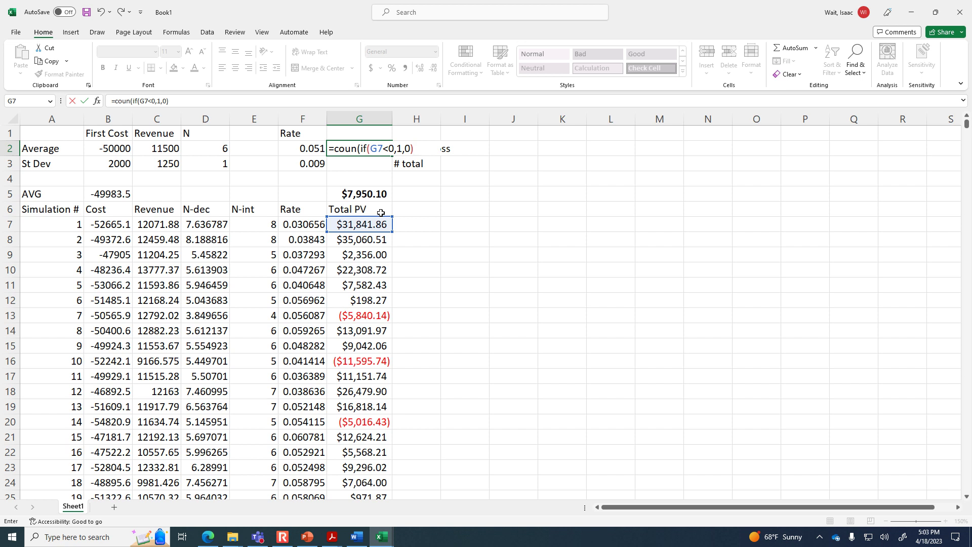
click(374, 536)
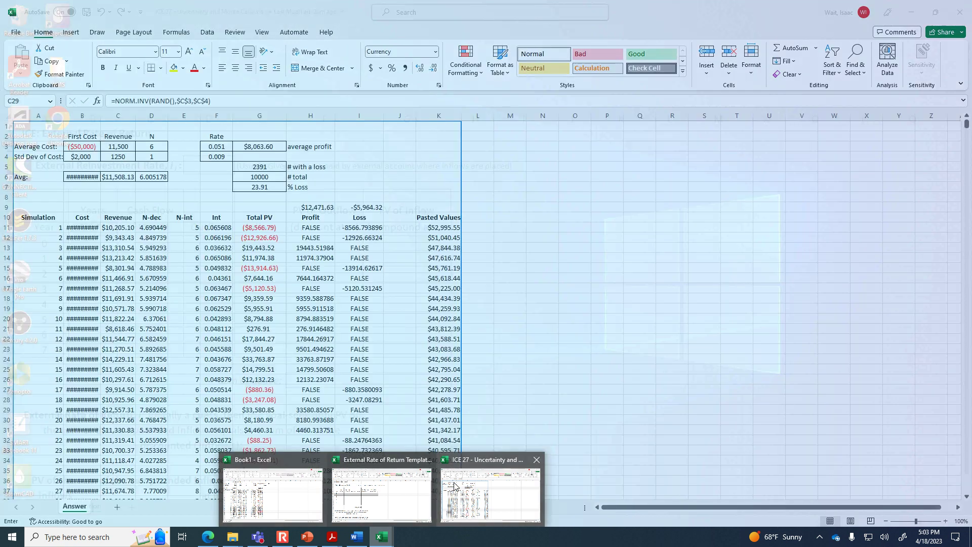
Glance at ICE 27, then dismiss the parenthesis error and cancel the G2 formula.
click(441, 468)
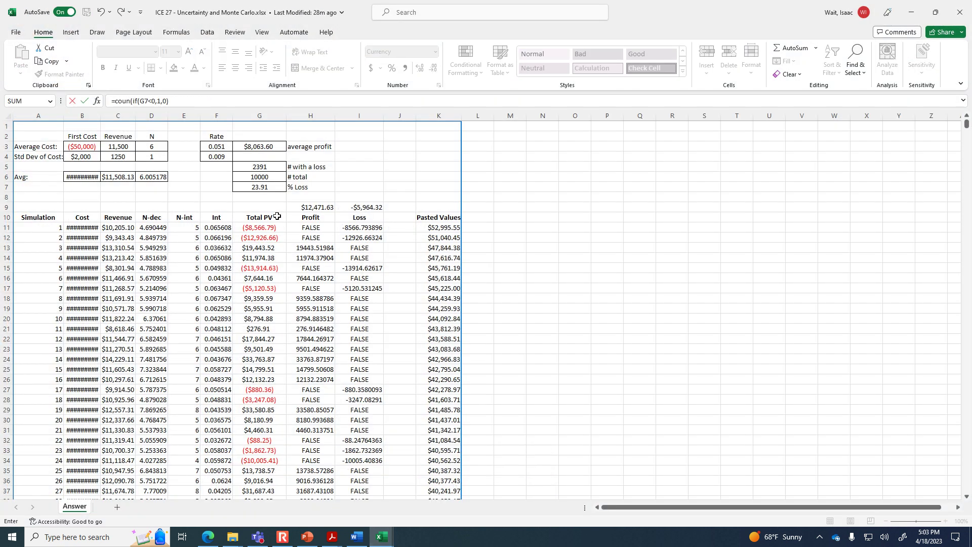
click(257, 165)
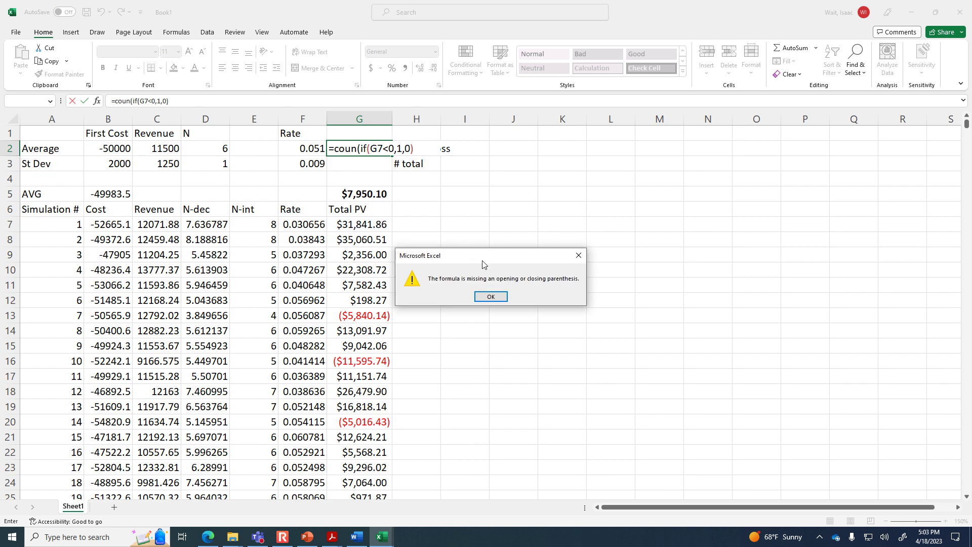
click(490, 296)
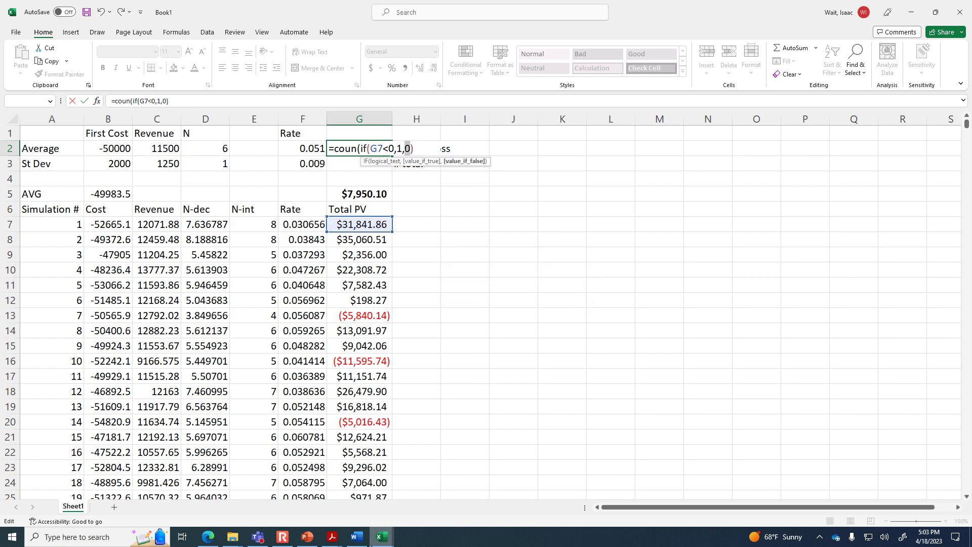
click(359, 103)
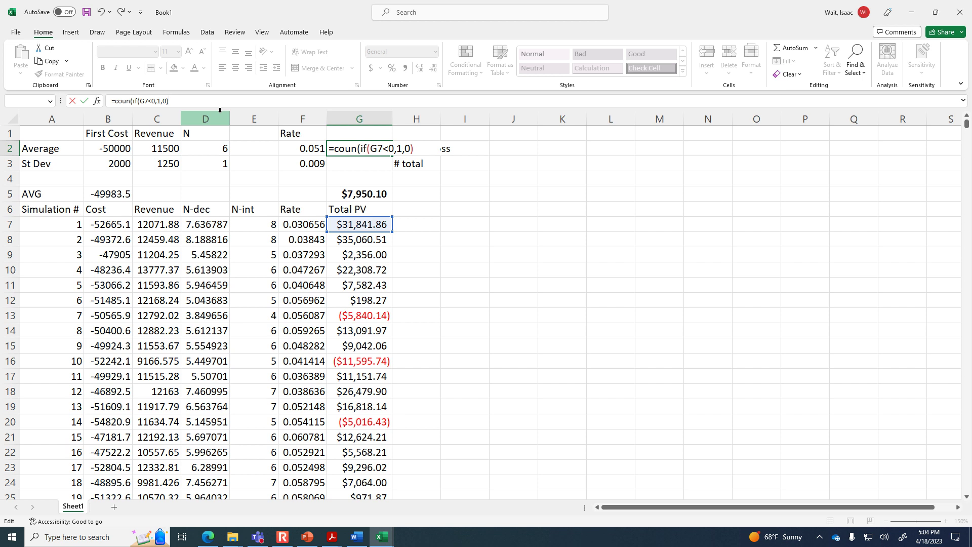
key(Escape)
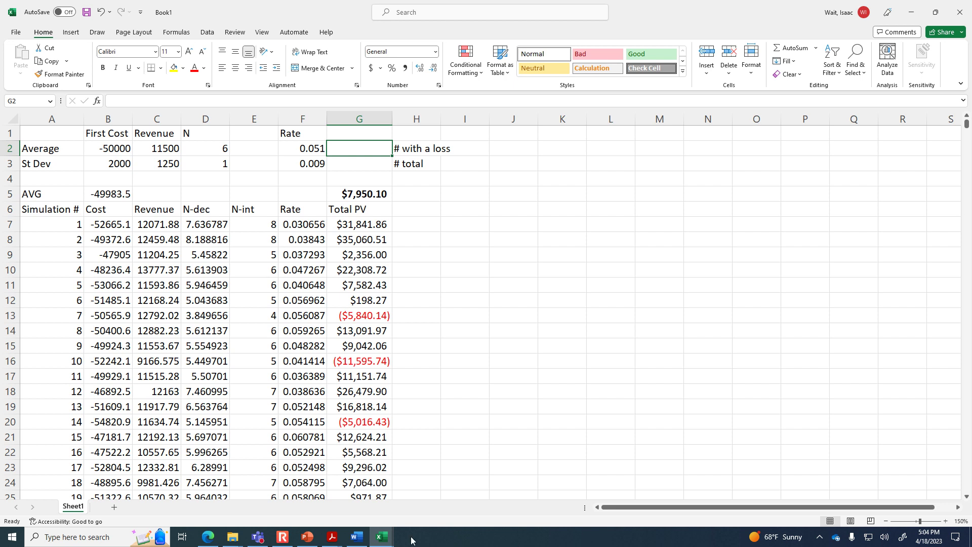
Read ICE 27's G5 formula =COUNTIF(G11:G12604,"<0"), then return to Book1.
click(385, 526)
click(379, 538)
click(379, 538)
click(458, 501)
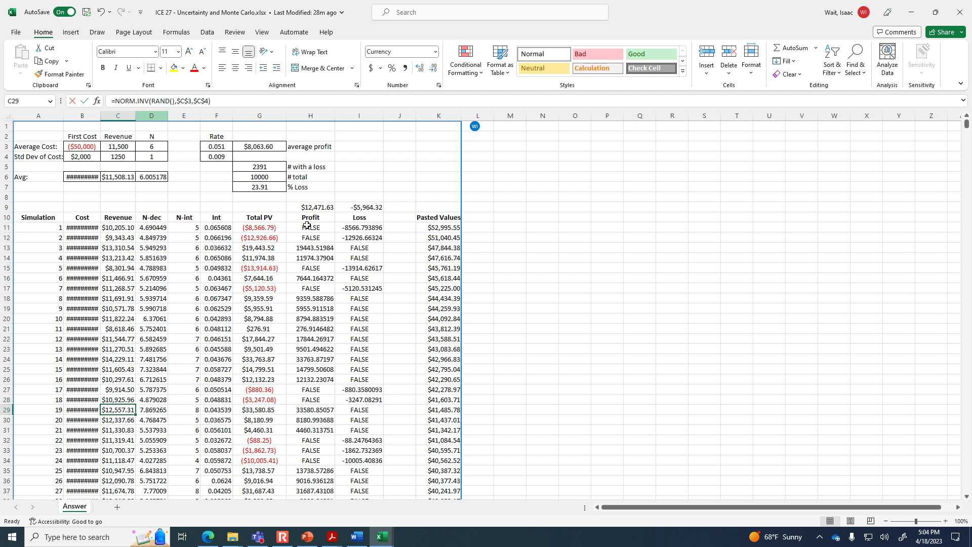
click(274, 169)
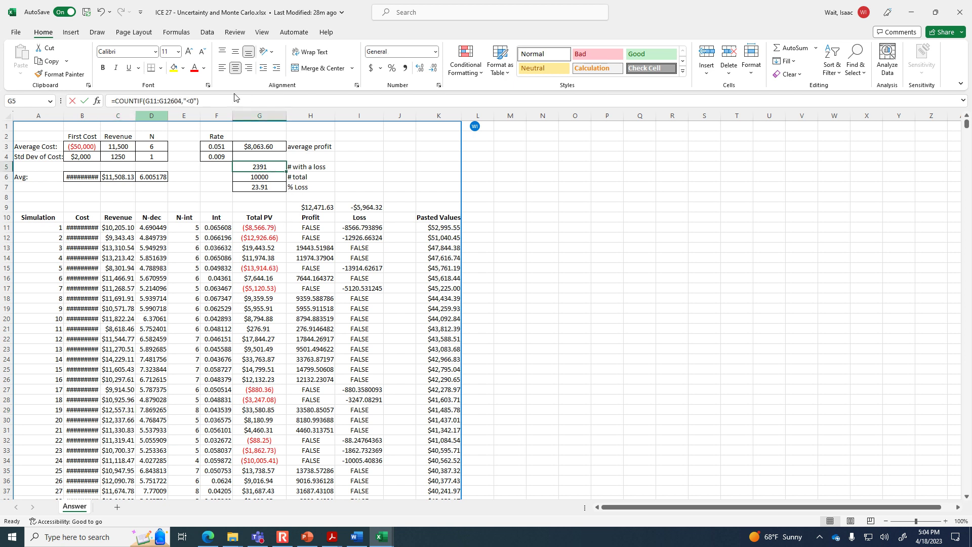
click(217, 115)
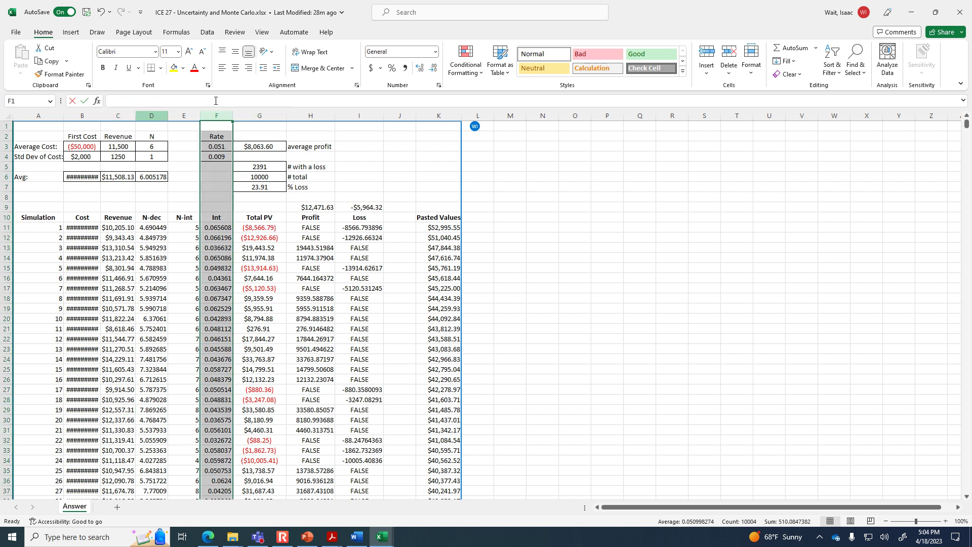
click(273, 166)
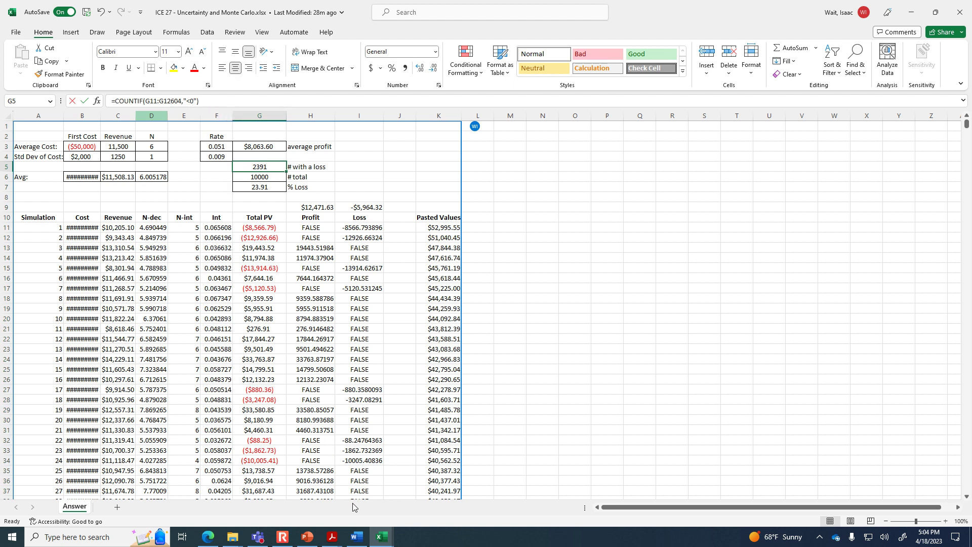
mouse_move(382, 536)
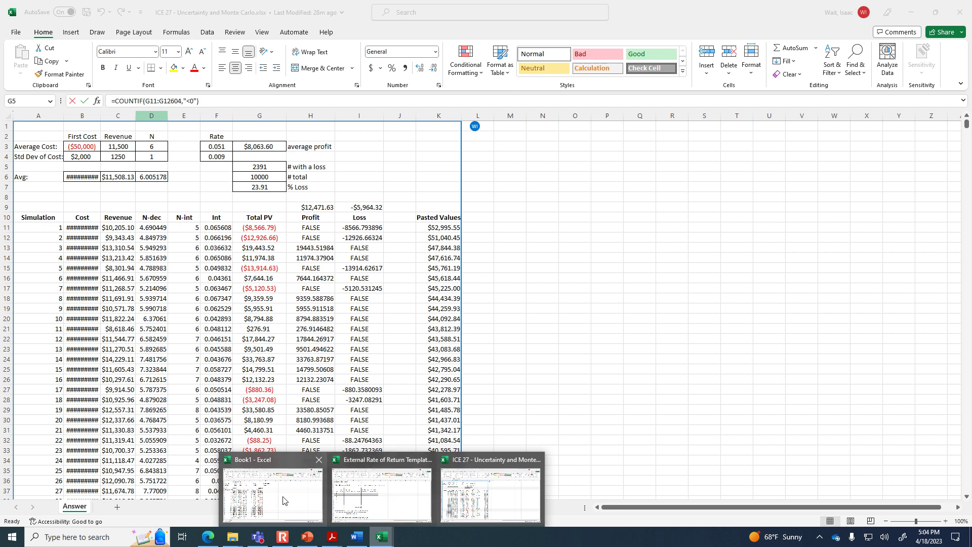
click(304, 486)
Enter =countif(G7:G10006 with criterion <0 in G2, which Excel rejects.
text(=)
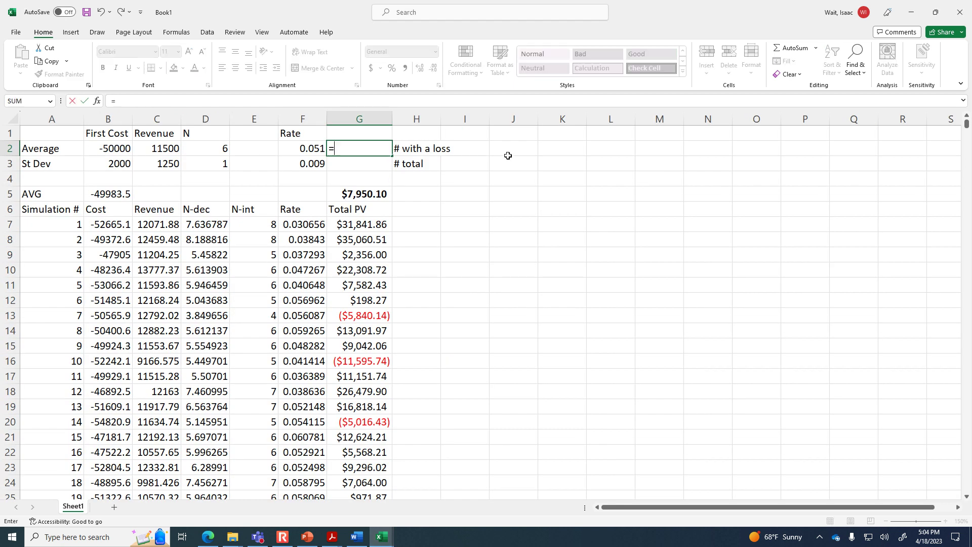
text(countif()
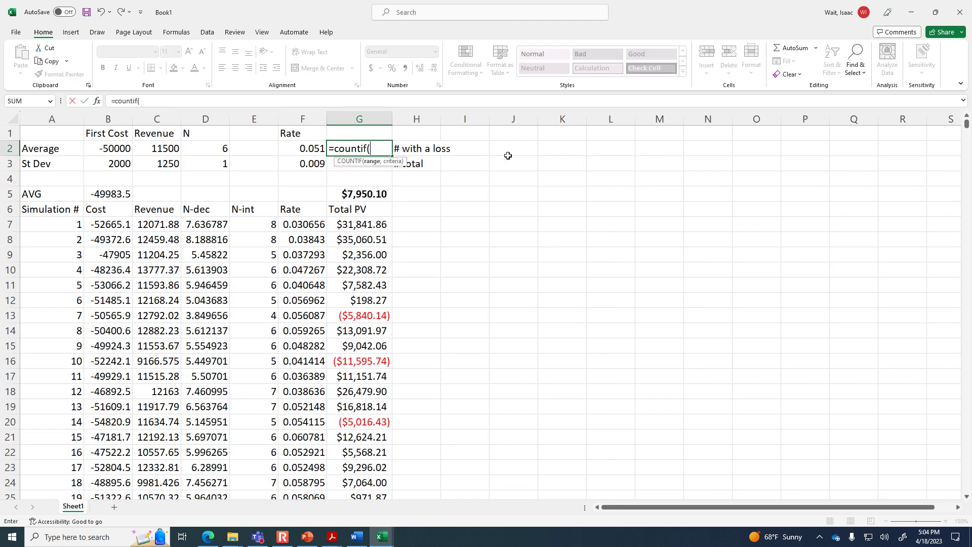
click(376, 224)
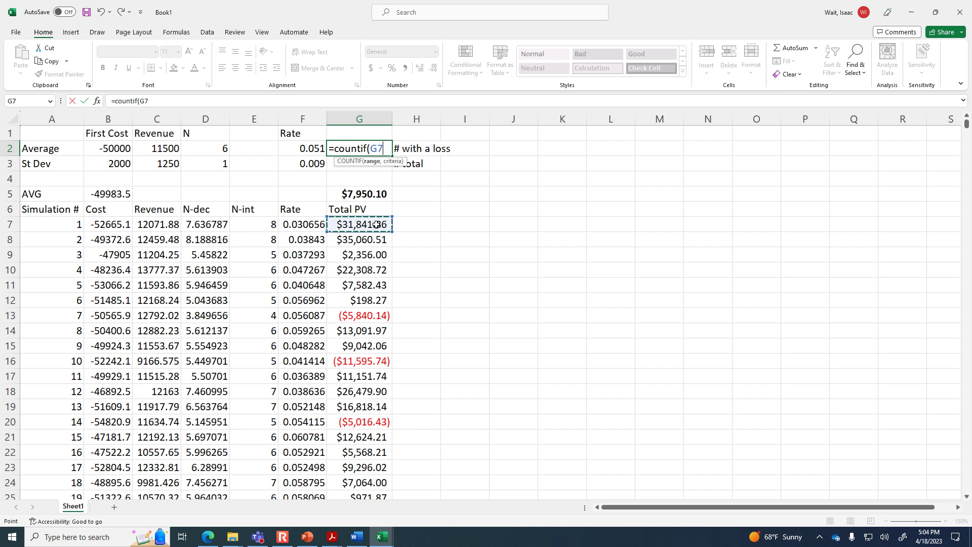
key(ctrl+shift+Down)
click(226, 103)
text(<)
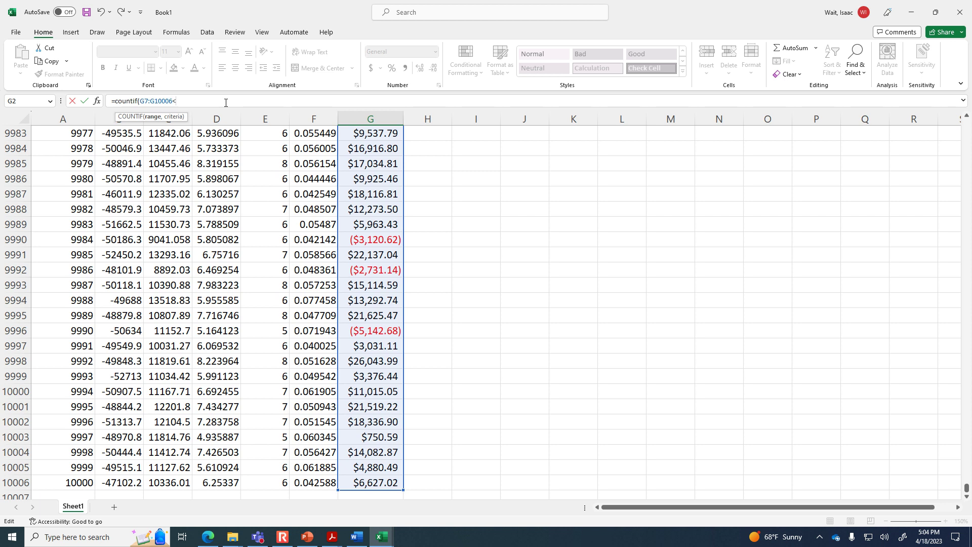
text(0))
key(Return)
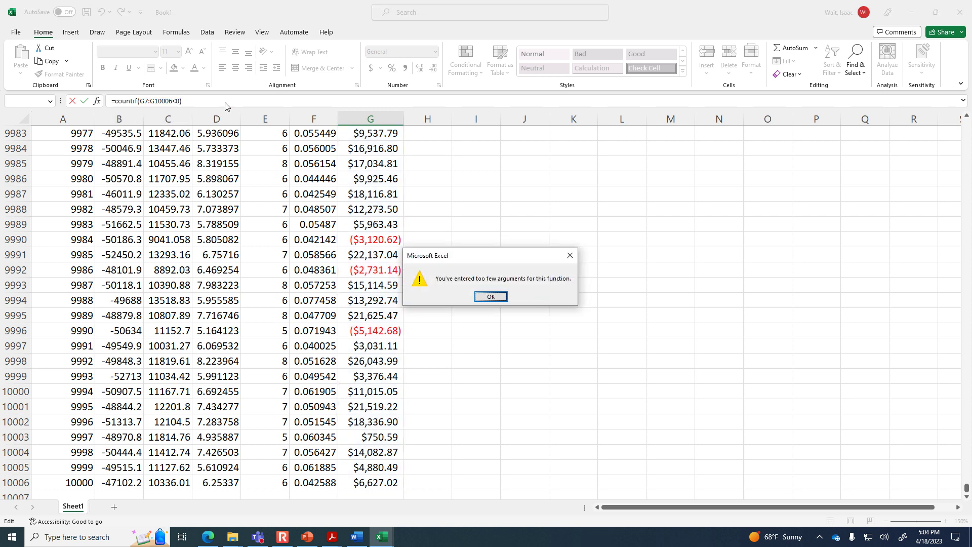
click(486, 297)
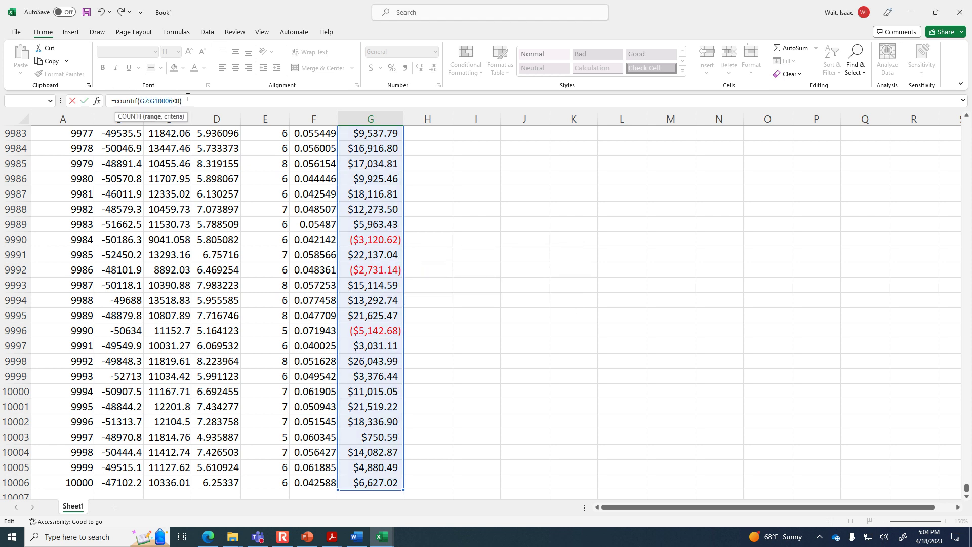
Add the comma and quoted "<0" criterion so G2 counts 2350 losses.
text(,)
click(194, 101)
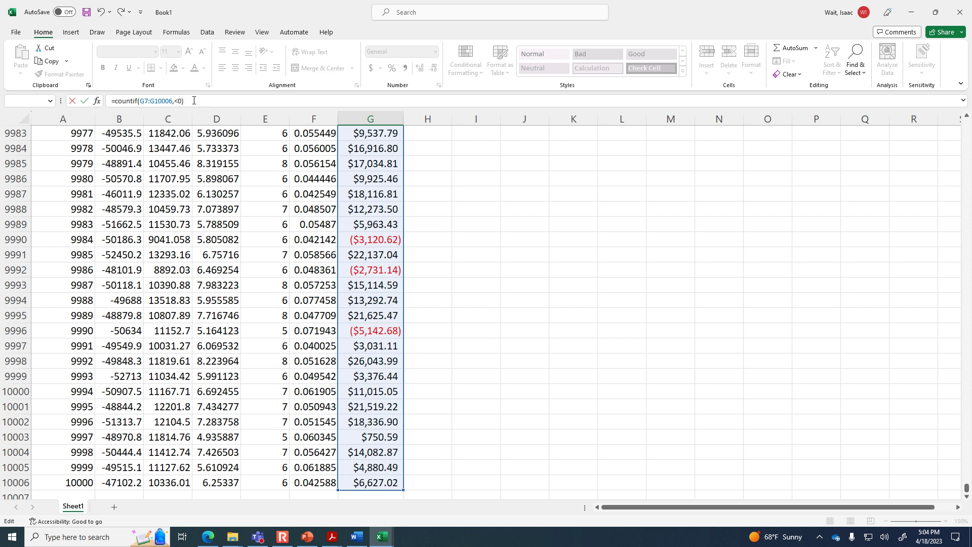
key(Return)
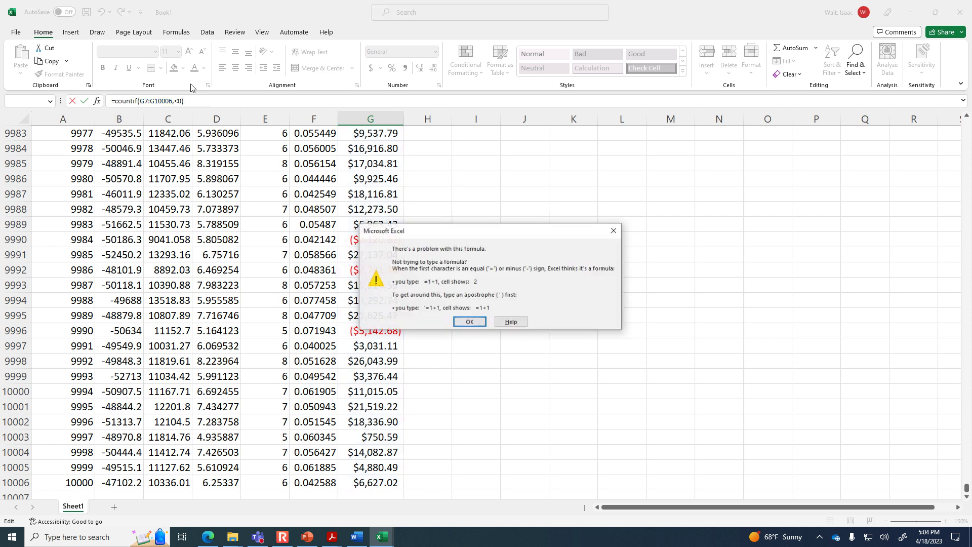
click(467, 321)
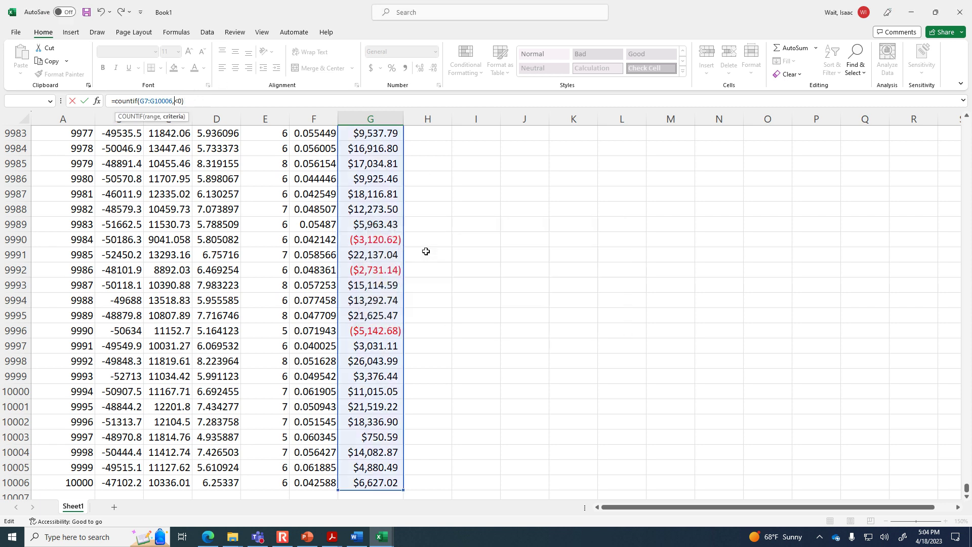
scroll(432, 252, up, 10)
text("<0)
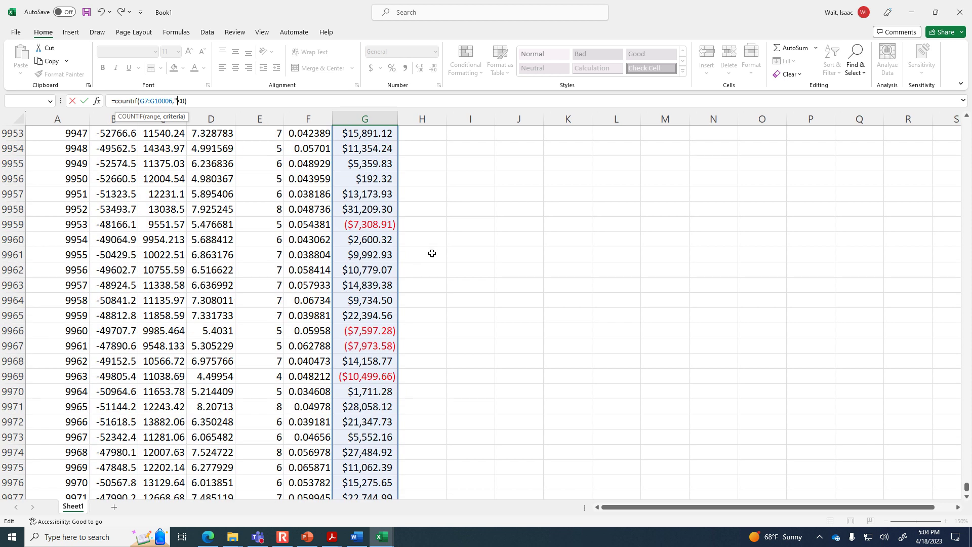
text(")
key(Right)
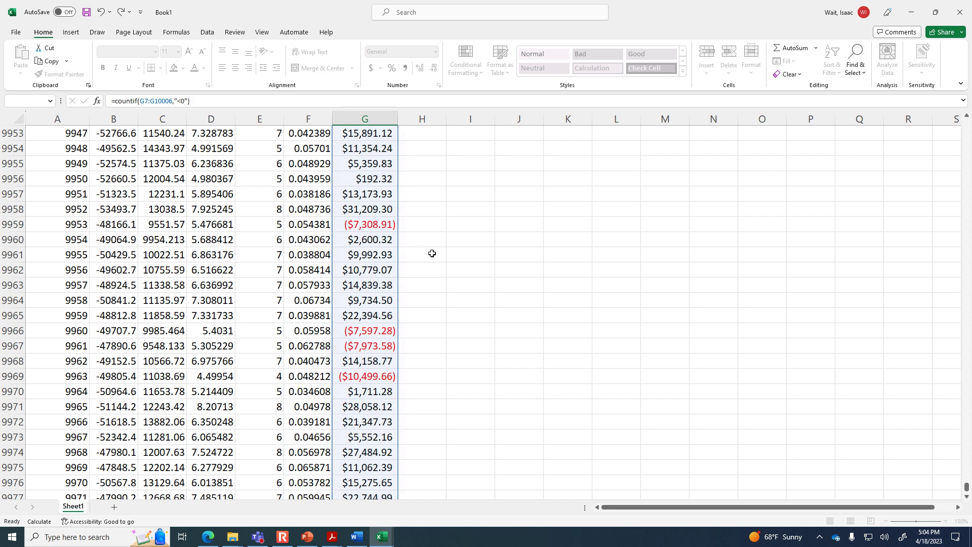
key(Return)
scroll(432, 253, up, 1)
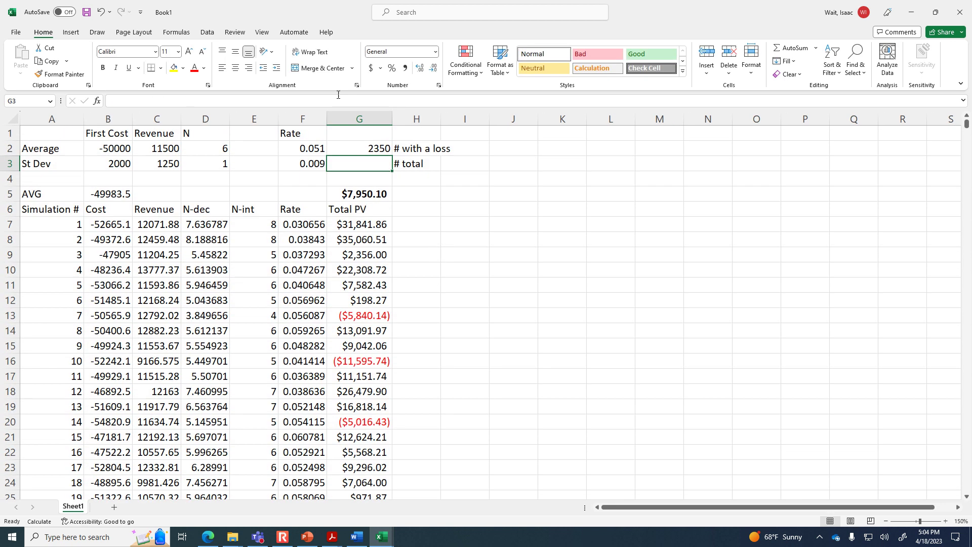
Review G2's COUNTIF range G7:G10006 in the formula bar and confirm it.
click(383, 146)
click(224, 100)
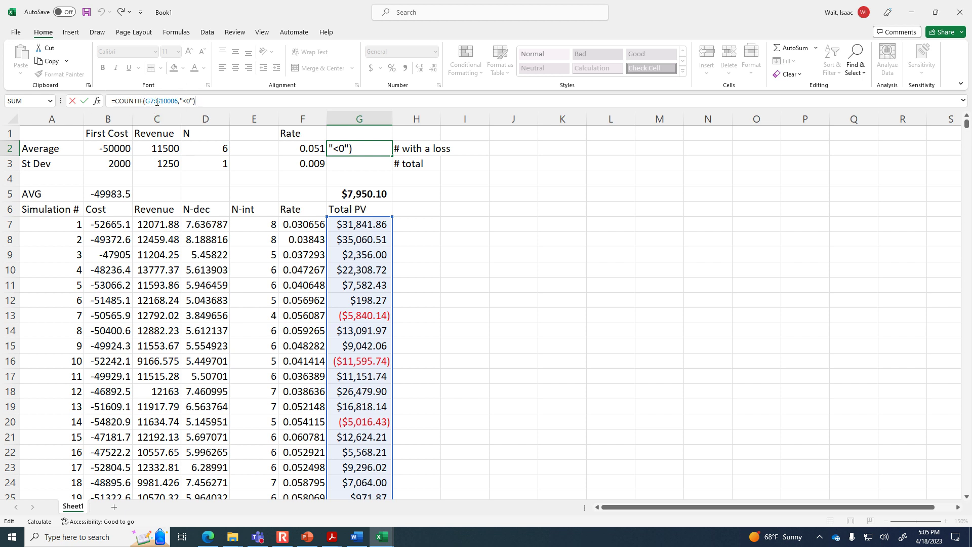
click(184, 100)
drag(176, 102, 146, 101)
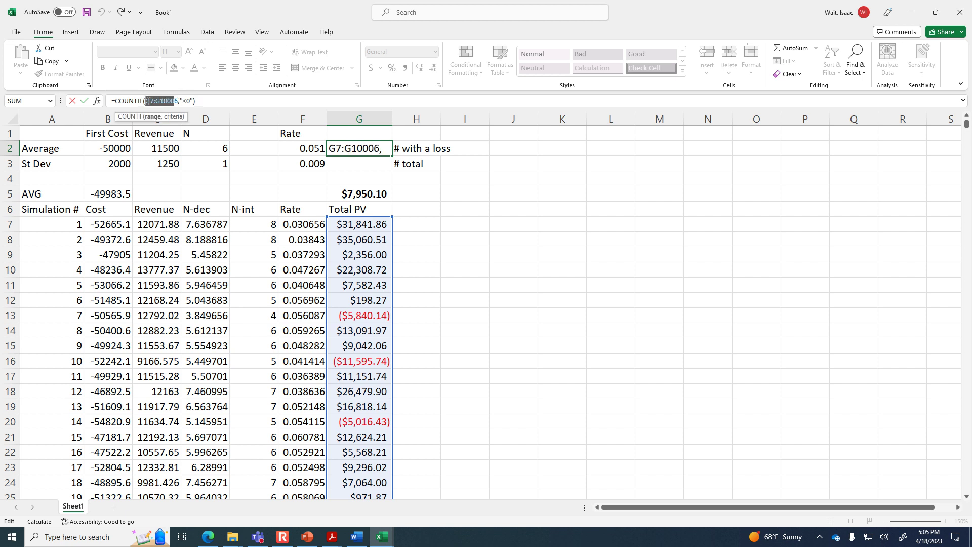
click(181, 101)
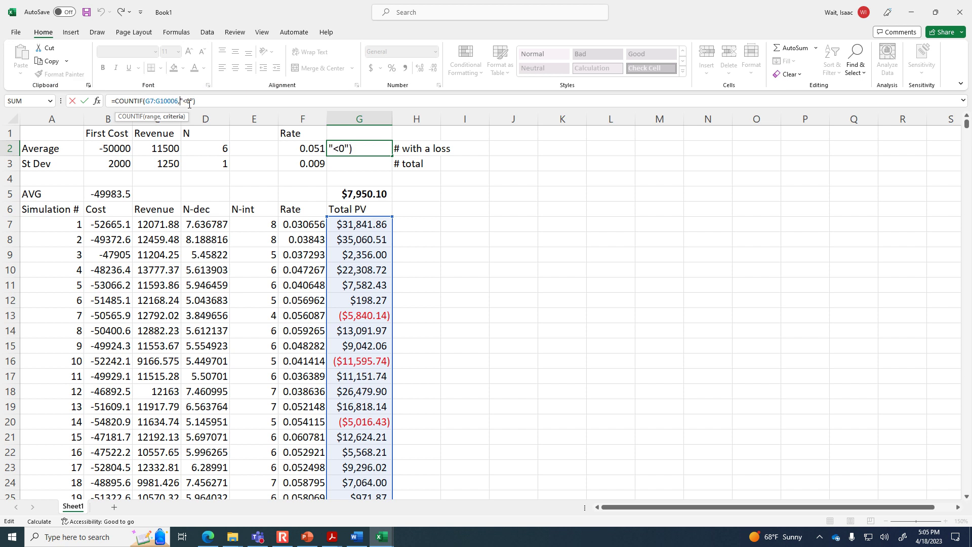
click(210, 102)
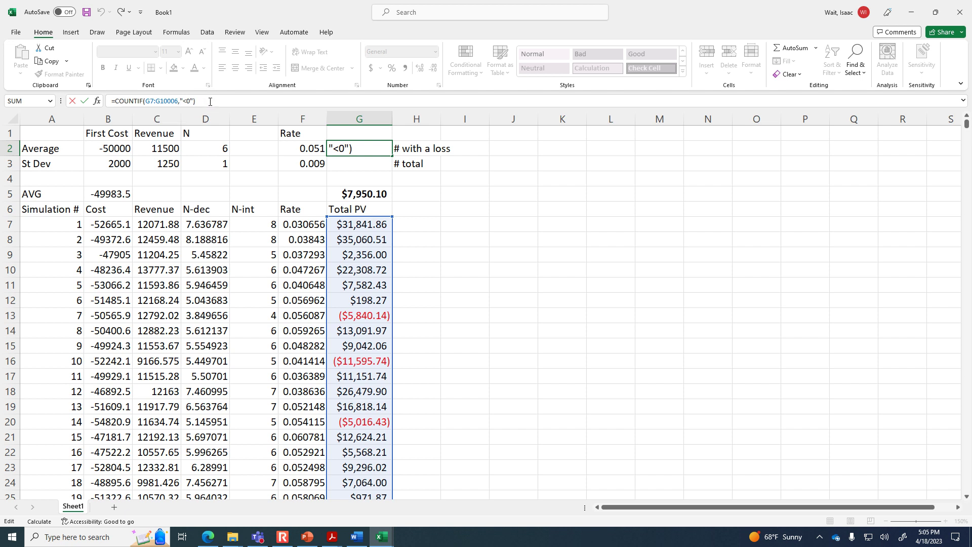
key(ctrl+Return)
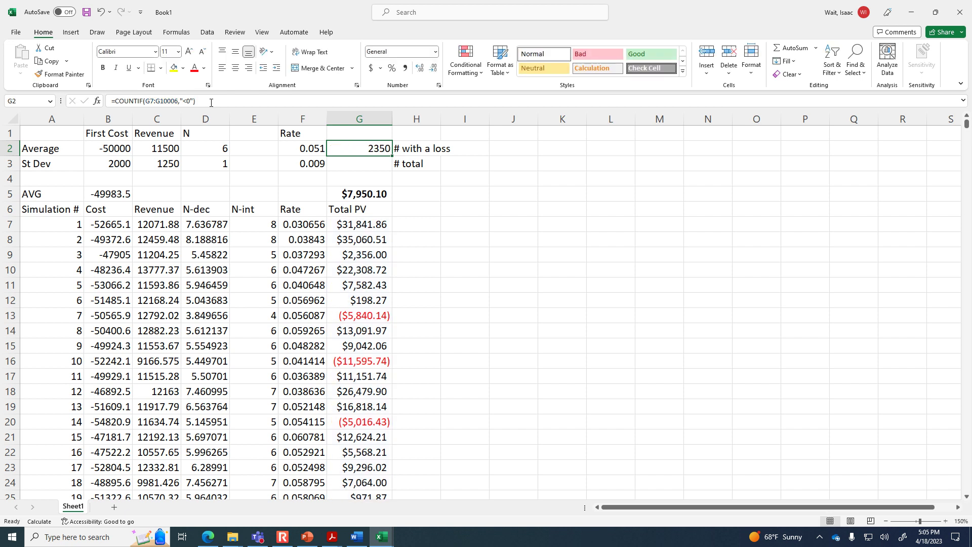
Enter =count(G7:G10006) in G3 to total 10000 simulations.
click(378, 166)
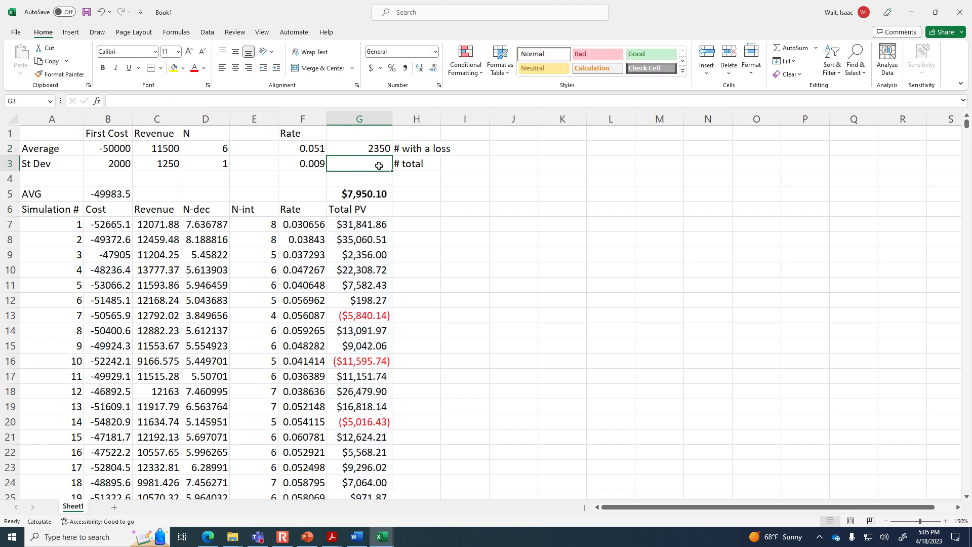
text(=count()
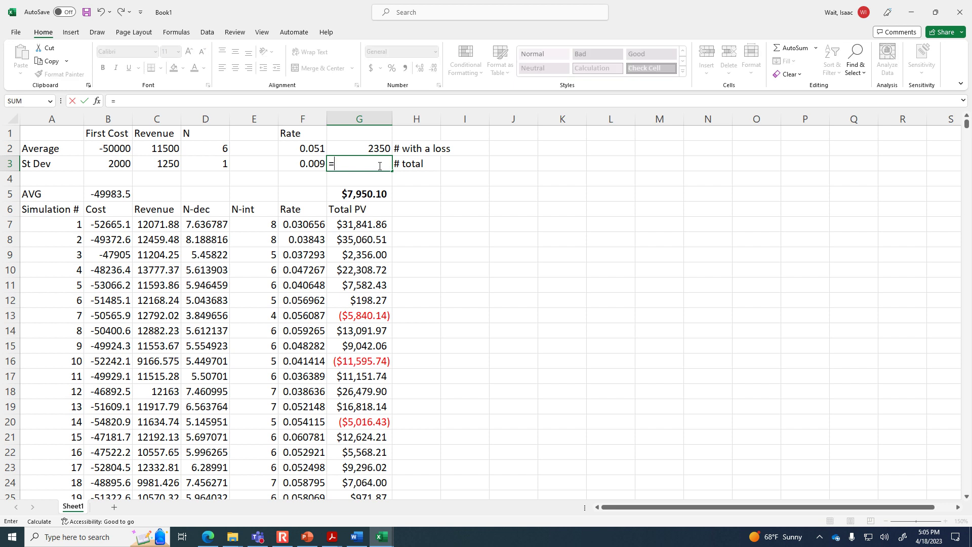
key(Down)
key(Down)
key(Down)
key(Down)
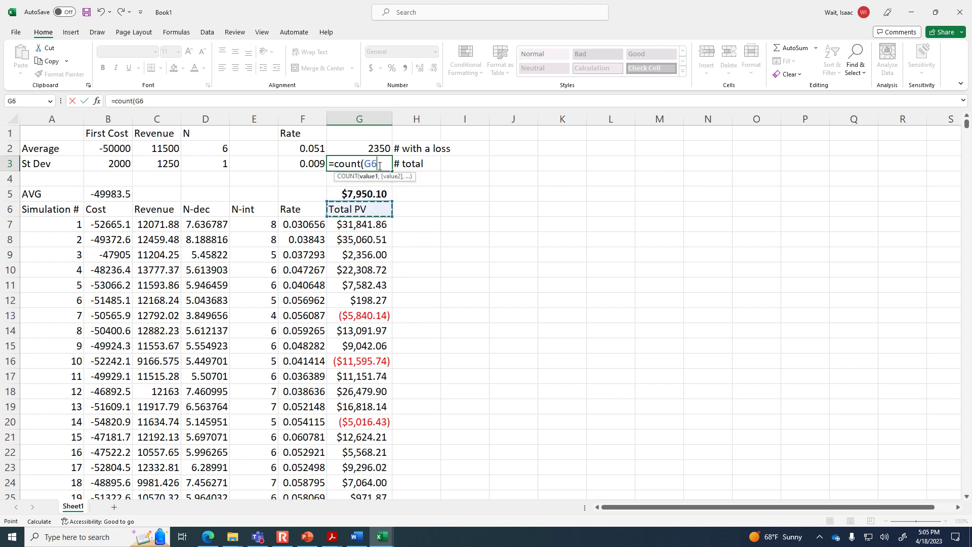
key(ctrl+shift+Down)
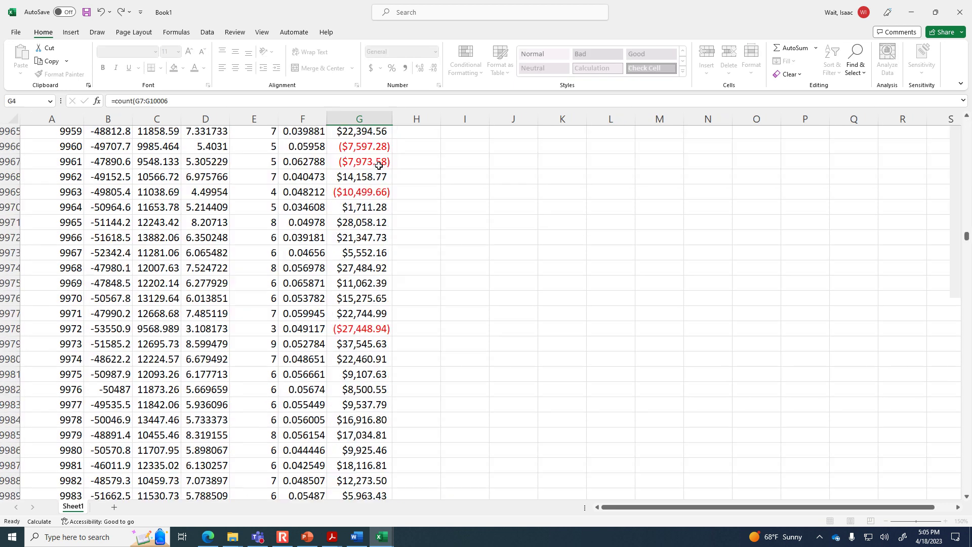
key(Return)
click(451, 183)
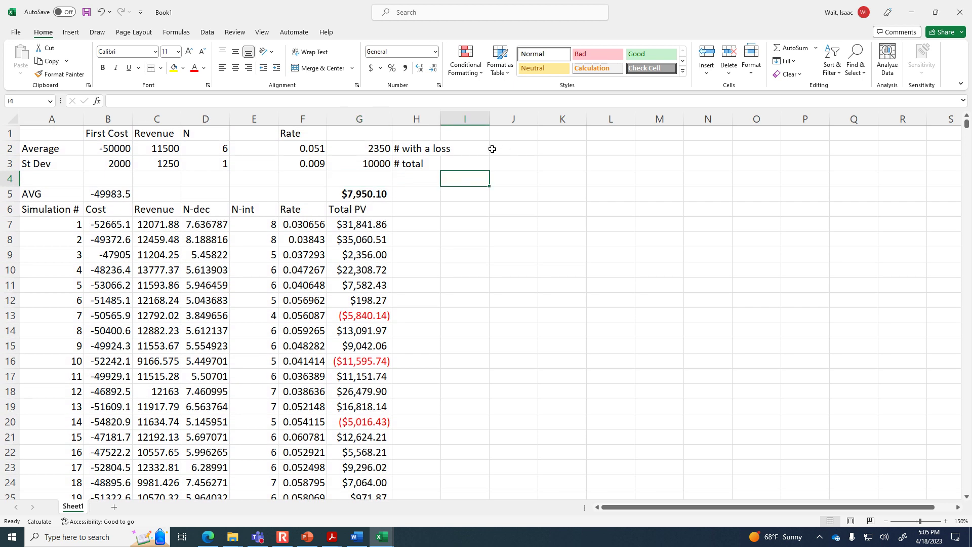
Enter =G2/G3*100 in G4 to show the loss percentage, 23.5.
click(387, 183)
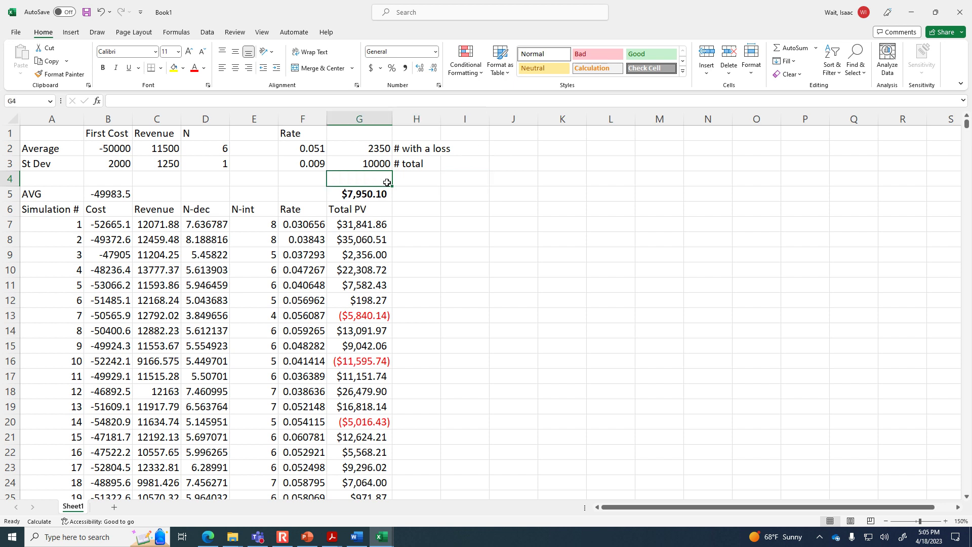
text(=)
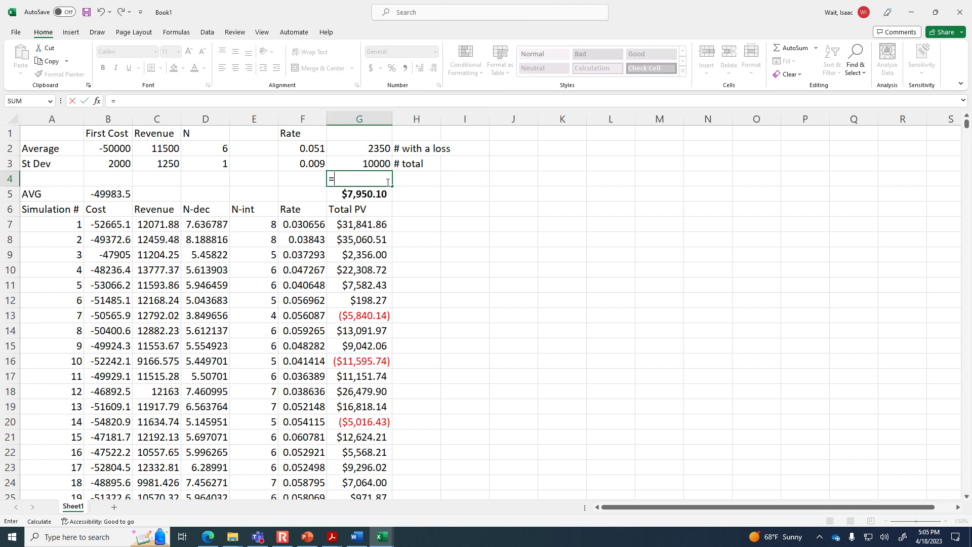
click(376, 147)
text(/)
click(377, 164)
text(*100)
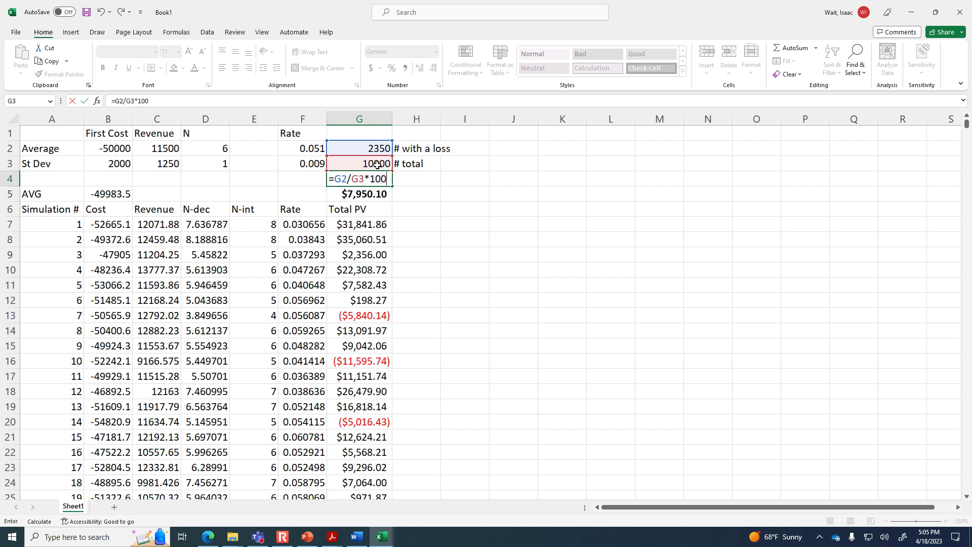
key(Tab)
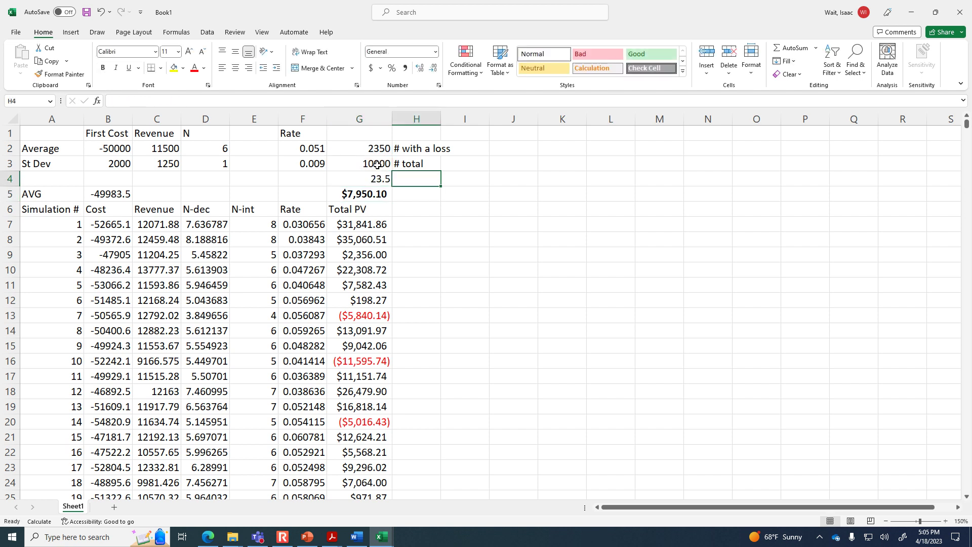
Label it '<- Percent of the time there is a loss' in H4.
text(<- )
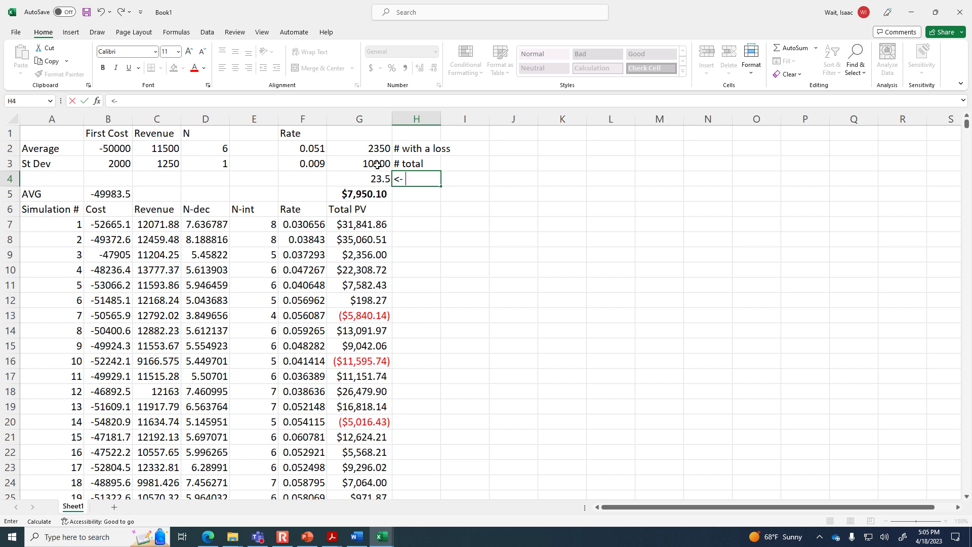
text(Percent of the time there is a loss)
key(Return)
key(Up)
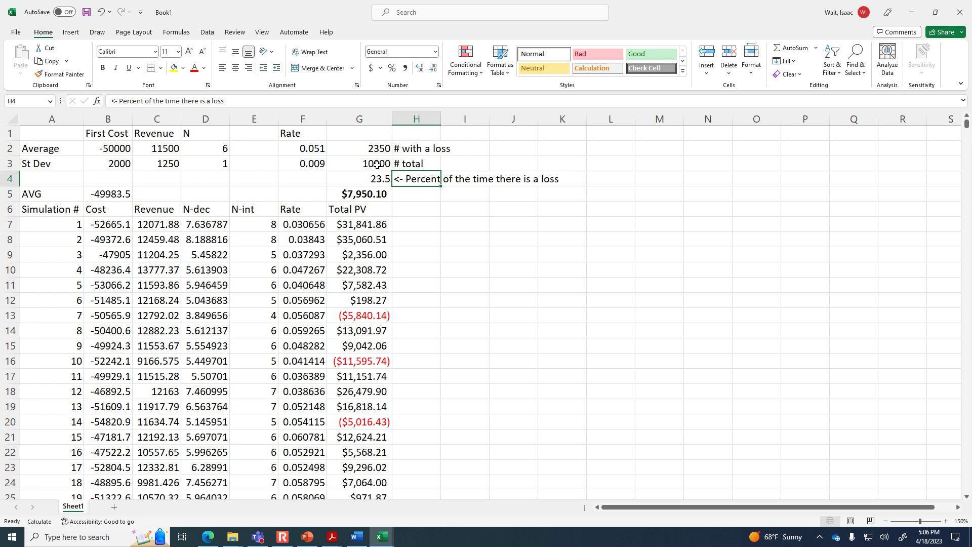
key(Up)
key(Up)
Replace G2's loss count with a COUNTIF of Total PV values "<0" from G7 down.
key(Left)
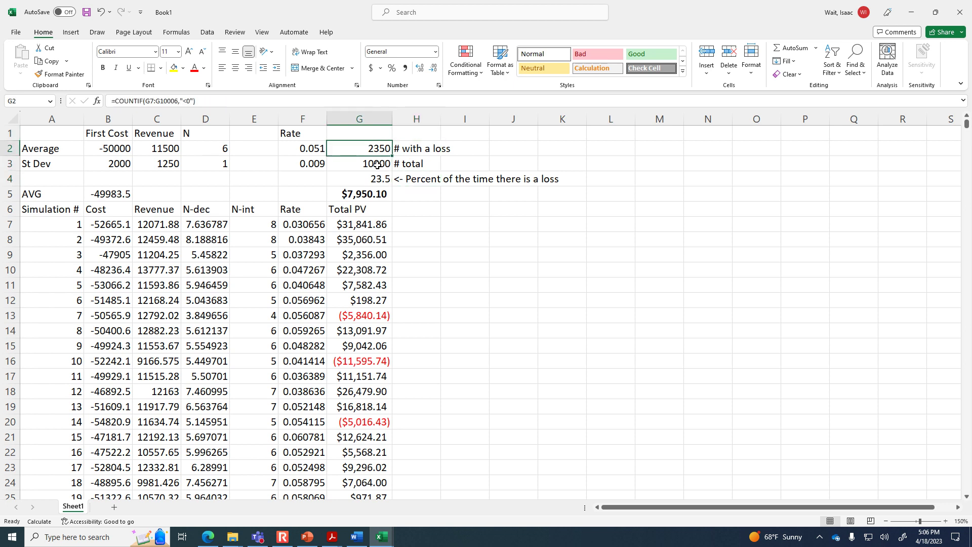
key(Delete)
text(=)
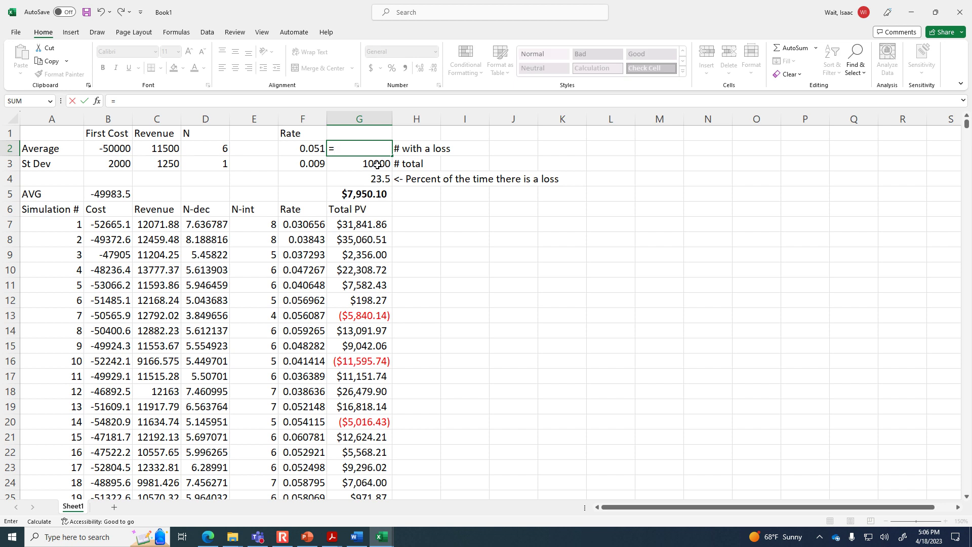
text(countif)
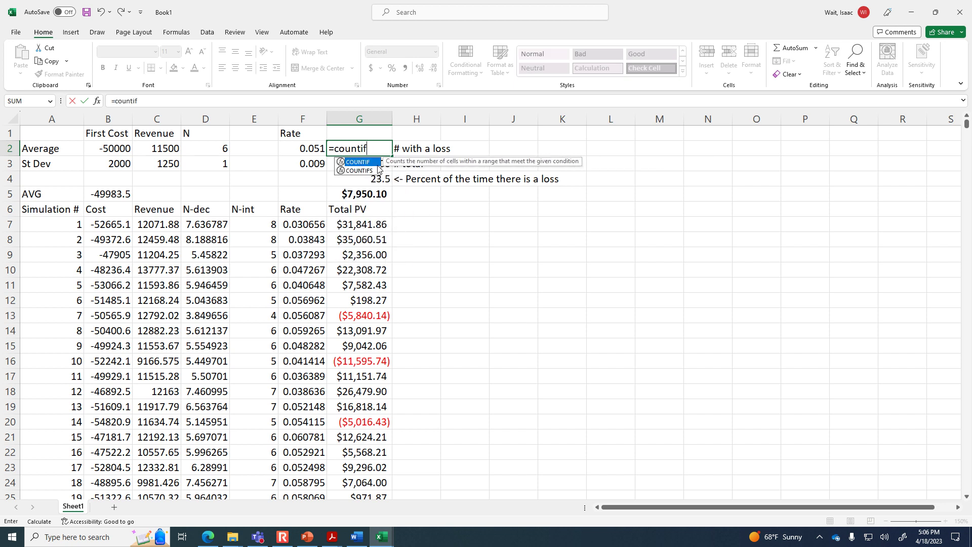
text(()
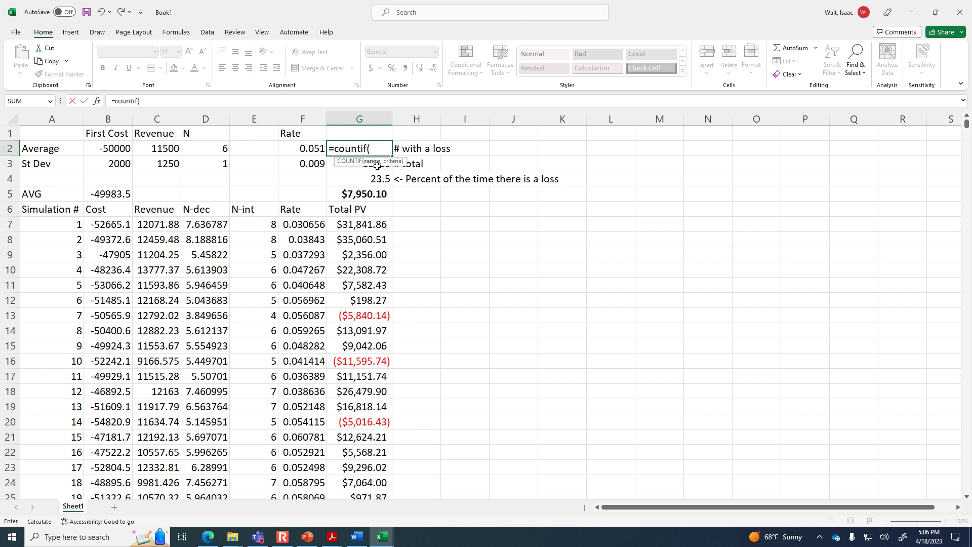
click(369, 223)
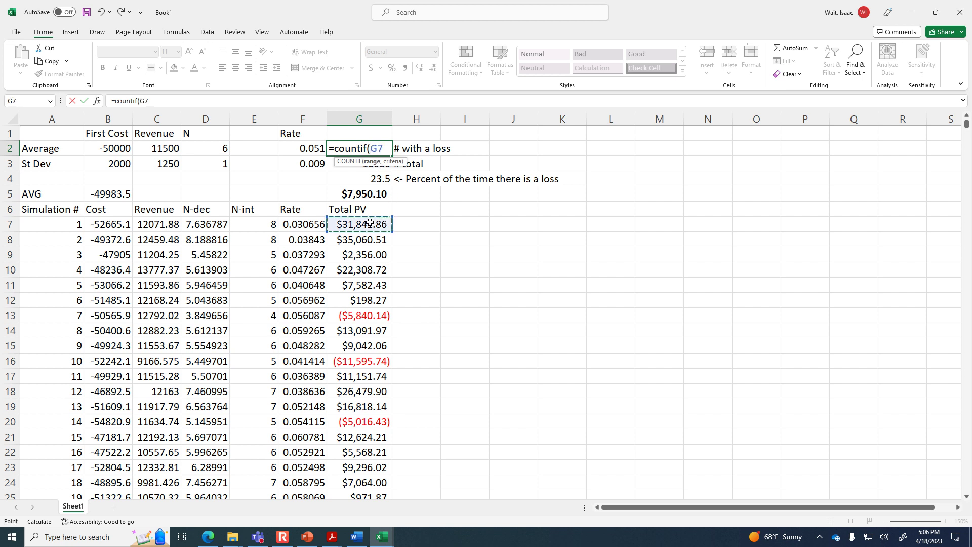
key(ctrl+shift+Down)
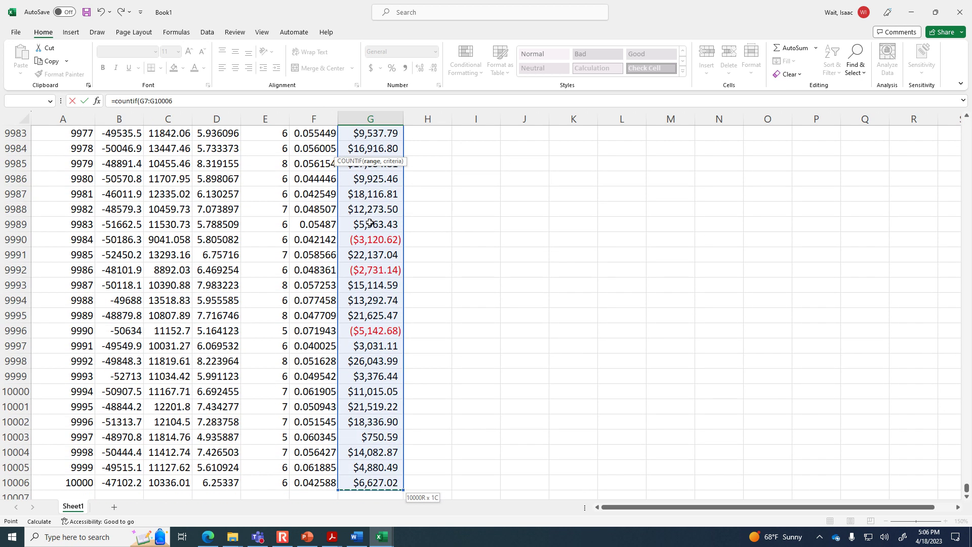
click(190, 103)
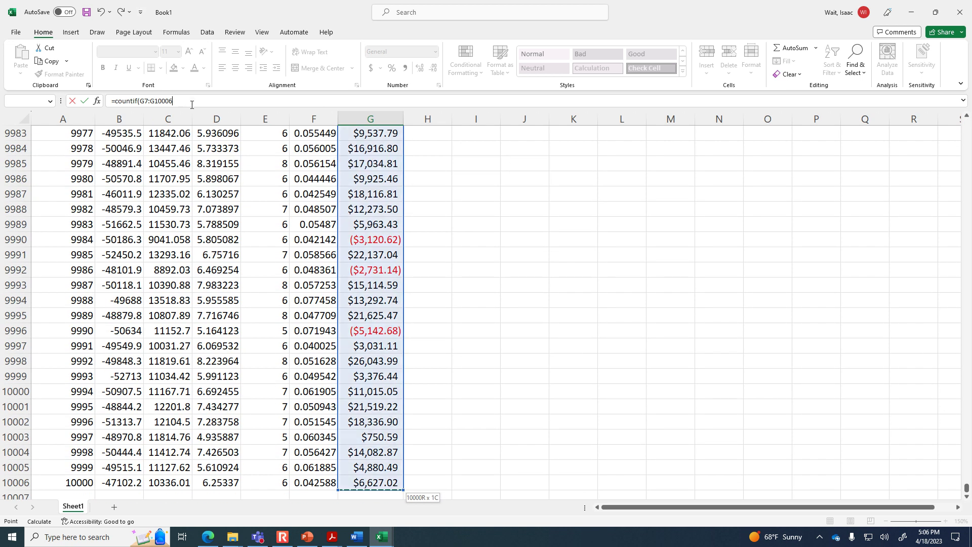
text(,)
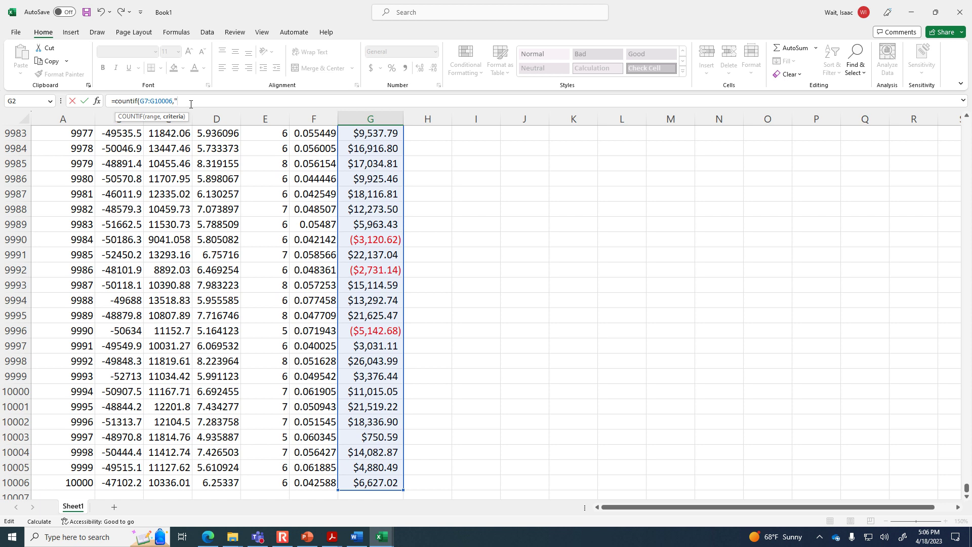
text("<0"))
key(Return)
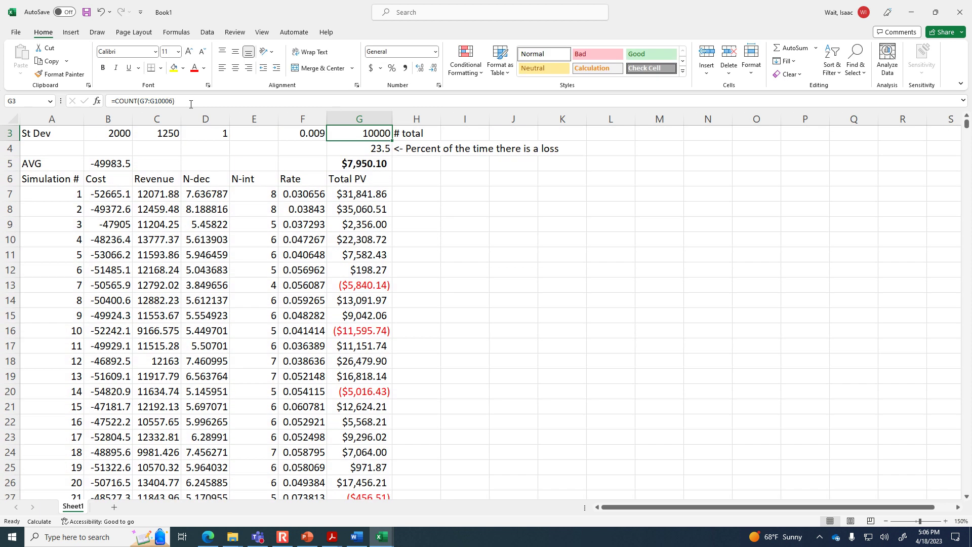
Recalculate the simulation five times with F9, ending at 2411 losses and 24.11 percent.
scroll(472, 193, up, 1)
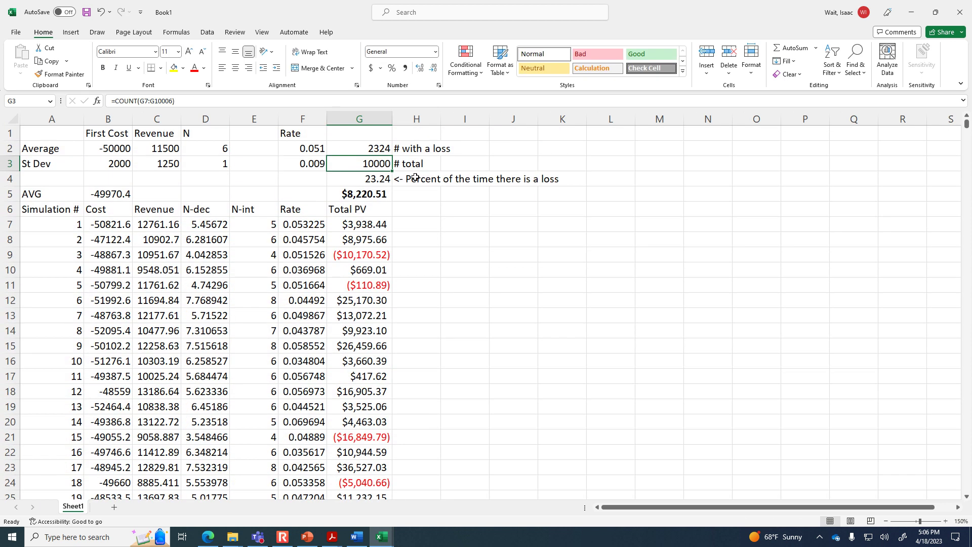
click(383, 181)
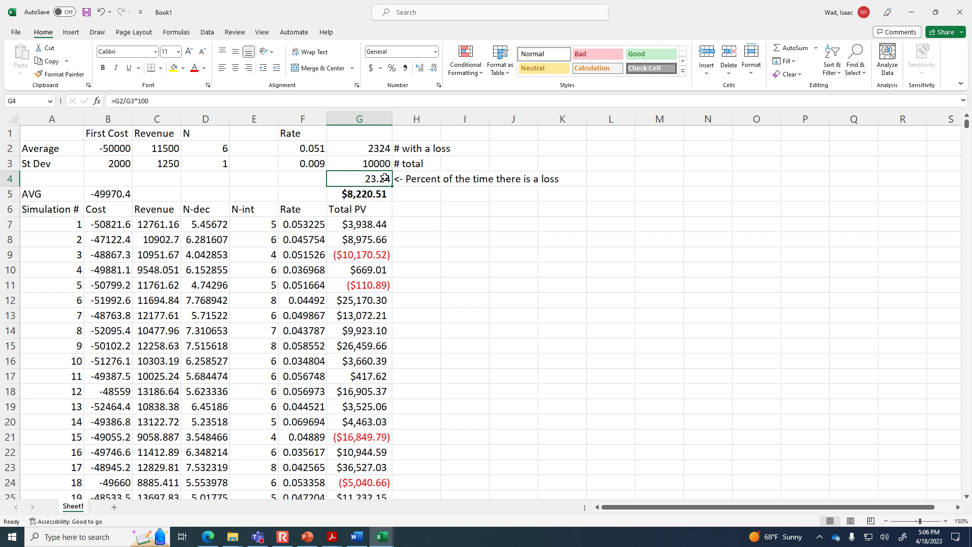
key(F9)
key(F9)
key(F9)
key(F9)
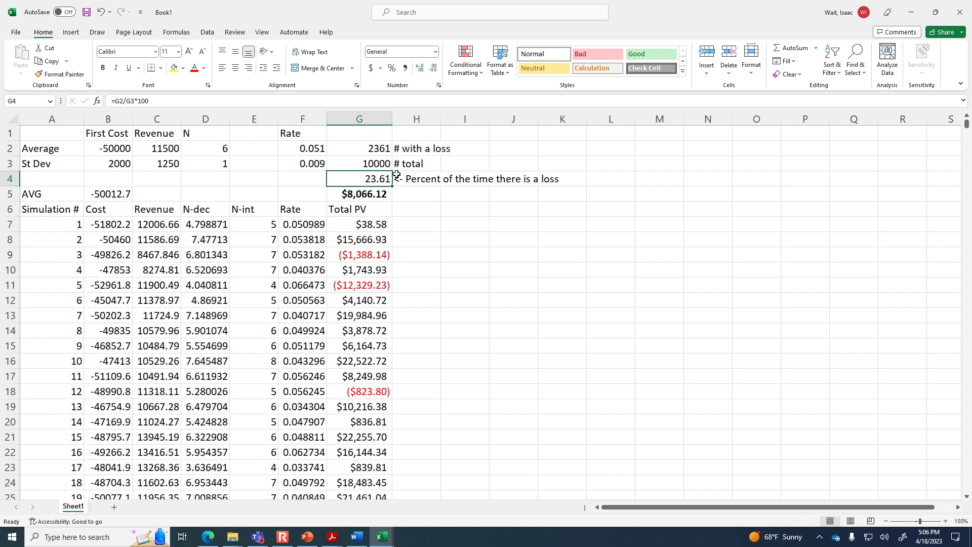
key(F9)
key(F9)
key(F9)
key(F9)
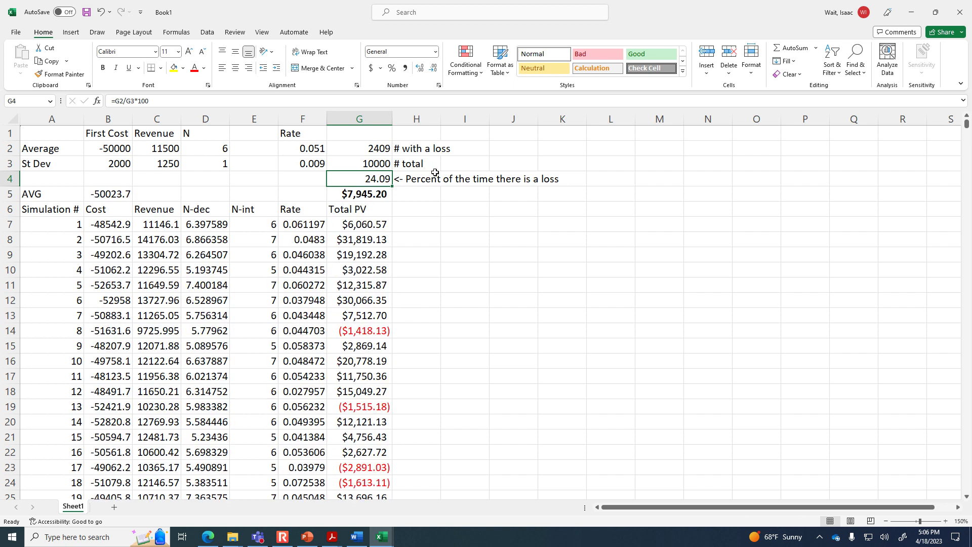
key(F9)
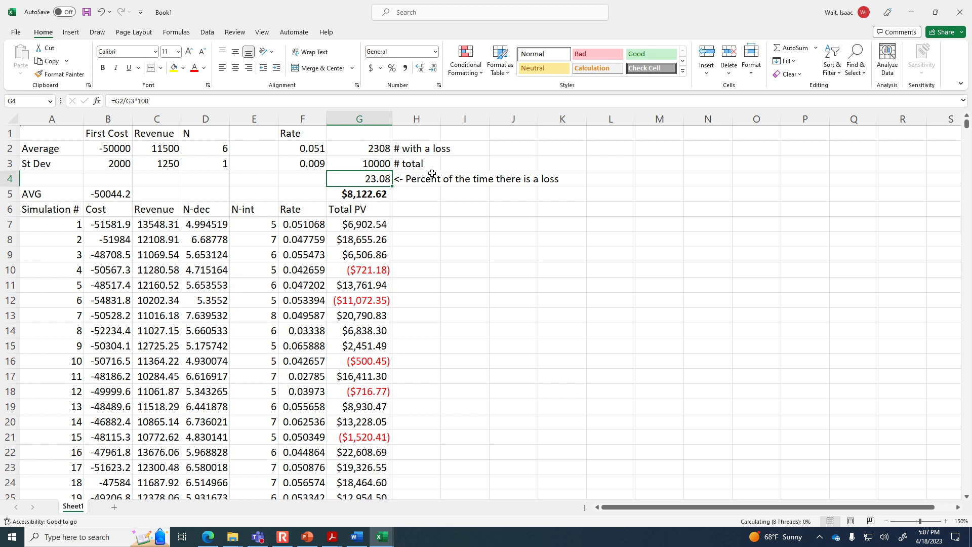
key(F9)
key(F9)
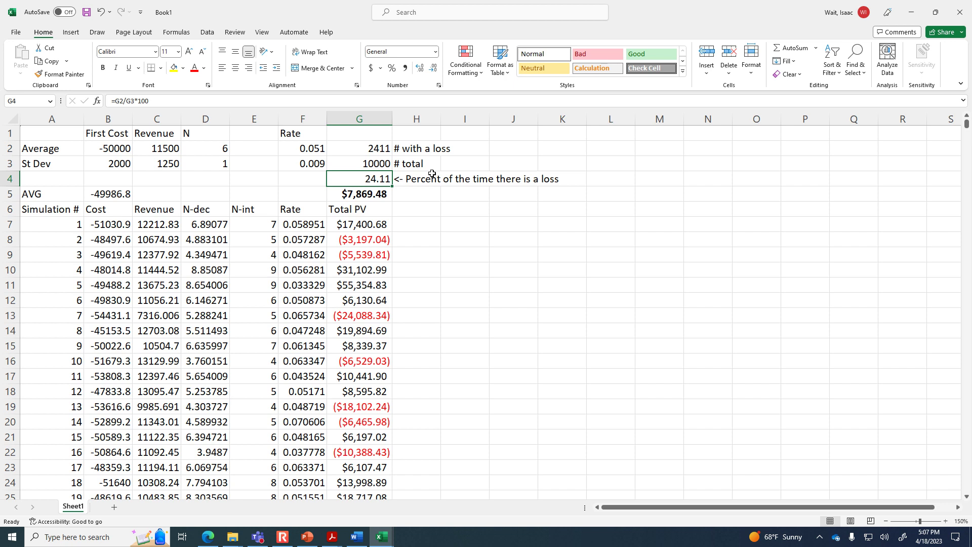
key(F9)
key(F9)
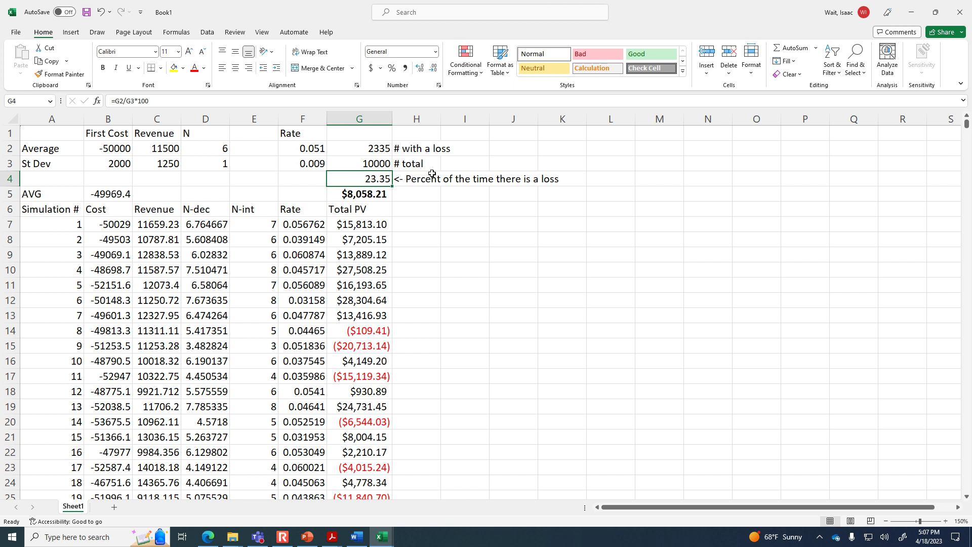
click(372, 149)
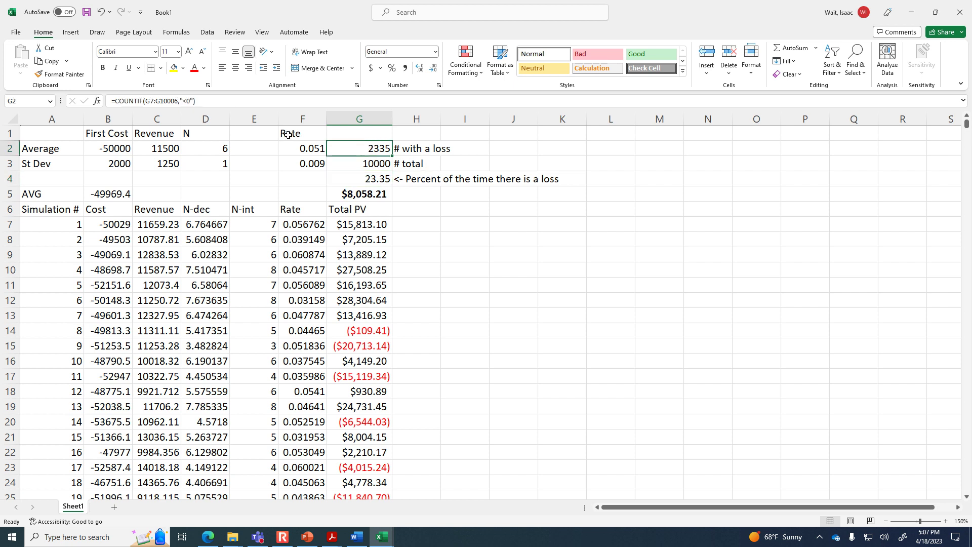
click(165, 103)
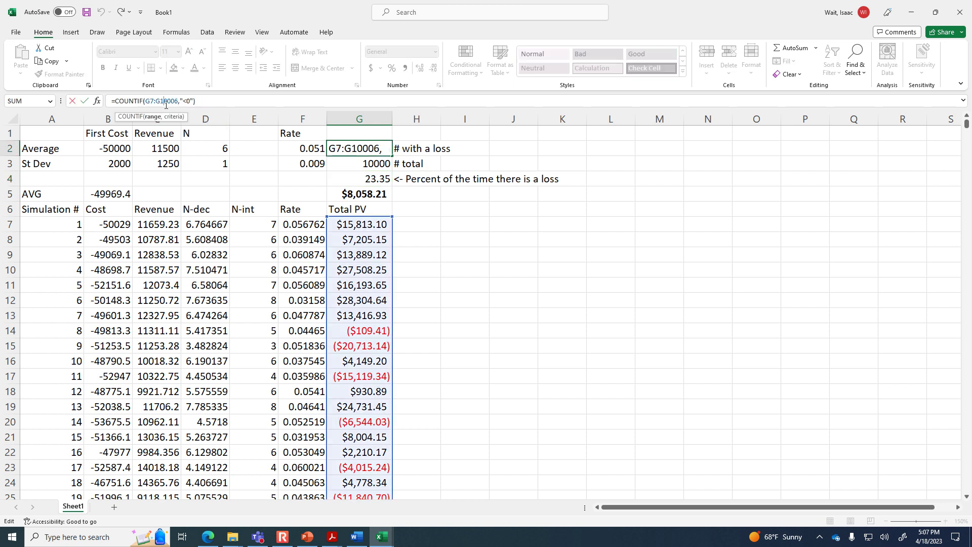
click(182, 100)
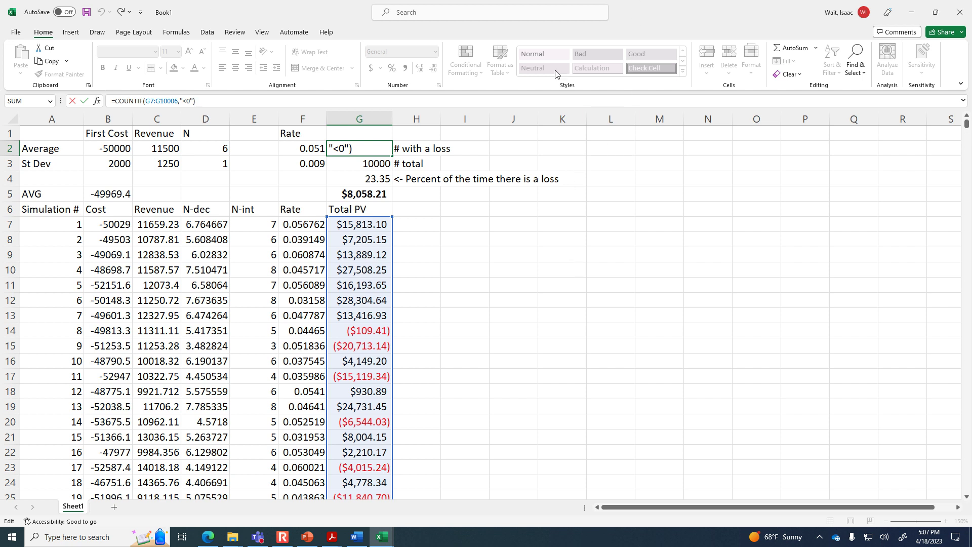
click(283, 538)
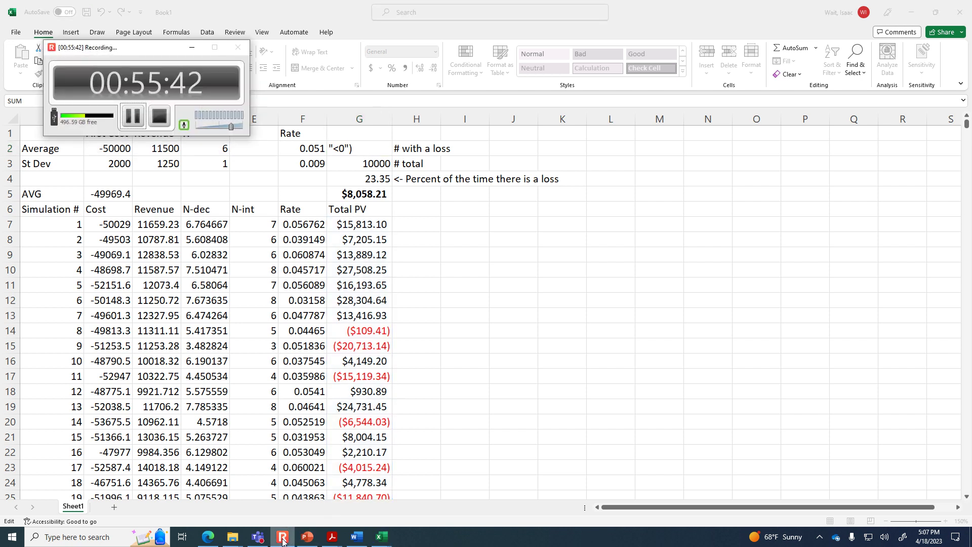
click(282, 539)
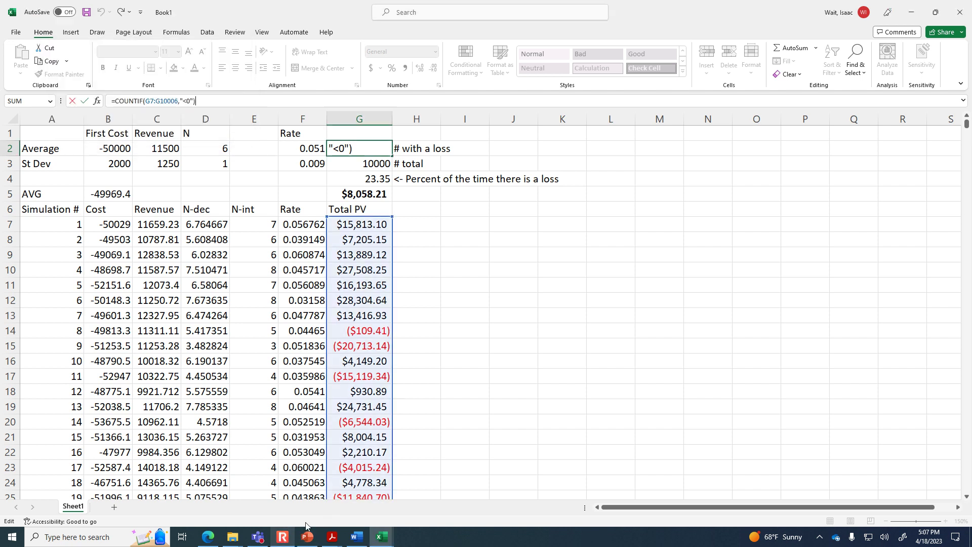
right_click(564, 428)
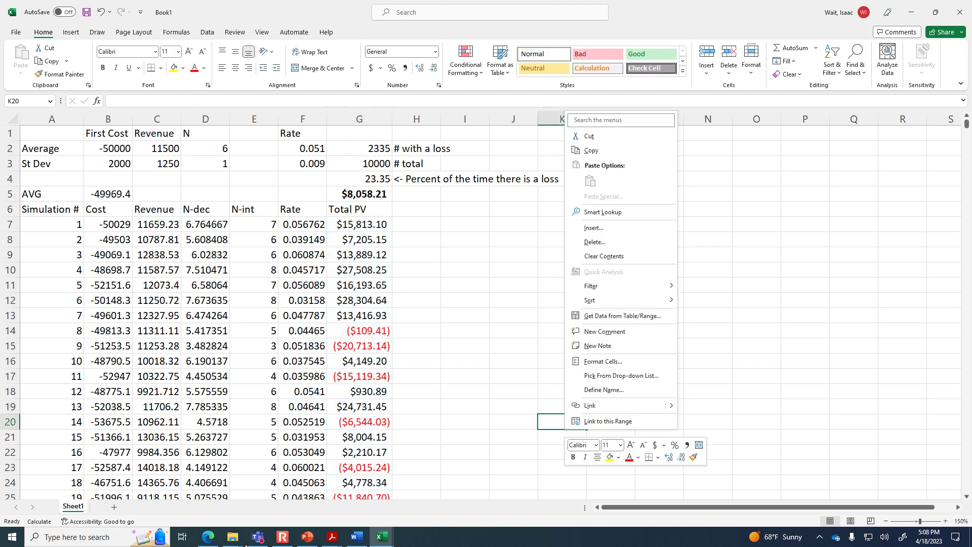
Answer question b) in the Word assignment with 23.35%, then return to Excel.
click(357, 536)
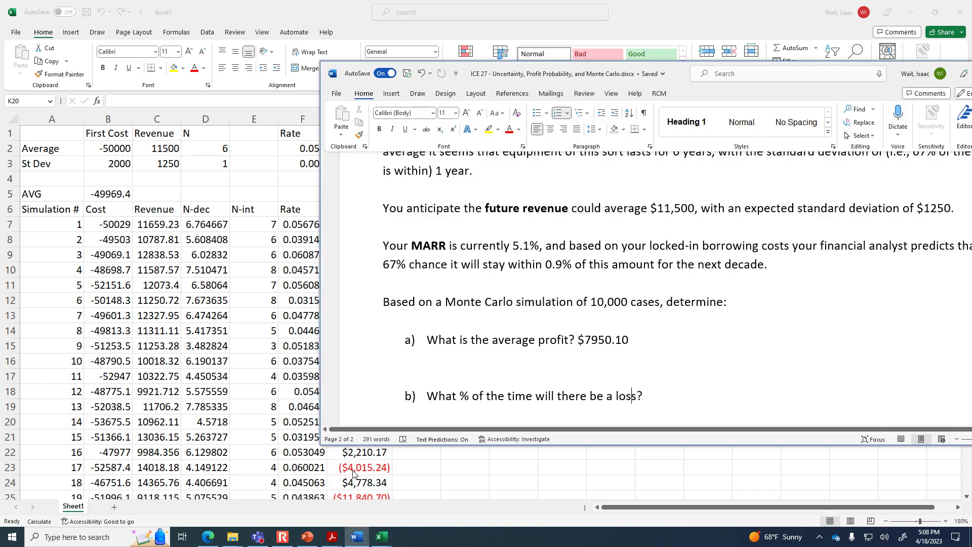
scroll(564, 363, down, 1)
click(552, 376)
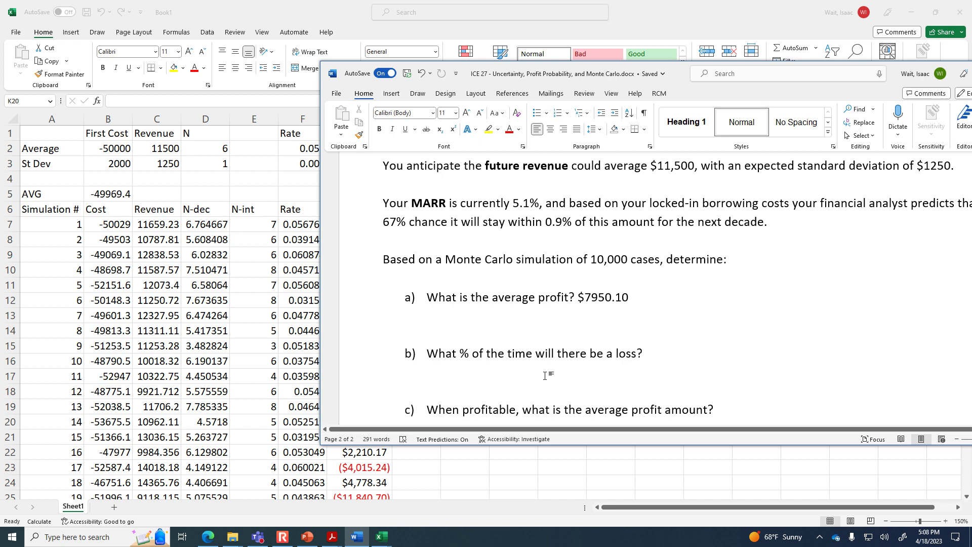
drag(516, 75, 604, 68)
text(23.35%)
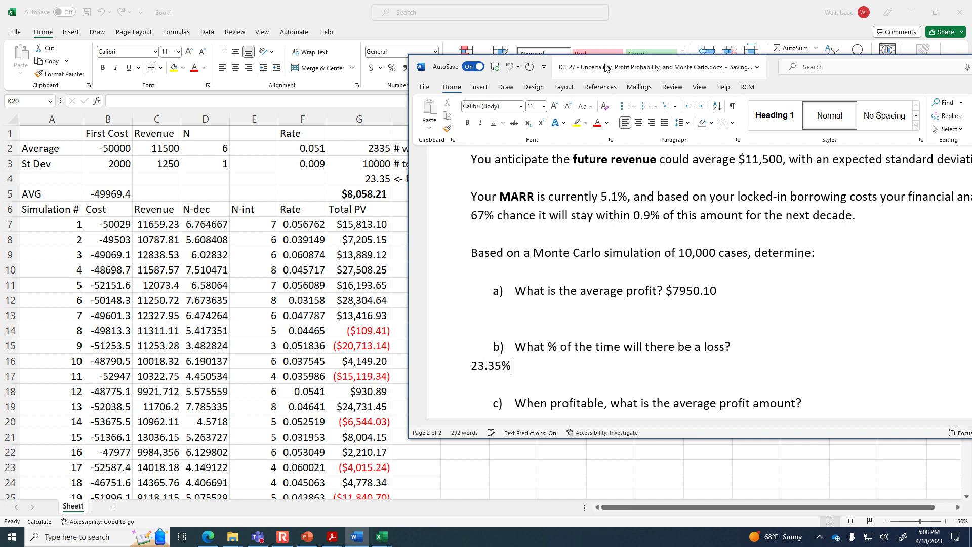
scroll(450, 213, down, 1)
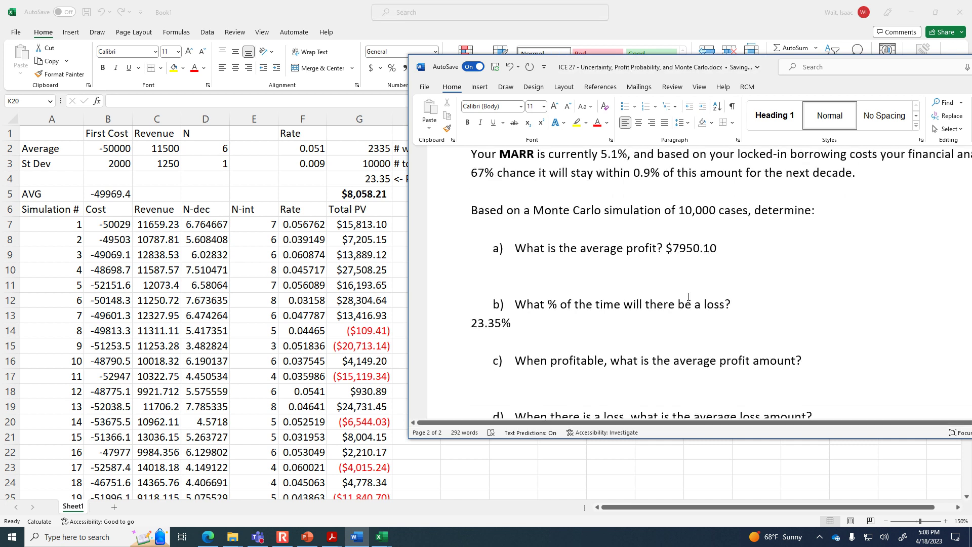
key(alt+Tab)
Add the column headings 'Proft' in H6 and 'Loss' in I6.
click(448, 268)
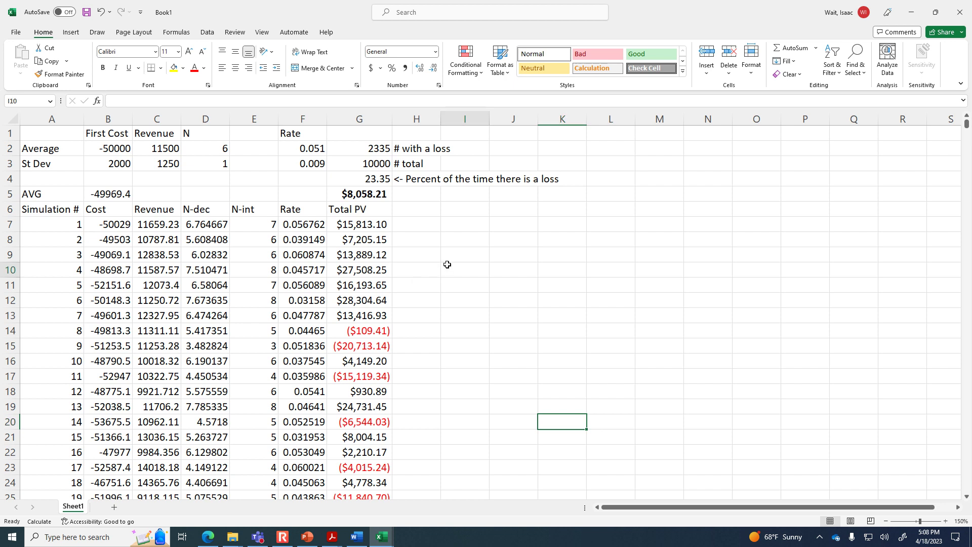
click(454, 256)
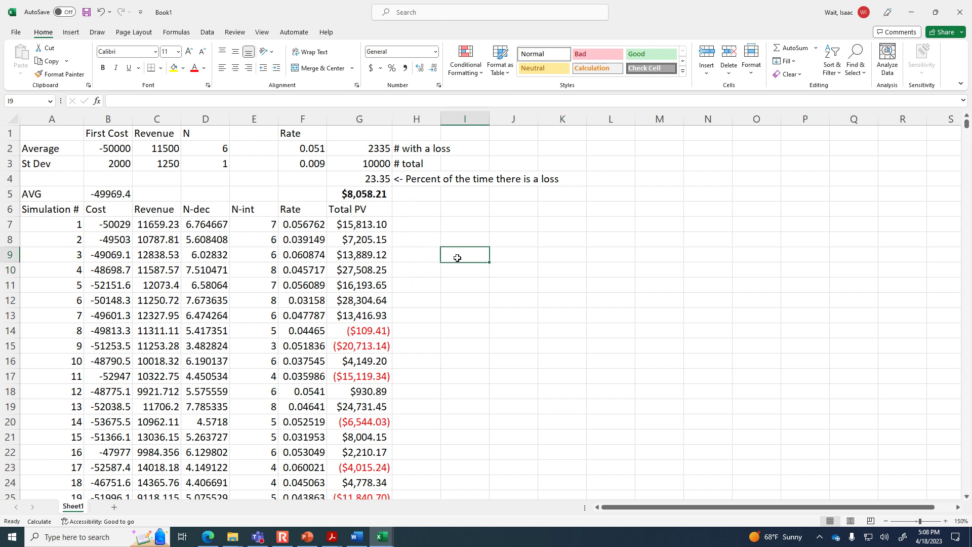
click(380, 193)
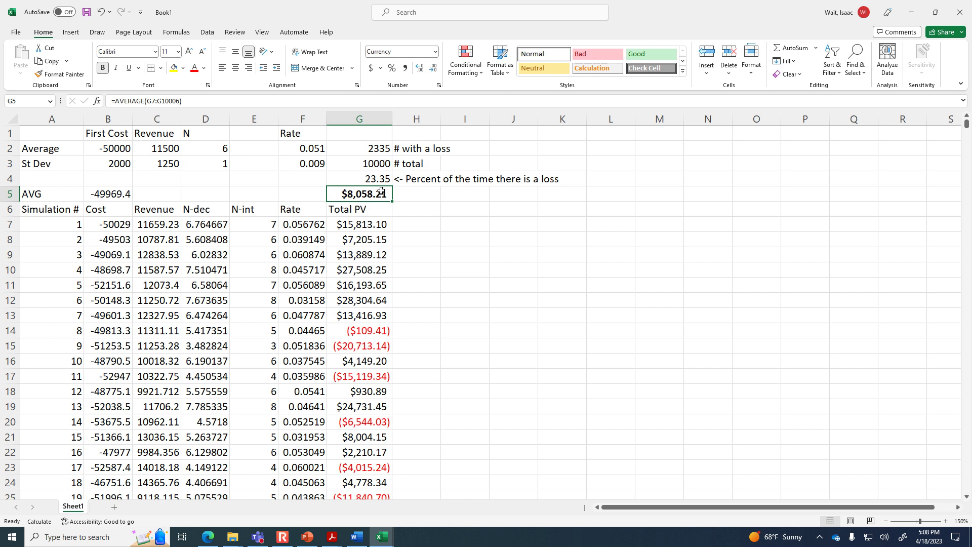
click(420, 209)
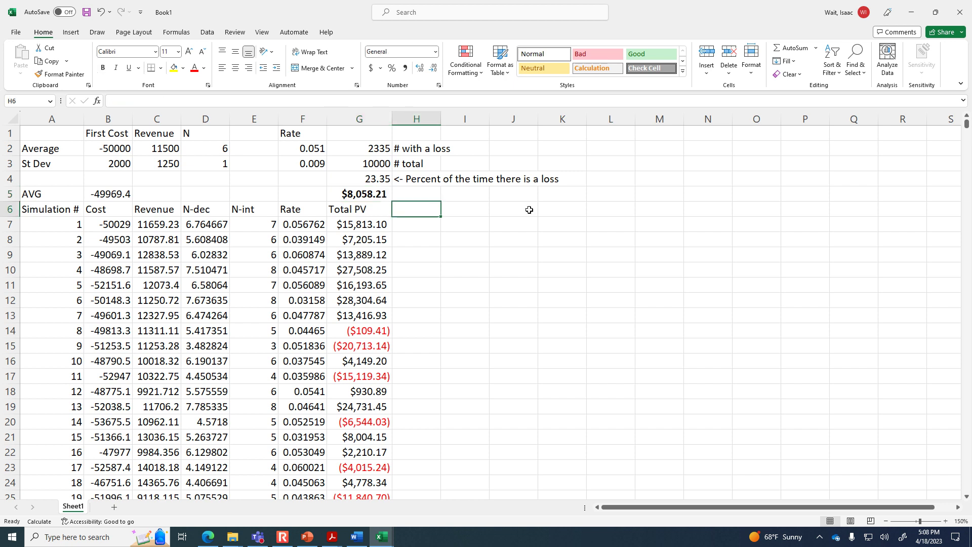
text(Proft)
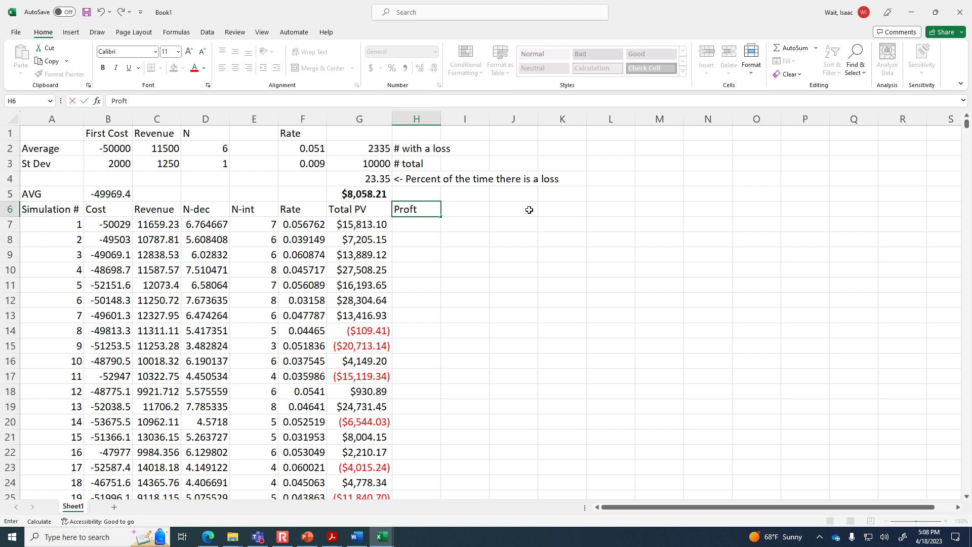
key(Tab)
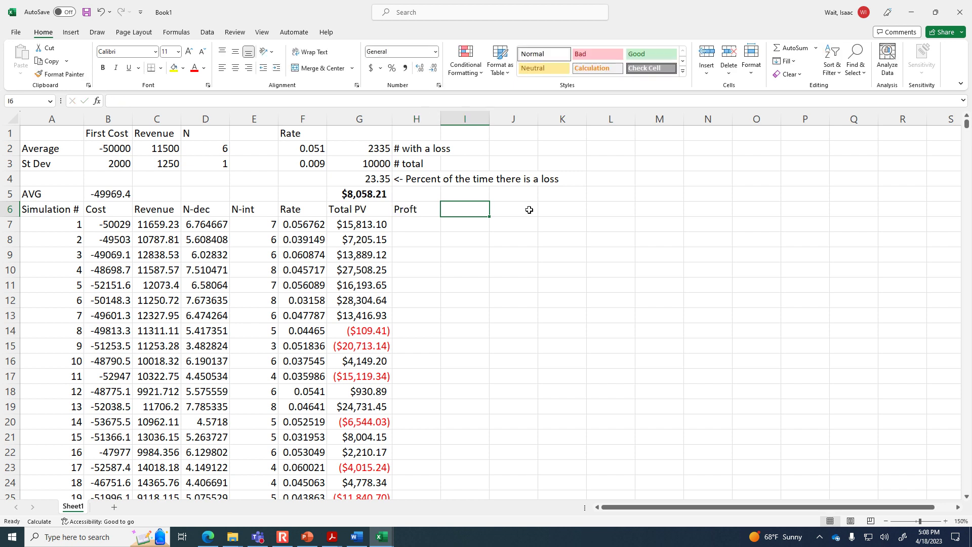
text(Loss)
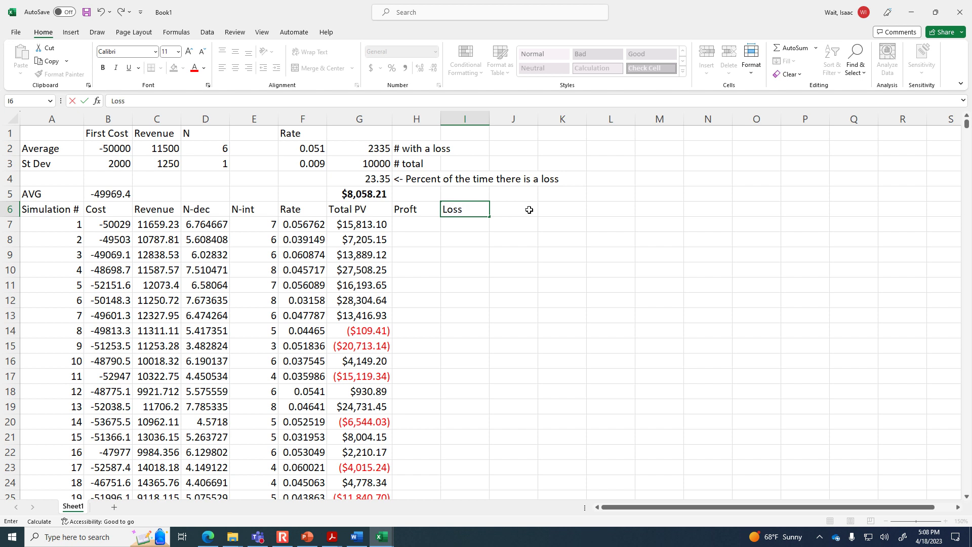
key(Return)
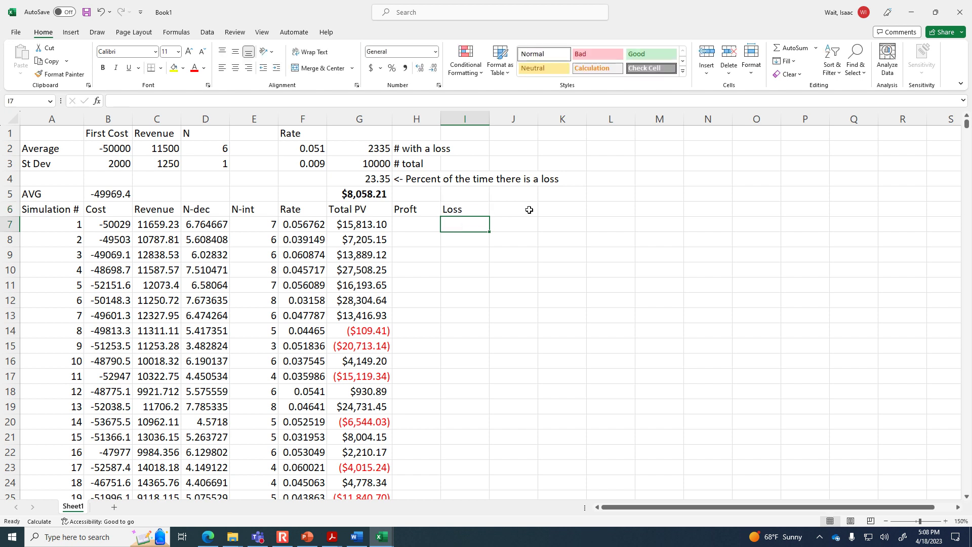
Enter =IF(G7>0,G7) in H7, returning simulation 1's positive Total PV of 15813.1.
key(Left)
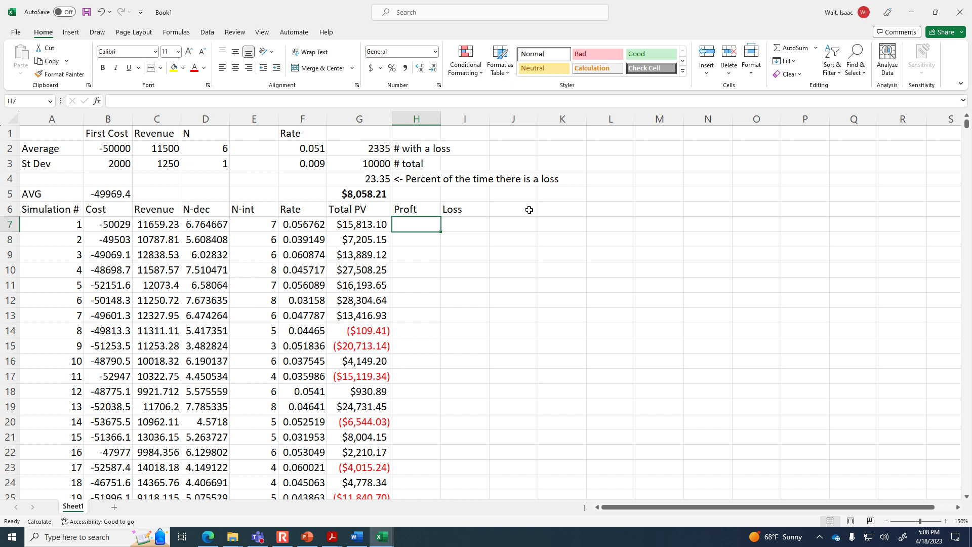
text(=if)
text(()
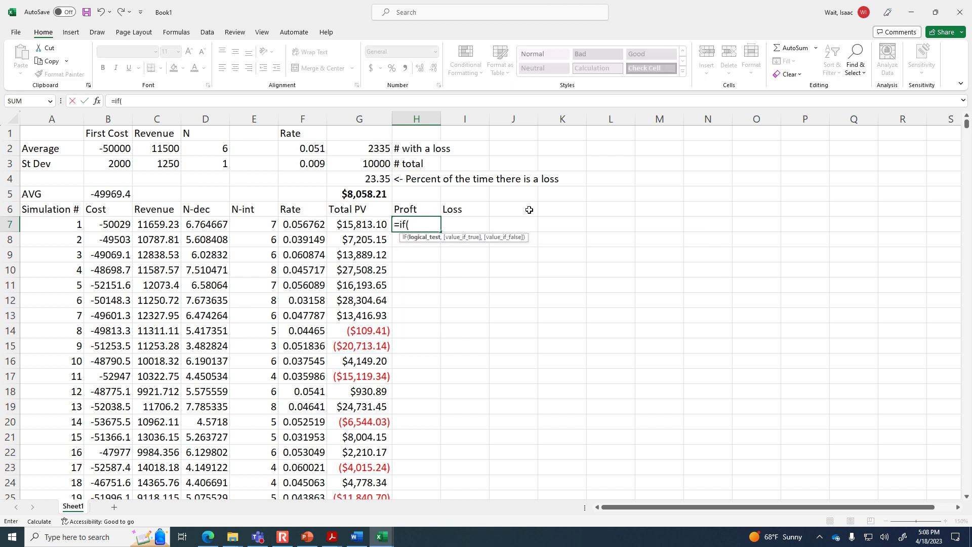
click(352, 224)
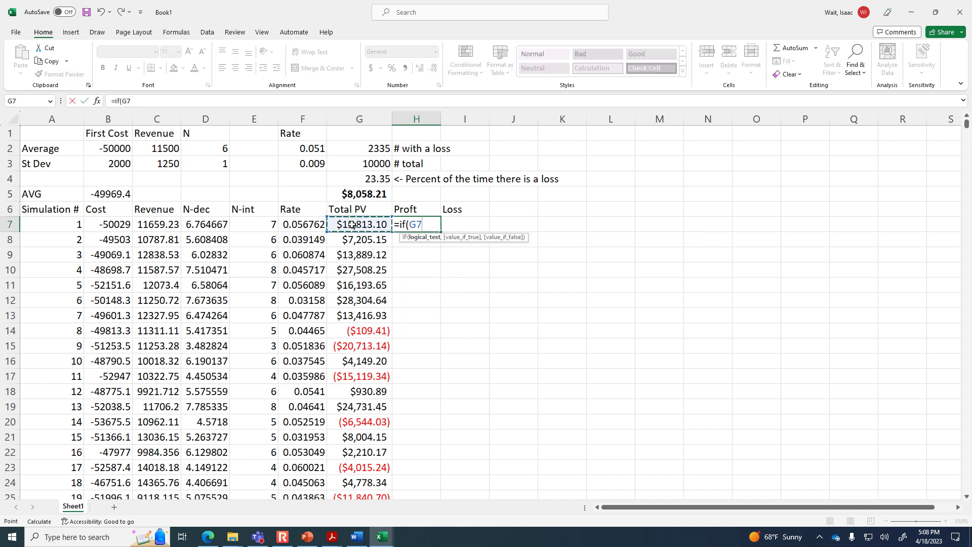
text(>0,)
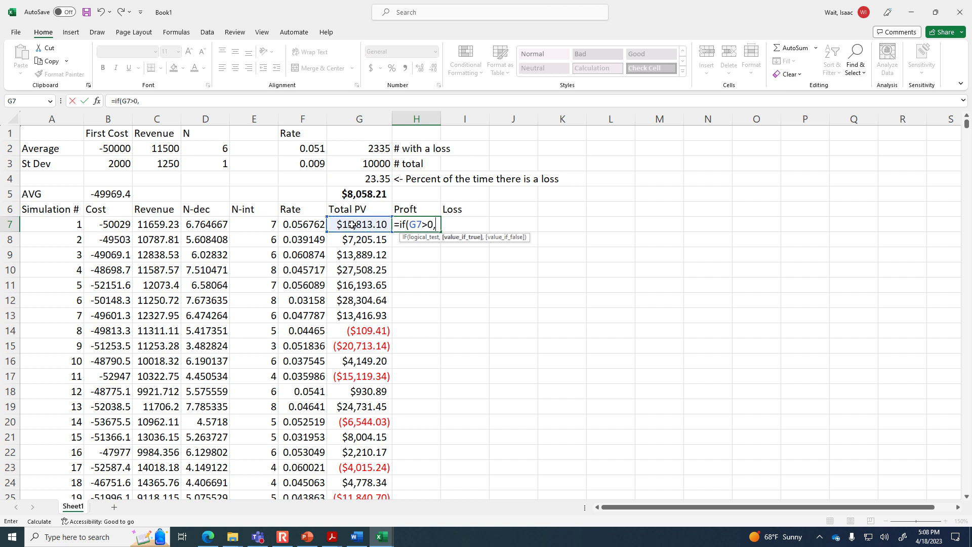
click(352, 224)
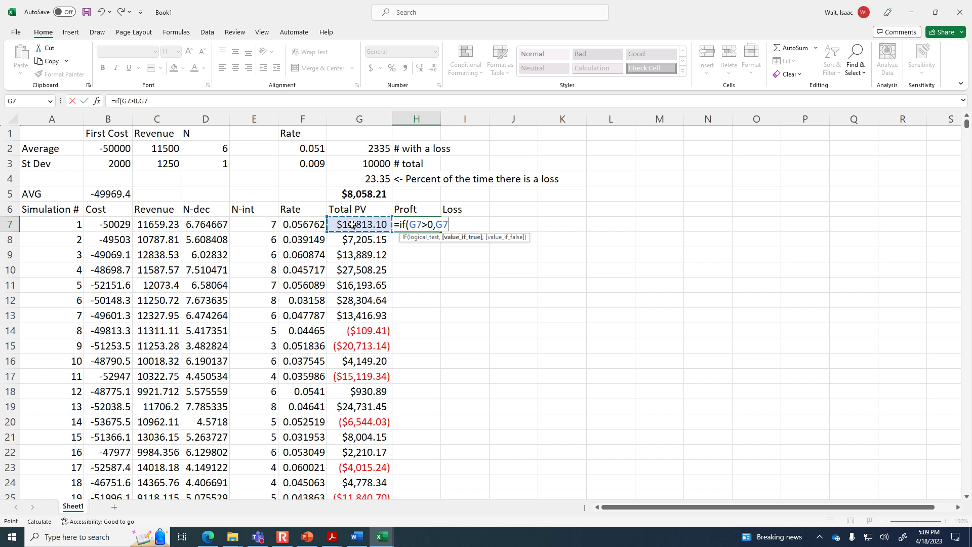
text())
key(Return)
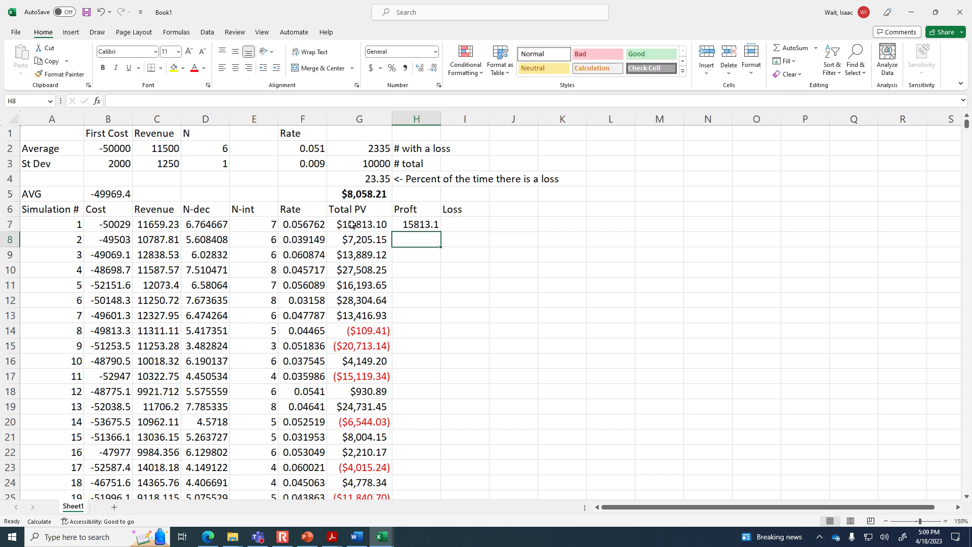
Fill H7's profit formula down through all 10,000 simulation rows.
click(418, 226)
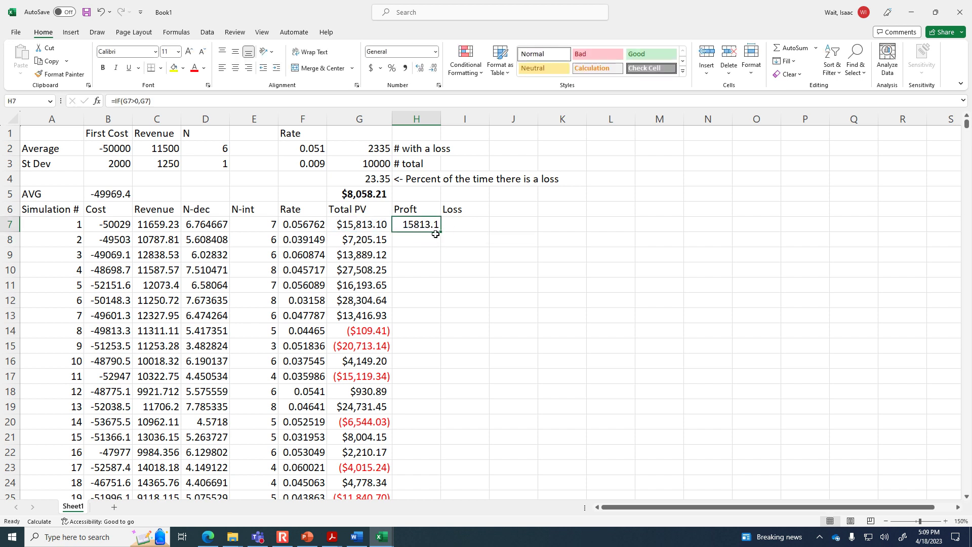
drag(439, 230, 437, 355)
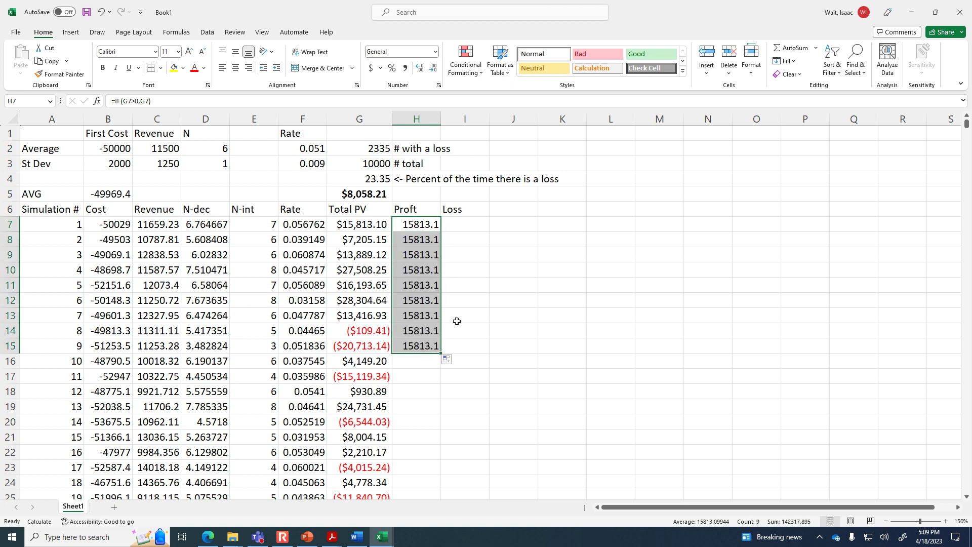
key(F9)
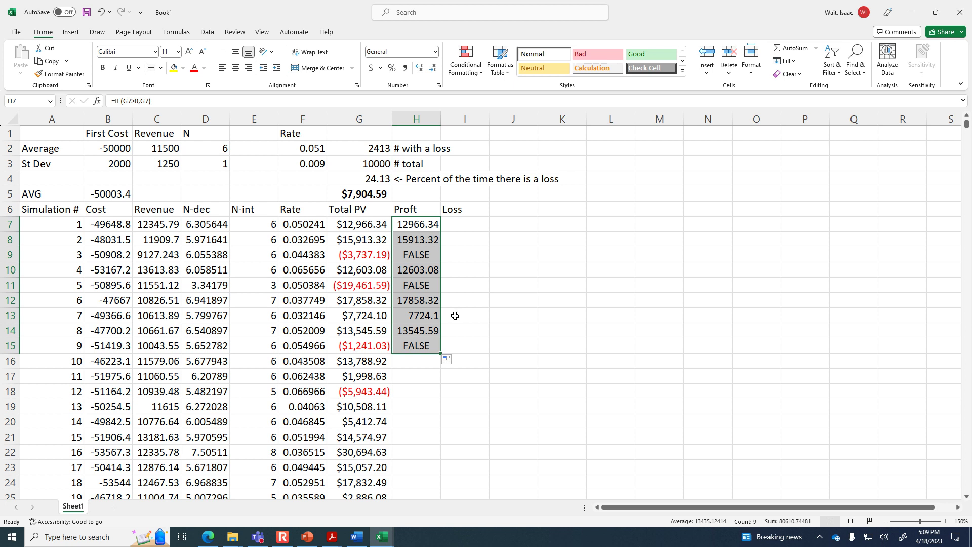
drag(440, 354, 441, 354)
double_click(441, 354)
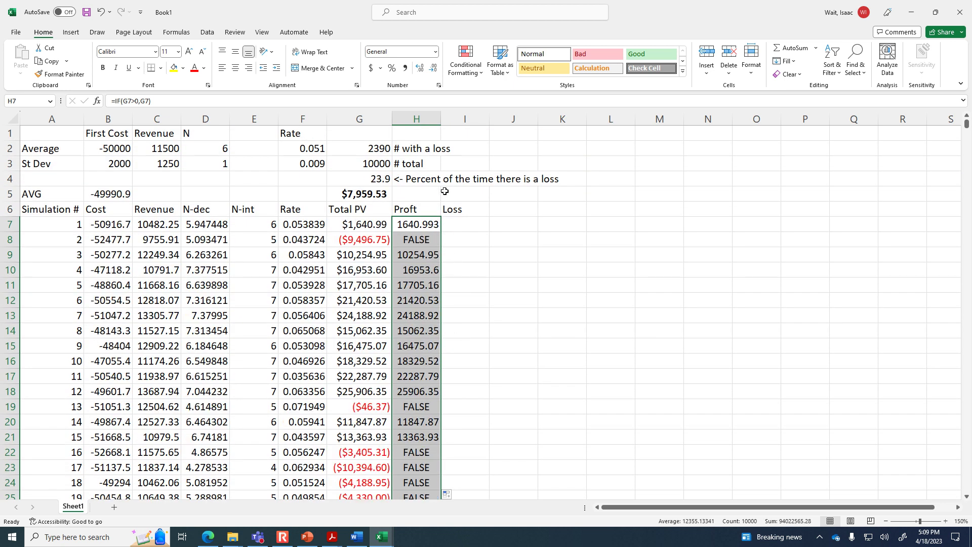
Put =AVERAGE(H7:H10006) in H5, bold and formatted as currency, showing $12,355.13.
click(423, 194)
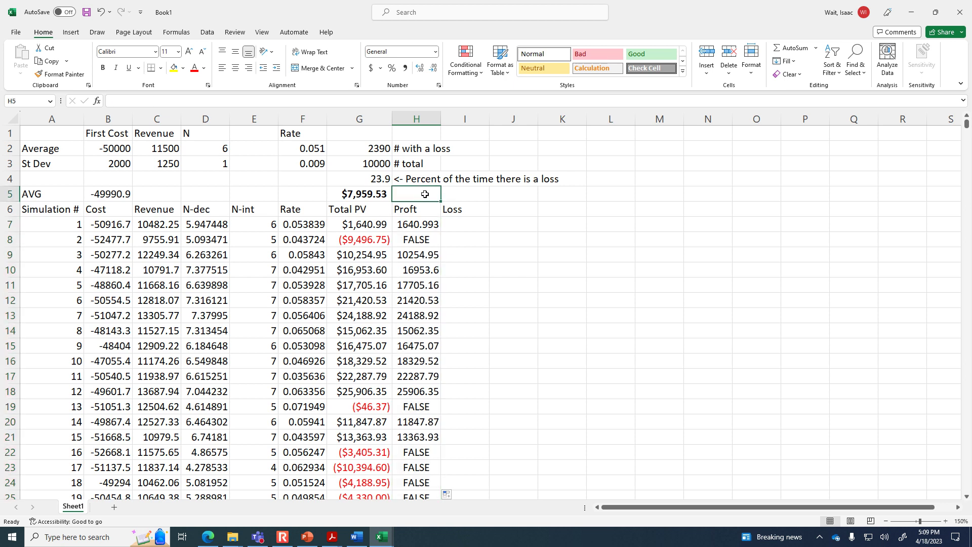
text(=av)
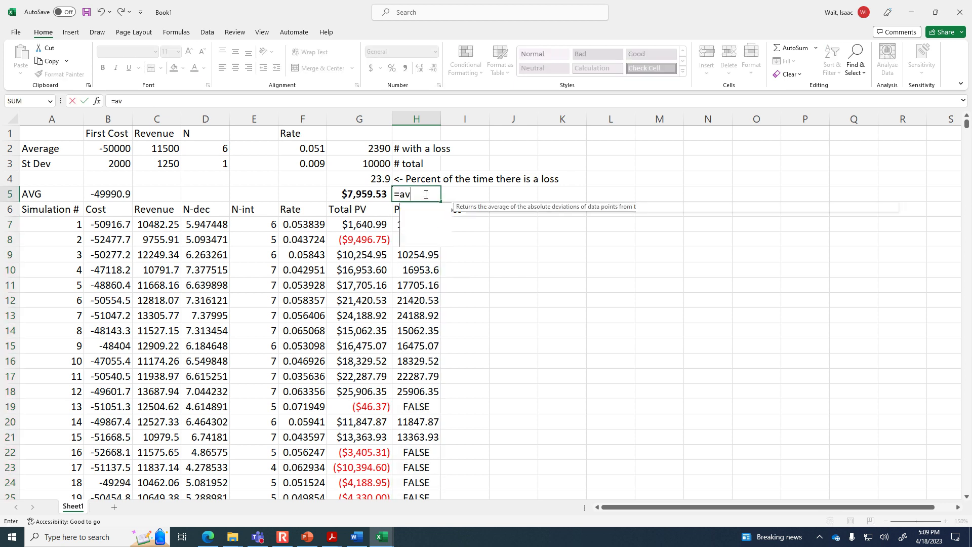
text(erage()
key(Down)
key(Down)
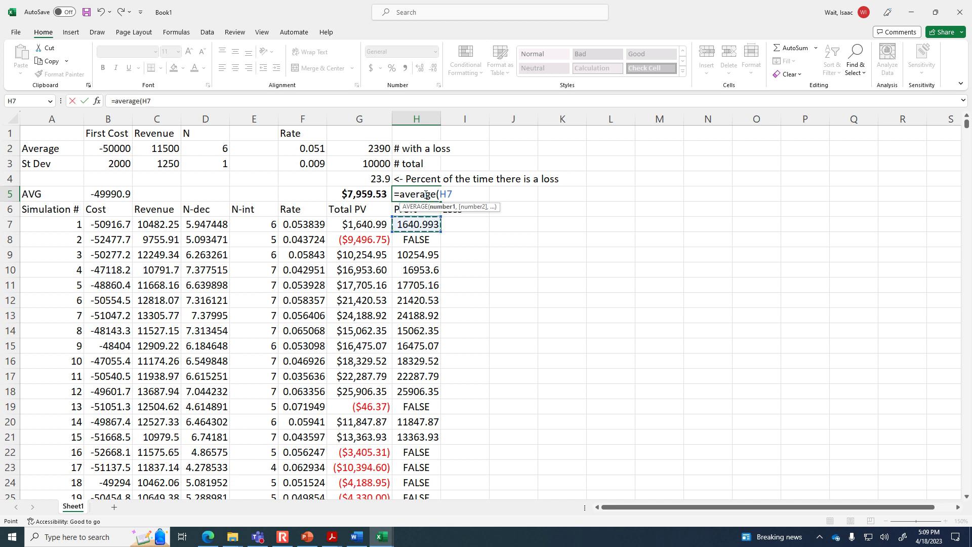
key(ctrl+shift+Down)
key(ctrl+Return)
scroll(424, 194, up, 2)
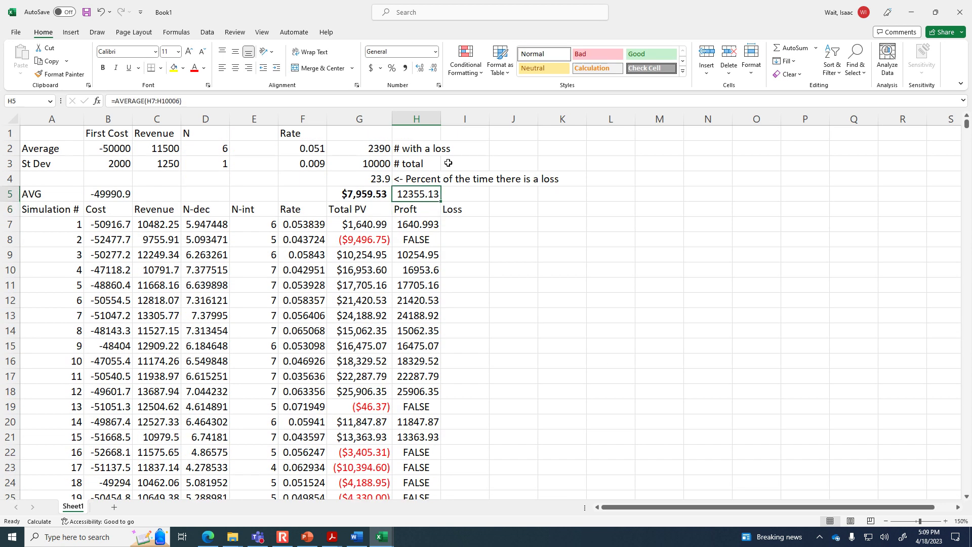
click(103, 68)
click(433, 53)
click(426, 120)
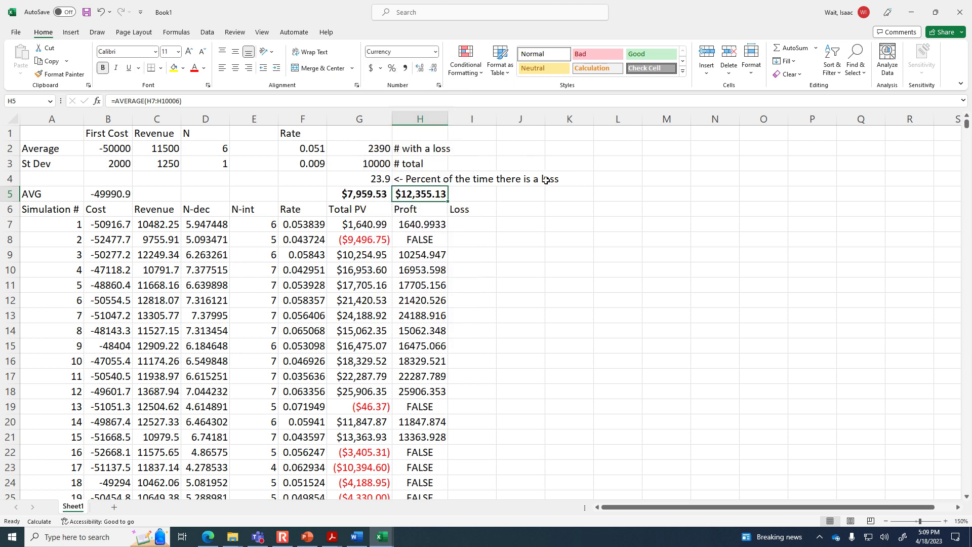
click(555, 232)
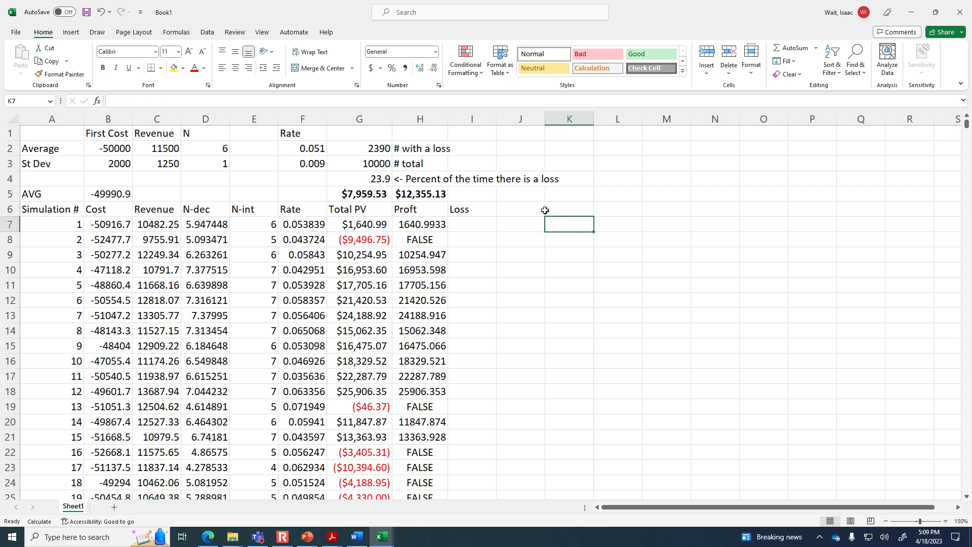
Enter =IF(G7<0,G7) in I7 and fill it down the whole Loss column.
click(484, 230)
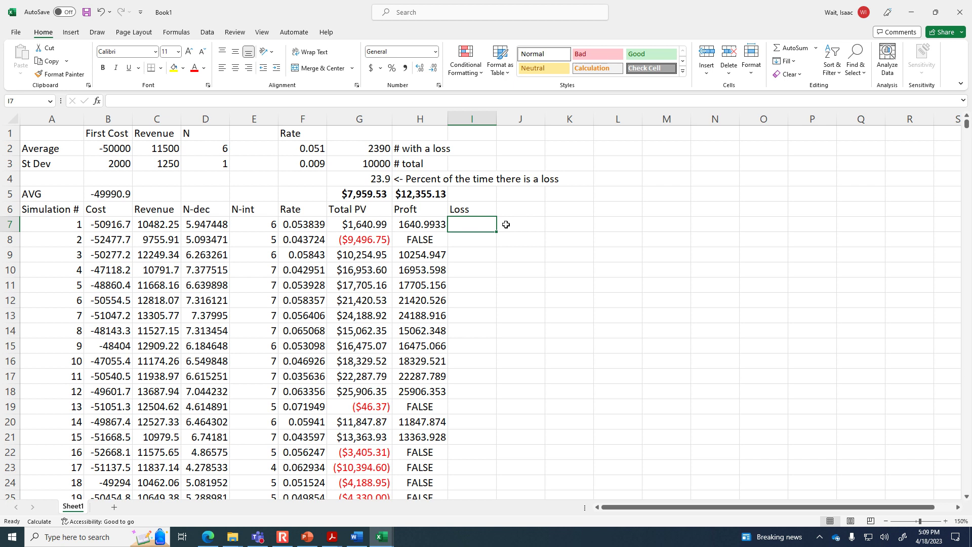
text(=if()
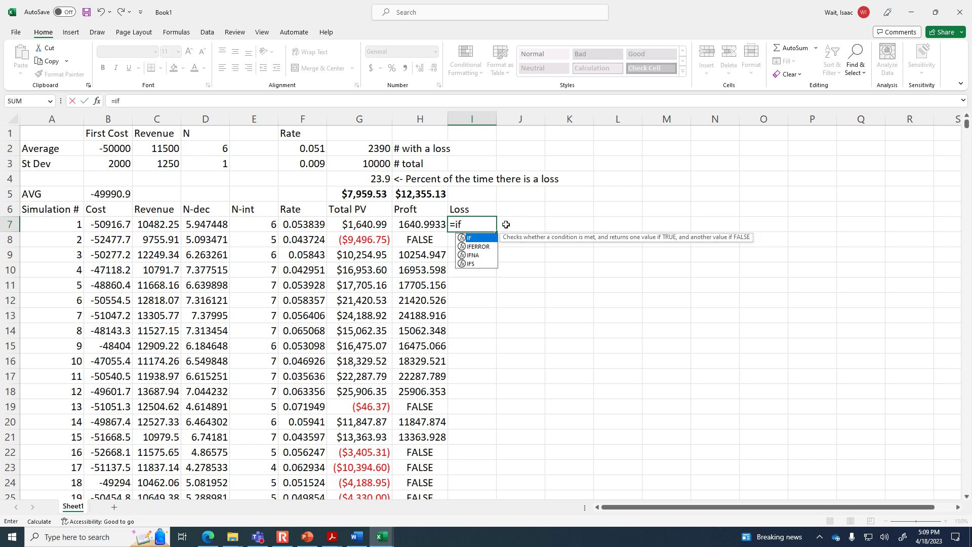
click(364, 223)
text(<0,)
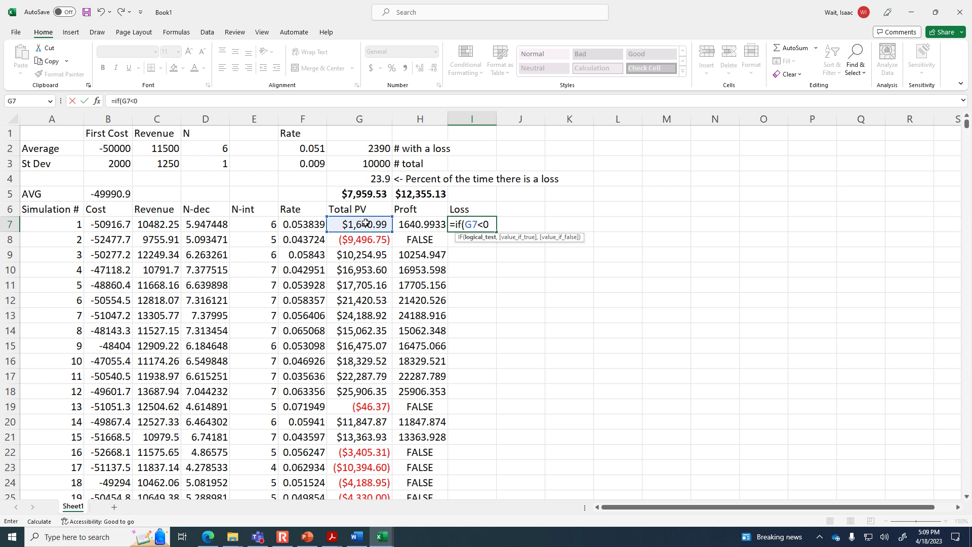
click(365, 223)
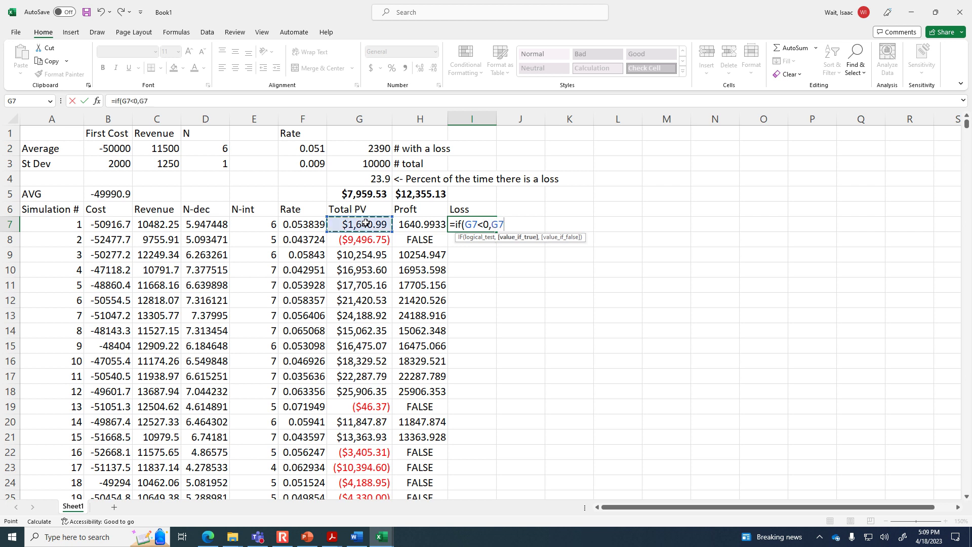
text())
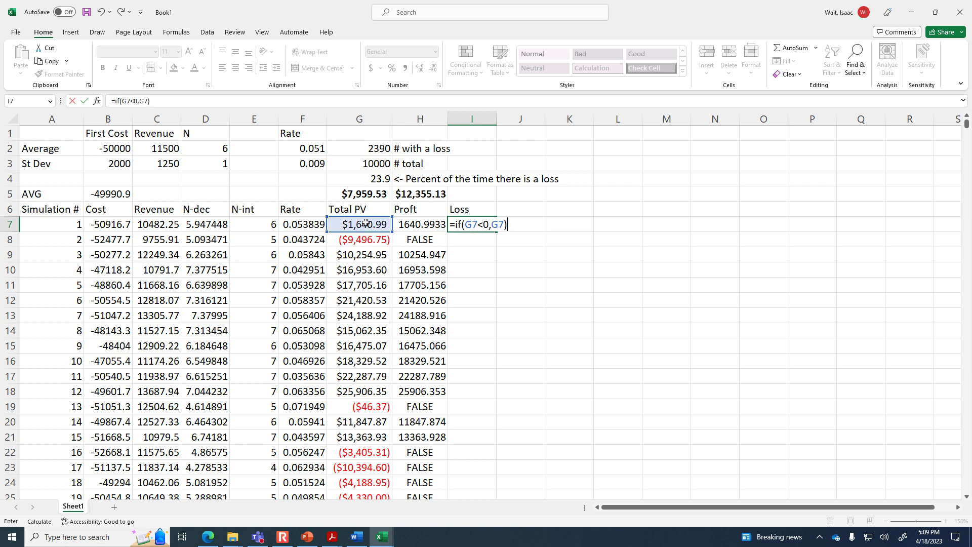
key(Return)
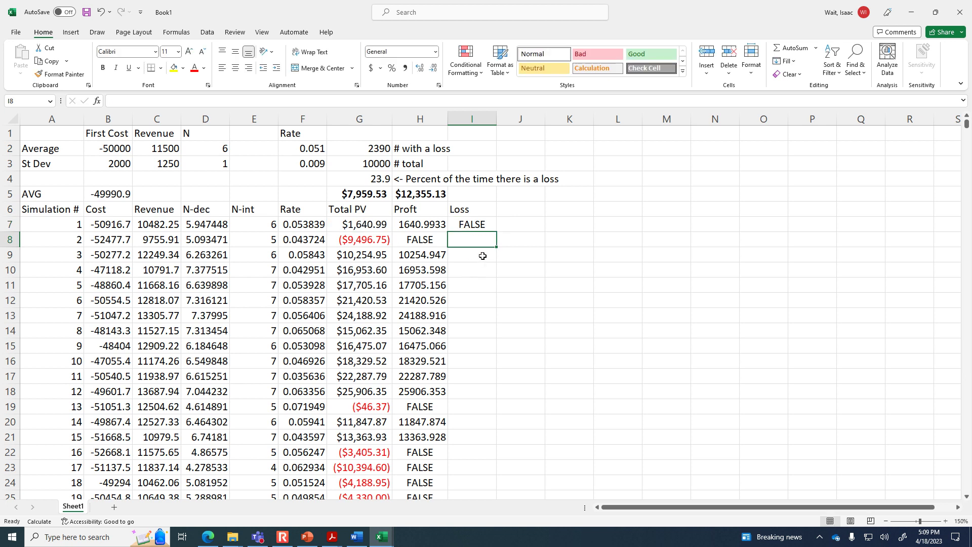
click(490, 225)
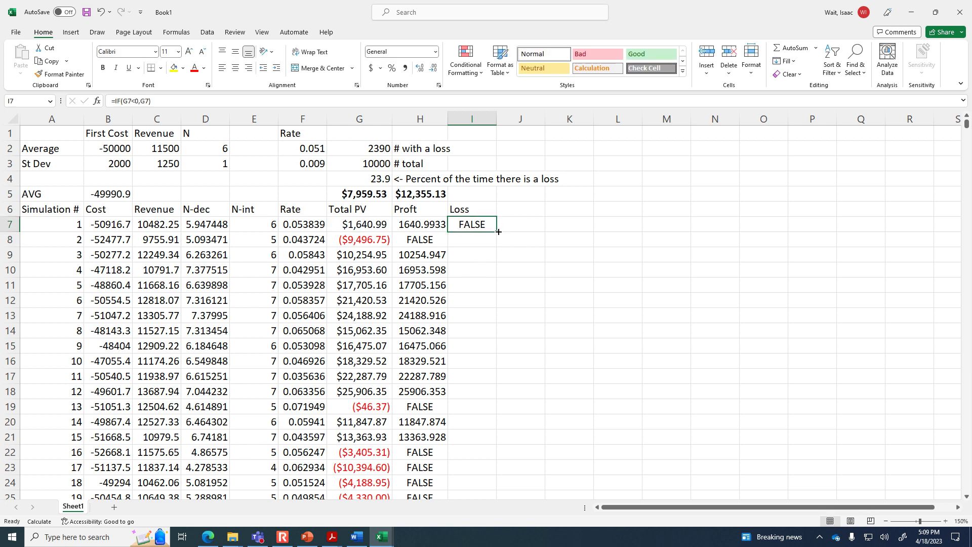
double_click(498, 231)
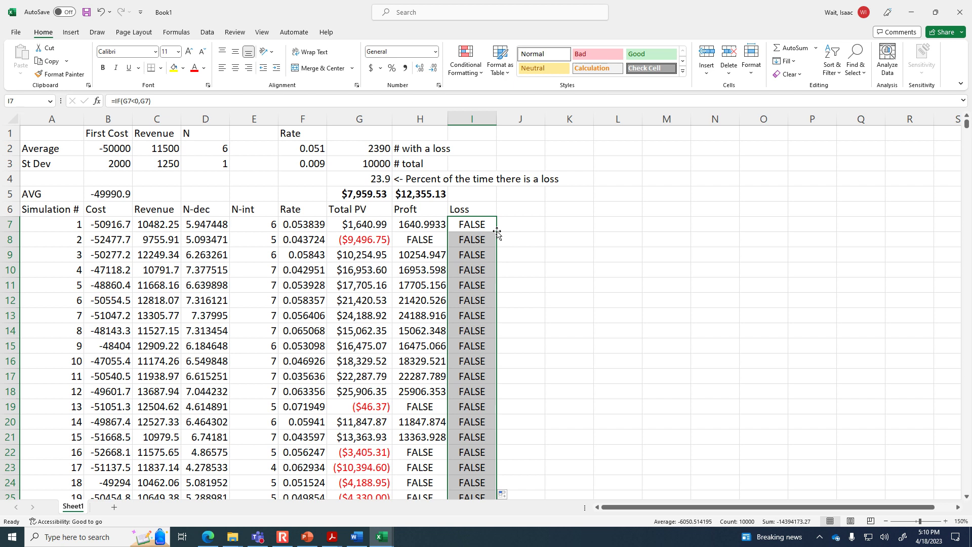
click(474, 284)
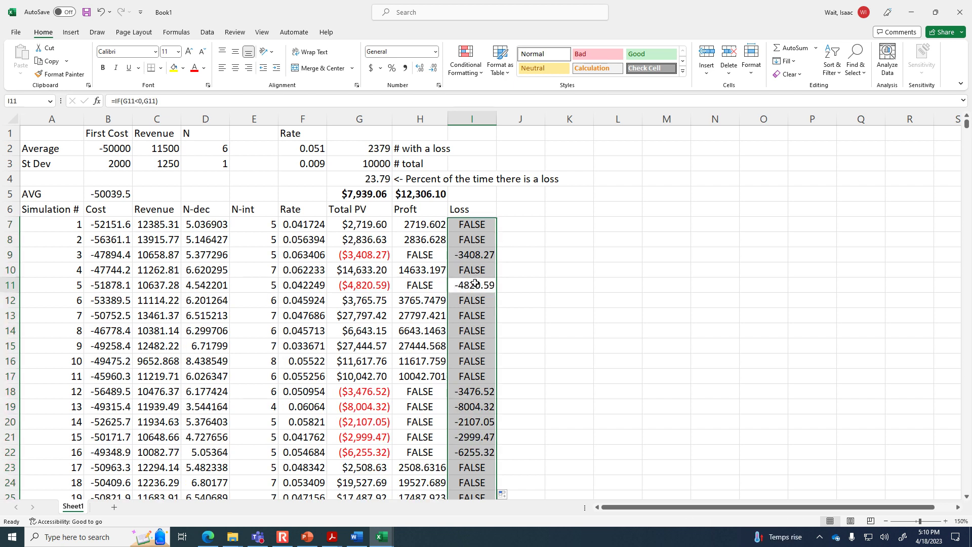
click(474, 284)
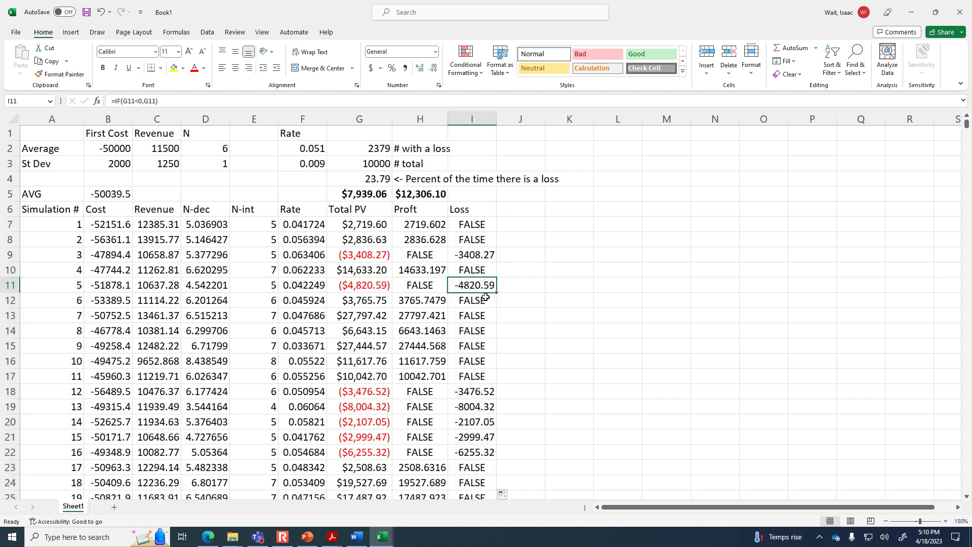
Copy H5's average formula into I5 for a -$6,060.66 average loss and widen column I.
click(468, 191)
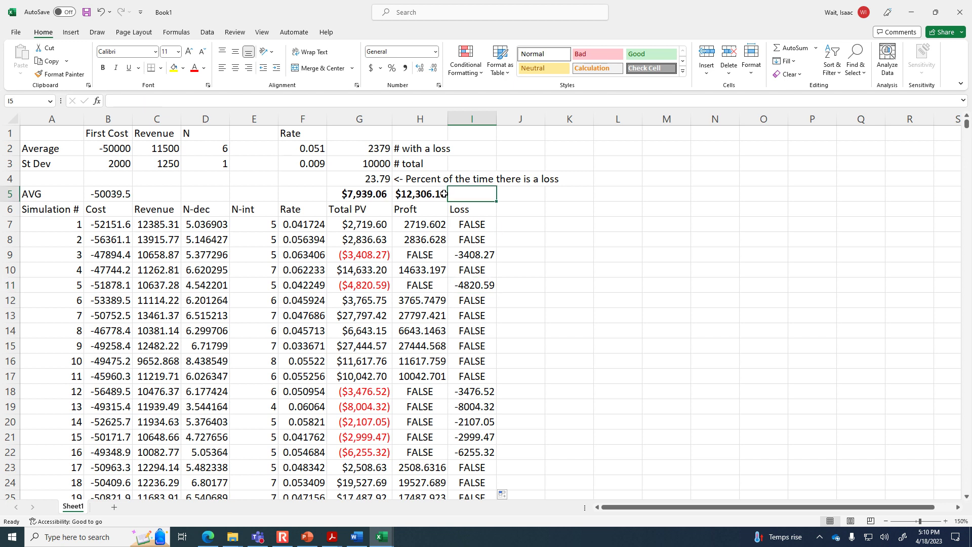
click(443, 192)
drag(450, 203, 480, 202)
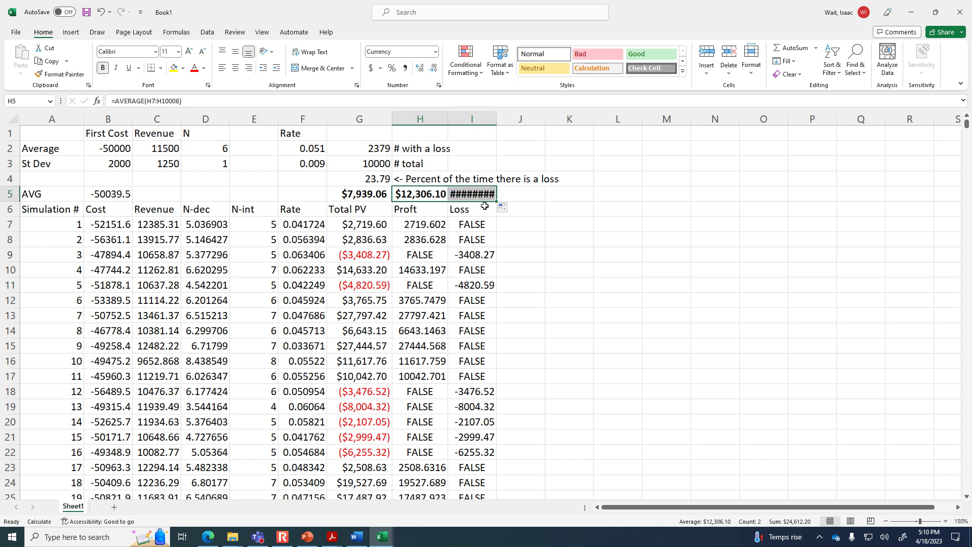
click(476, 209)
drag(496, 119, 504, 118)
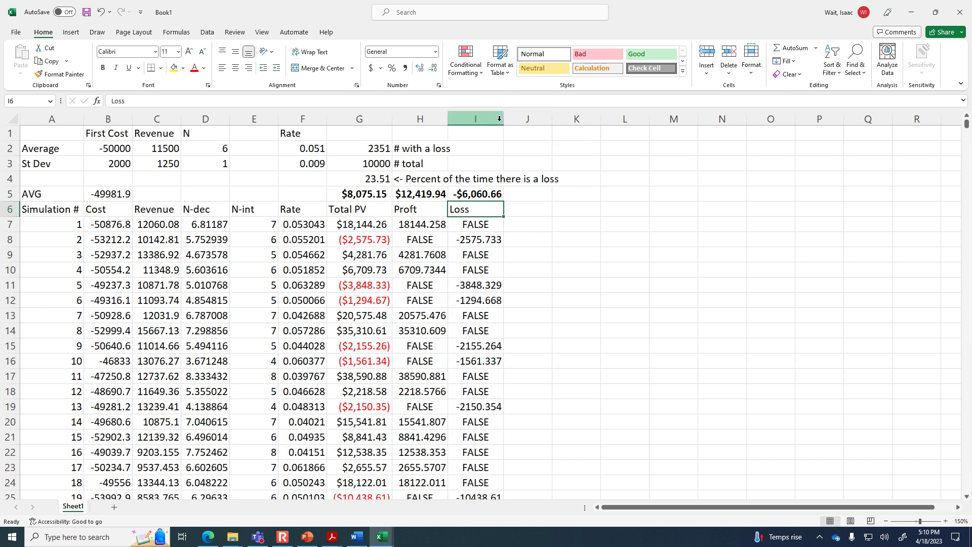
click(581, 316)
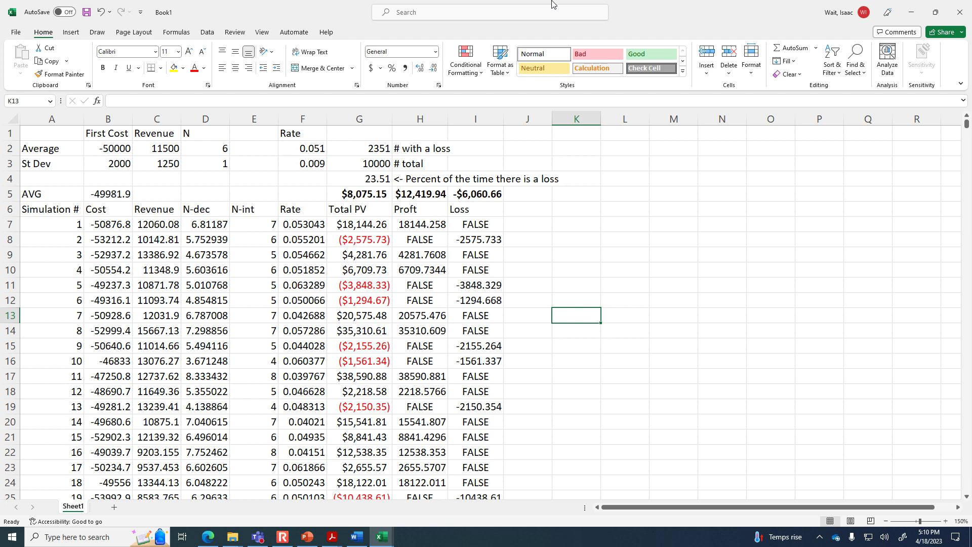
click(412, 190)
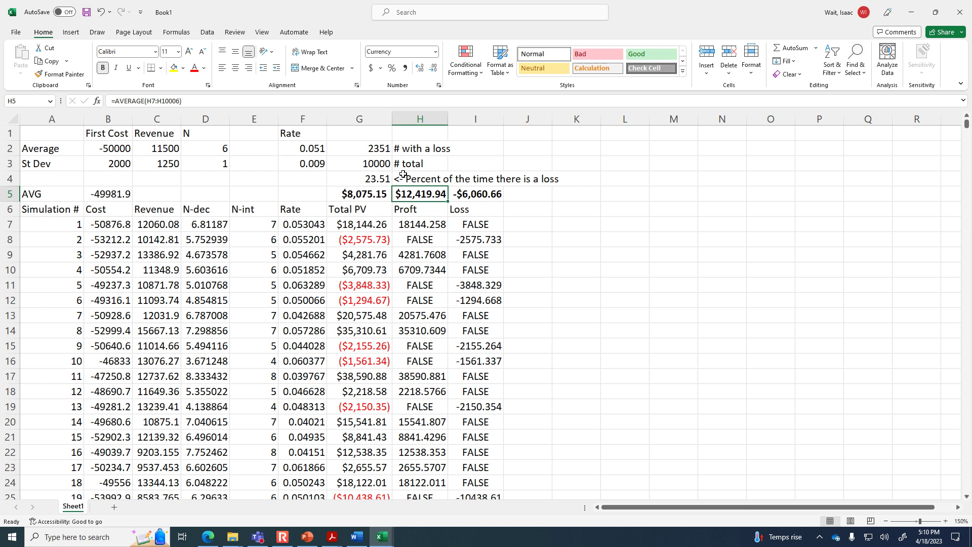
click(496, 195)
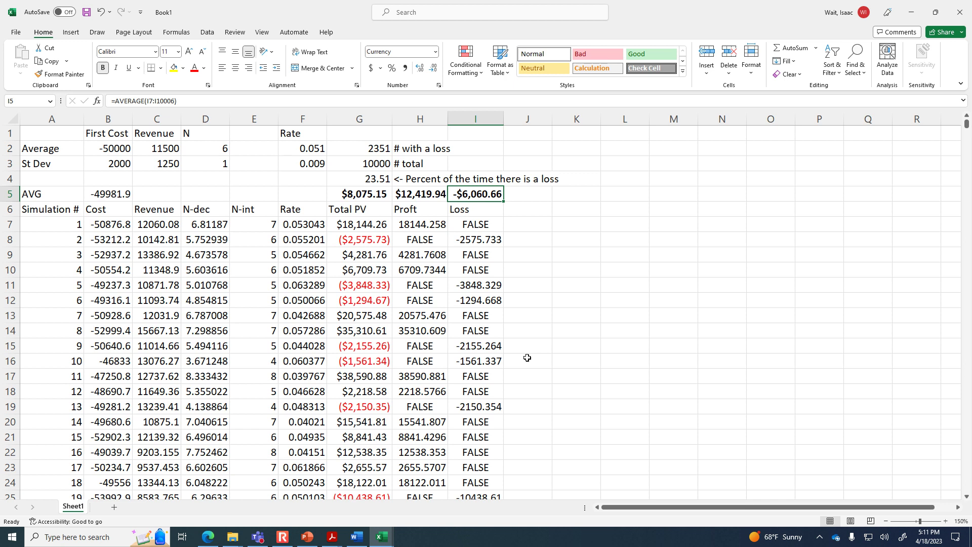
Copy all 10000 Total PV results from G7 down and paste them as values only at K7.
click(367, 224)
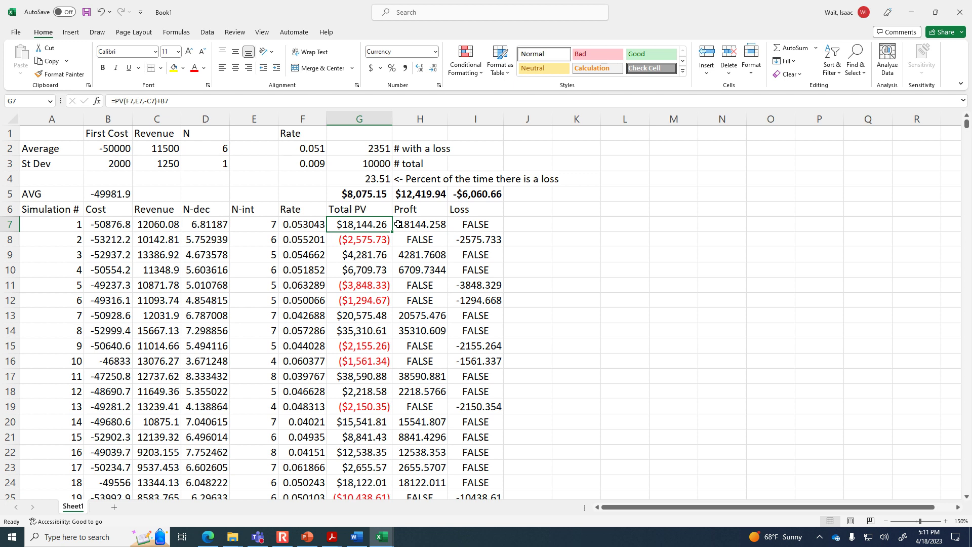
key(ctrl+shift+Down)
scroll(399, 226, up, 6)
key(ctrl+c)
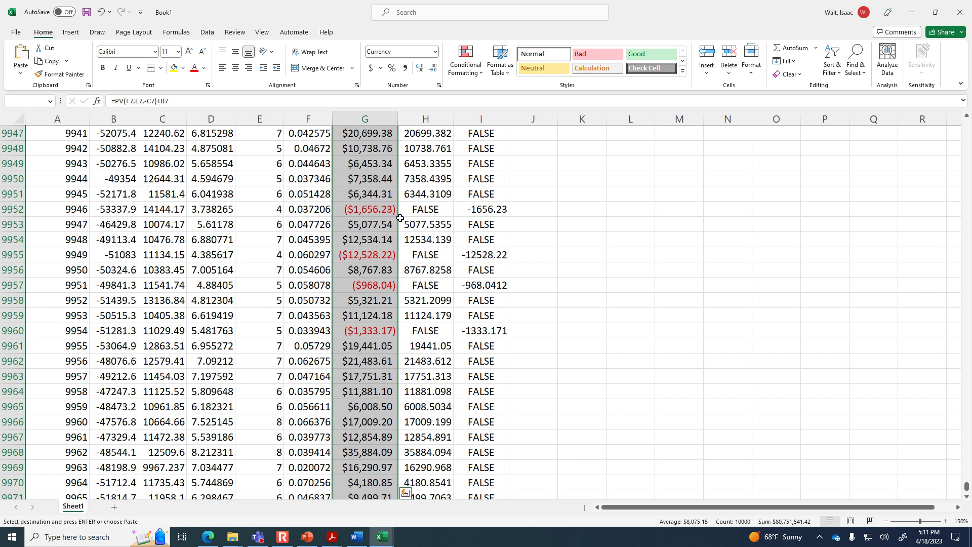
drag(967, 488, 941, 124)
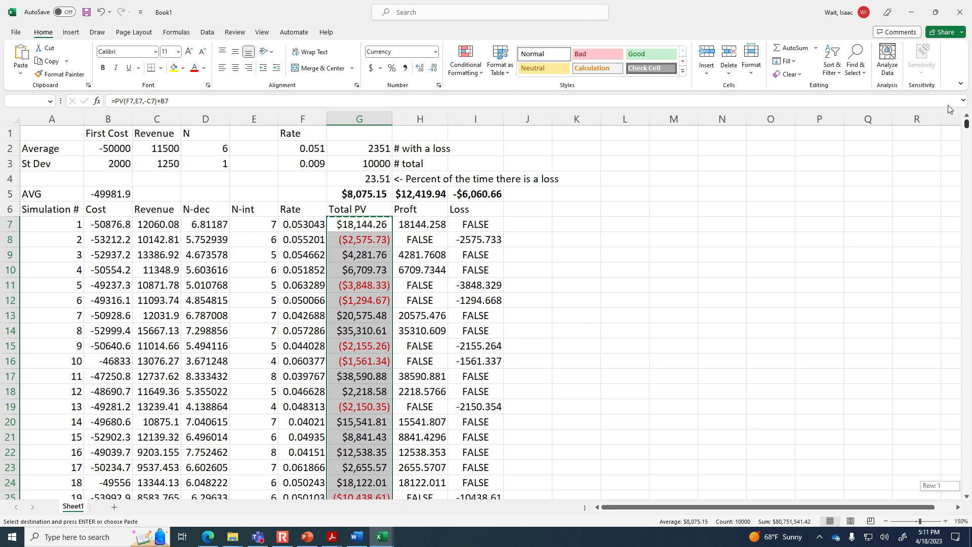
click(578, 224)
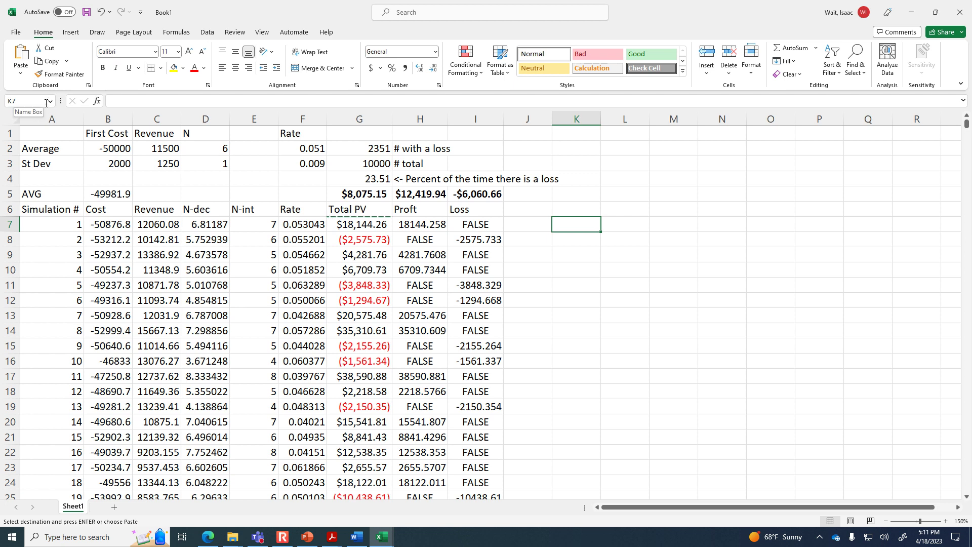
click(20, 74)
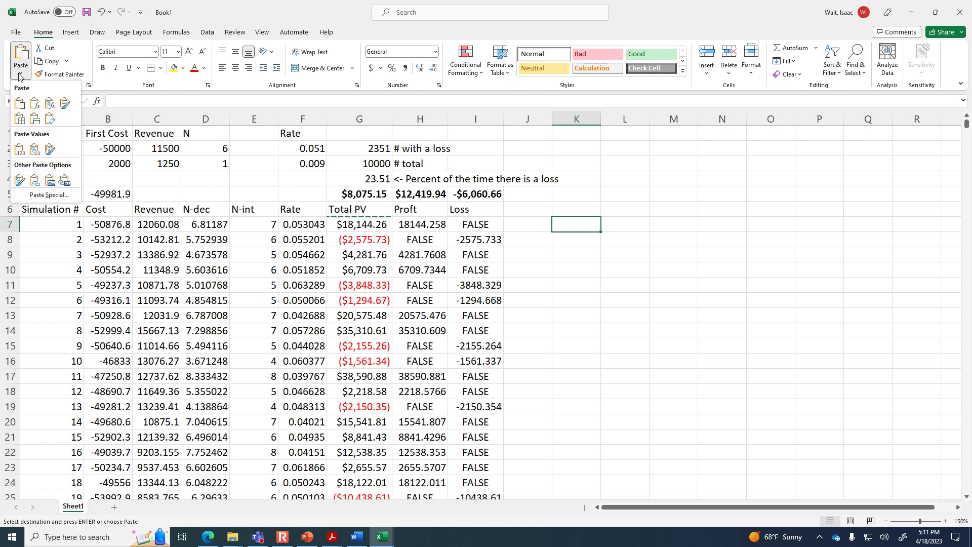
click(20, 153)
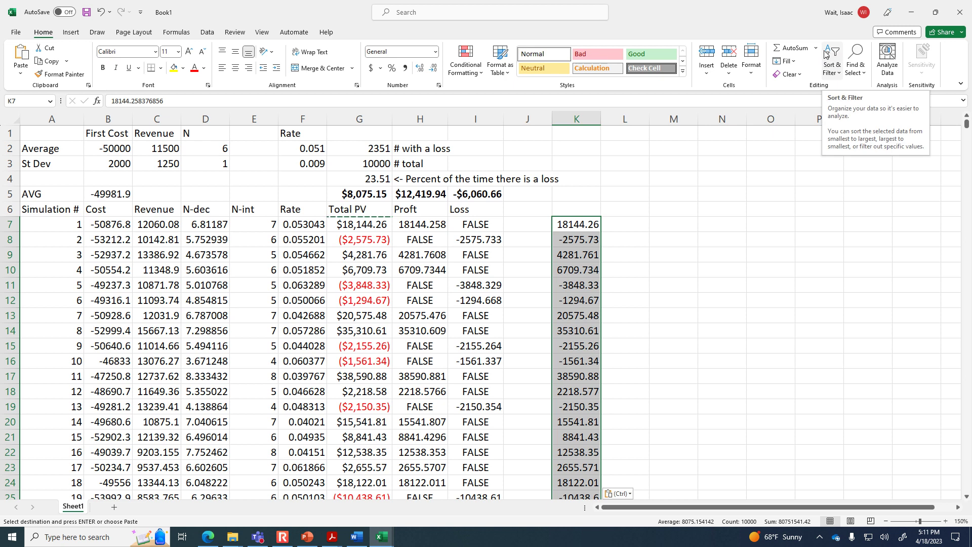
Sort column K largest to smallest, then check K7 (59763.64) and K16.
click(837, 73)
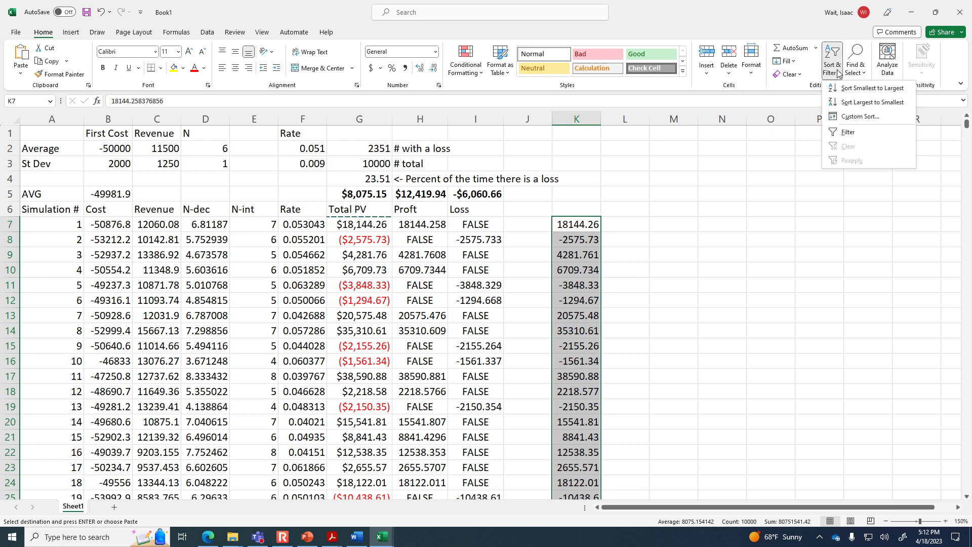
click(856, 103)
click(589, 226)
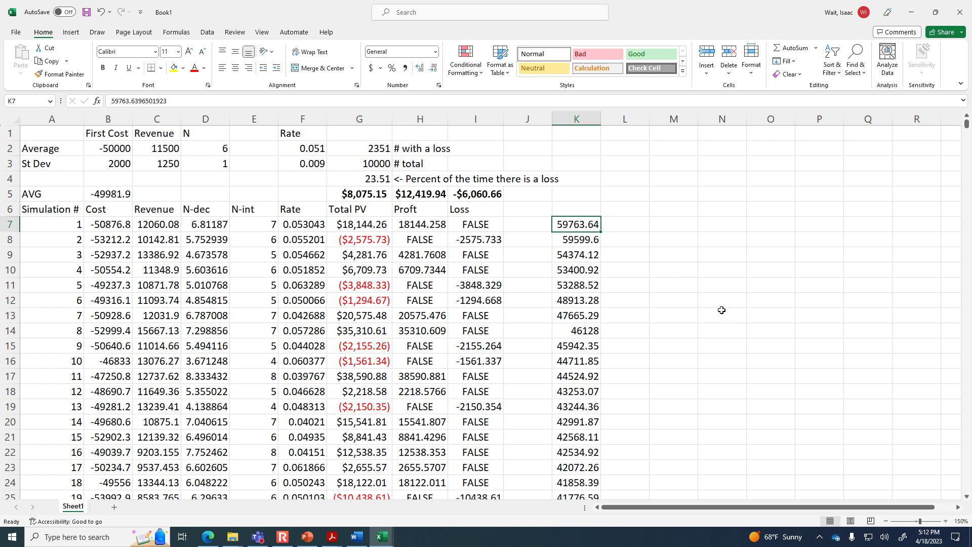
click(582, 362)
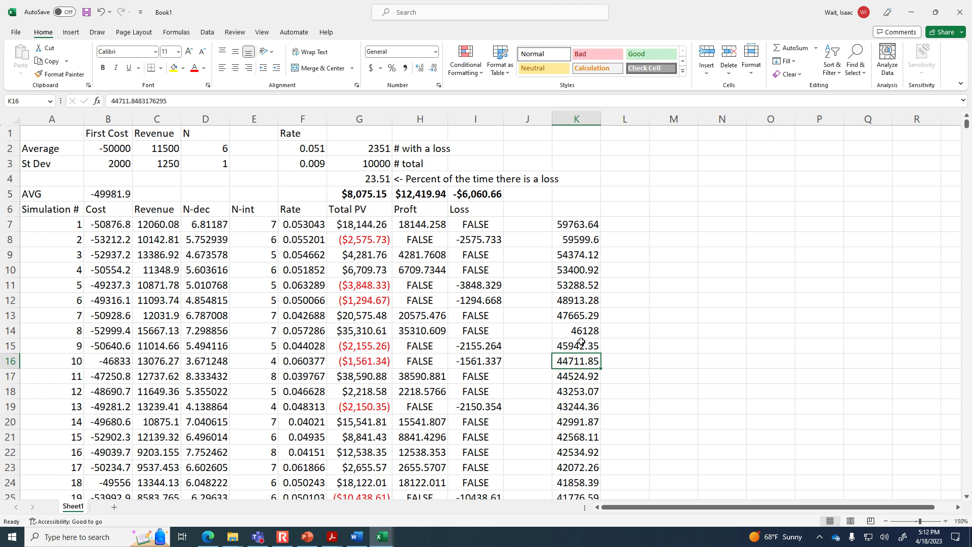
click(885, 521)
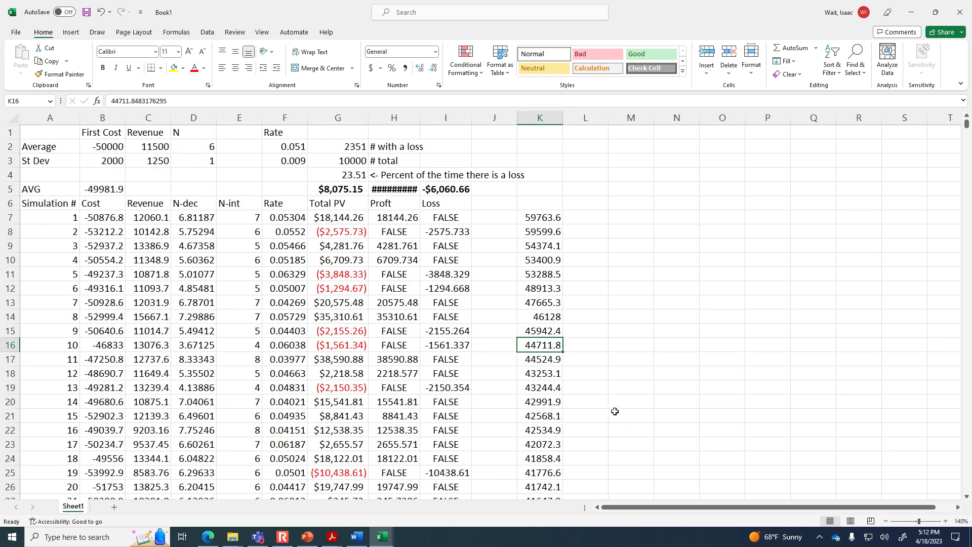
scroll(277, 399, down, 20)
scroll(277, 399, down, 11)
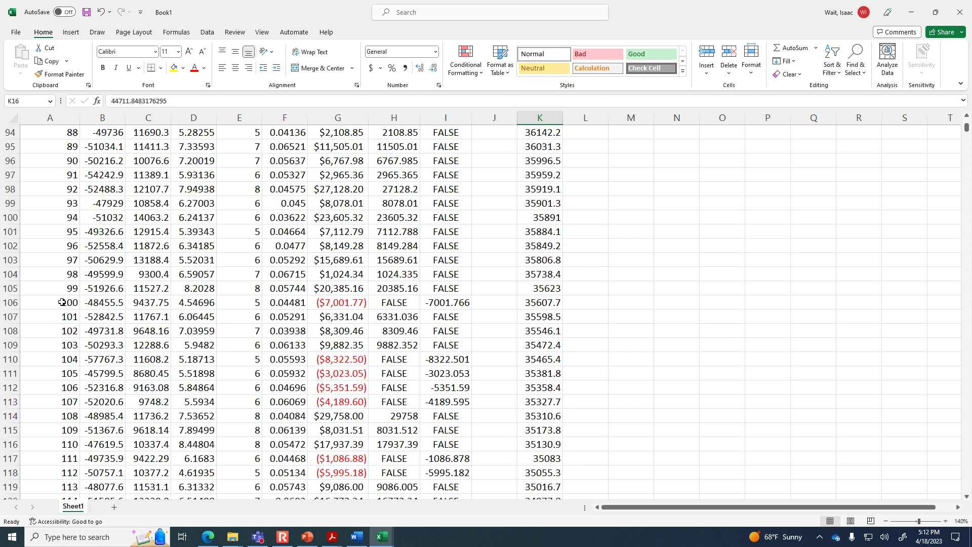
click(63, 302)
click(549, 303)
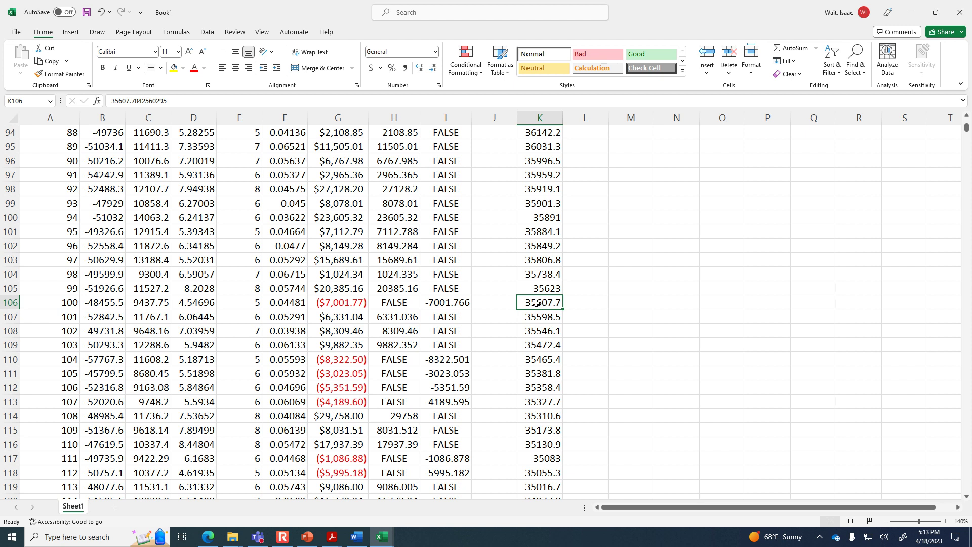
scroll(536, 303, down, 20)
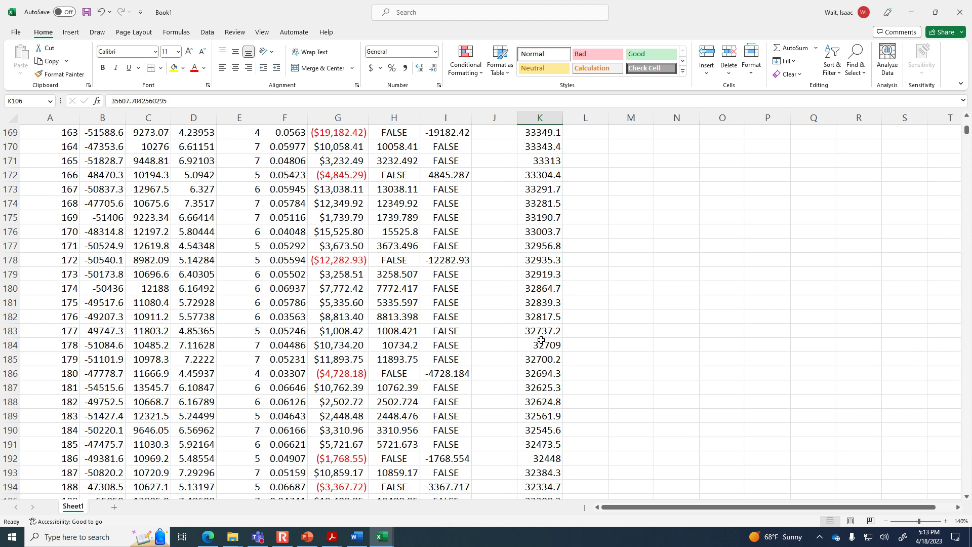
scroll(541, 340, down, 20)
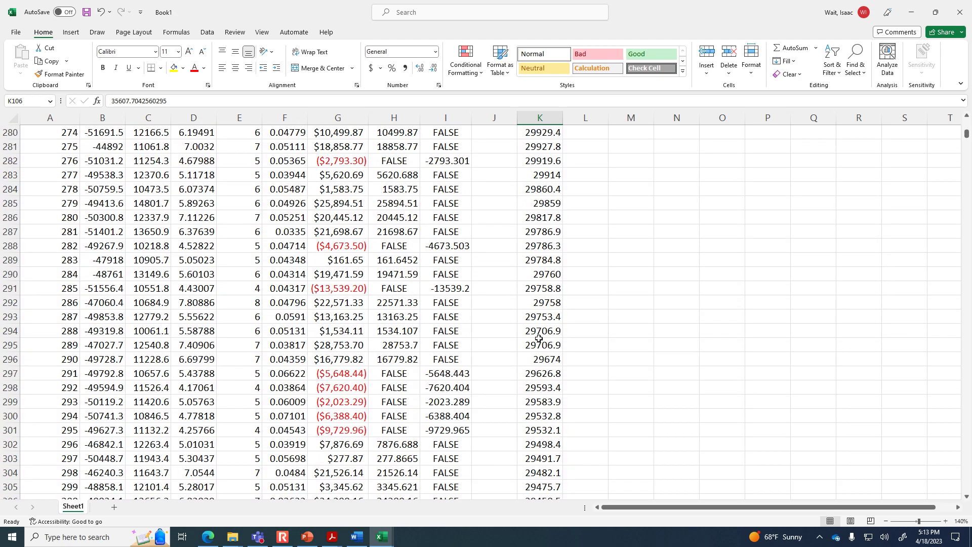
scroll(539, 339, down, 20)
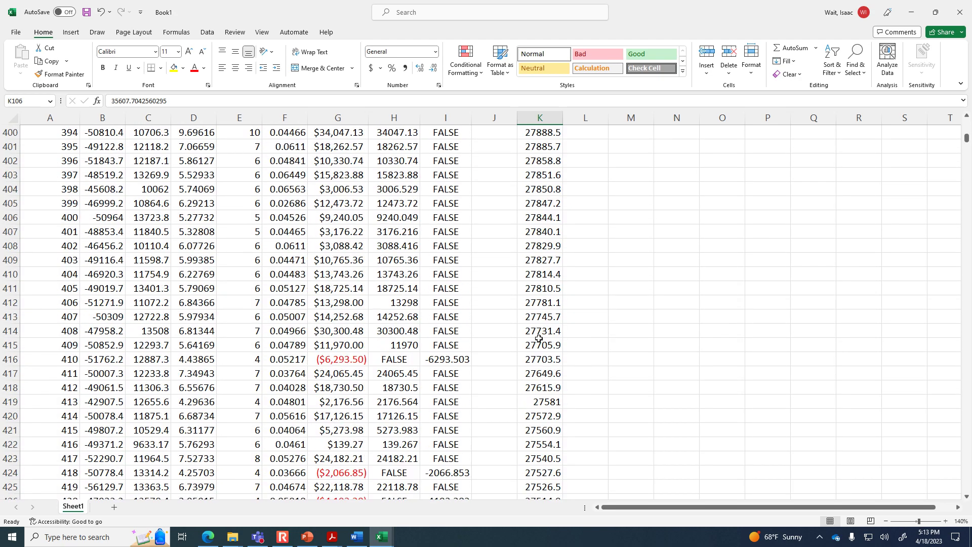
scroll(539, 340, down, 20)
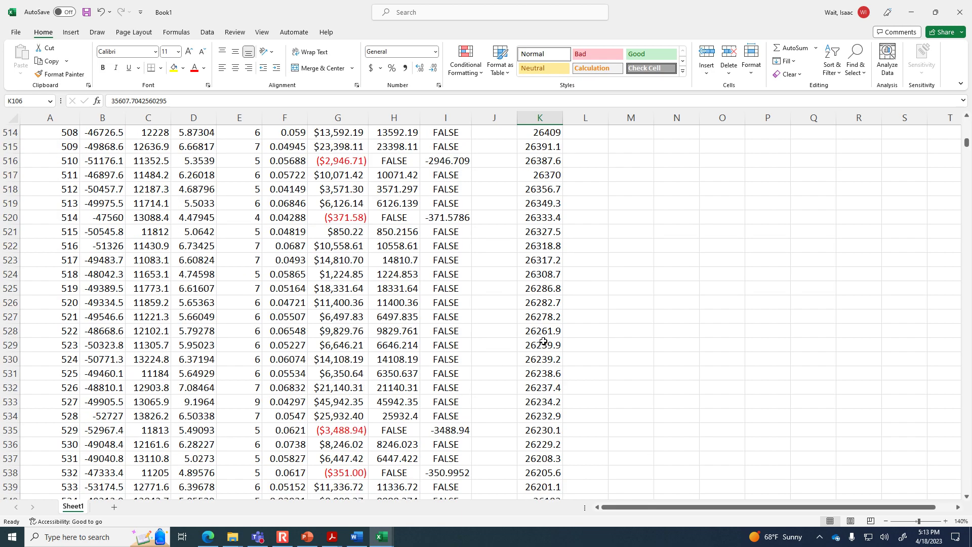
scroll(968, 468, down, 20)
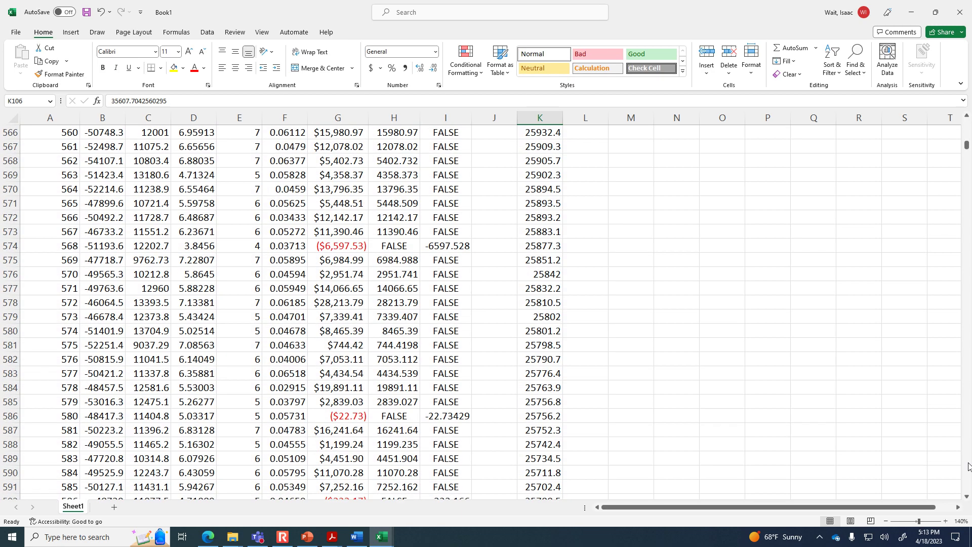
scroll(968, 468, down, 20)
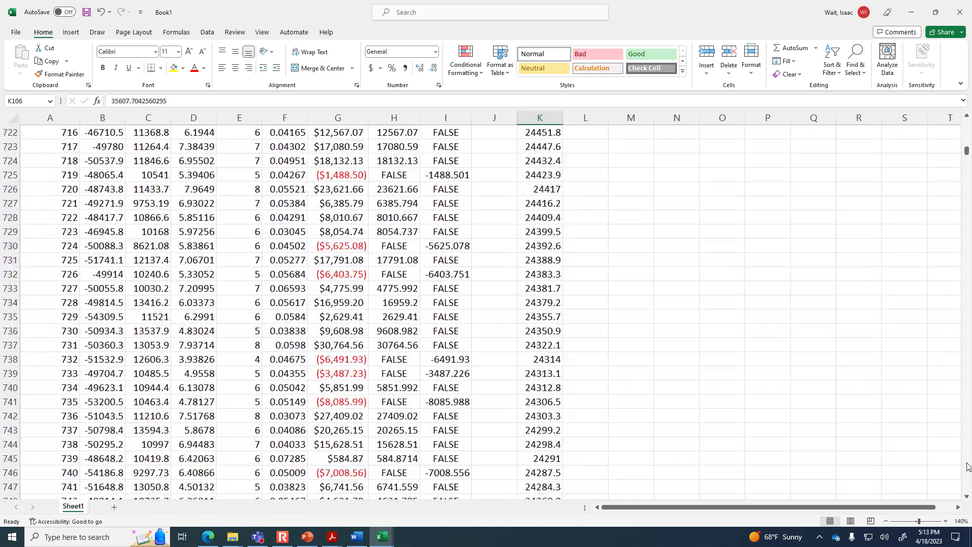
scroll(968, 468, down, 20)
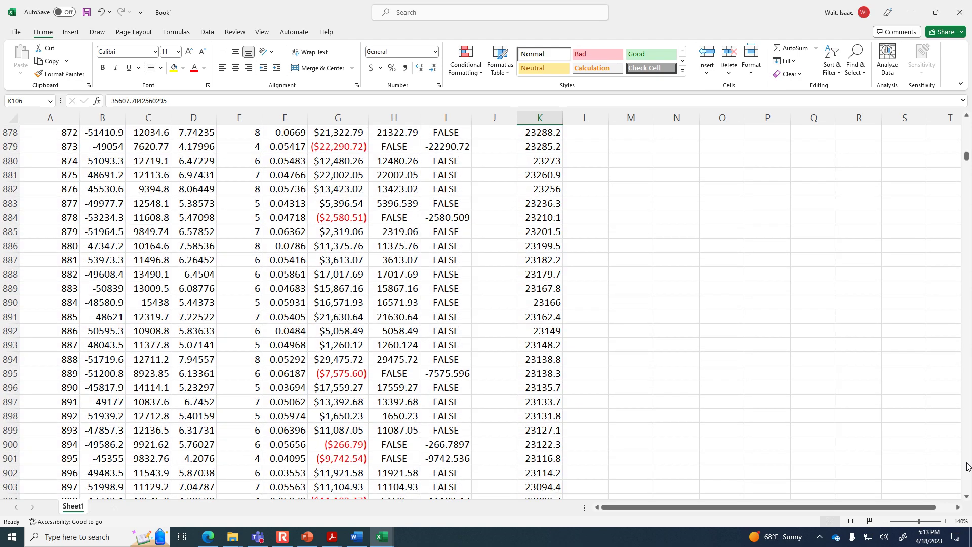
scroll(968, 468, down, 20)
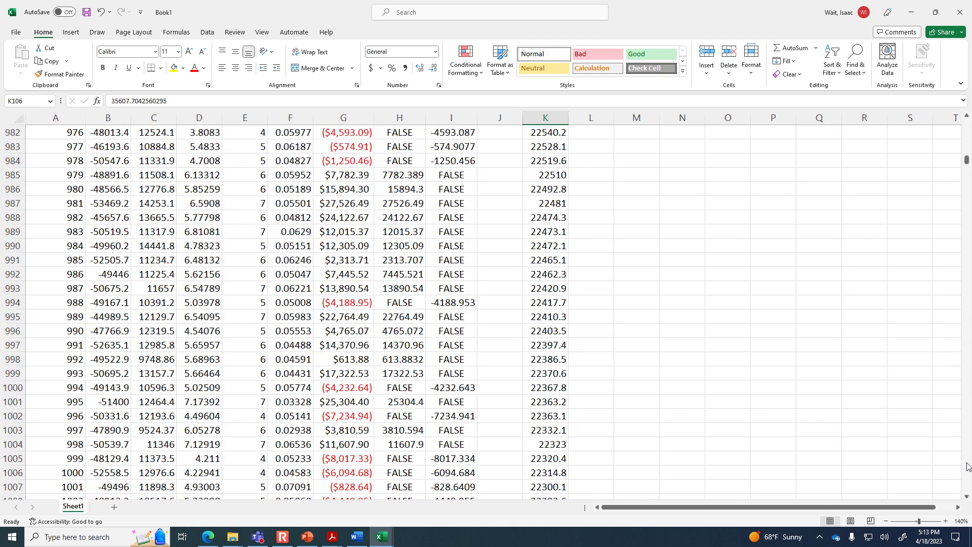
click(528, 474)
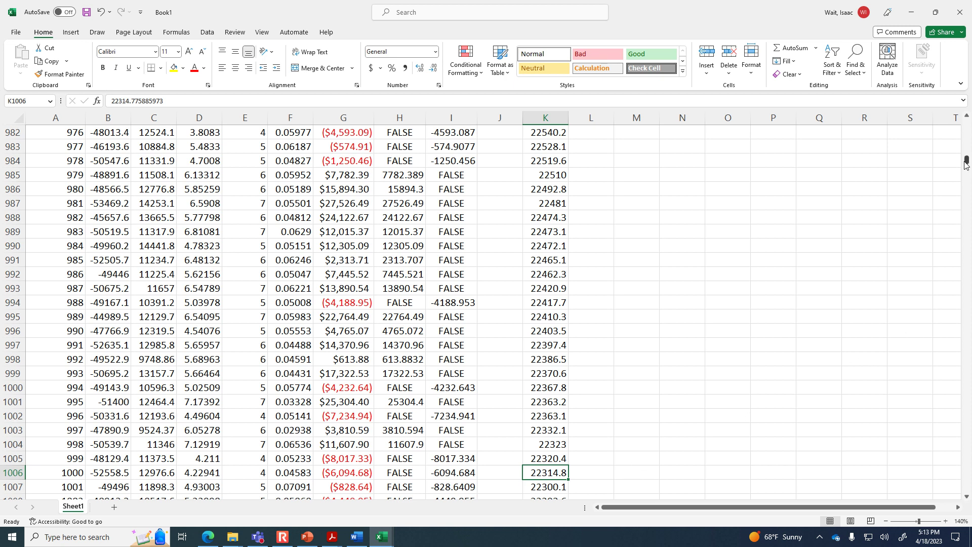
drag(965, 163, 959, 403)
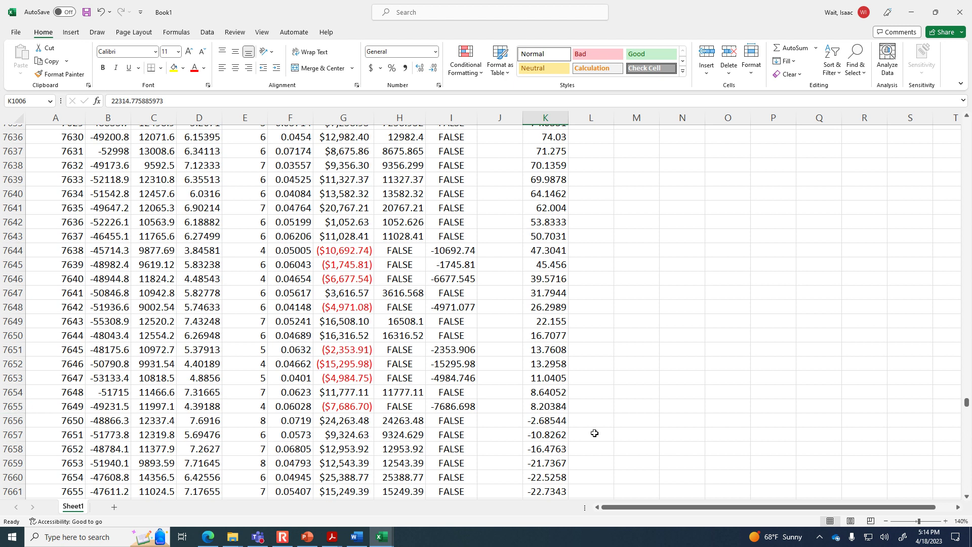
Check the switch from positive to negative after K7655 and the smallest value in K10006.
click(557, 404)
key(Down)
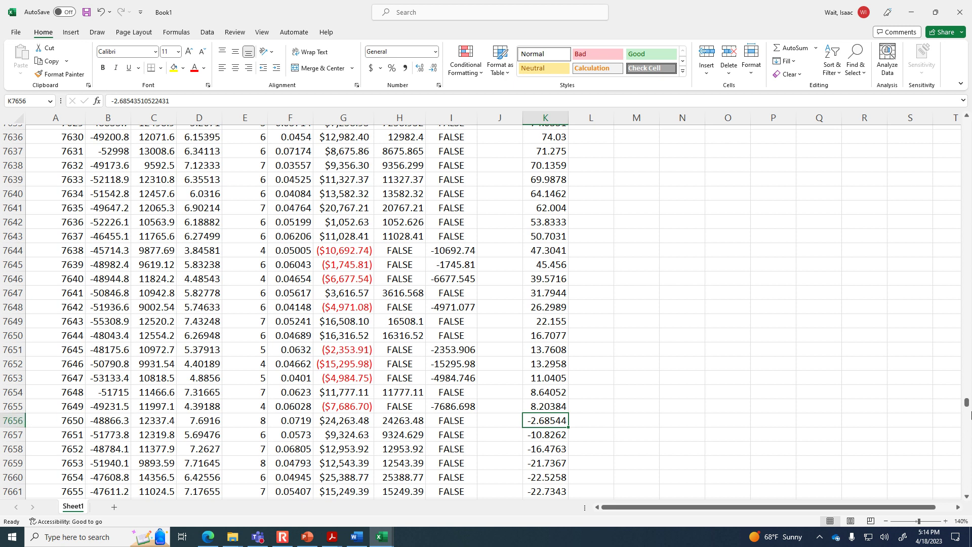
scroll(568, 395, down, 18)
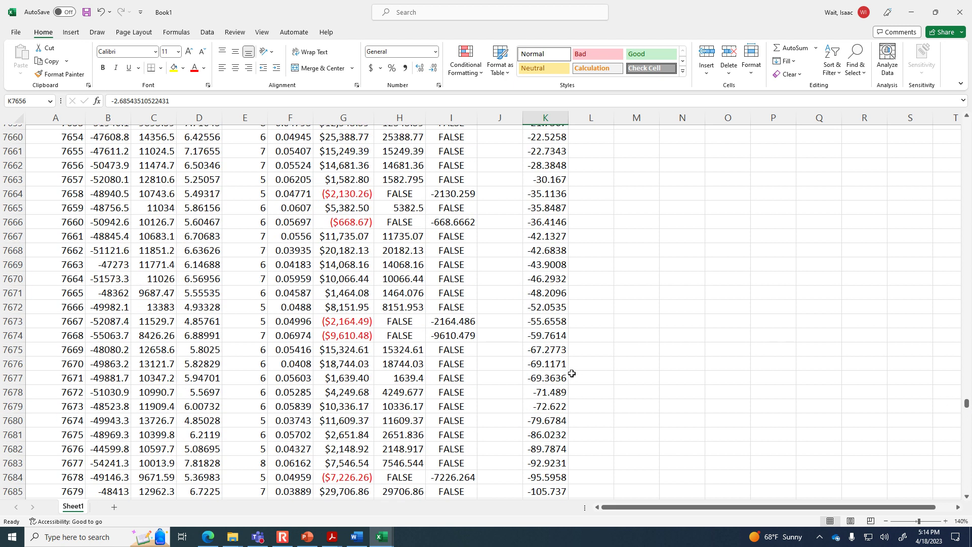
drag(965, 409, 951, 495)
click(562, 479)
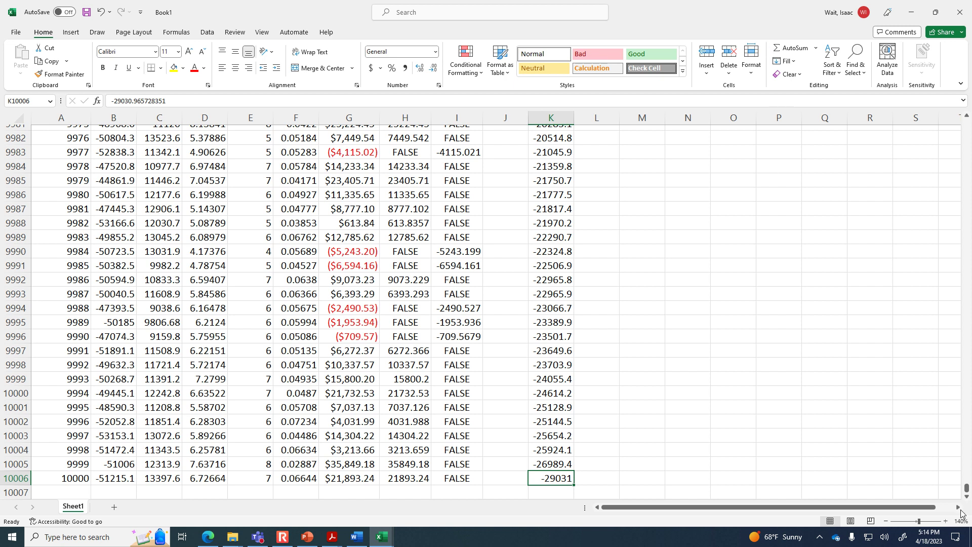
drag(966, 489, 965, 122)
Point out the Cost, Revenue, N-dec, N-int and Rate headers, then show PowerPoint slide 457.
click(101, 204)
click(145, 203)
click(188, 201)
click(251, 201)
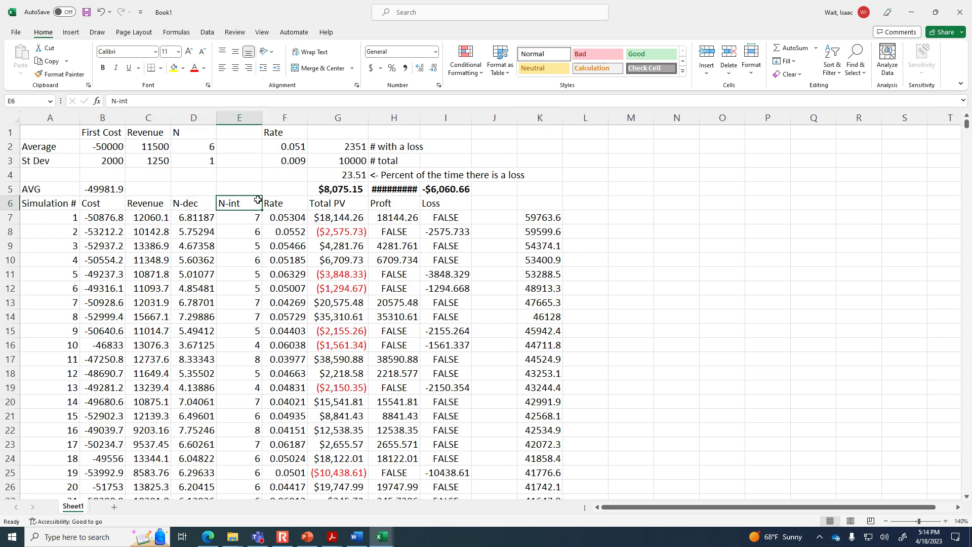
click(267, 202)
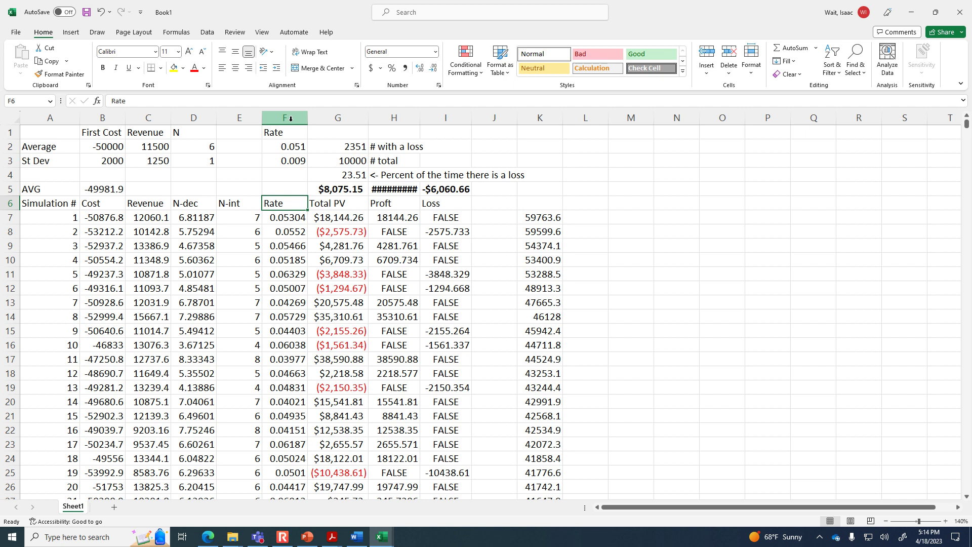
click(307, 536)
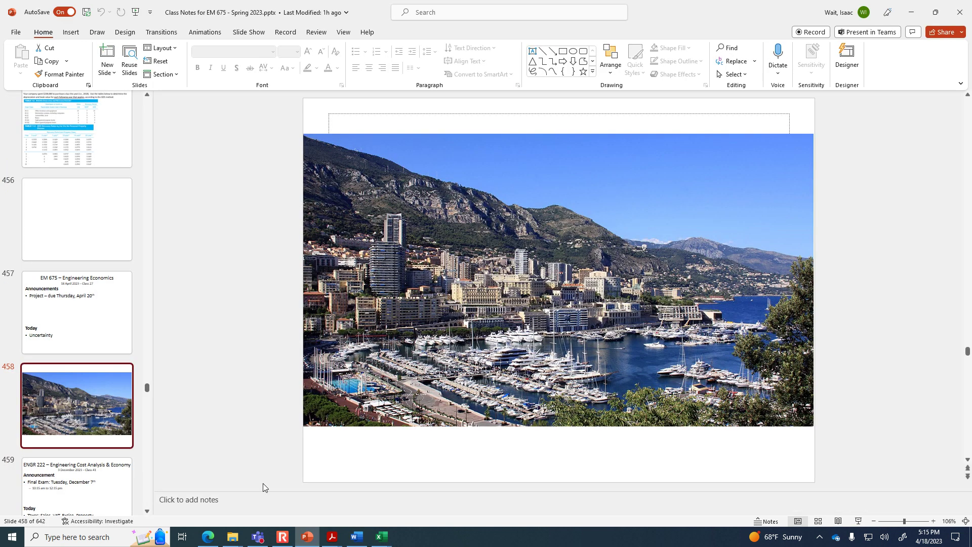
click(74, 307)
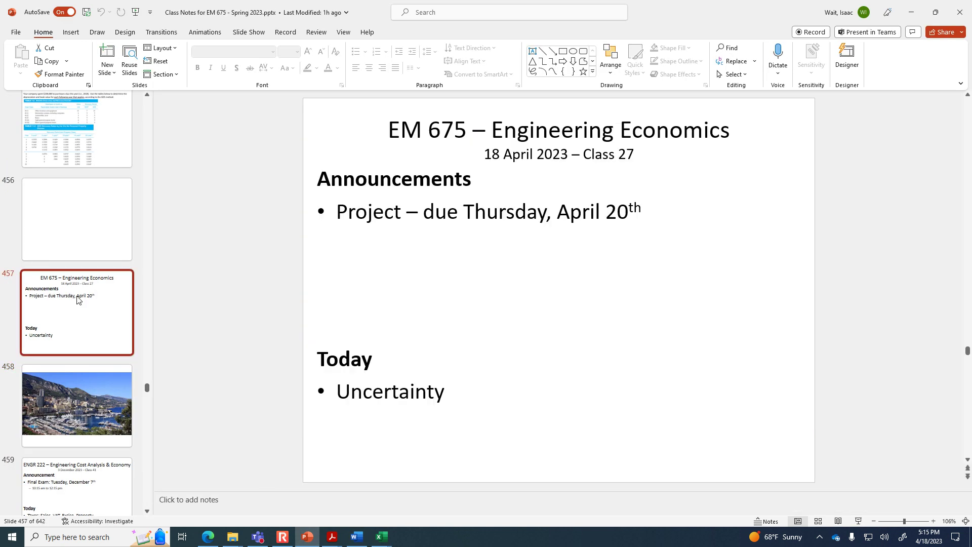